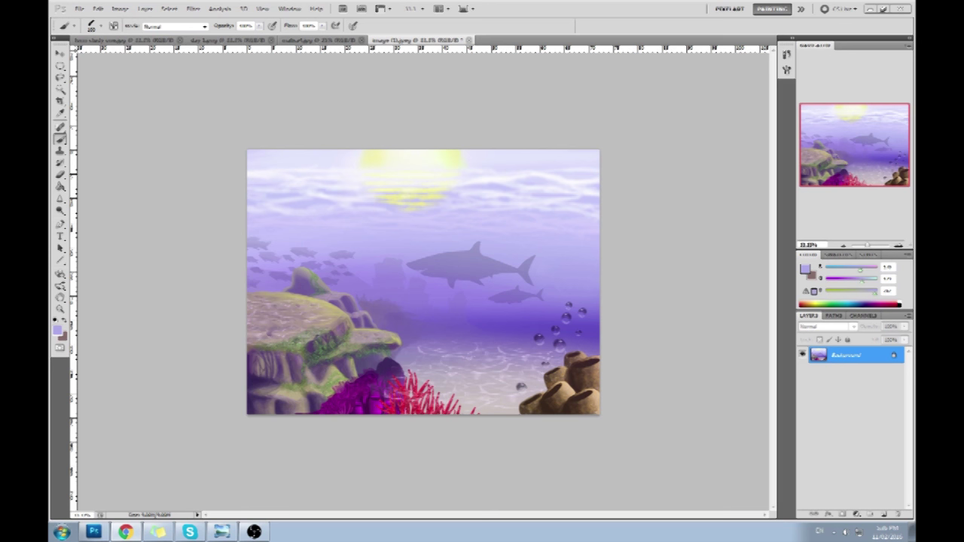
Step: Set the foreground colour to a fully saturated blue
left_click(884, 516)
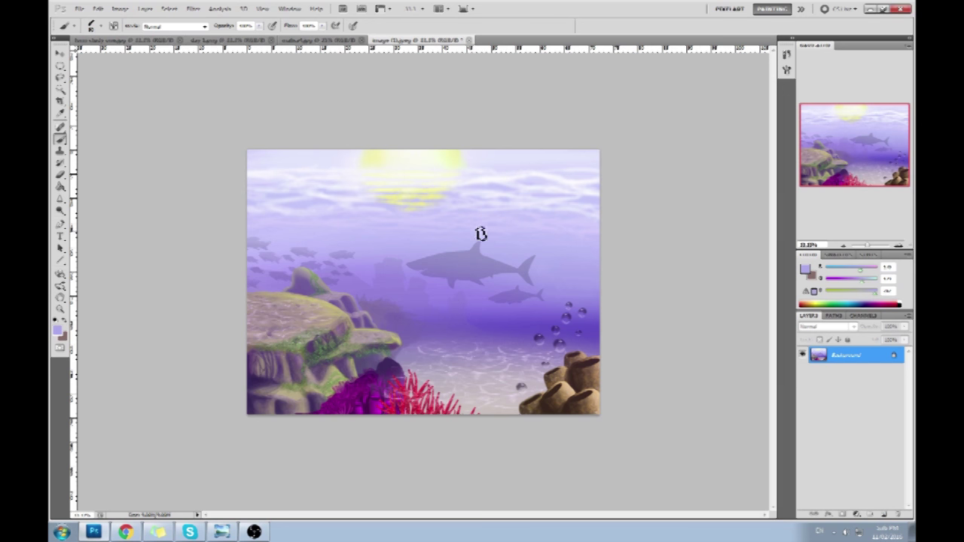
left_click(805, 269)
left_click(706, 216)
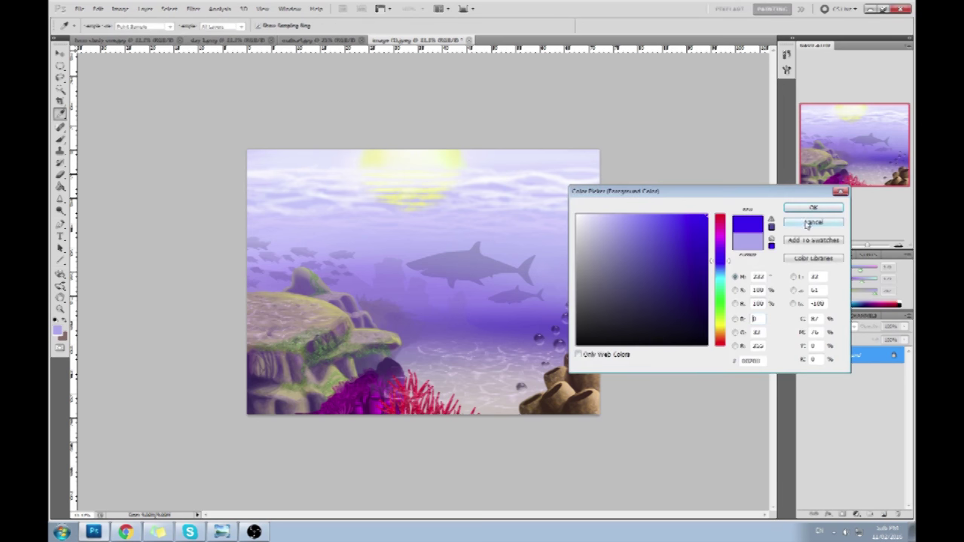
left_click(811, 212)
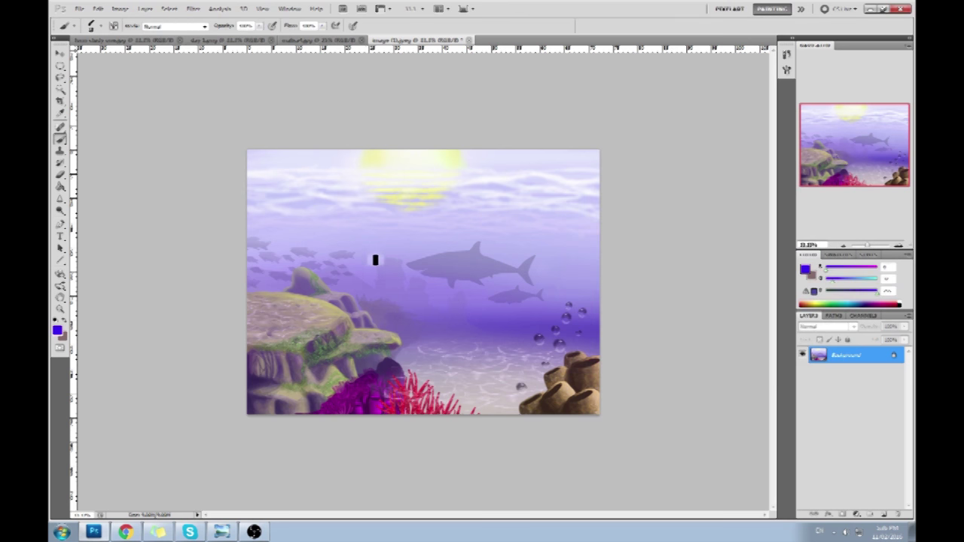
Step: Sketch a bright red box over the large shark, with a hatched lower band and an arrowed line above it
left_click(807, 270)
left_click(721, 216)
left_click(797, 210)
left_click_drag(391, 240, 387, 297)
mouse_move(391, 238)
left_mouse_down()
mouse_move(528, 247)
mouse_move(523, 280)
mouse_move(497, 290)
mouse_move(504, 262)
left_mouse_up()
mouse_move(401, 265)
left_mouse_down()
mouse_move(450, 272)
mouse_move(476, 273)
mouse_move(474, 288)
mouse_move(525, 271)
left_mouse_up()
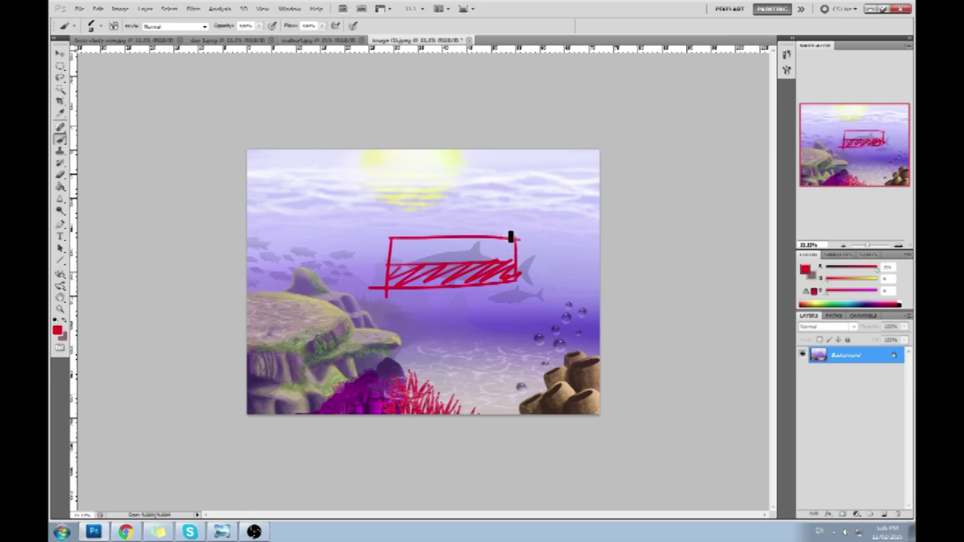
mouse_move(523, 251)
left_mouse_down()
mouse_move(523, 218)
mouse_move(392, 218)
mouse_move(422, 221)
left_mouse_up()
left_click_drag(413, 230, 423, 228)
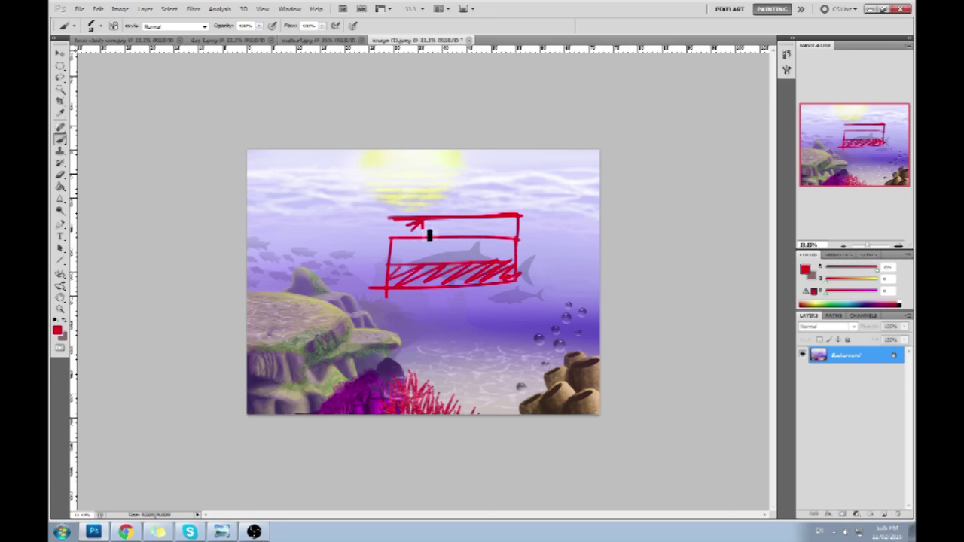
Step: Paint a saturated blue strip along the red line above the box and outline a small blue circle above it
left_click(804, 270)
left_click_drag(722, 270, 721, 256)
left_click(813, 207)
mouse_move(521, 220)
left_mouse_down()
mouse_move(394, 226)
mouse_move(521, 227)
mouse_move(417, 226)
left_mouse_up()
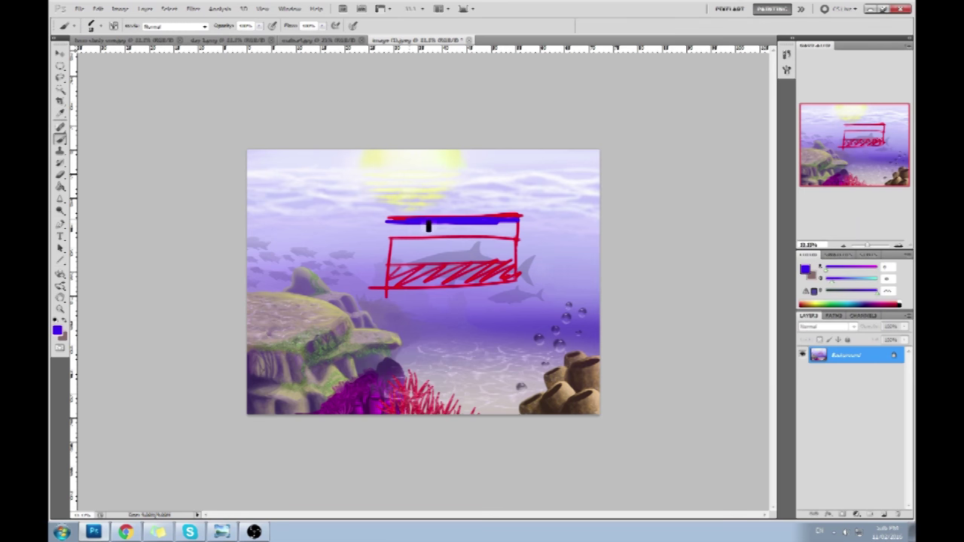
mouse_move(465, 190)
left_mouse_down()
mouse_move(443, 202)
mouse_move(466, 192)
left_mouse_up()
left_click_drag(509, 222, 408, 224)
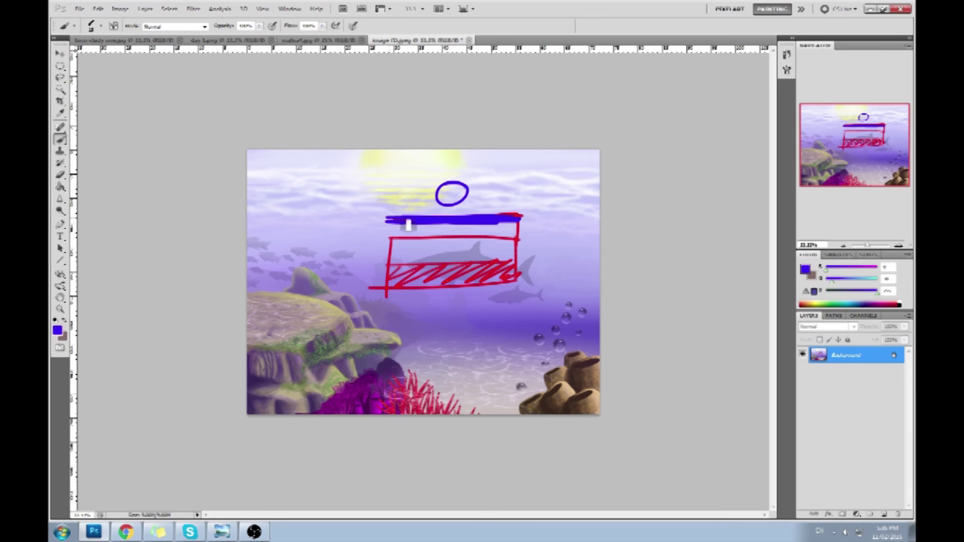
Step: Fill the small circle above the strip with pale yellow and deepen it with a slightly more saturated yellow
left_click(806, 270)
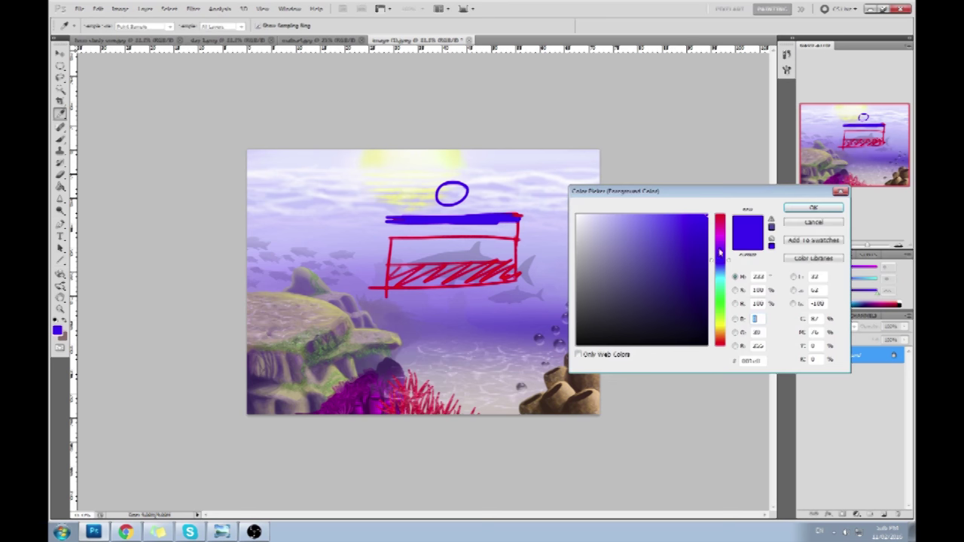
left_click_drag(719, 312, 721, 334)
left_click(595, 216)
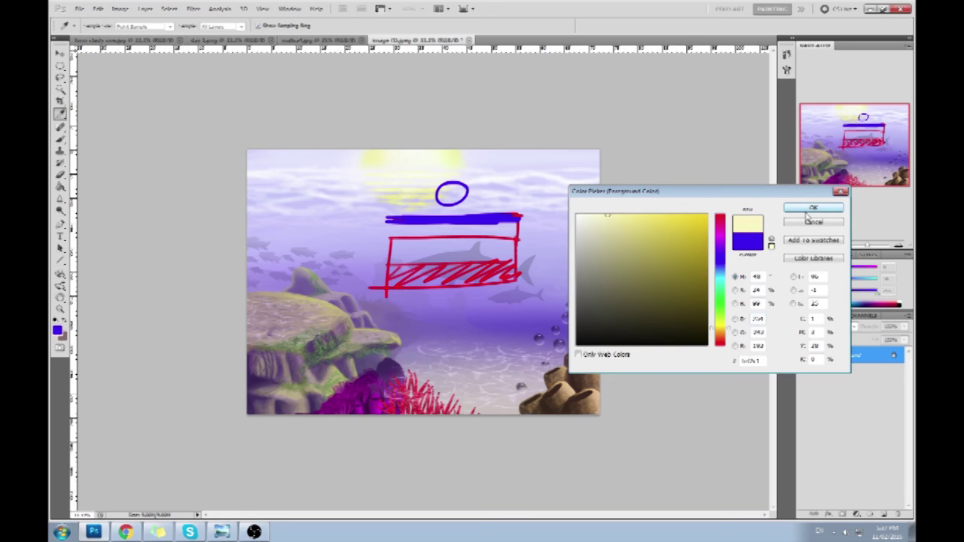
left_click(814, 207)
mouse_move(475, 199)
left_mouse_down()
mouse_move(452, 189)
mouse_move(462, 196)
left_mouse_up()
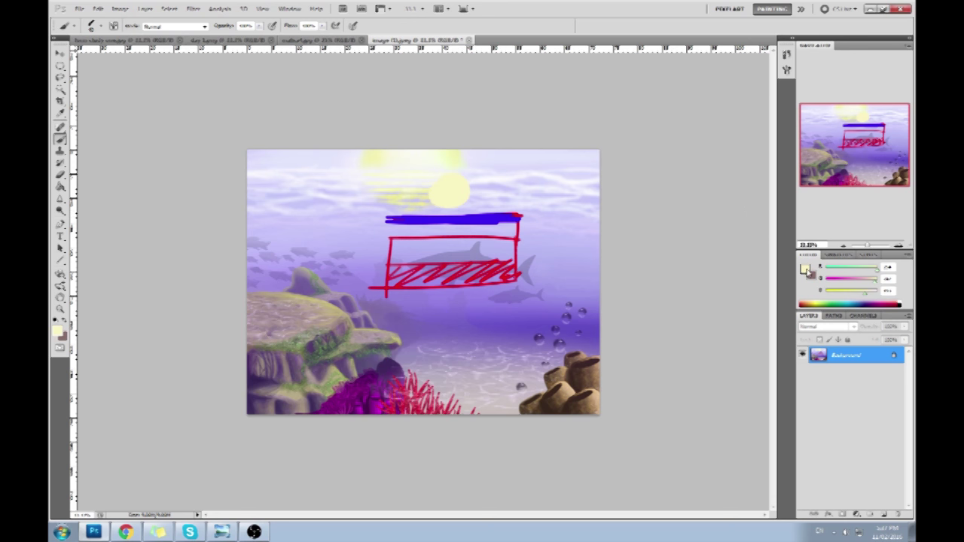
left_click(807, 272)
left_click(625, 209)
left_click(805, 210)
Step: Fill the hatched band with the strip's blue, and glaze it with the circle's yellow at reduced brush opacity
left_click(486, 220, "alt")
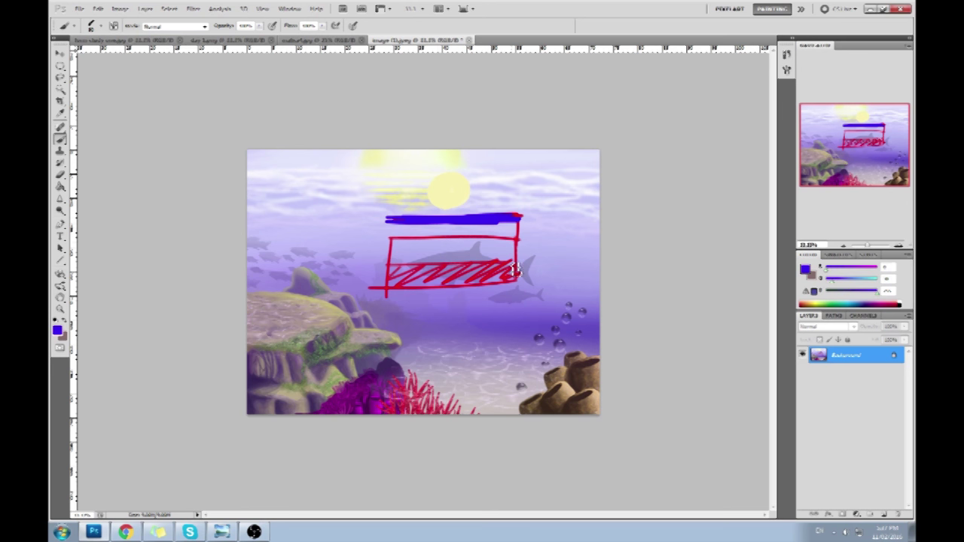
mouse_move(515, 270)
left_mouse_down()
mouse_move(394, 272)
mouse_move(512, 276)
left_mouse_up()
left_click(452, 185, "alt")
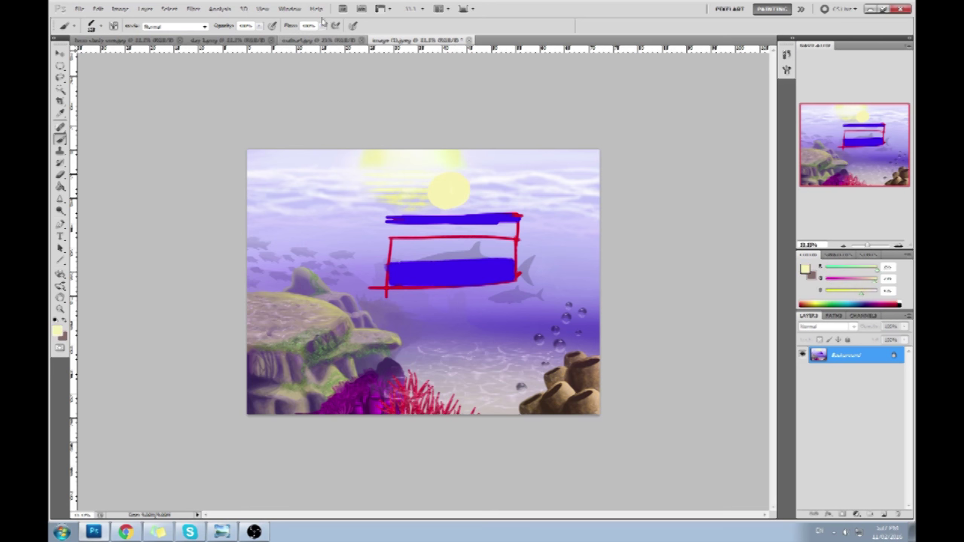
left_click(259, 25)
left_click_drag(251, 35, 228, 35)
mouse_move(512, 268)
left_mouse_down()
mouse_move(408, 275)
mouse_move(512, 271)
mouse_move(404, 268)
left_mouse_up()
Step: Shift the band's sampled colour to a light blue with hue 209 and paint over the band at higher brush opacity, extending it leftward
left_click(495, 272, "alt")
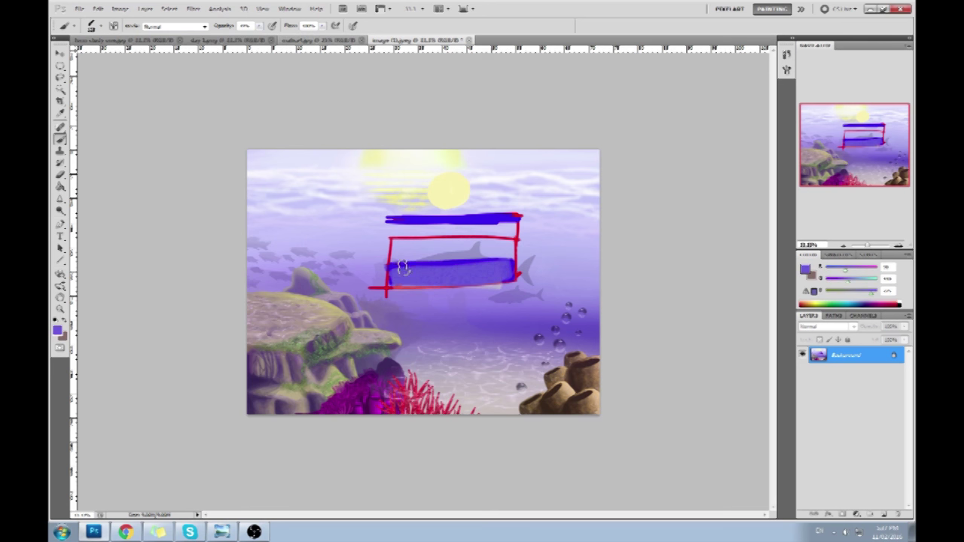
left_click(807, 269)
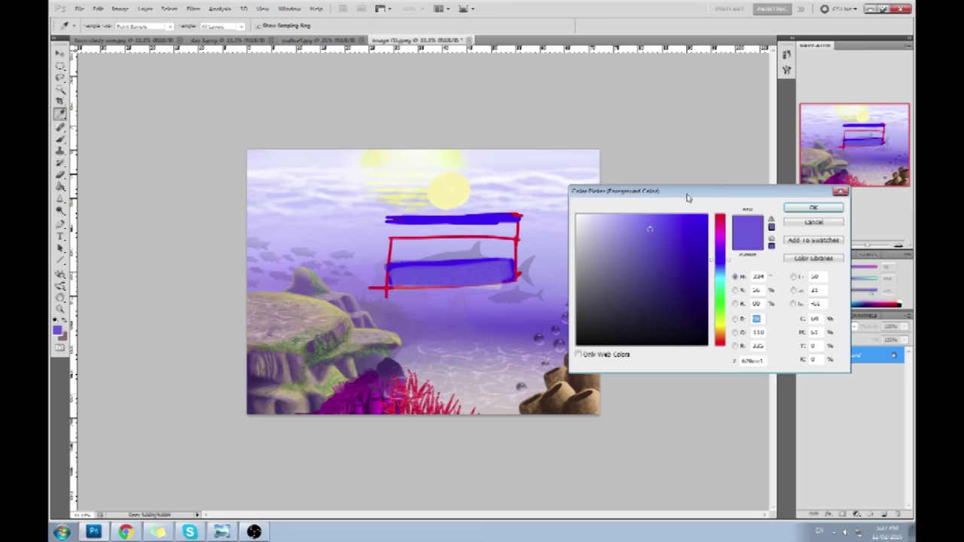
left_click_drag(728, 269, 728, 273)
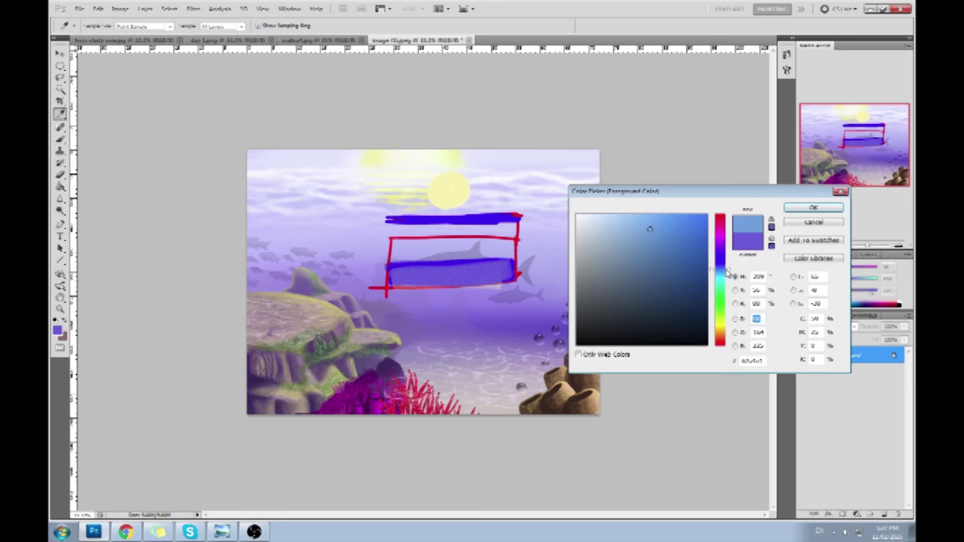
left_click(808, 206)
mouse_move(500, 253)
left_mouse_down()
mouse_move(419, 268)
mouse_move(523, 266)
mouse_move(400, 275)
left_mouse_up()
left_click(259, 27)
left_click(273, 37)
mouse_move(516, 265)
left_mouse_down()
mouse_move(404, 270)
mouse_move(481, 269)
left_mouse_up()
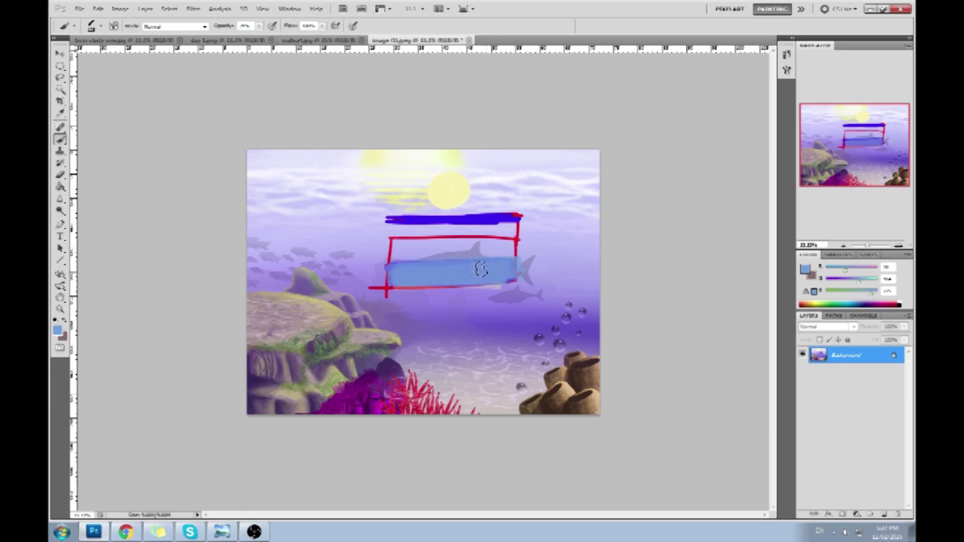
mouse_move(405, 272)
left_mouse_down()
mouse_move(513, 266)
mouse_move(373, 271)
left_mouse_up()
left_click_drag(373, 271, 450, 271)
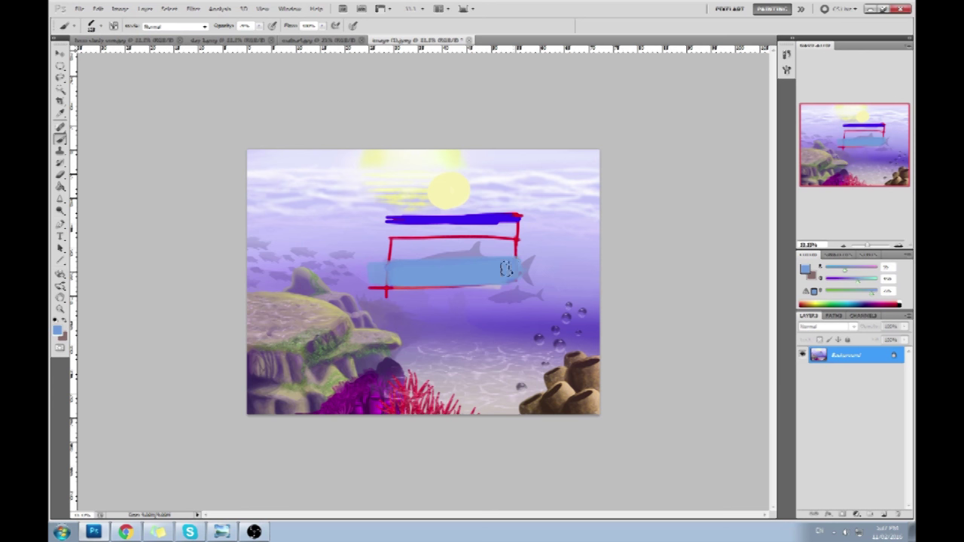
Step: Sample colours around the yellow circle, the blue strip and the light blue band to compare them
left_click_drag(466, 175, 457, 183)
left_click_drag(468, 215, 468, 216)
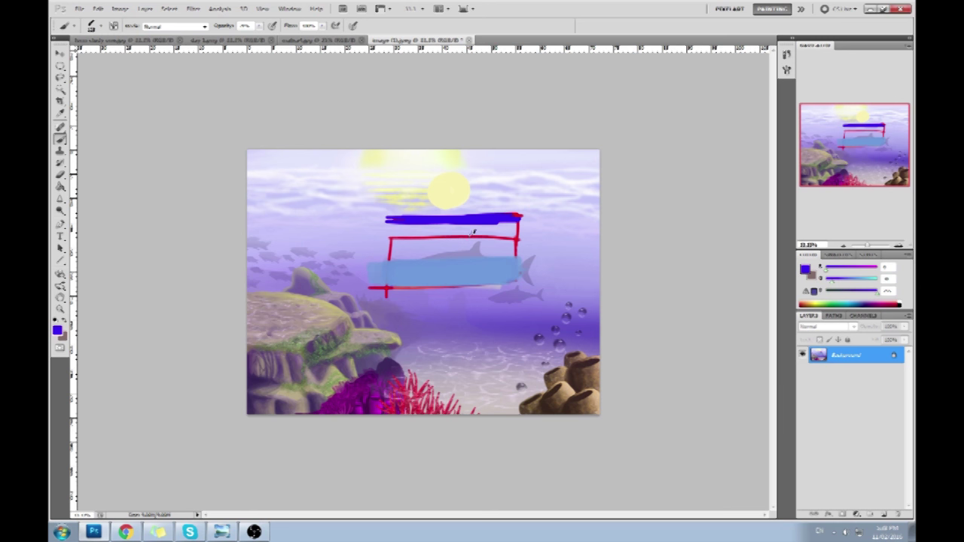
left_click_drag(492, 265, 502, 267)
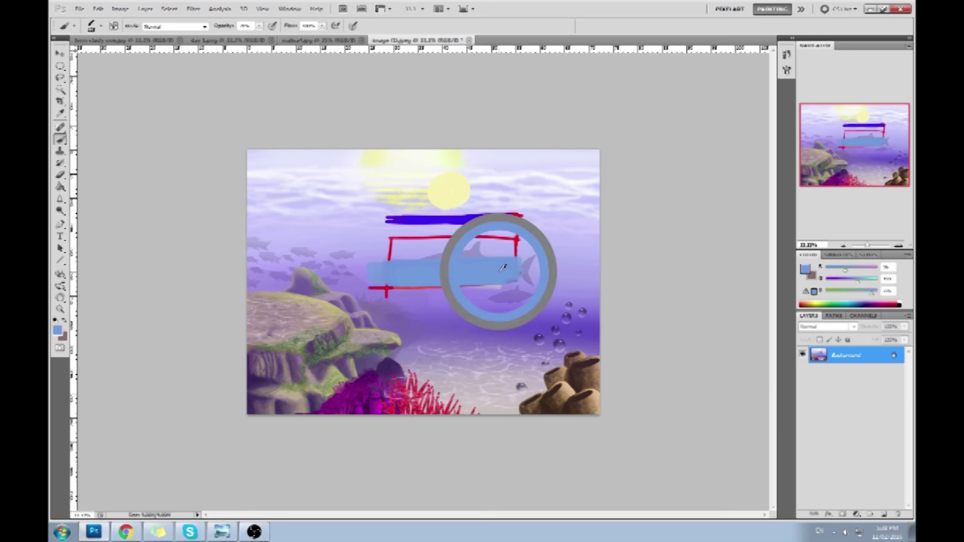
left_click_drag(503, 267, 502, 267)
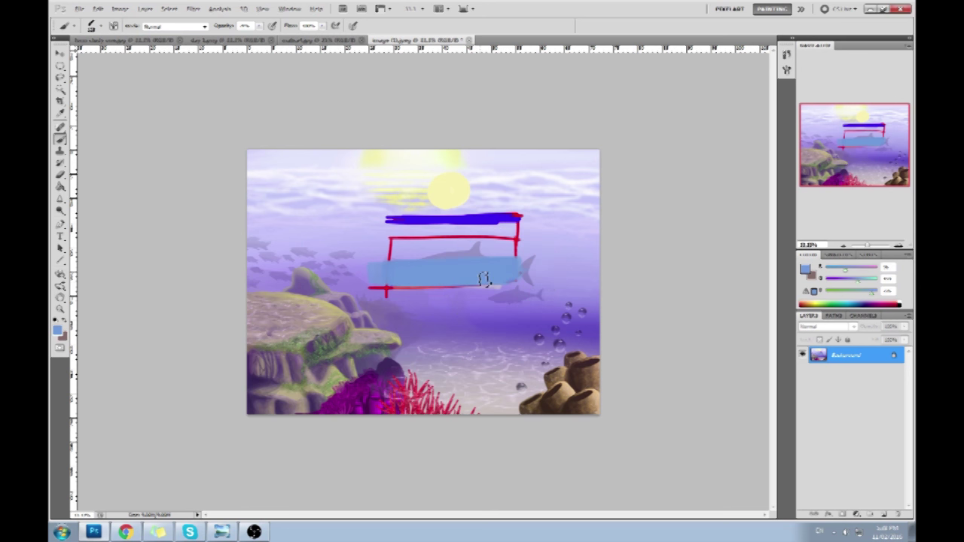
left_click_drag(409, 209, 495, 194)
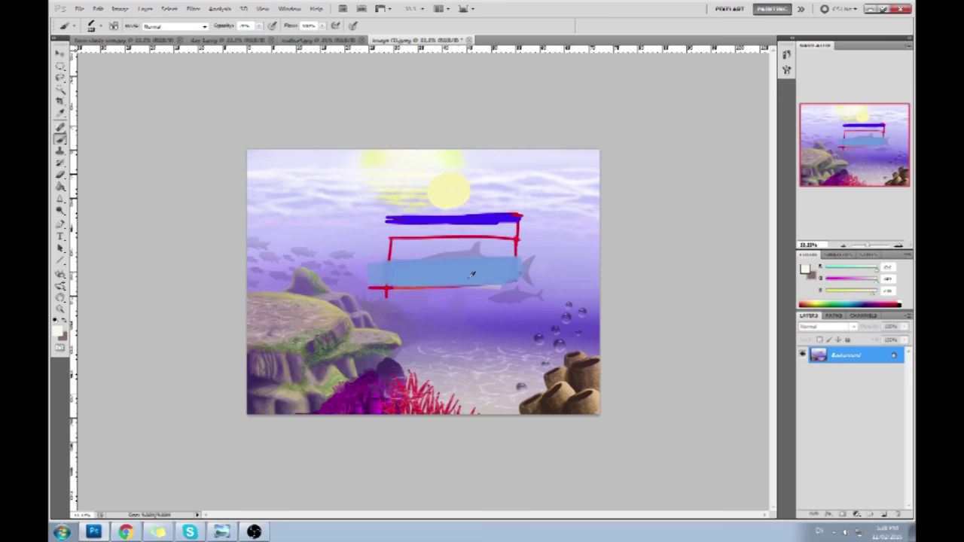
left_click_drag(475, 264, 474, 264)
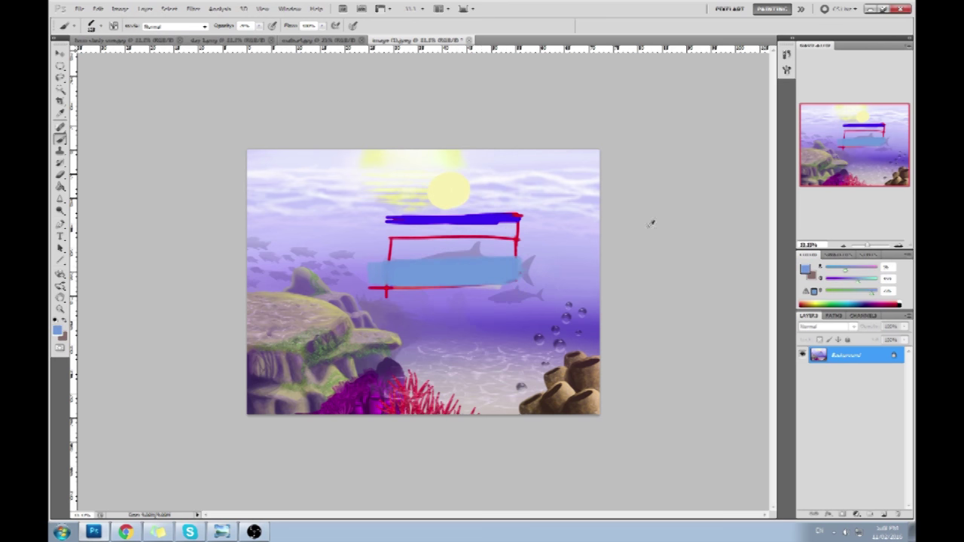
Step: Change the foreground hue to purple and, at full brush opacity, paint one circle beside the box and another inside the light blue band
left_click(807, 270)
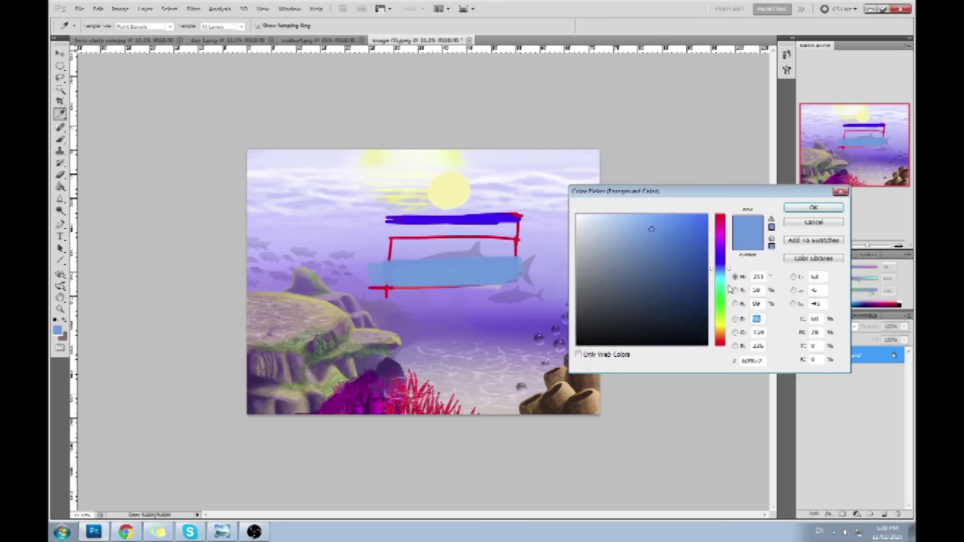
left_click(727, 303)
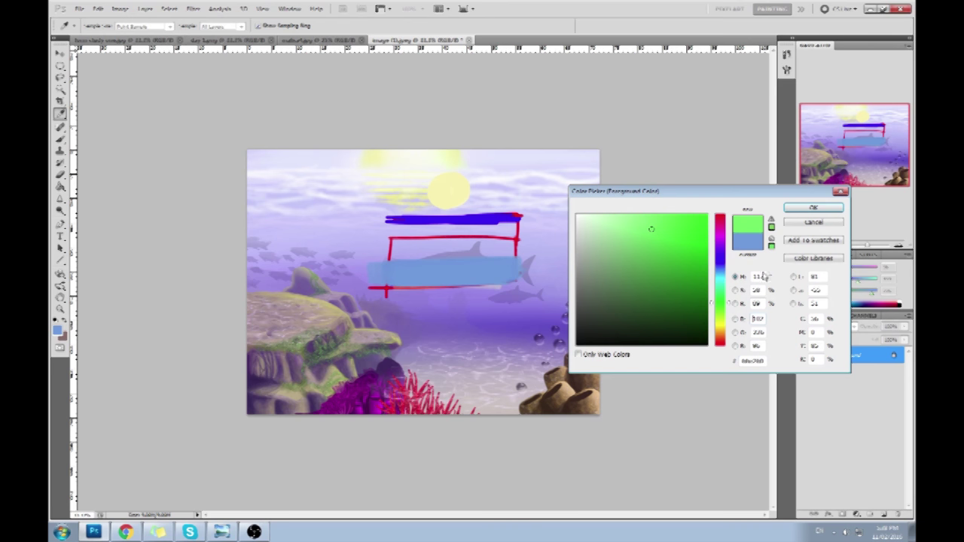
left_click(725, 247)
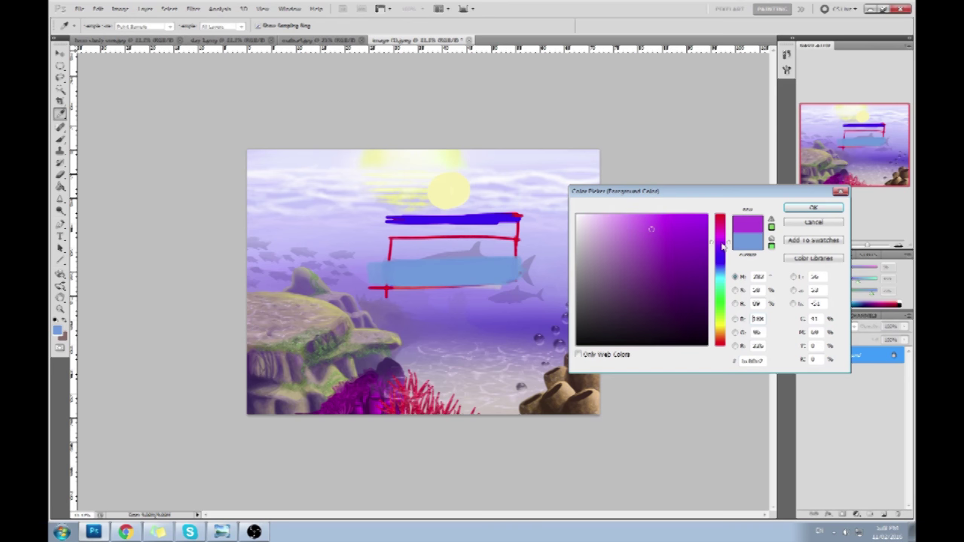
left_click(814, 207)
key("b")
left_click(365, 242)
left_click_drag(259, 26, 300, 40)
left_click_drag(362, 233, 367, 248)
left_click(362, 241)
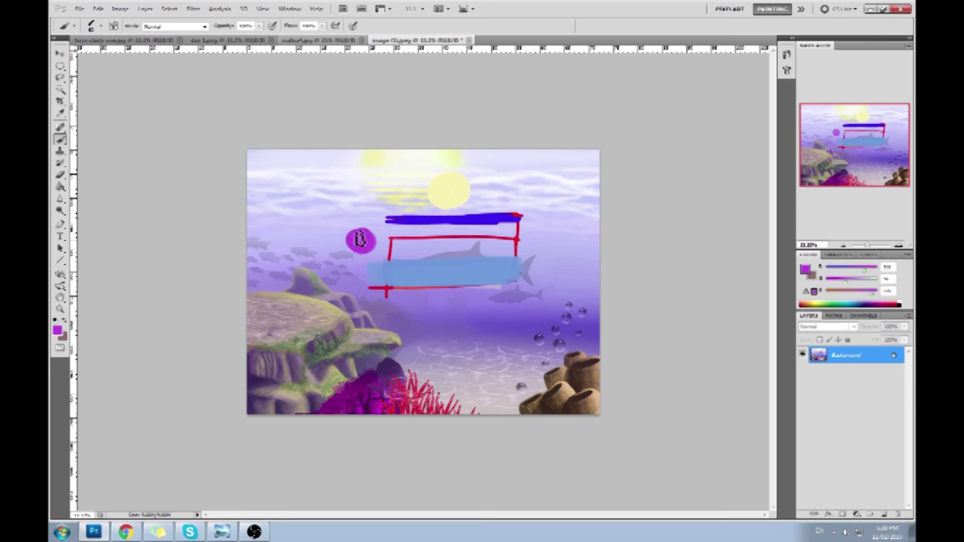
left_click(433, 274)
Step: Sample the purple circle inside the band and examine its values in the Color Picker
key("i")
left_click(431, 273)
left_click(804, 269)
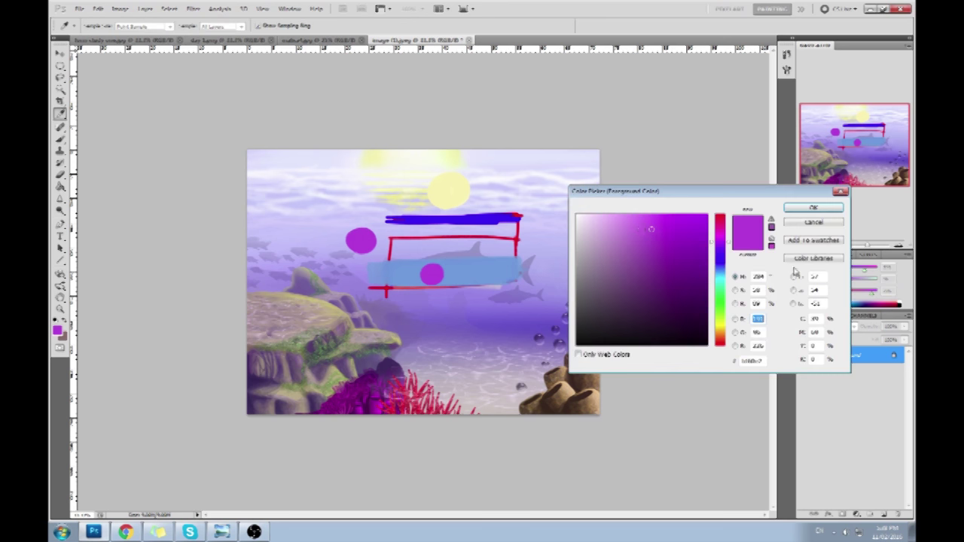
left_click(814, 223)
Step: Add a new layer in Color blend mode and brush light blue at reduced opacity over the purple circle inside the band
key("b")
left_click_drag(260, 29, 228, 9)
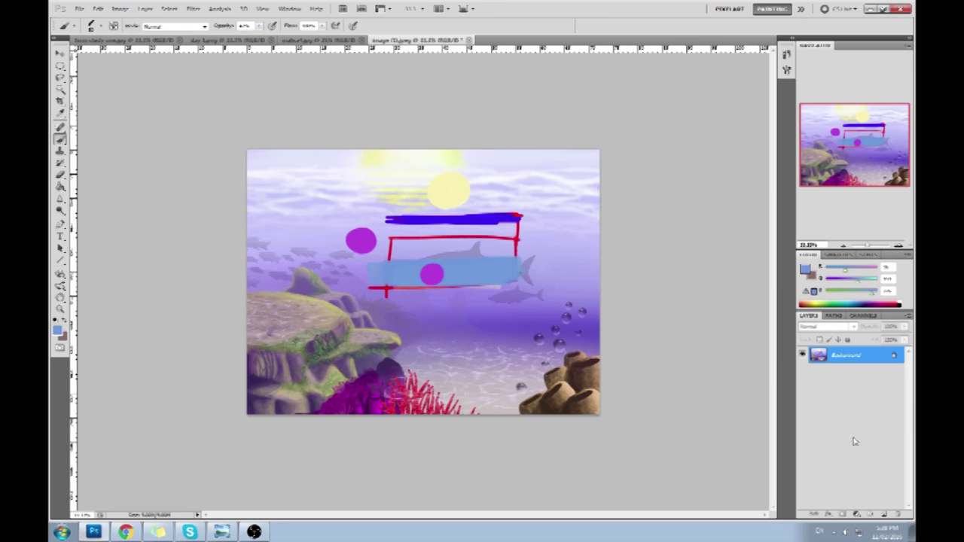
left_click(884, 514)
left_click(828, 327)
left_click(827, 318)
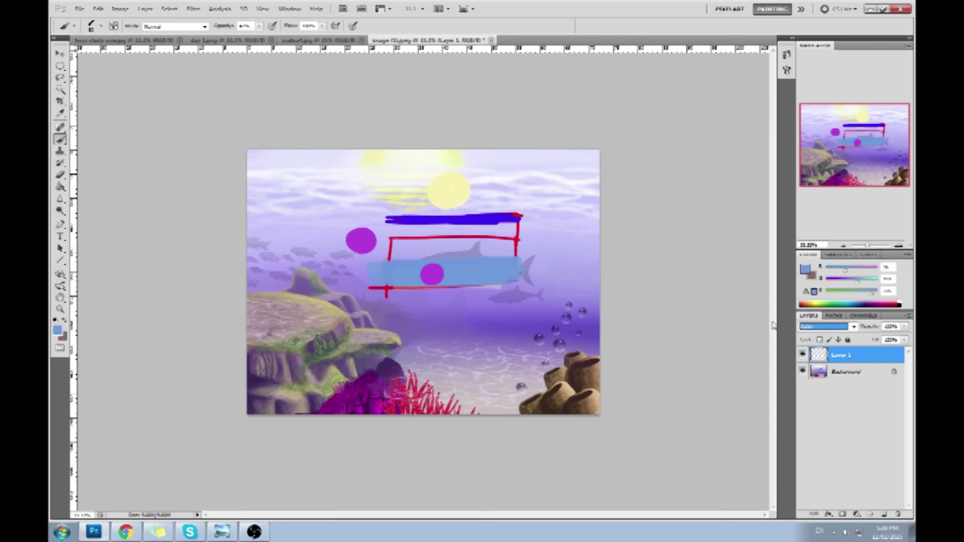
left_click_drag(456, 268, 422, 270)
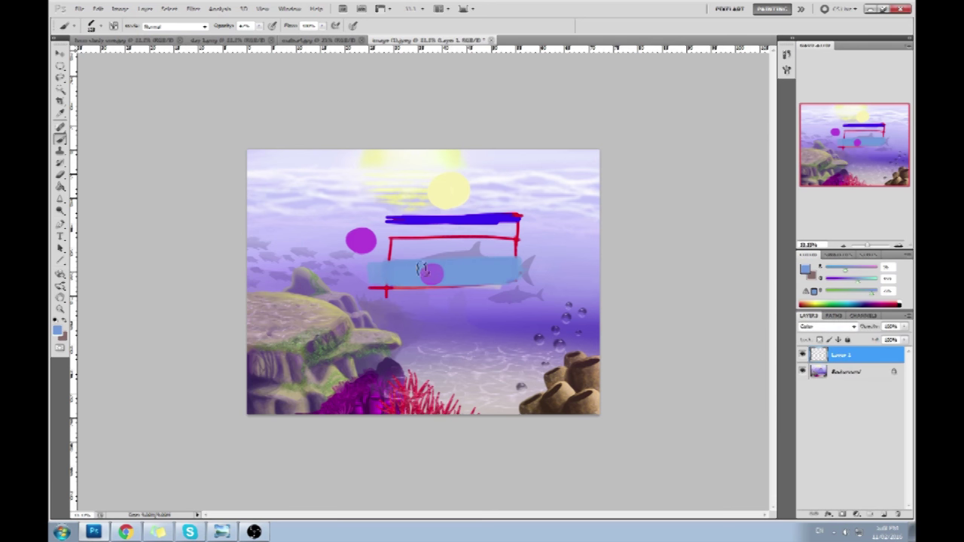
Step: Sample the tinted circle inside the band and examine its colour in the Color Picker
left_click(435, 272, "alt")
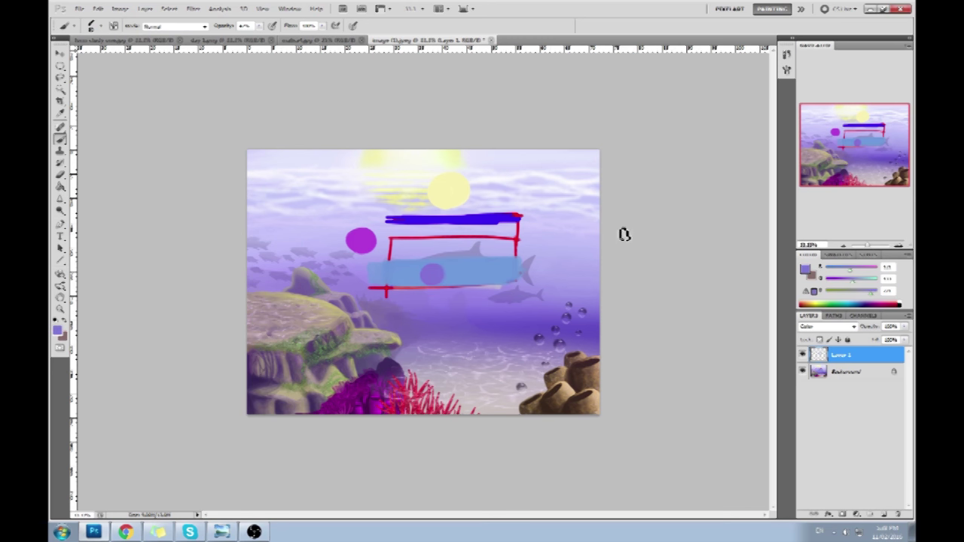
left_click(805, 269)
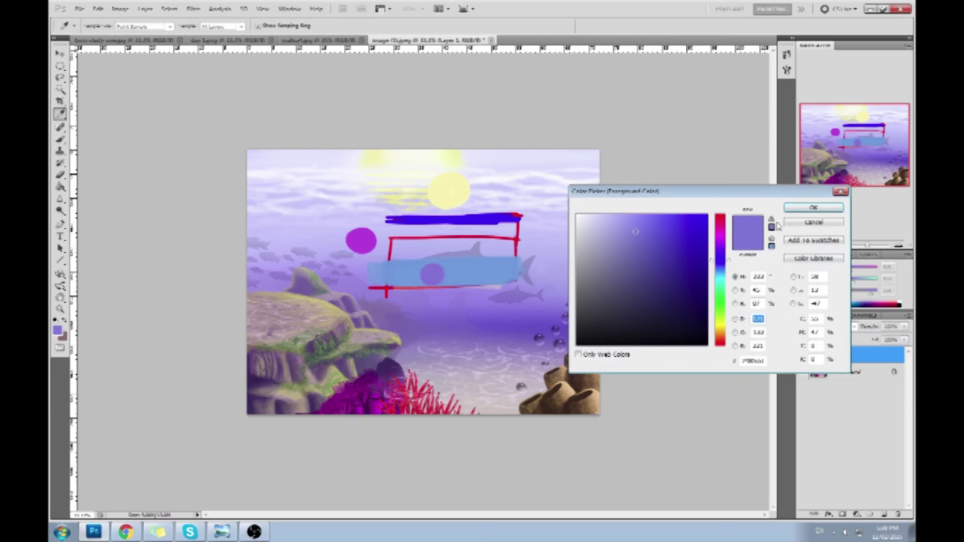
left_click(814, 223)
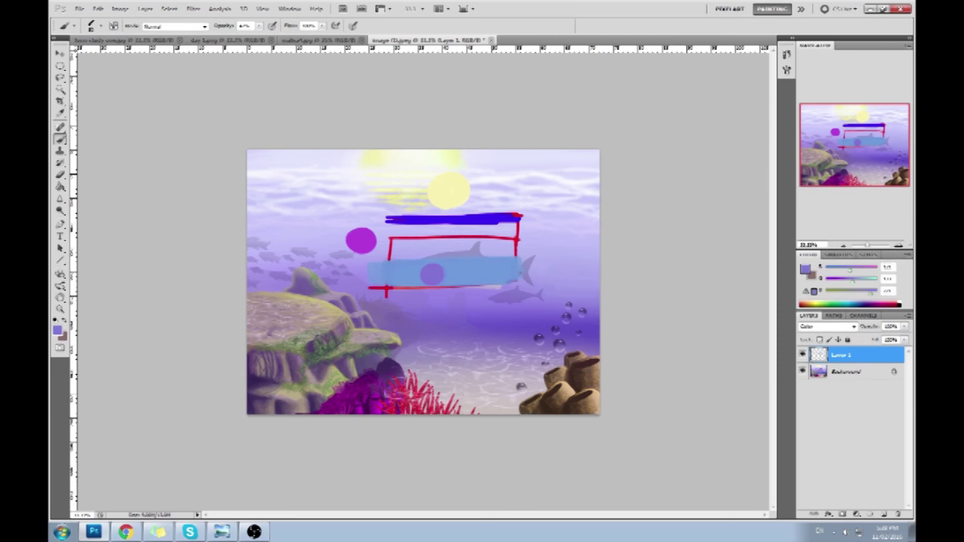
Step: Switch to Chrome and run an image search for "atmospheric fade puerto rico"
left_click(125, 532)
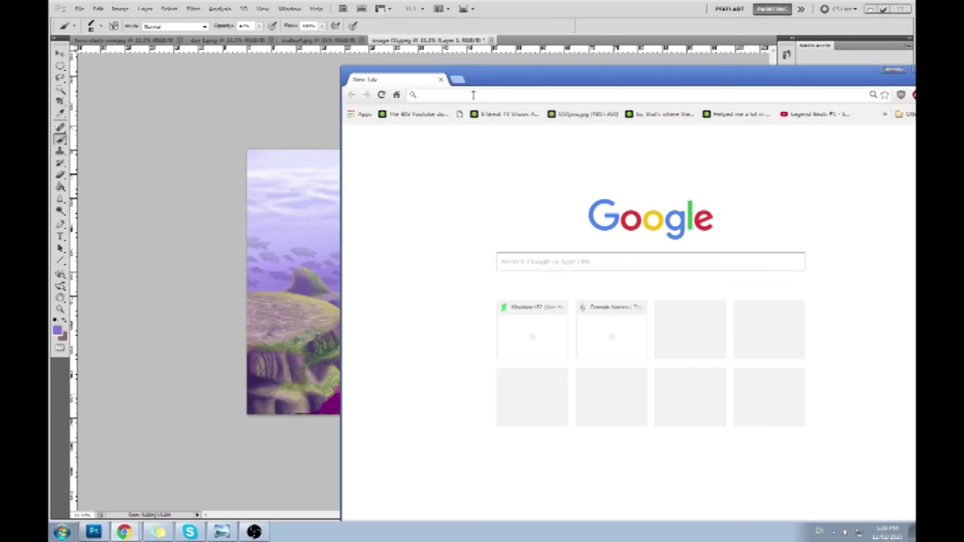
type("atmosp")
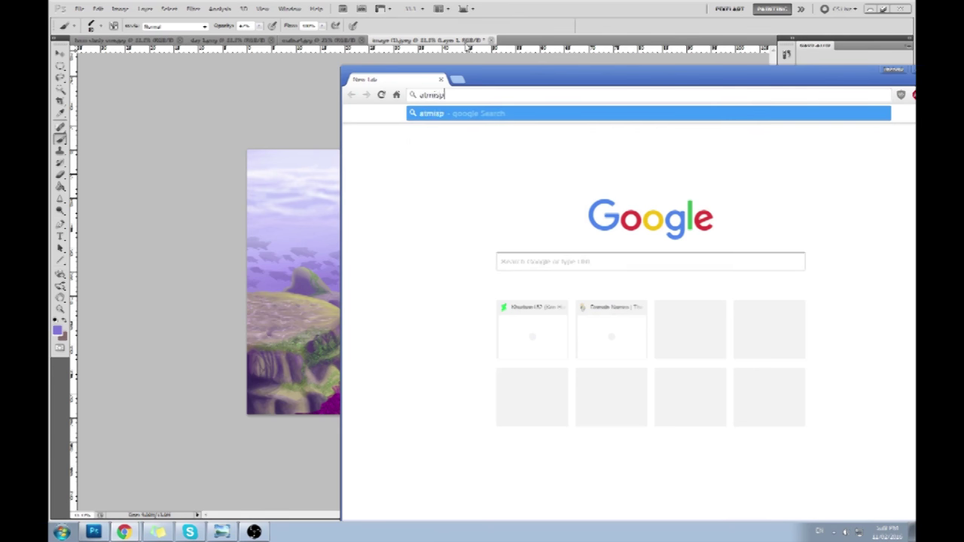
type("ospheric fade")
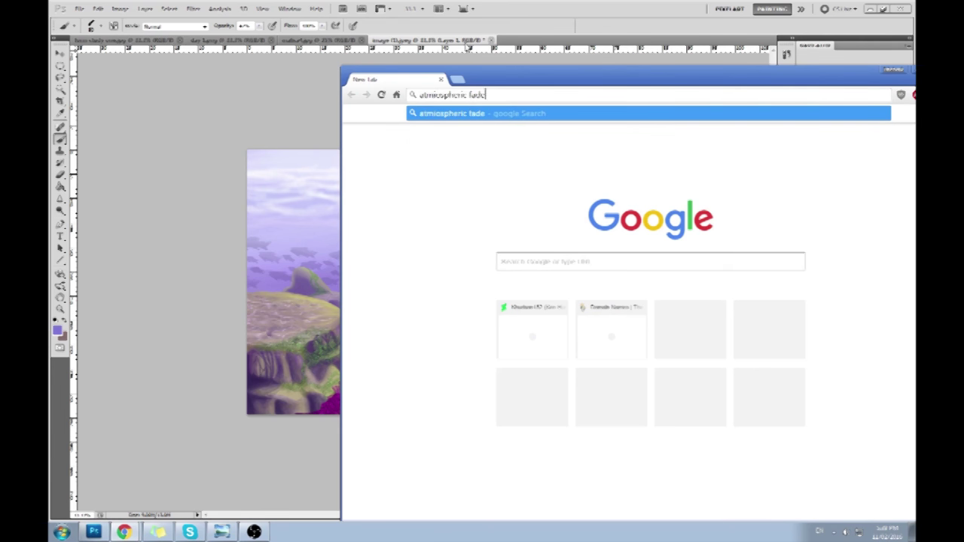
type(" puerto rico")
key("Return")
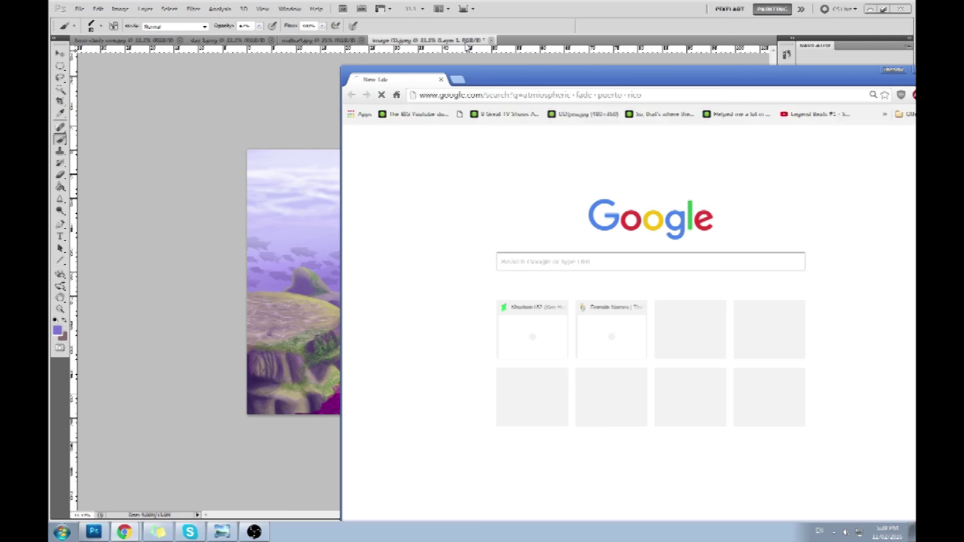
left_click_drag(545, 79, 454, 45)
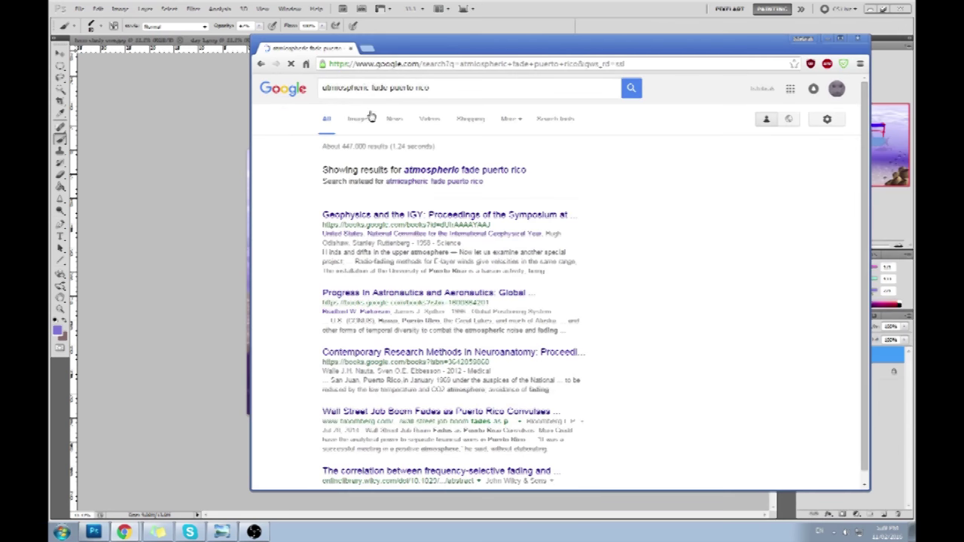
left_click(360, 121)
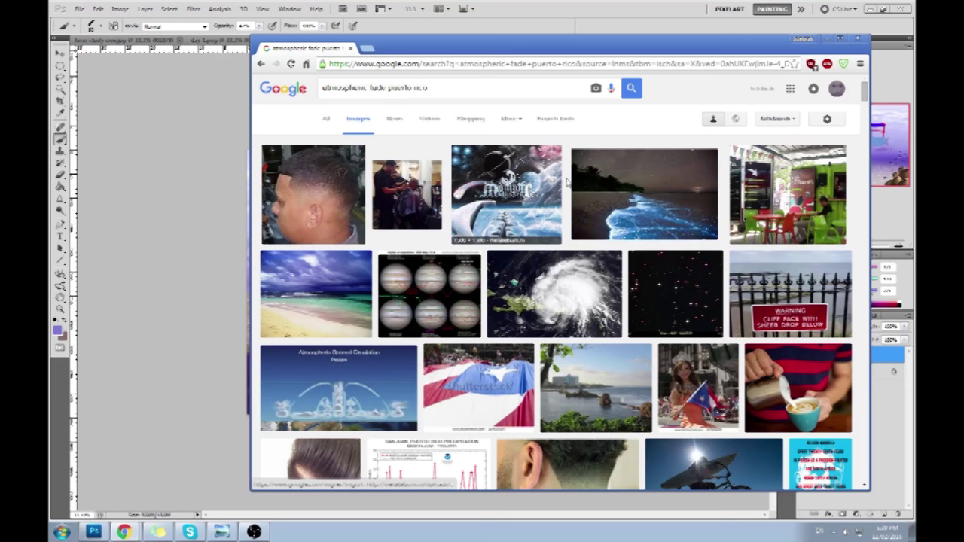
Step: Search images for "puerto rico mountains" and open the Cordillera Central photo to examine how distant mountains fade
left_click_drag(392, 88, 199, 62)
type("puerto rico")
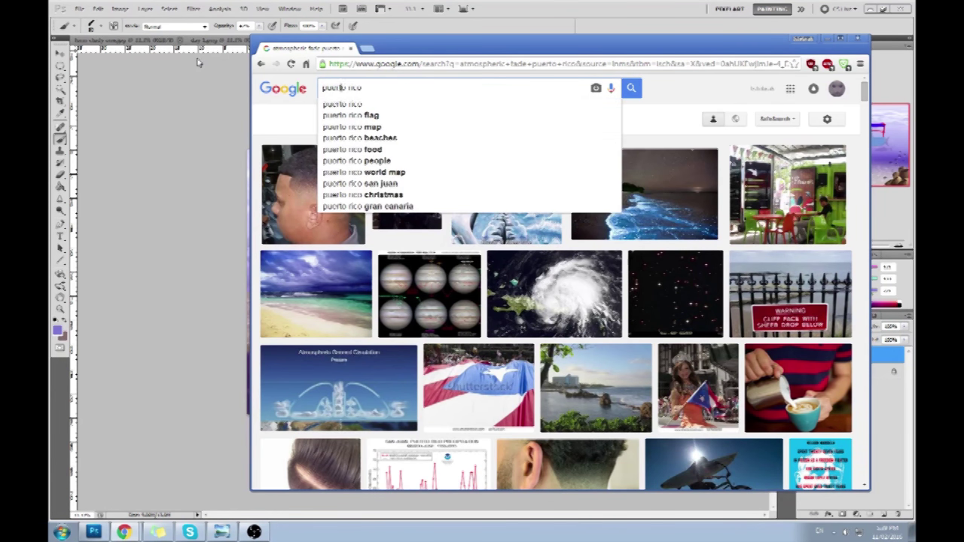
type(" mountains")
key("Return")
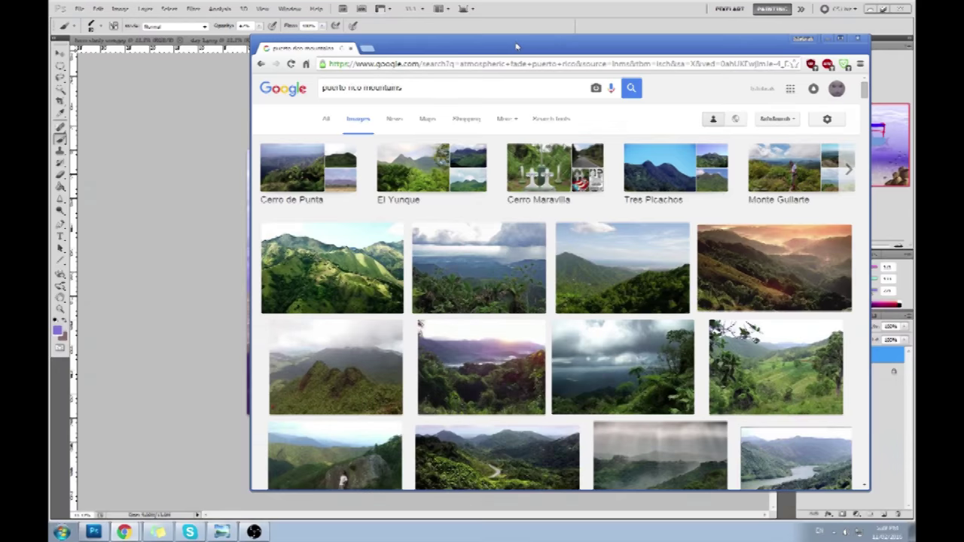
double_click(516, 46)
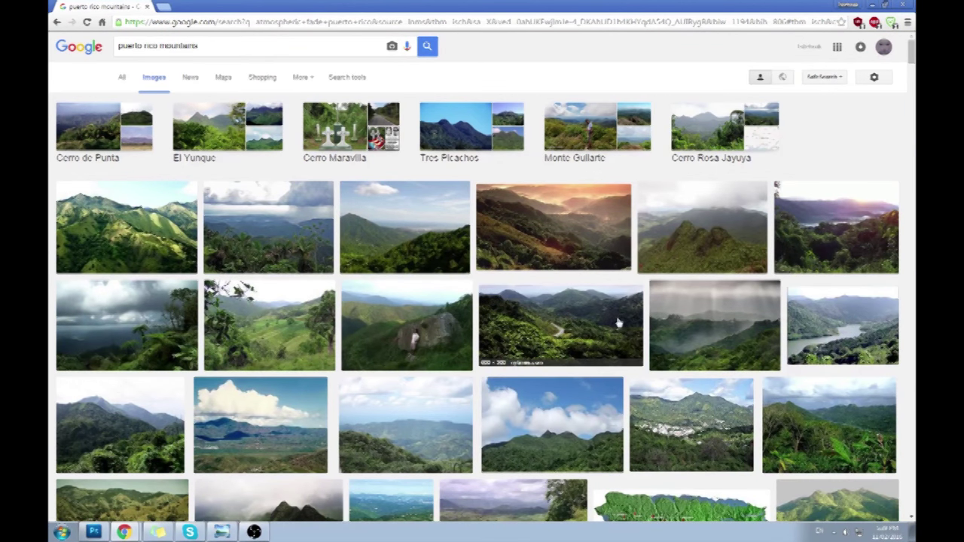
scroll(611, 328, "down", 2)
left_click(418, 326)
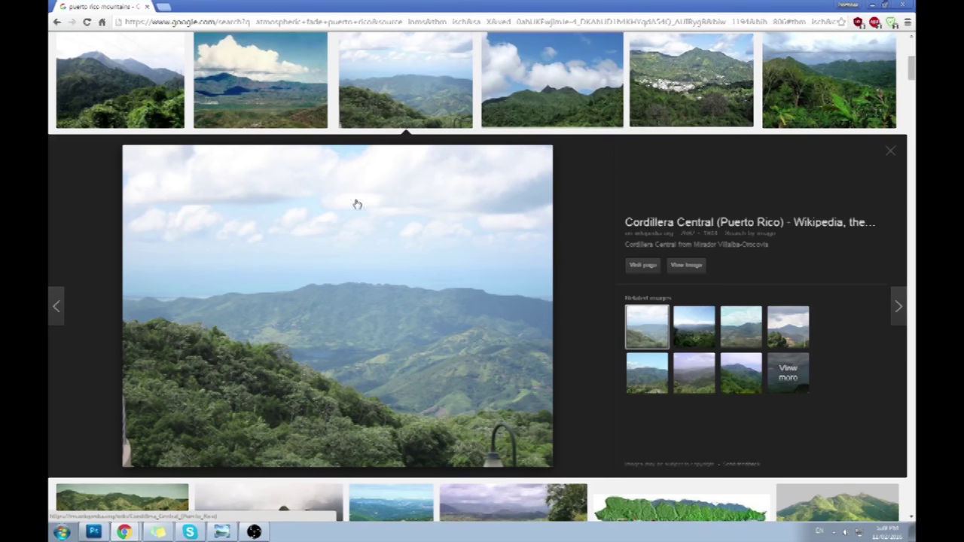
Step: Switch back to Photoshop, hide the Color blend layer, and revert the painting to its original history snapshot
left_click_drag(441, 2, 418, 41)
left_click(710, 40)
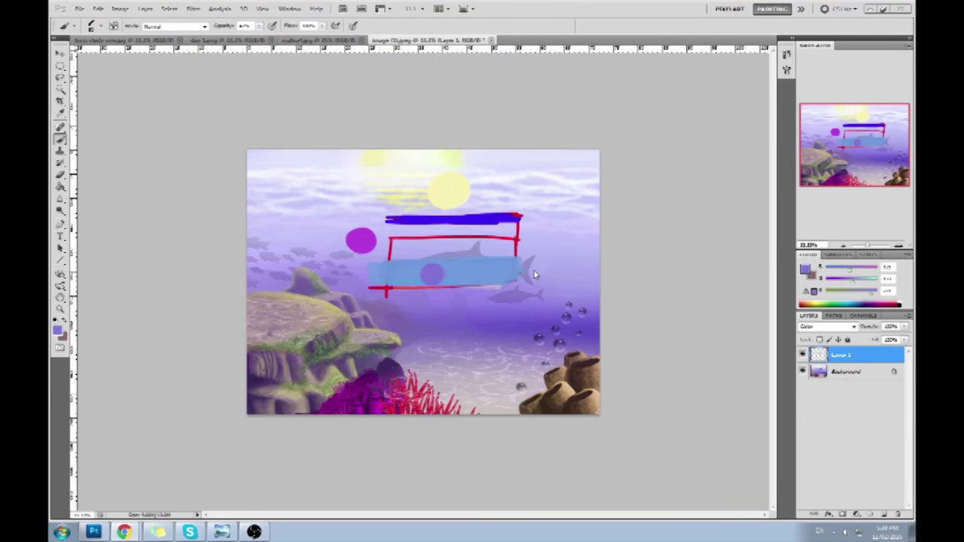
left_click(802, 355)
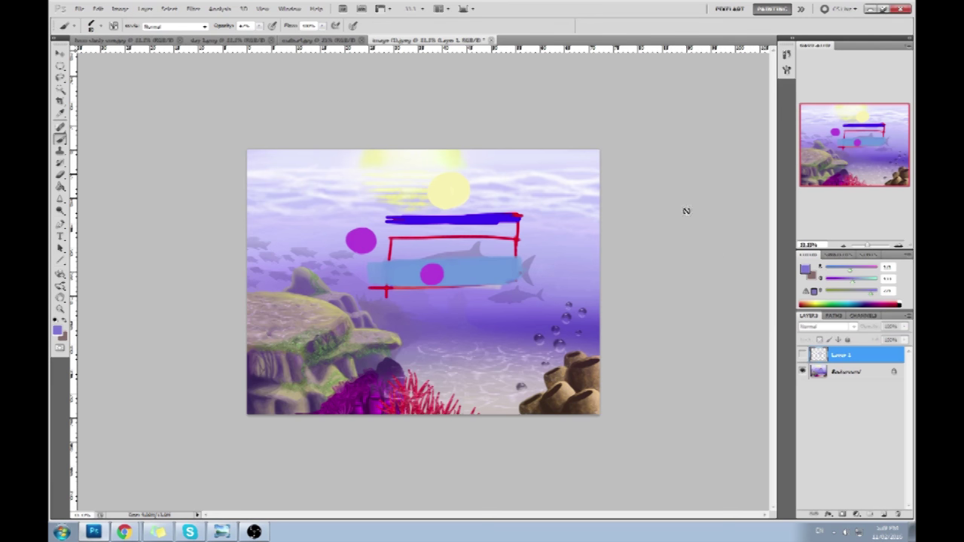
left_click(786, 56)
scroll(612, 190, "up", 5)
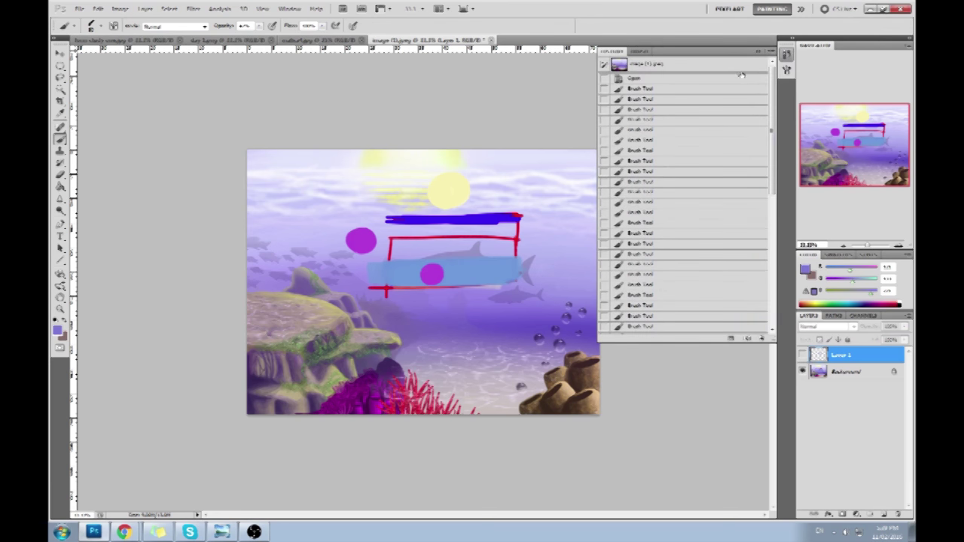
left_click(648, 64)
left_click(758, 52)
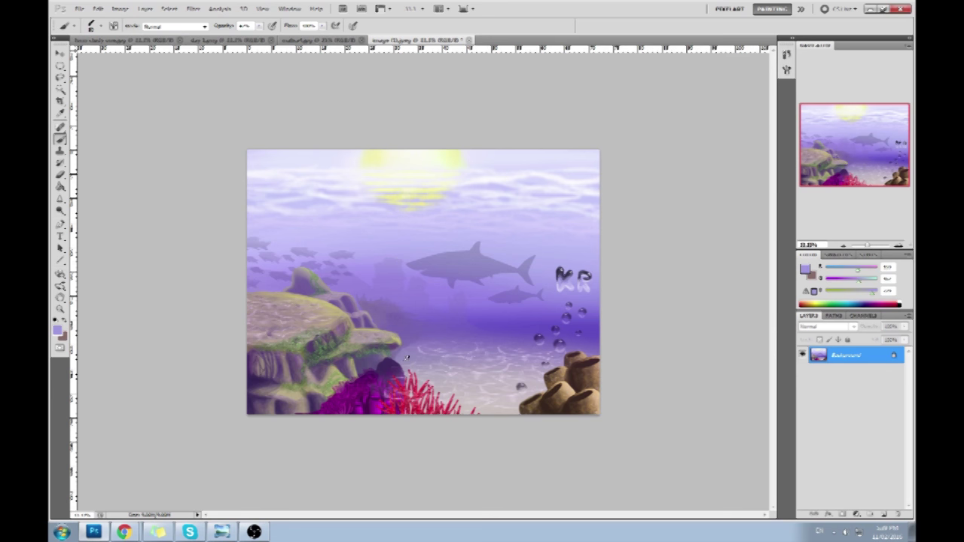
left_click(786, 56)
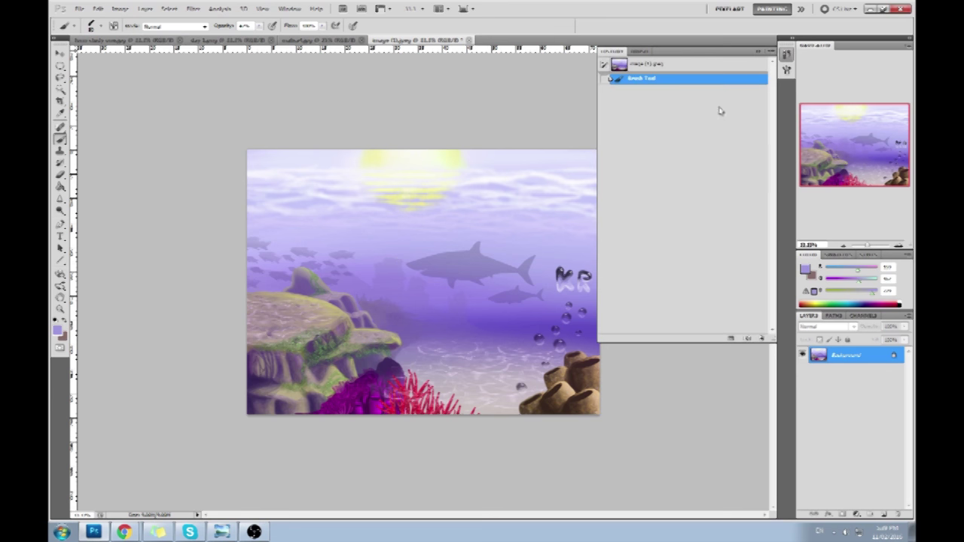
left_click(758, 54)
Step: Brush sampled water colour over the letters above the bubbles, trying a much larger brush at 100% opacity and undoing its stroke
left_click(561, 247, "alt")
left_click_drag(570, 276, 568, 286)
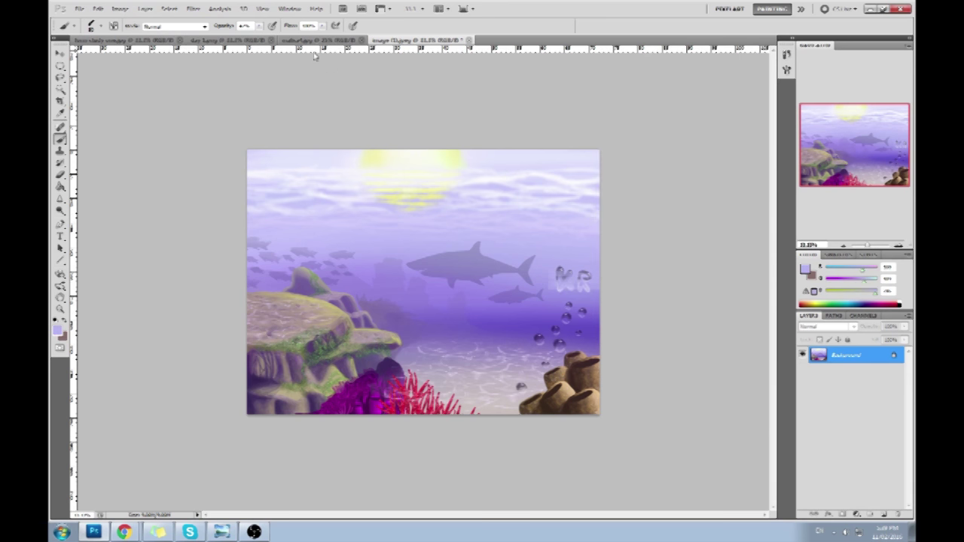
key("0")
key("bracketright")
key("bracketright")
key("bracketright")
key("bracketright")
key("bracketright")
key("bracketright")
left_click_drag(558, 272, 615, 256)
key("ctrl+z")
Step: Paint out the remaining letters above the bubbles with horizontal strokes of colours sampled from the surrounding water
left_click(544, 276, "alt")
left_click_drag(556, 277, 641, 258)
left_click(557, 255, "alt")
left_click_drag(557, 268, 658, 255)
left_click(563, 290, "alt")
left_click_drag(561, 279, 615, 269)
left_click(557, 256, "alt")
left_click_drag(551, 265, 603, 253)
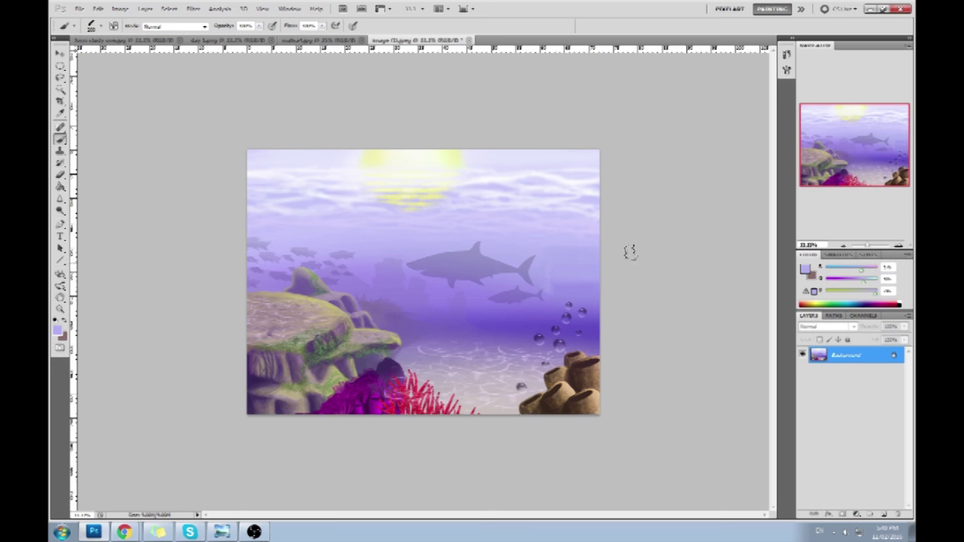
left_click(541, 275, "alt")
left_click(553, 246, "alt")
left_click(555, 256, "alt")
left_click_drag(546, 242, 660, 238)
Step: Add a new layer above the background and choose a soft round brush with 0% hardness
left_click(884, 515)
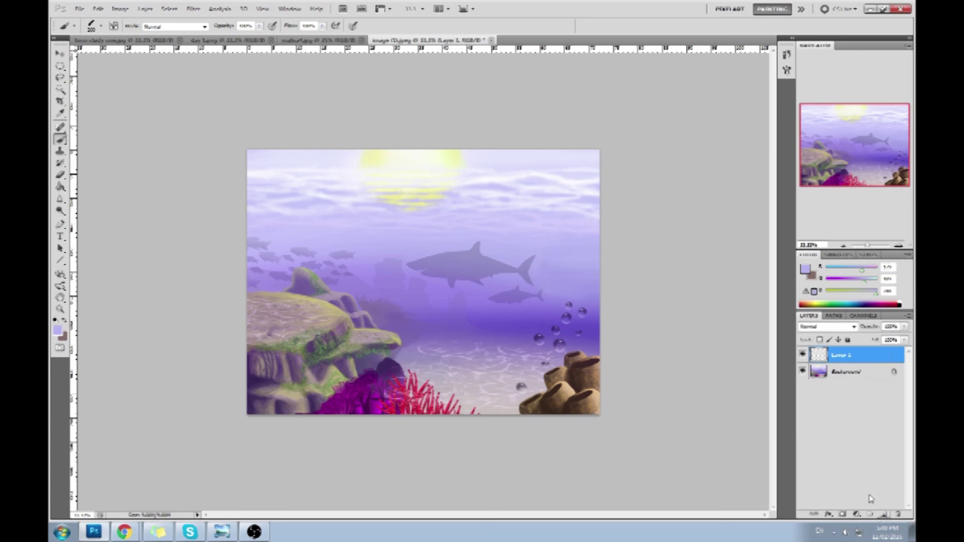
right_click(524, 203)
left_click_drag(701, 268, 701, 475)
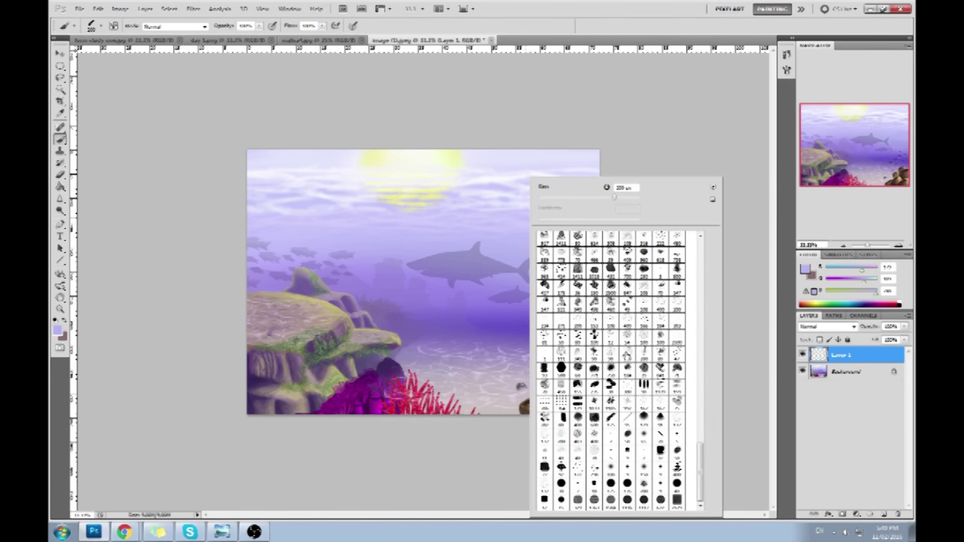
left_click(644, 441)
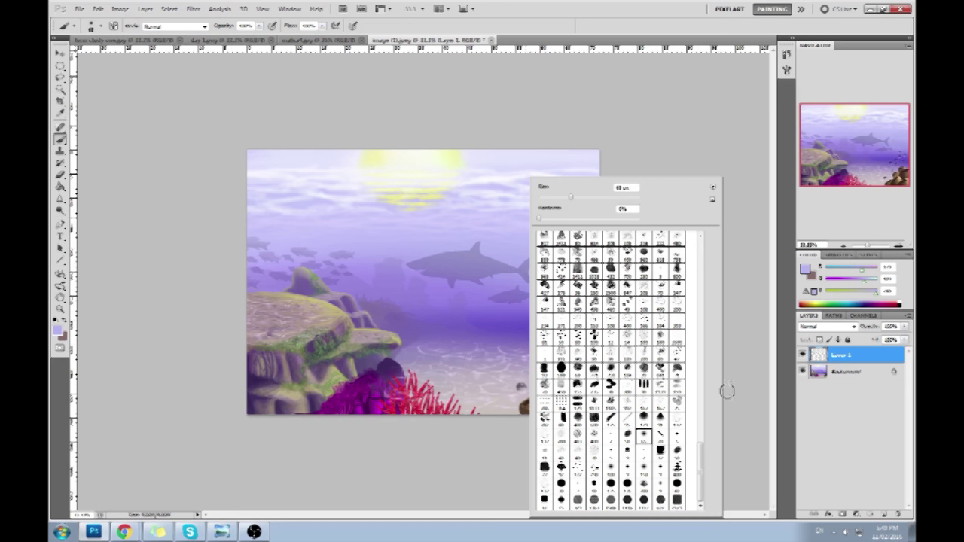
left_click(755, 354)
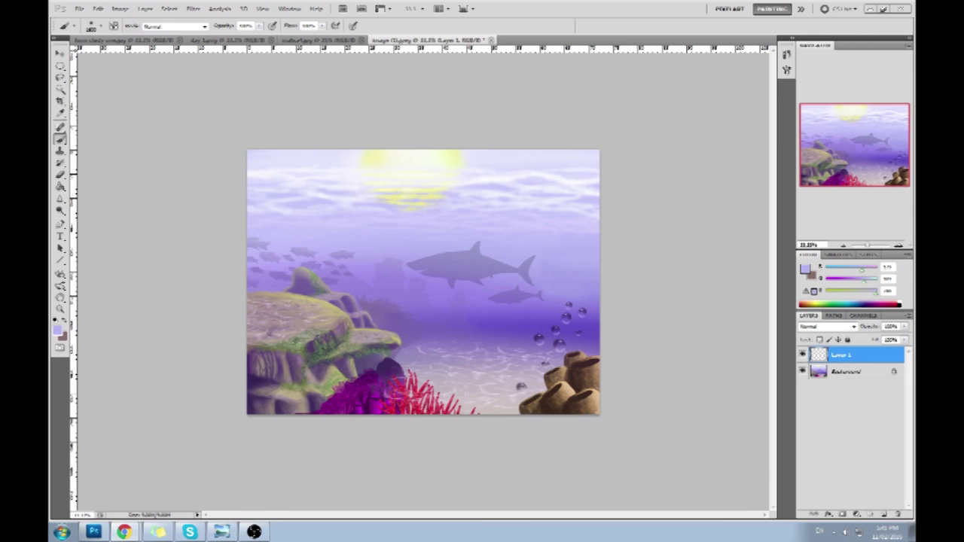
Step: Set the foreground colour to a medium blue with hue 216 and RGB values 67, 124, 210
left_click(806, 270)
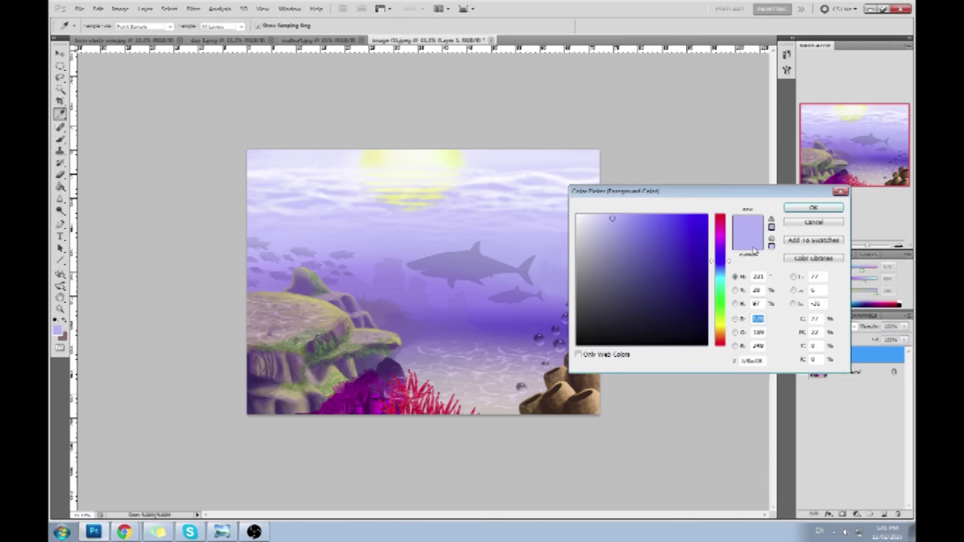
left_click(730, 265)
left_click_drag(729, 265, 729, 259)
mouse_move(646, 265)
left_mouse_down()
mouse_move(676, 243)
mouse_move(666, 237)
left_mouse_up()
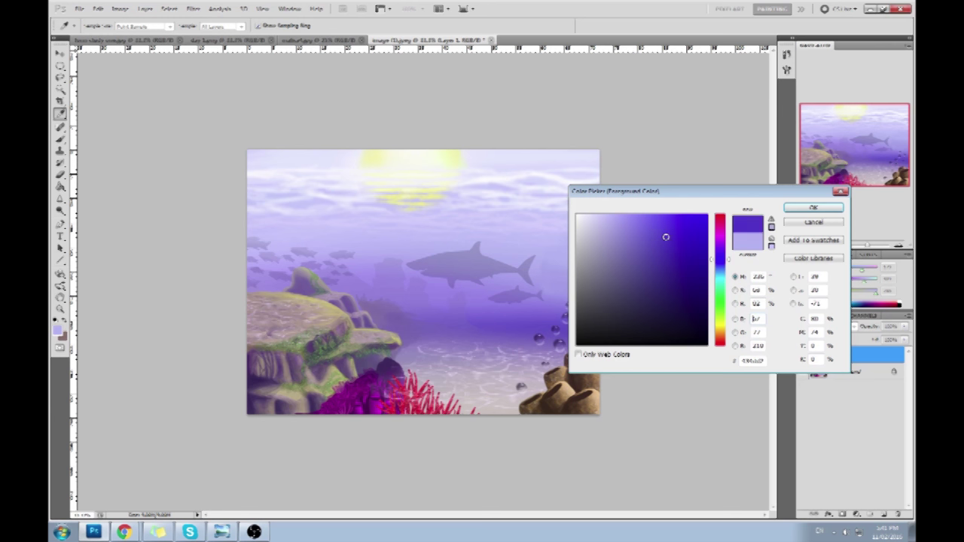
left_click_drag(729, 261, 729, 268)
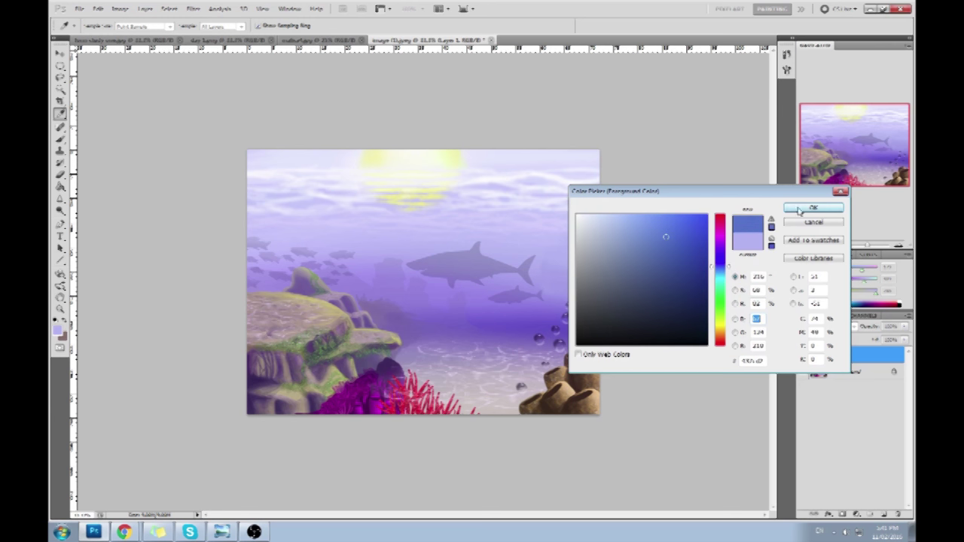
left_click(820, 207)
Step: Set the new layer's blend mode to Color and brush the blue across the whole painting
left_click(822, 326)
left_click(810, 309)
mouse_move(558, 329)
left_mouse_down()
mouse_move(356, 323)
mouse_move(339, 309)
left_mouse_up()
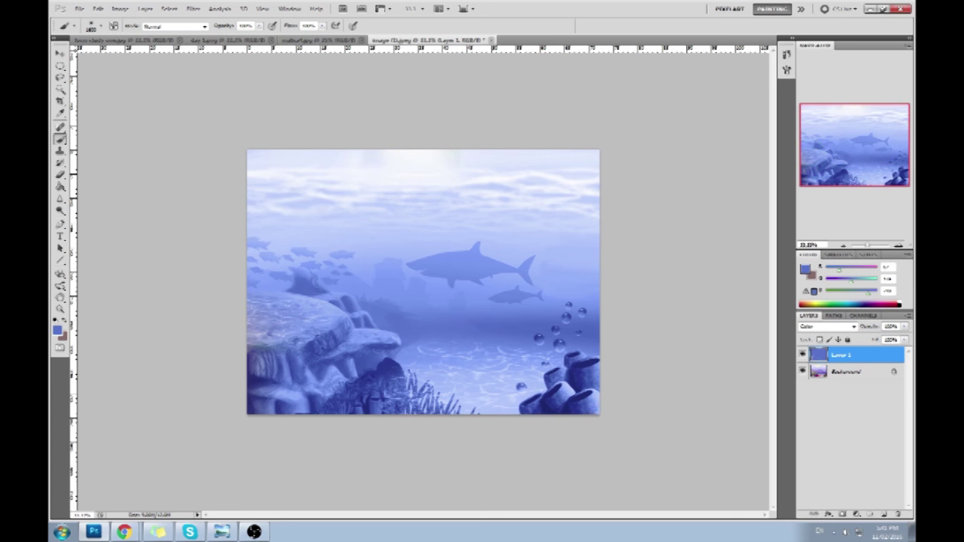
Step: Reduce the brush opacity, set the foreground to turquoise with hue 185, and tint the upper water, redoing the first stroke
left_click(260, 26)
left_click_drag(258, 36, 223, 35)
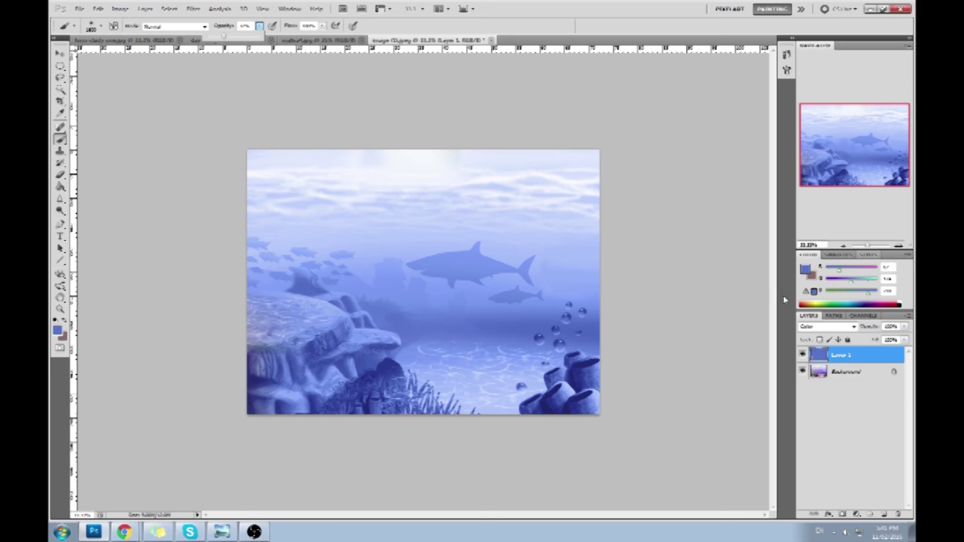
key("Return")
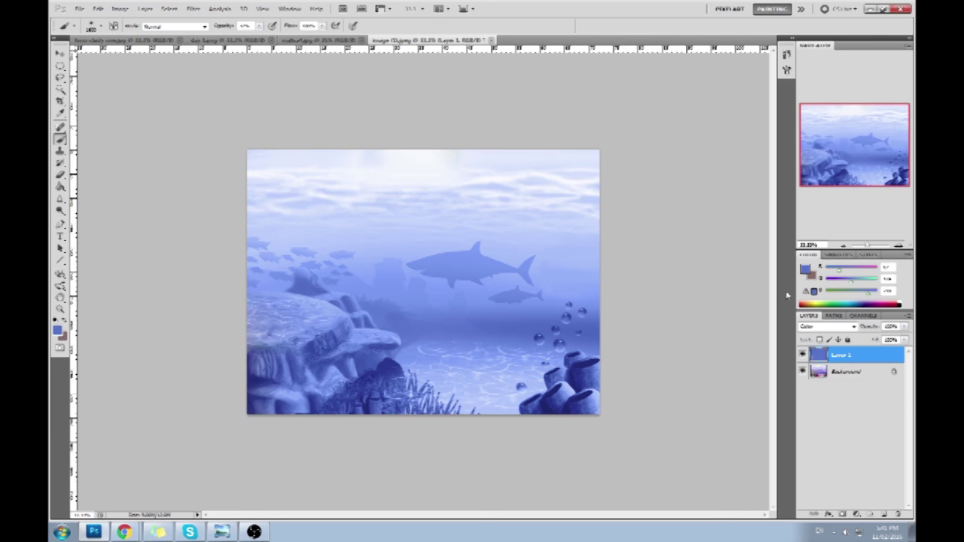
left_click(805, 269)
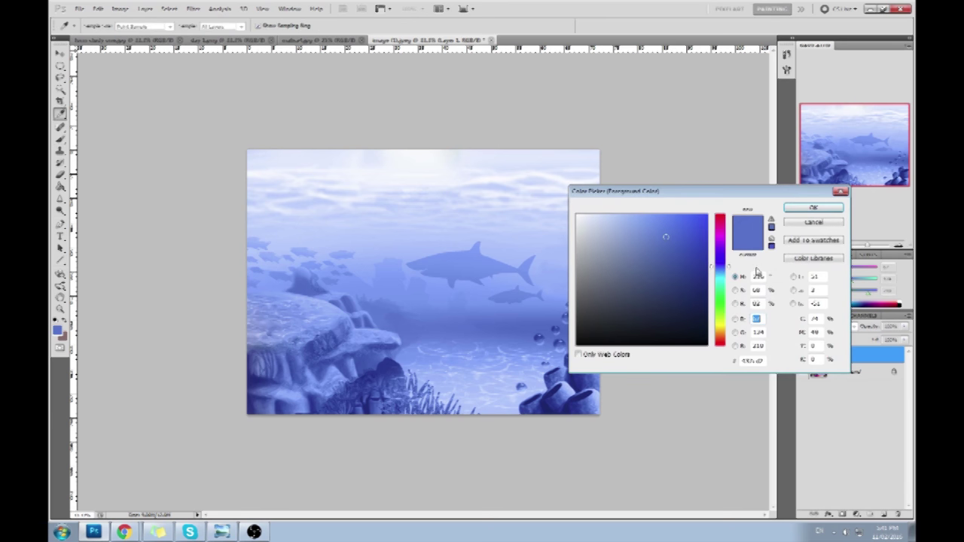
left_click(730, 274)
left_click_drag(731, 273, 730, 278)
left_click(817, 209)
key("b")
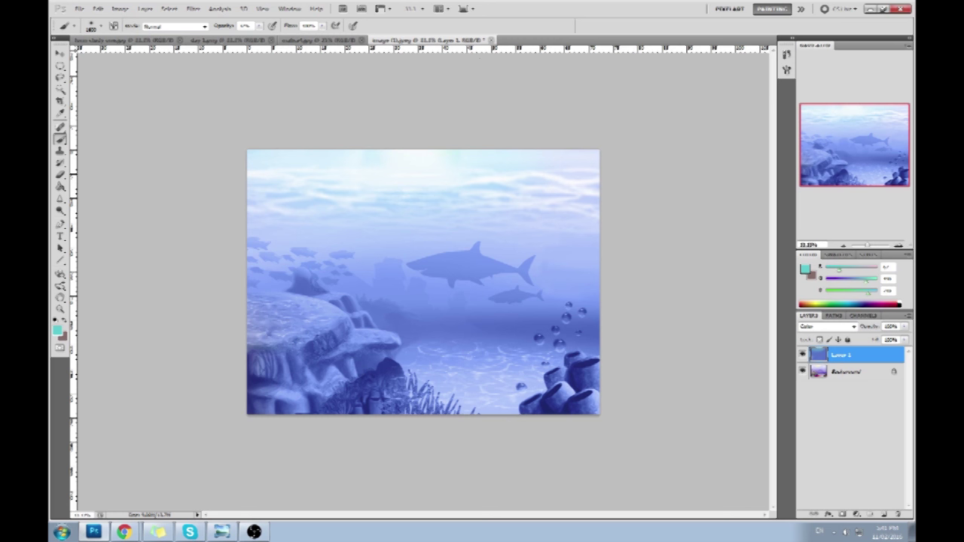
key("ctrl+z")
left_click_drag(259, 26, 256, 38)
Step: Change the foreground to pale yellow with 13% saturation and 96% brightness and brush it over the sunlit water's centre
left_click(805, 268)
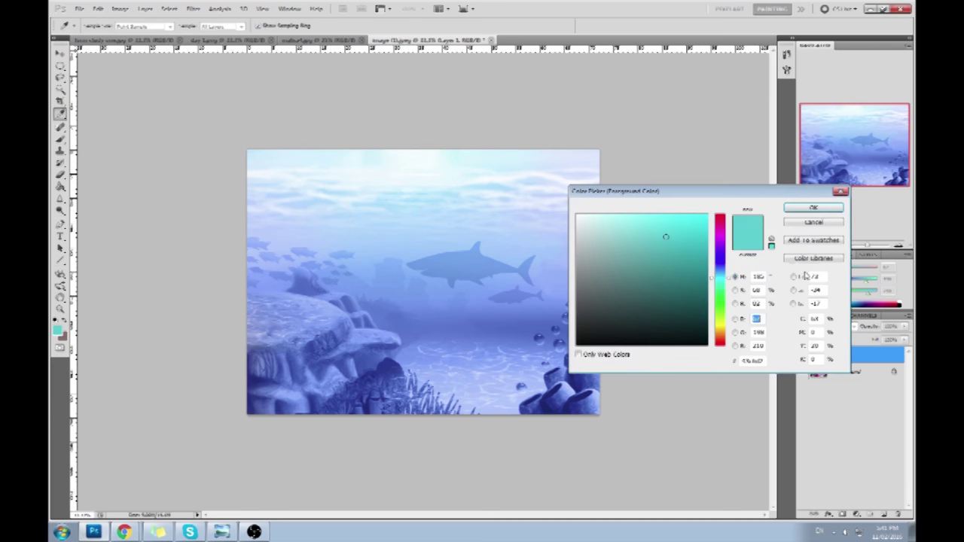
left_click_drag(727, 288, 731, 327)
left_click(599, 228)
left_click_drag(600, 228, 593, 220)
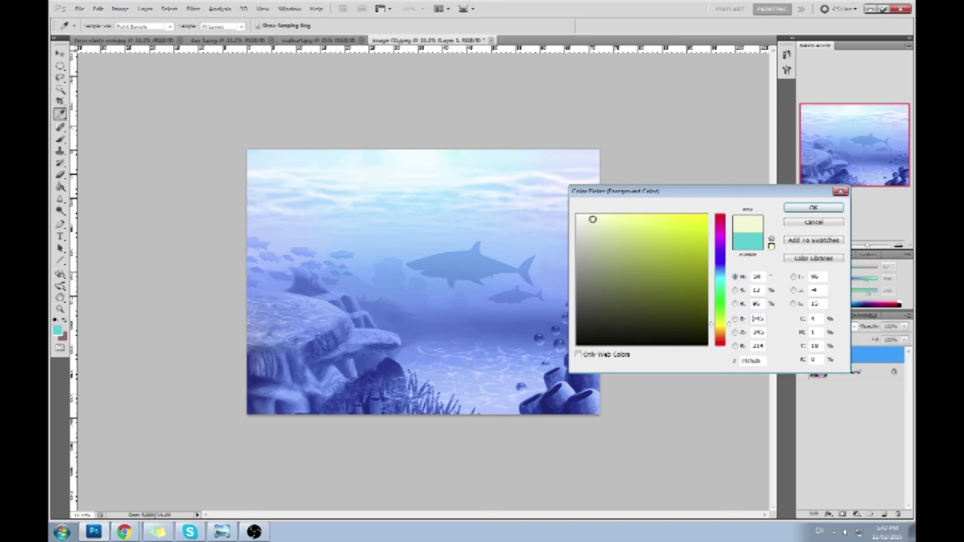
left_click(811, 210)
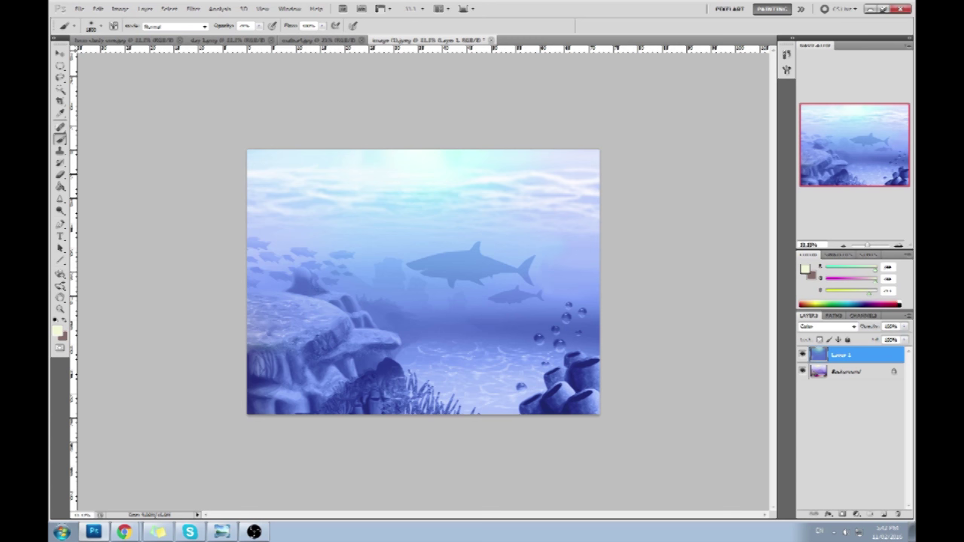
Step: Adjust the brush opacity and tint the tops of the rock ledges with pale colours sampled from the sunlit water
left_click(390, 180, "alt")
left_click(260, 26)
left_click_drag(291, 36, 281, 36)
left_click(455, 177, "alt")
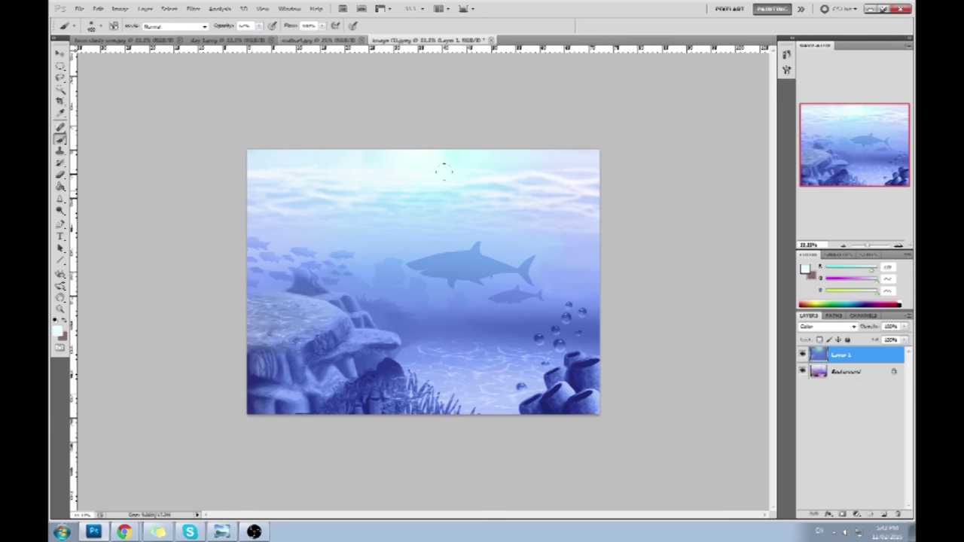
left_click(458, 156, "alt")
left_click_drag(269, 302, 299, 299)
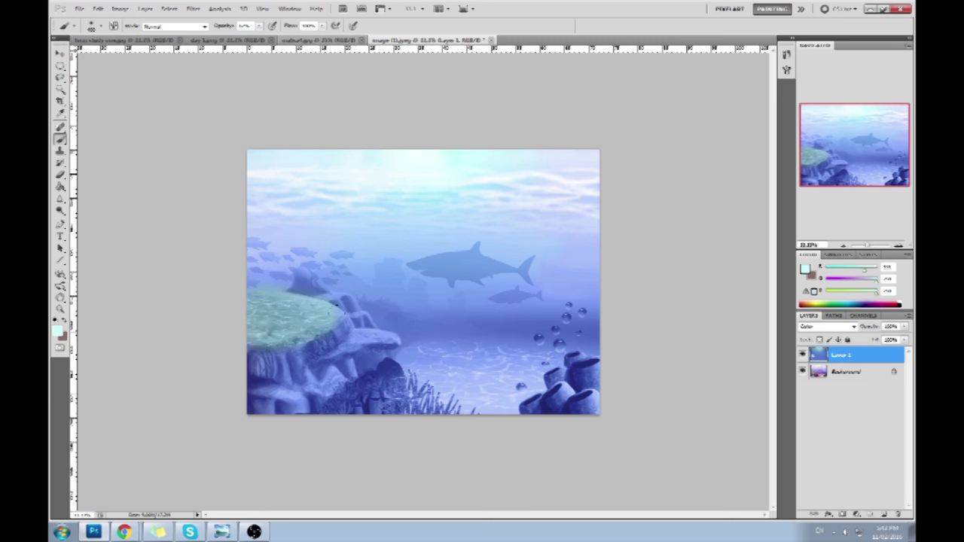
left_click(338, 331, "alt")
left_click(369, 205, "alt")
left_click(456, 185, "alt")
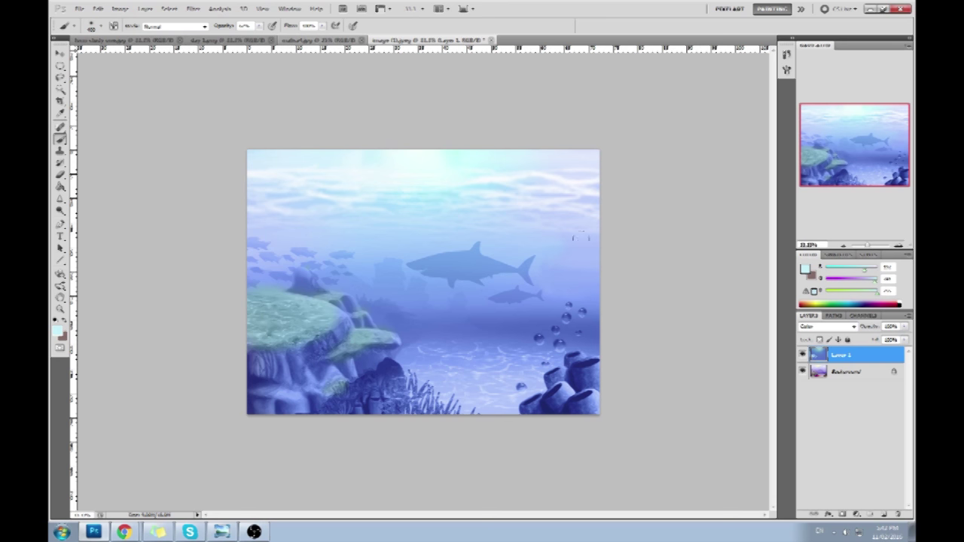
Step: Set the foreground to cyan with hue 191, 57% saturation and 100% brightness and tint the rock ledges' tops with it
left_click(806, 269)
left_click_drag(657, 225, 652, 214)
left_click_drag(728, 277, 728, 278)
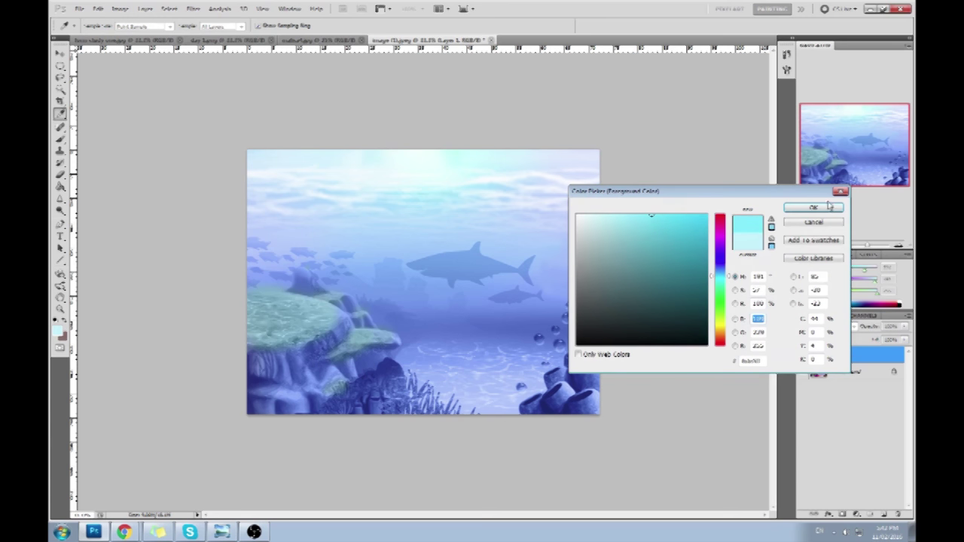
left_click(828, 208)
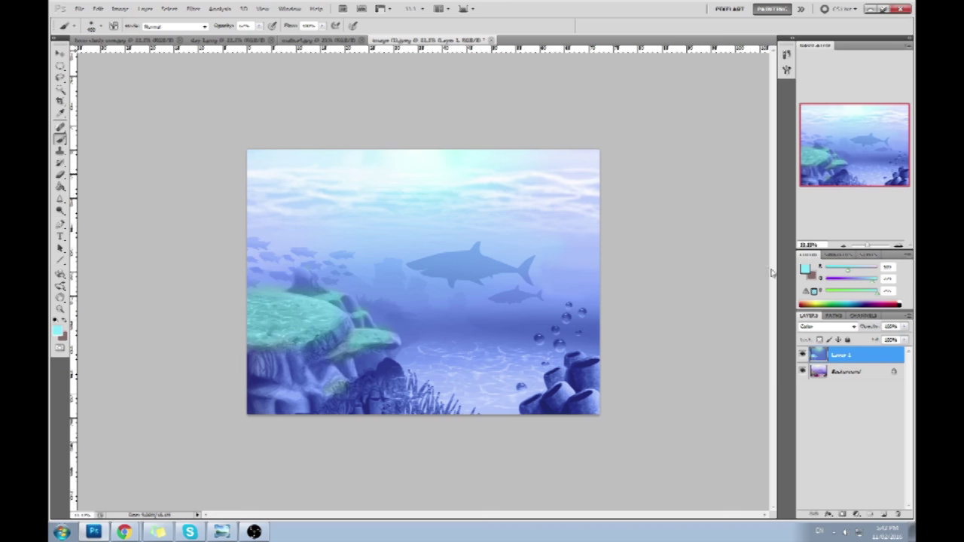
Step: Try the Color layer at about 75% fill, compare it with the original by toggling its visibility, and restore the fill to 100%
left_click(904, 340)
left_click_drag(877, 351, 894, 355)
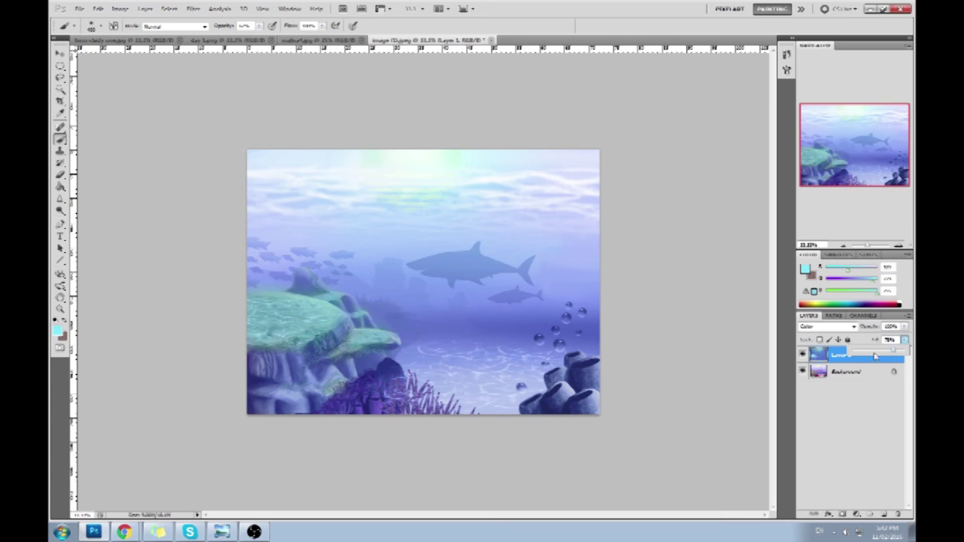
left_click(803, 355)
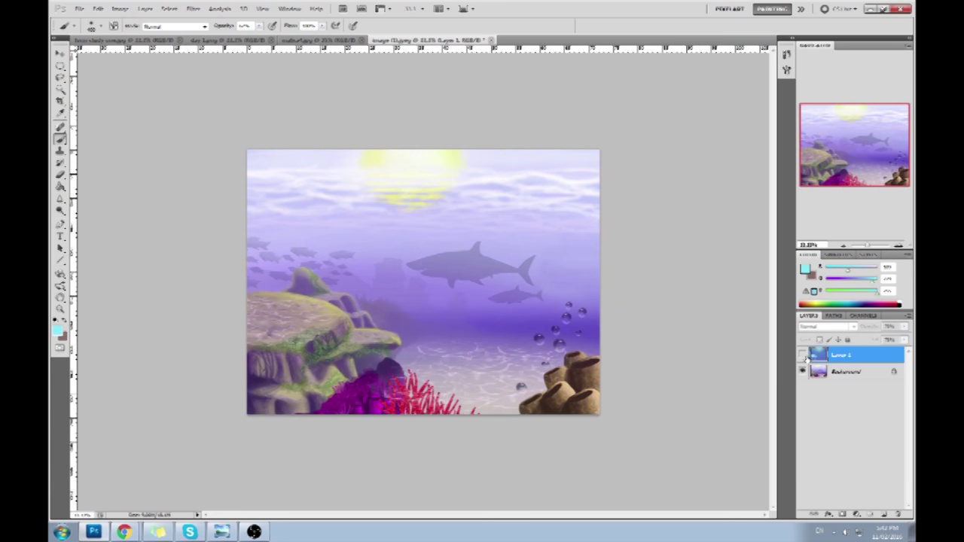
left_click(803, 355)
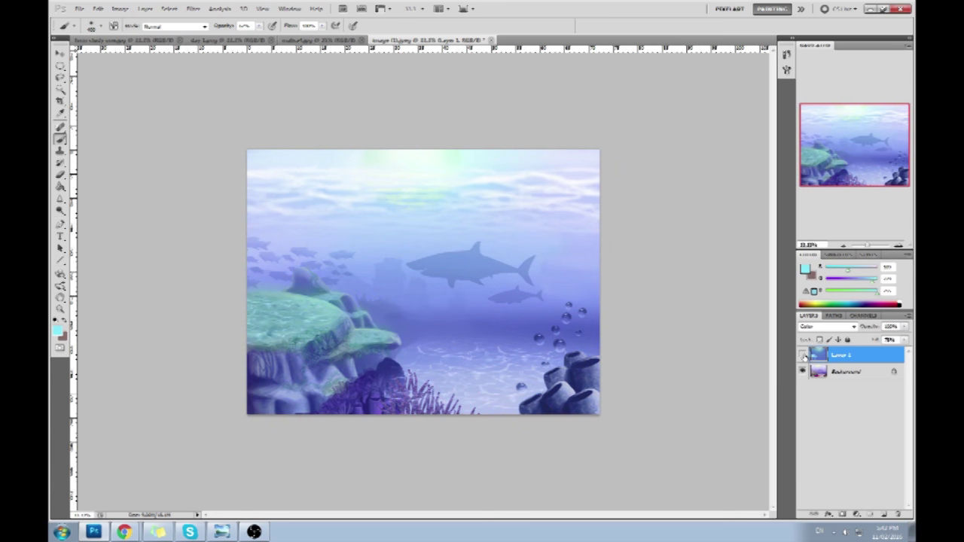
left_click(804, 356)
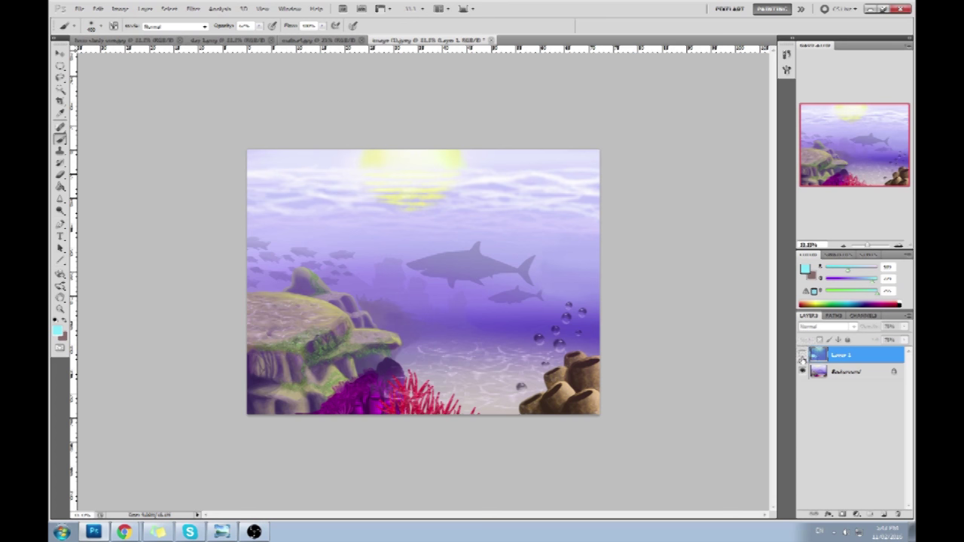
left_click(803, 356)
left_click(803, 355)
left_click(804, 356)
left_click(803, 356)
left_click(803, 356)
left_click(803, 356)
left_click(803, 356)
left_click(803, 356)
left_click(803, 356)
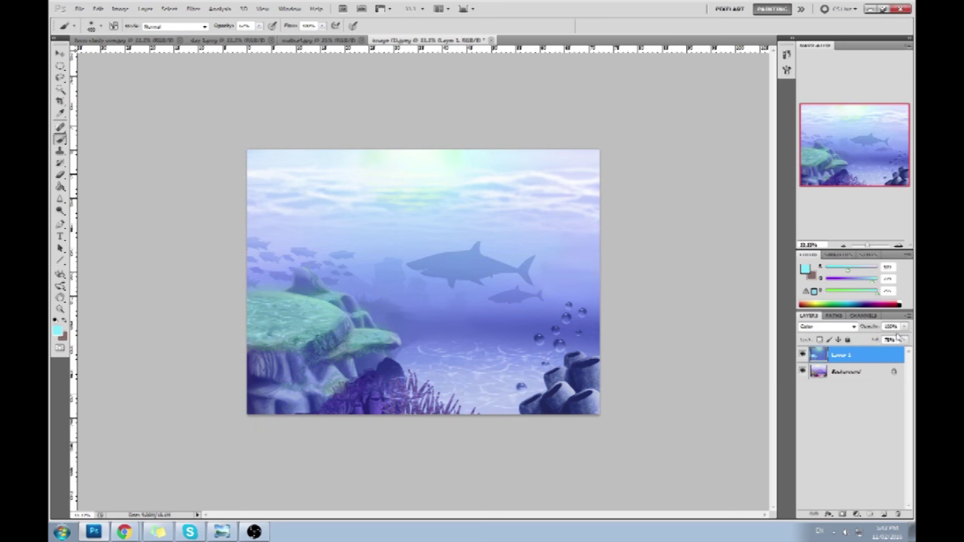
left_click(905, 339)
left_click_drag(887, 354, 907, 351)
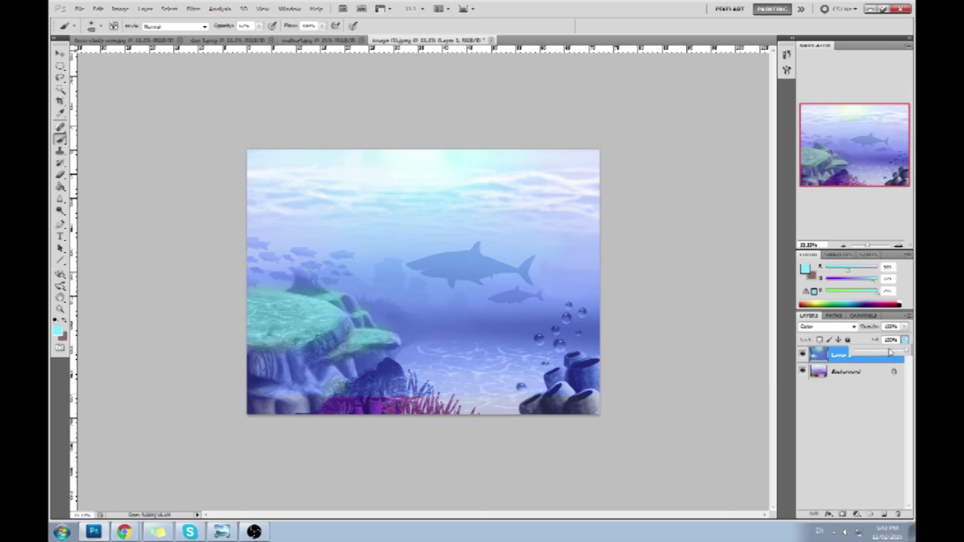
Step: Switch to the Eraser and choose a different brush tip for it
key("e")
right_click(451, 228)
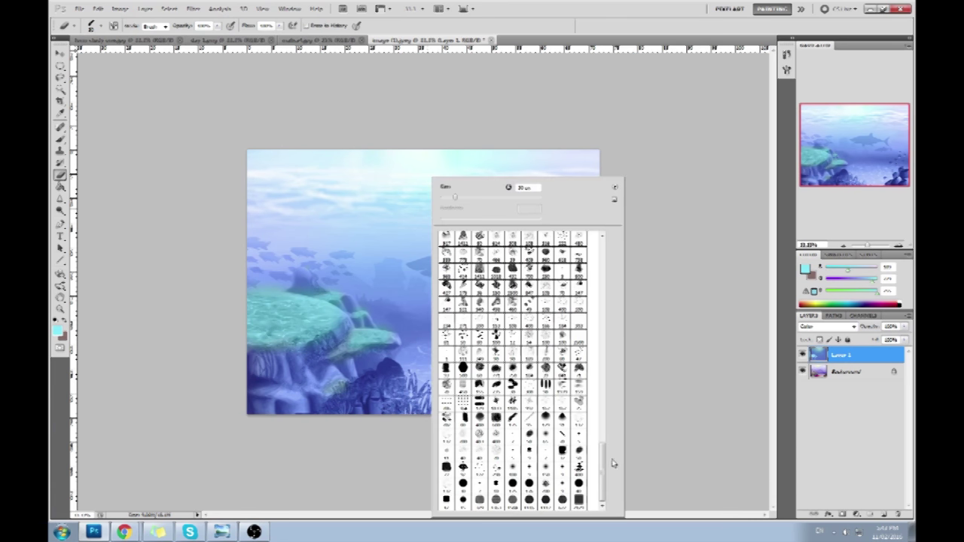
double_click(552, 439)
left_click(805, 270)
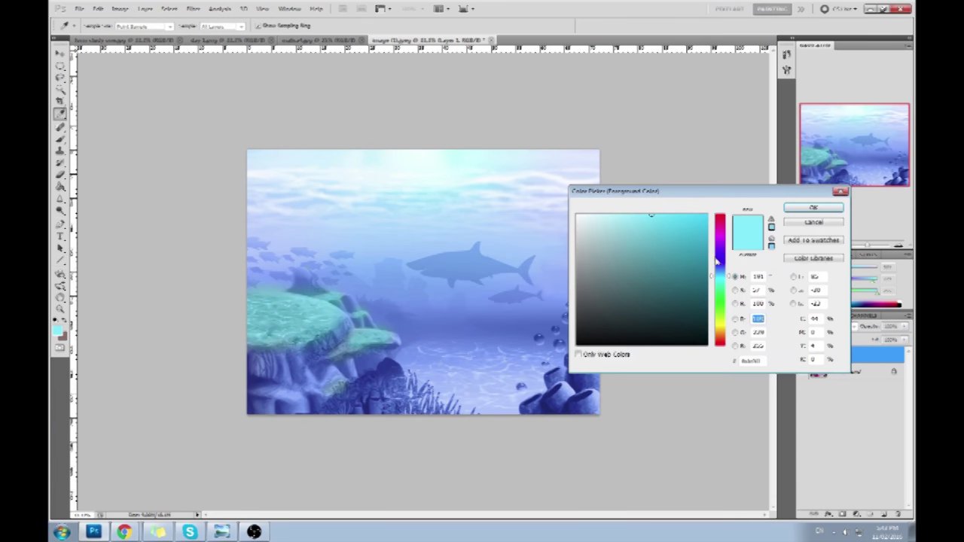
mouse_move(723, 239)
left_mouse_down()
mouse_move(737, 275)
mouse_move(728, 243)
left_mouse_up()
left_click(816, 224)
key("b")
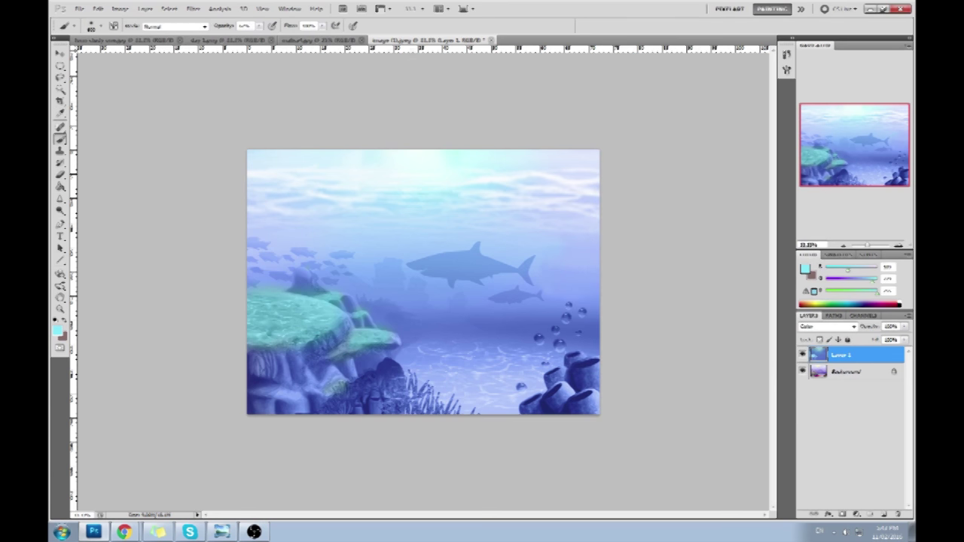
Step: Reduce the Eraser's opacity and partly erase the blue tint over the purple and red corals, undoing the last stroke
key("e")
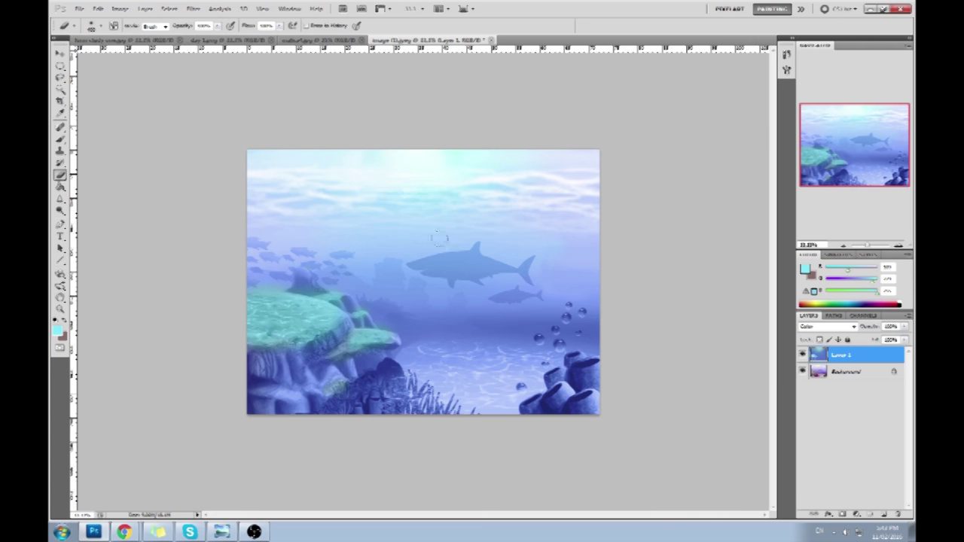
left_click_drag(210, 37, 186, 36)
key("[")
left_click_drag(381, 383, 329, 404)
left_click_drag(401, 387, 445, 407)
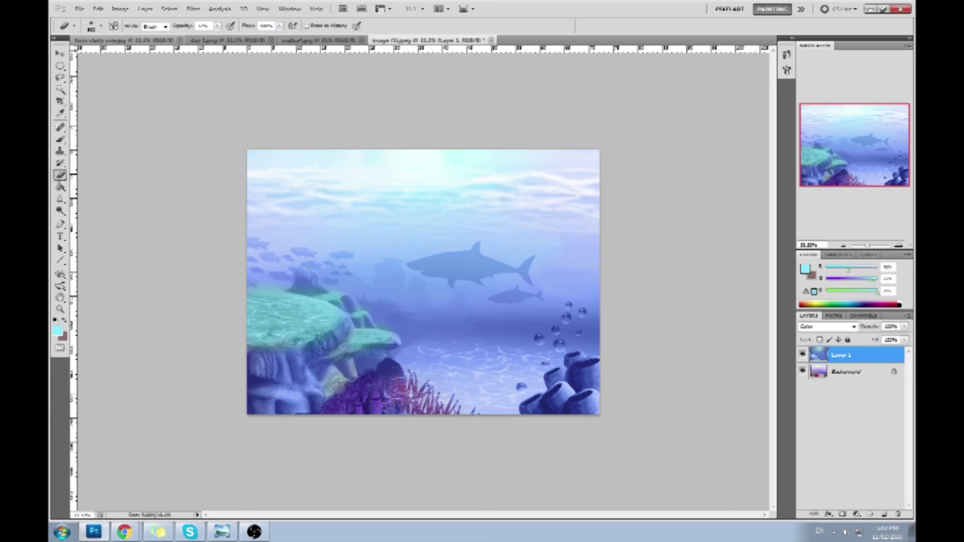
key("ctrl+z")
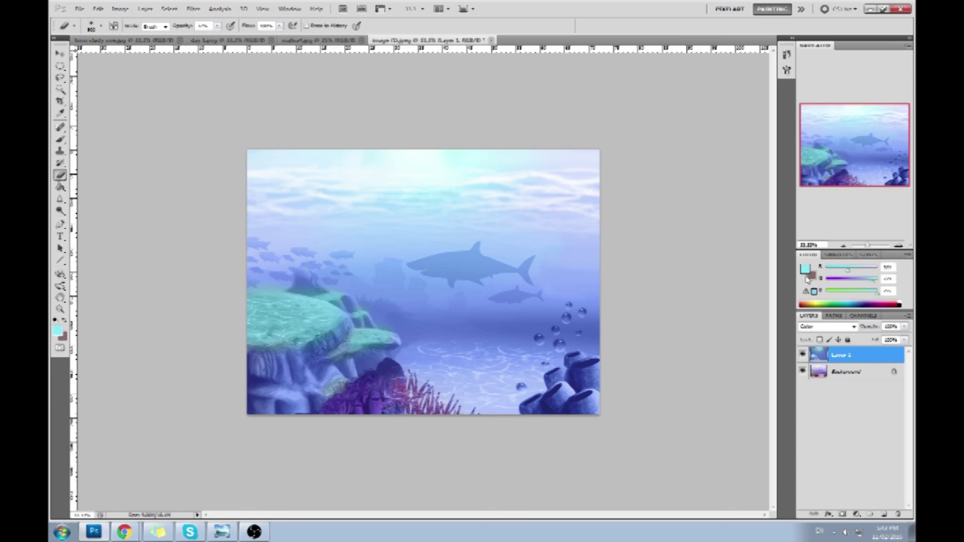
Step: Change the foreground to bright magenta and brush it at reduced opacity over the purple coral and the tube sponges
left_click(805, 269)
left_click(722, 233)
left_click(648, 226)
left_click_drag(731, 236, 731, 239)
left_click(654, 219)
left_click(815, 208)
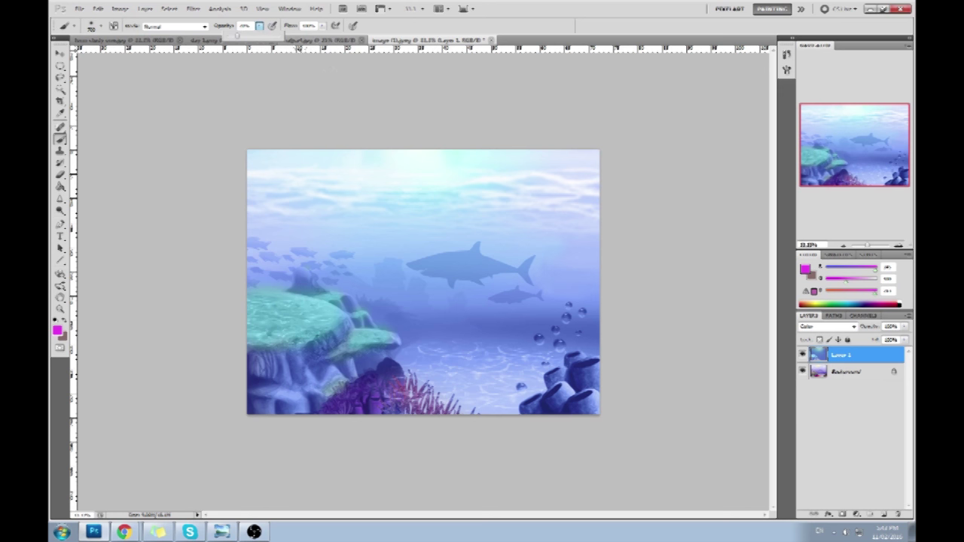
left_click_drag(389, 377, 354, 406)
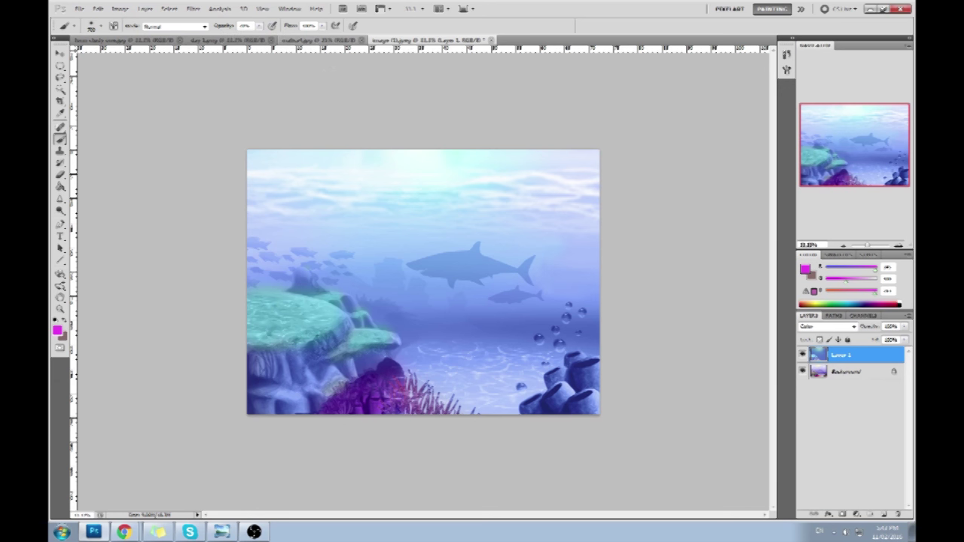
left_click_drag(582, 403, 548, 401)
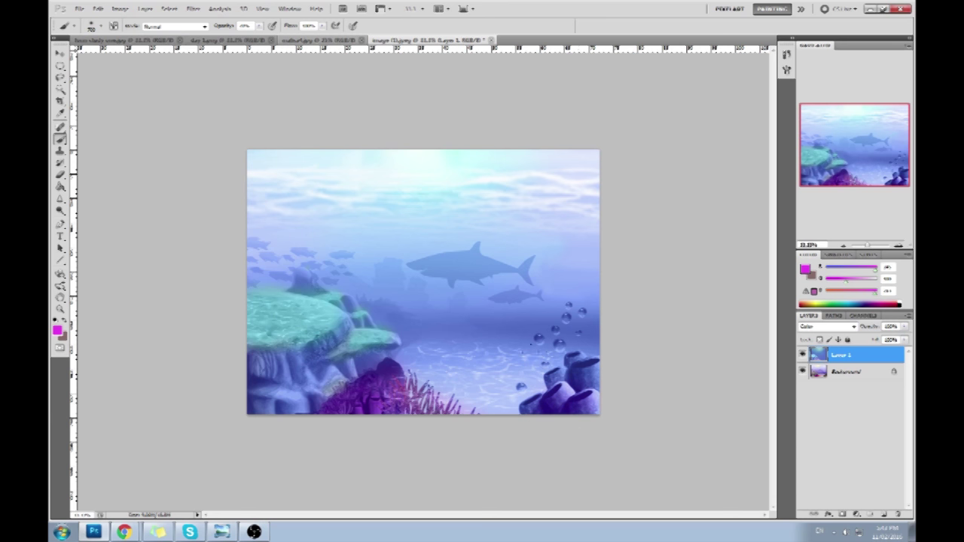
left_click(580, 376)
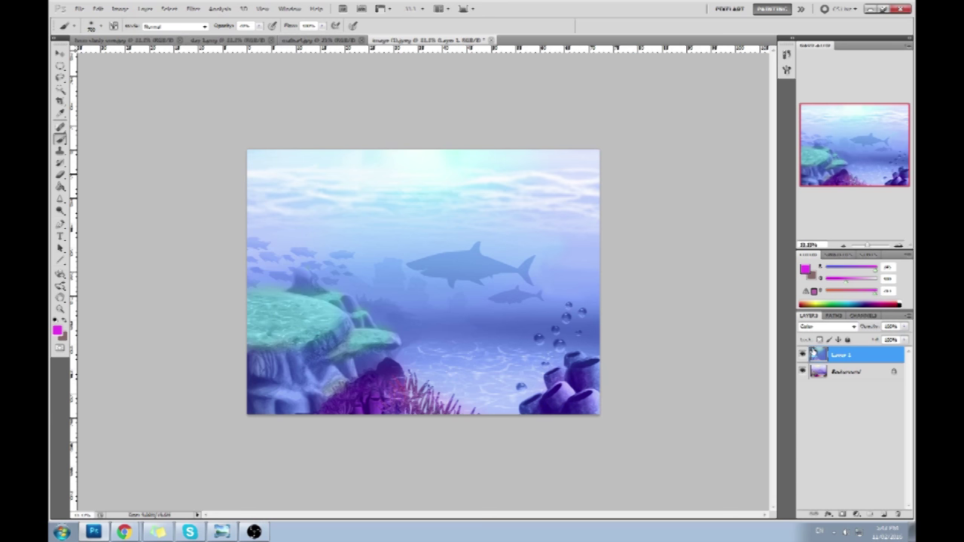
Step: Compare the tint with the original painting and brush a little magenta over the shaded edge of the large rock
left_click(803, 354)
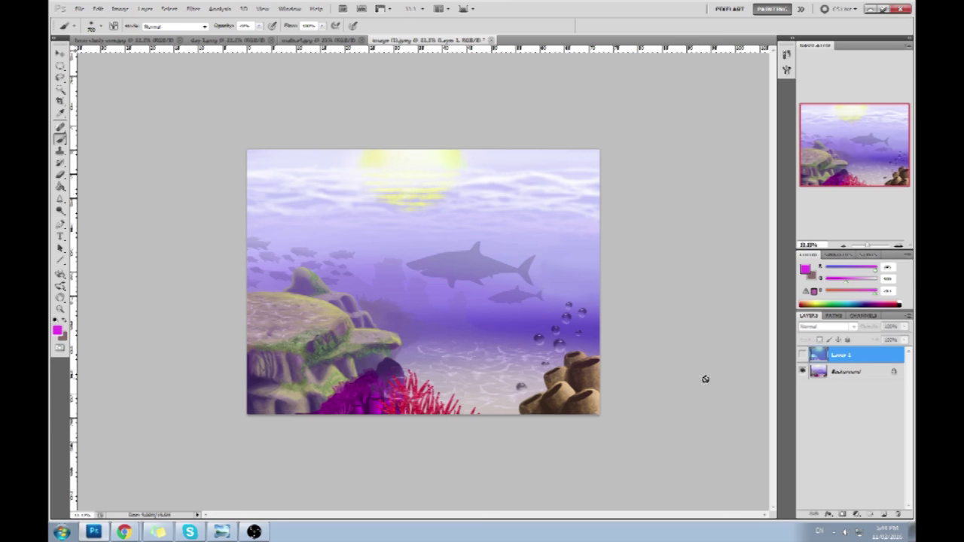
left_click(803, 354)
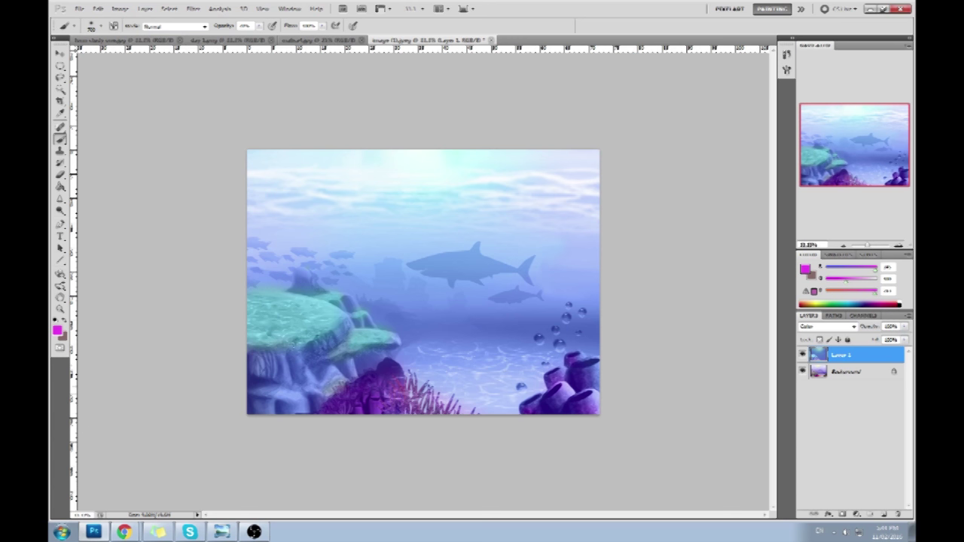
left_click_drag(338, 325, 304, 347)
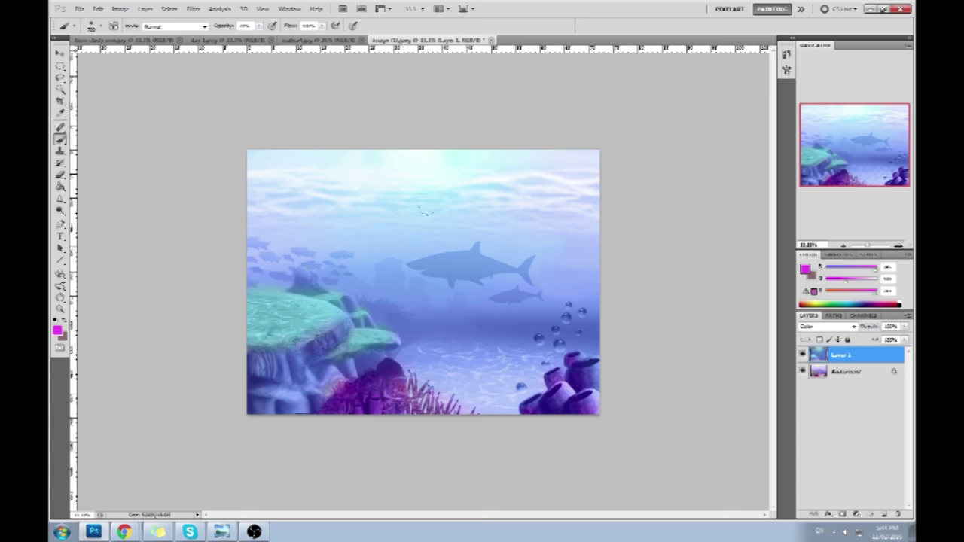
Step: Sample pale colours from the sunlit water and brush them over the centre of the sandy seabed
left_click(449, 157, "alt")
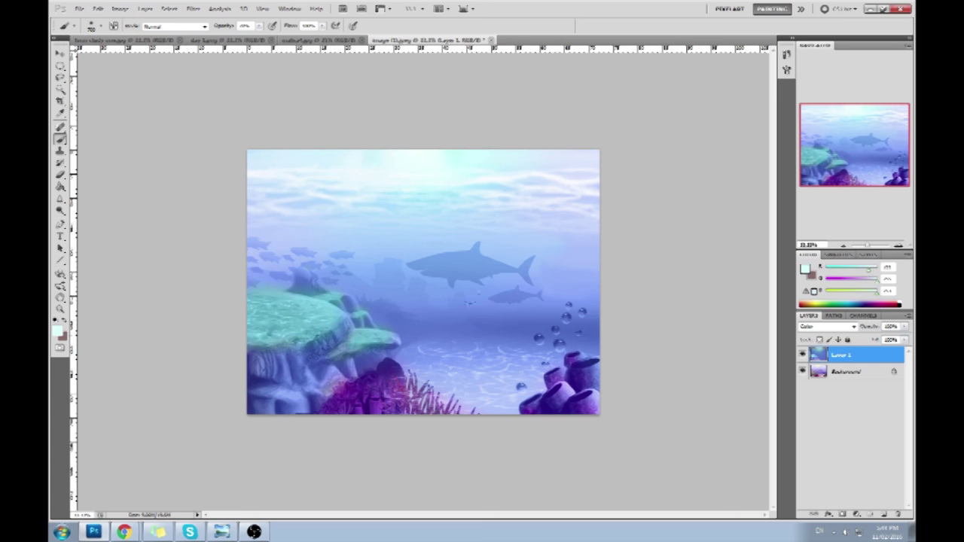
left_click(417, 169, "alt")
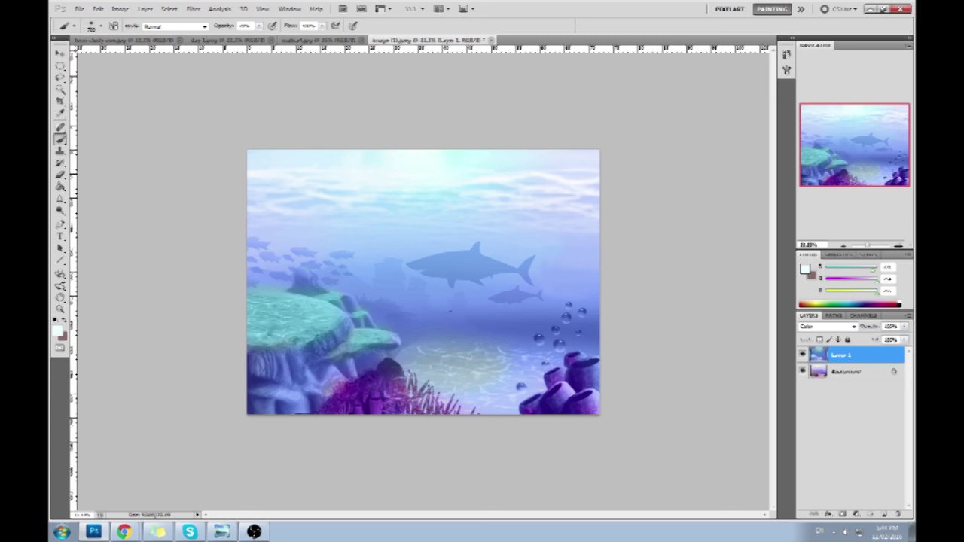
left_click(478, 155, "alt")
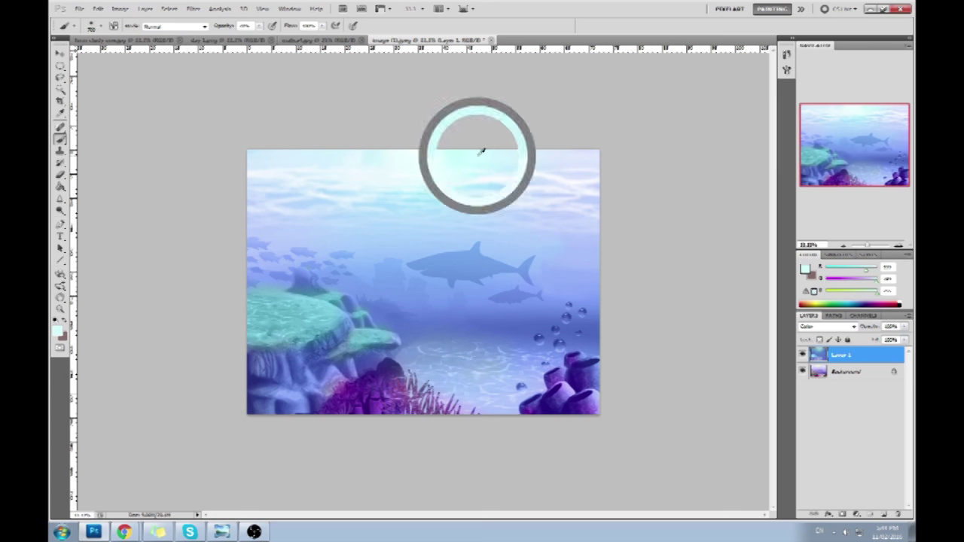
left_click(497, 159, "alt")
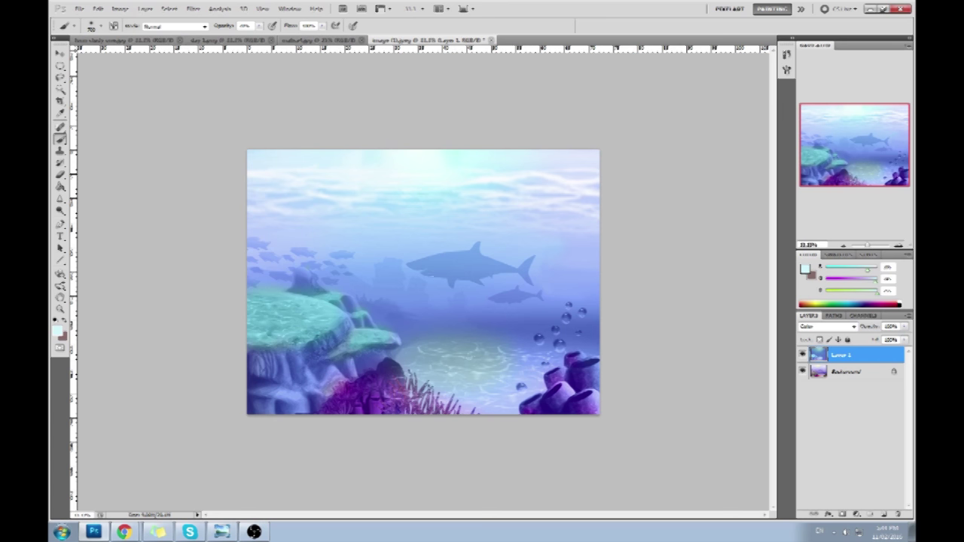
Step: Choose a more saturated cyan foreground, tint the seabed's light patch with it, and compare the result with the original painting
left_click(805, 269)
left_click(673, 218)
left_click(831, 210)
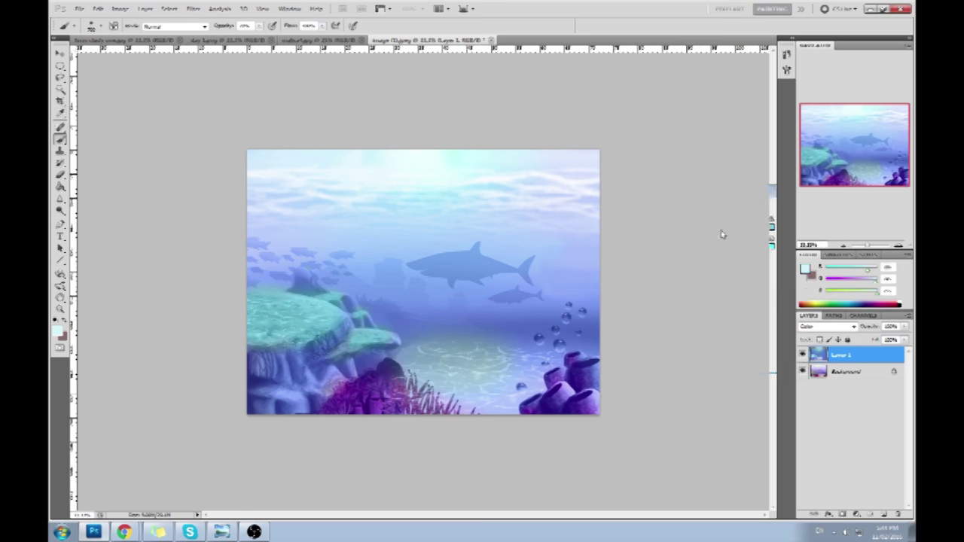
left_click(446, 344, "alt")
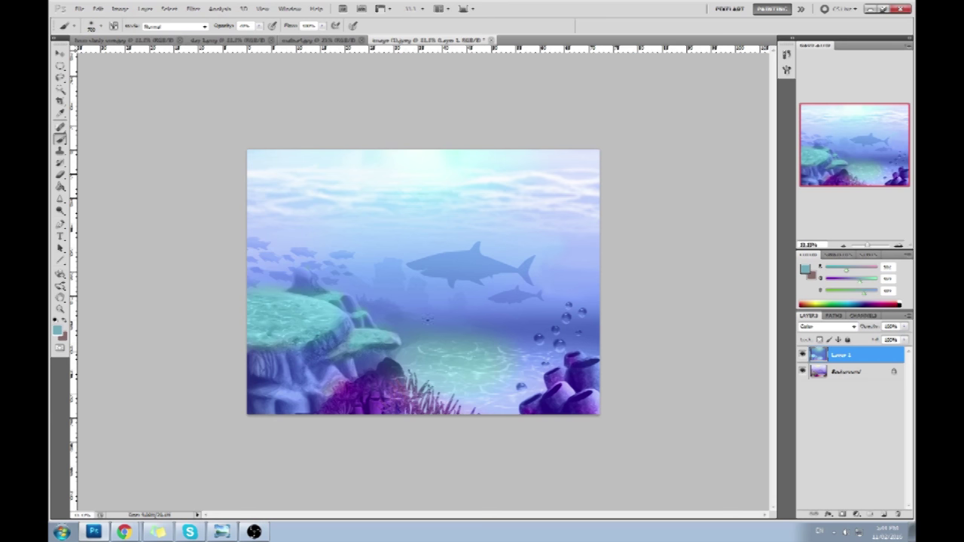
left_click(803, 355)
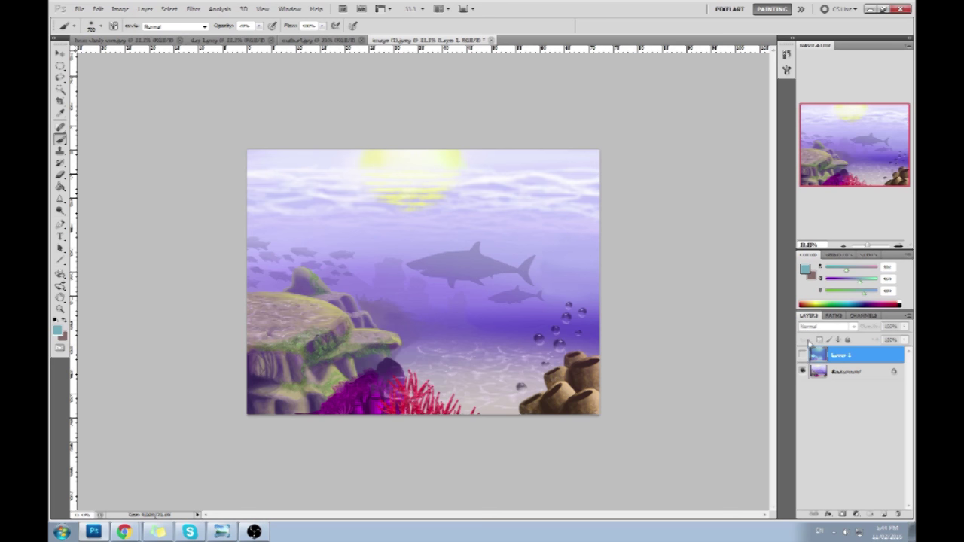
left_click(803, 354)
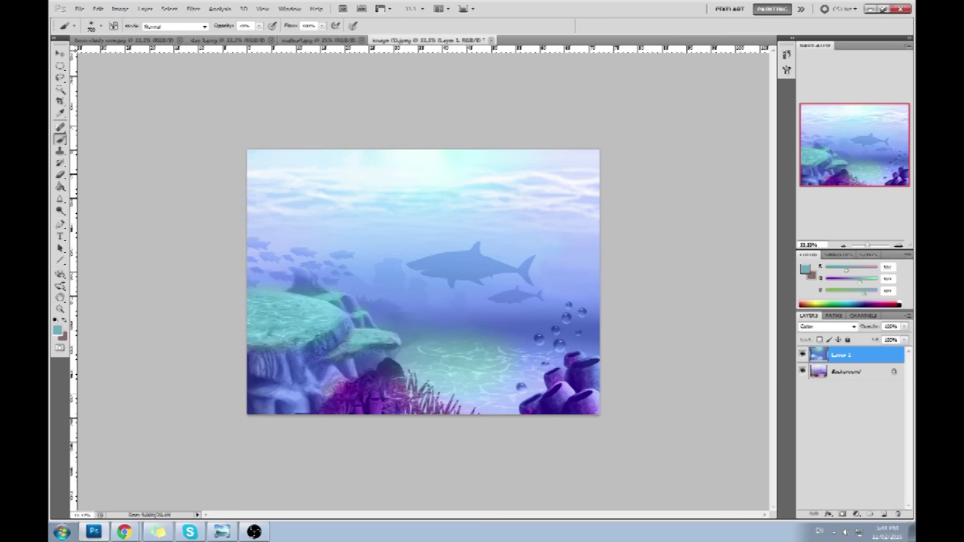
Step: Hide the tint layer, sample a dark green from the original painting, and brighten the foreground to mint green
left_click(806, 269)
left_click(800, 225)
left_click(804, 355)
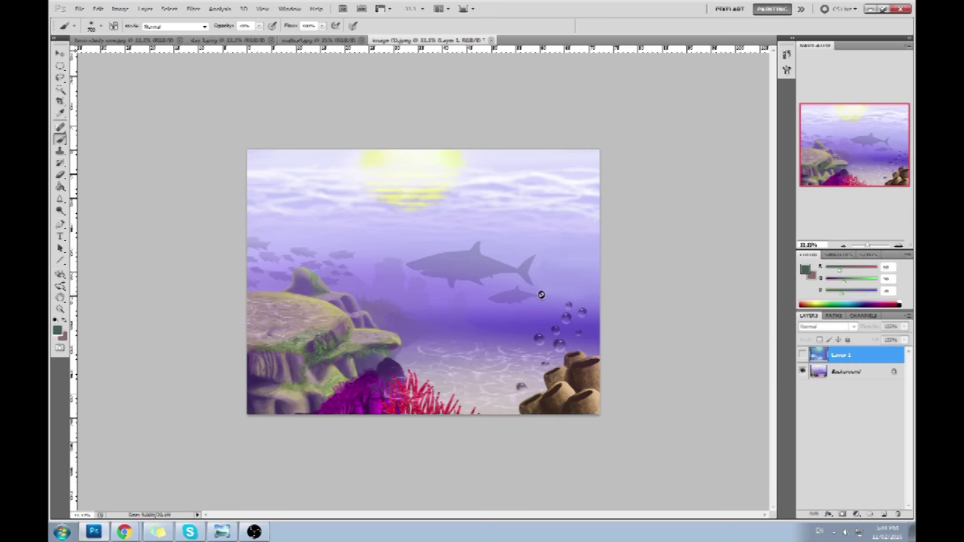
left_click(806, 269)
left_click_drag(721, 296, 729, 287)
left_click_drag(669, 255, 674, 246)
left_click(813, 208)
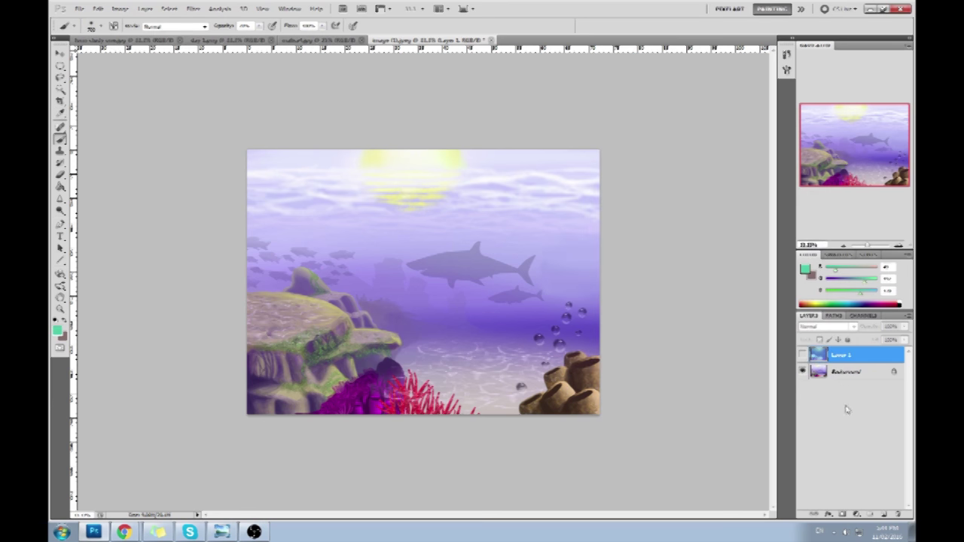
Step: Show the tint layer, add a new layer in Color blend mode above it, and brush mint green over the mossy rock areas
left_click(803, 353)
left_click(884, 514)
left_click(829, 326)
left_click(821, 312)
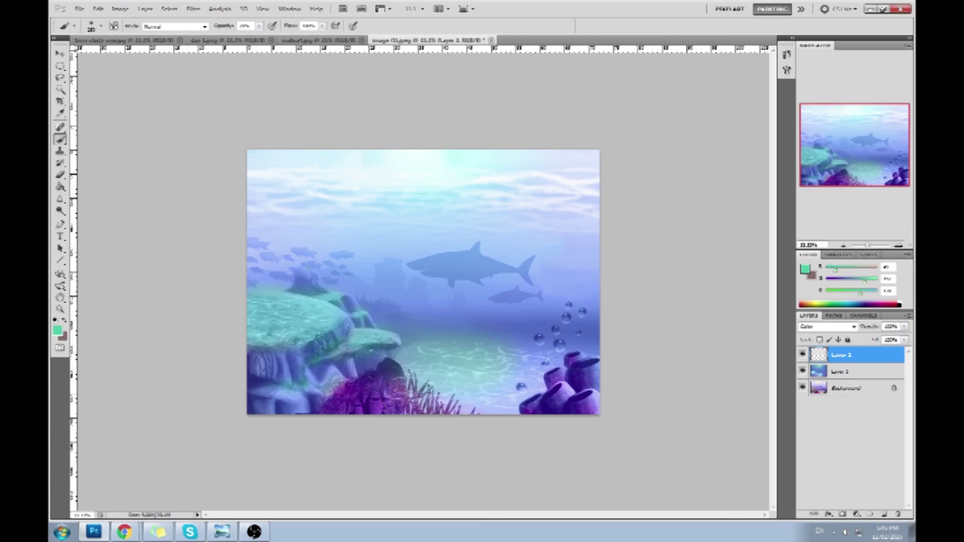
left_click_drag(350, 386, 327, 391)
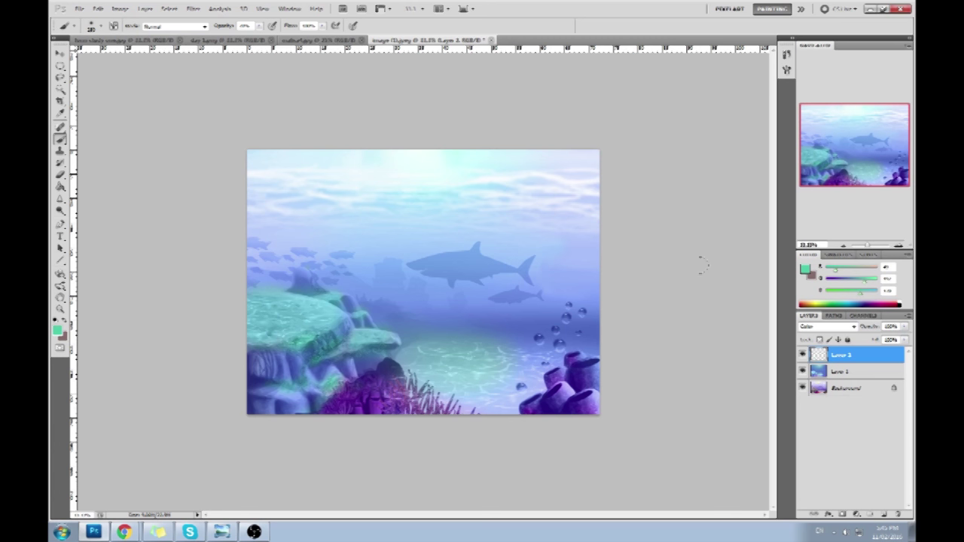
Step: Enlarge the brush, sample a blue from the large shark, and flatten all layers into the background
key("]")
key("]")
key("]")
left_click(479, 260, "alt")
right_click(844, 377)
left_click(846, 369)
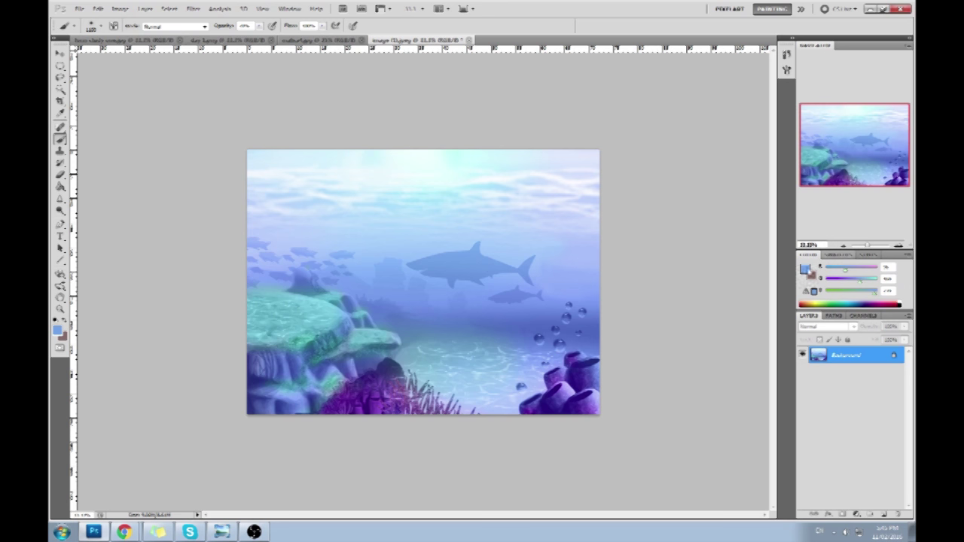
Step: Change the foreground colour from the sampled blue to a dark indigo
left_click(807, 268)
left_click(827, 229)
left_click(840, 281)
left_click_drag(841, 283, 844, 282)
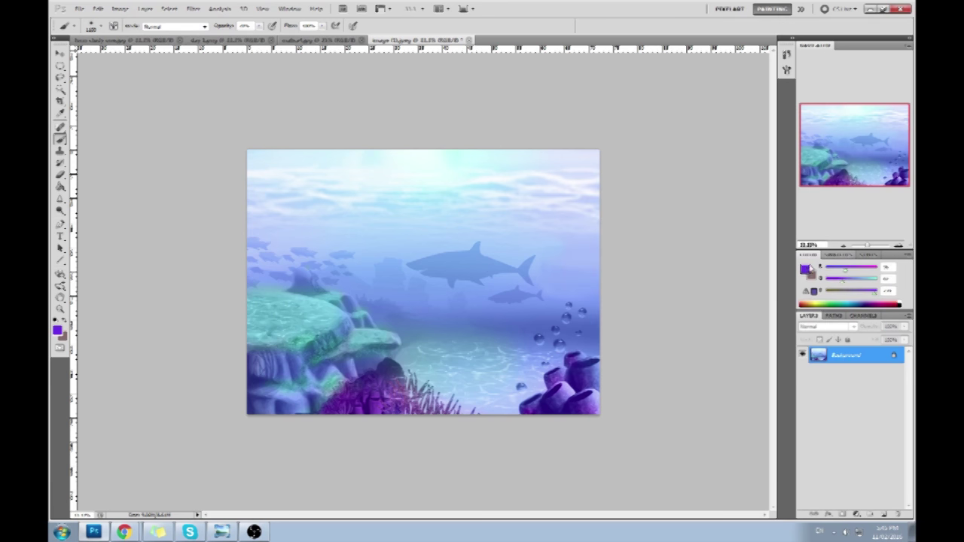
left_click(807, 269)
left_click(680, 264)
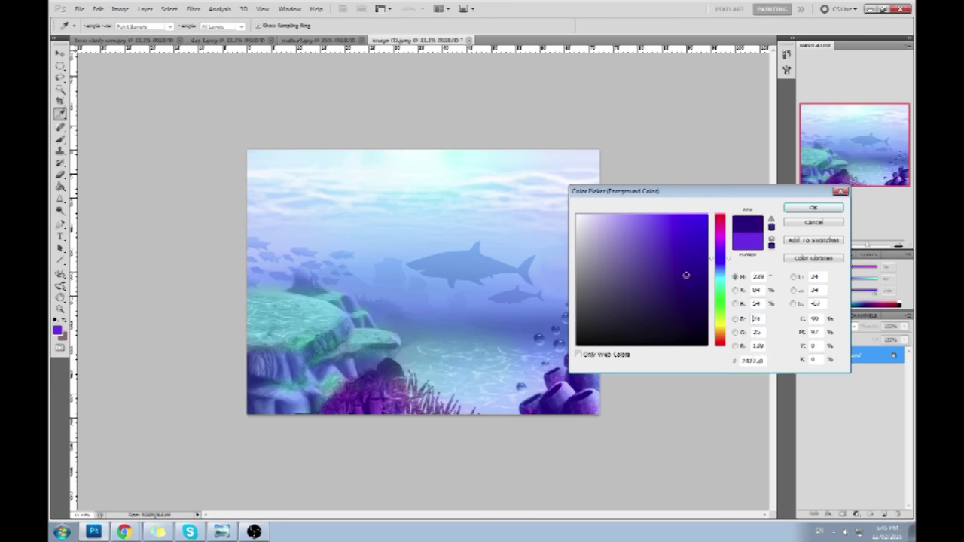
left_click(814, 208)
Step: Shrink the brush, lower its opacity, and try a dark indigo stroke across the deep water beneath the sharks
key("bracketleft")
key("bracketleft")
key("bracketleft")
key("bracketleft")
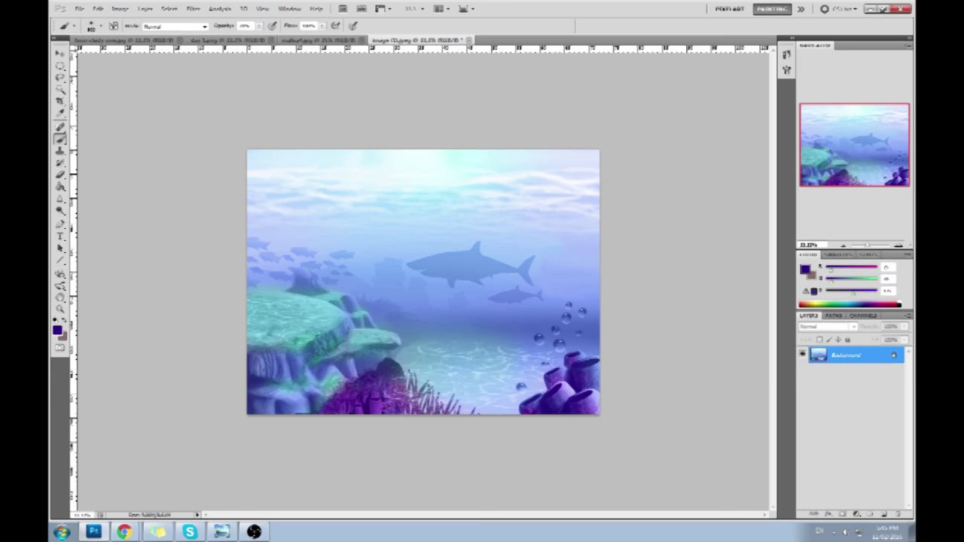
left_click_drag(259, 27, 249, 38)
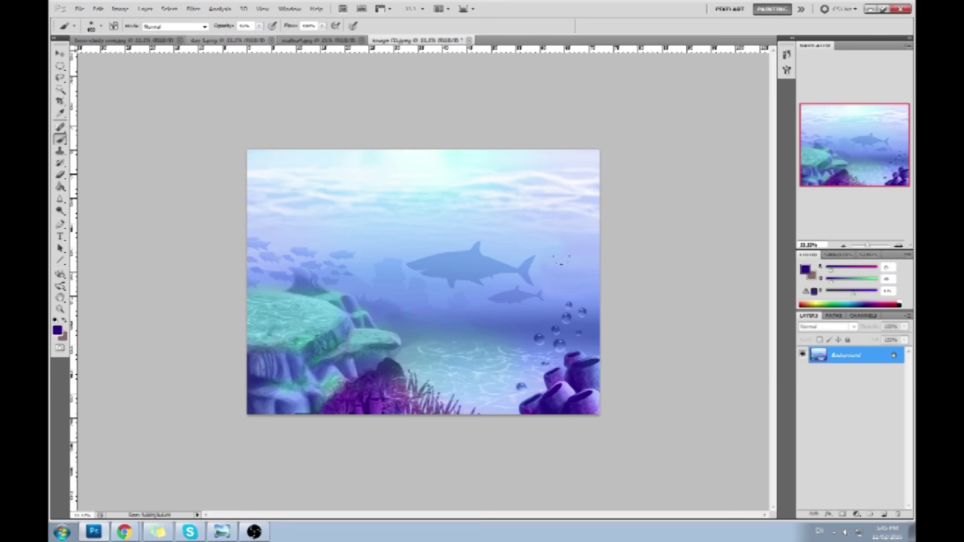
left_click_drag(573, 300, 414, 303)
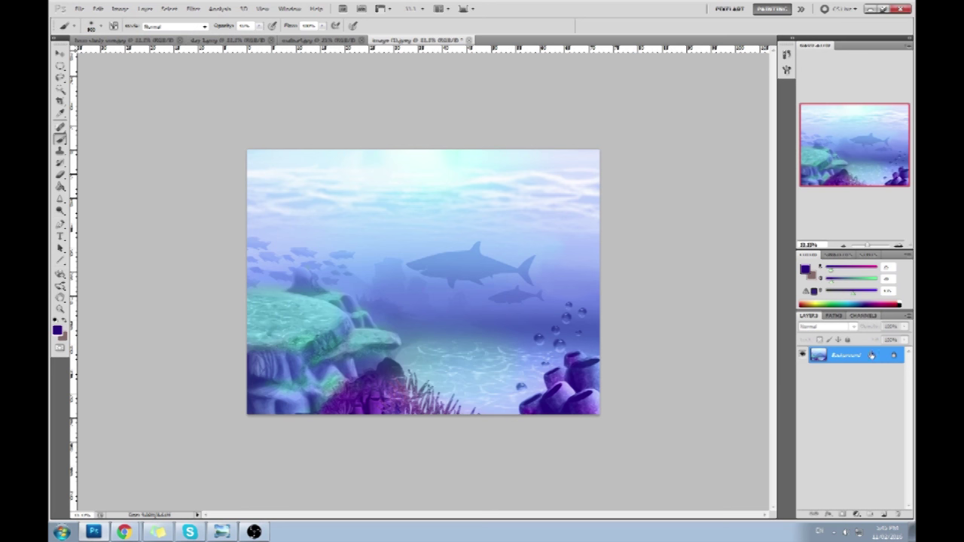
Step: Add a new layer in Color blend mode, adjust the brush opacity and size, and try tinting the water around the sharks indigo
left_click(882, 513)
left_click(827, 327)
left_click(822, 320)
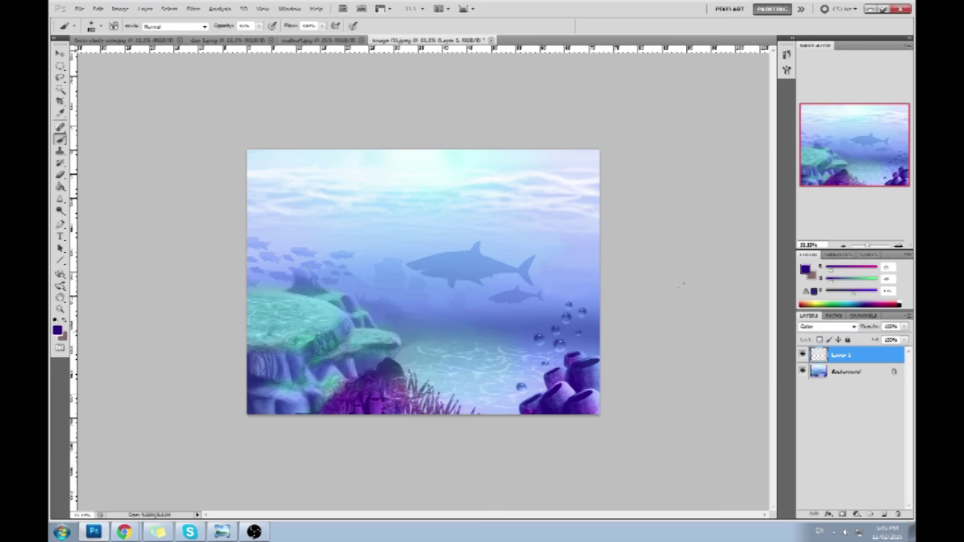
left_click_drag(259, 27, 257, 40)
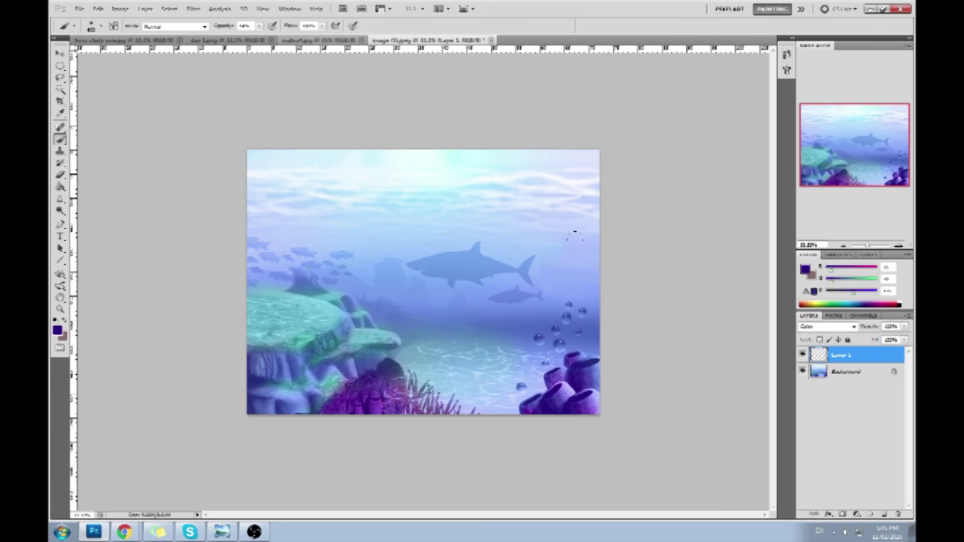
key("]")
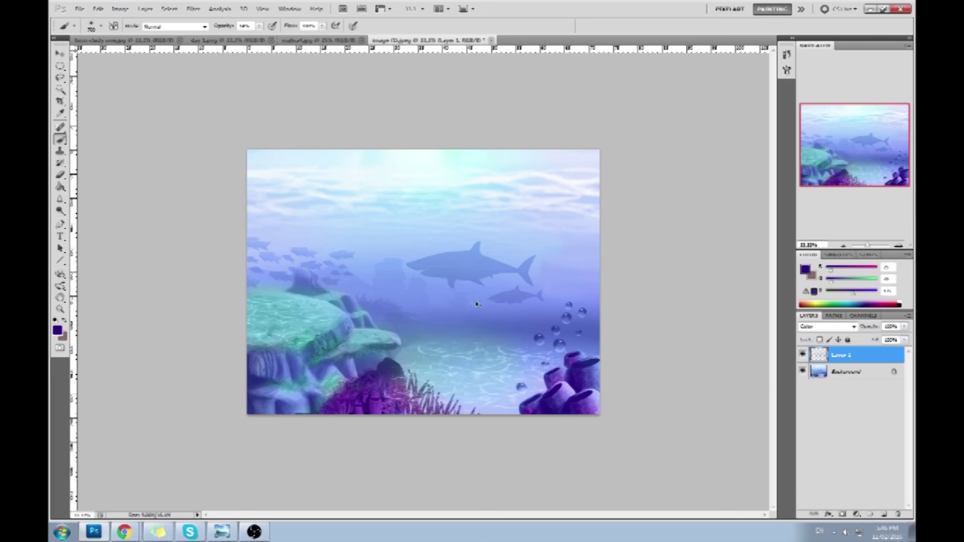
Step: Select the Background layer and outline the flat top of the large rock with the Lasso tool
left_click(845, 374)
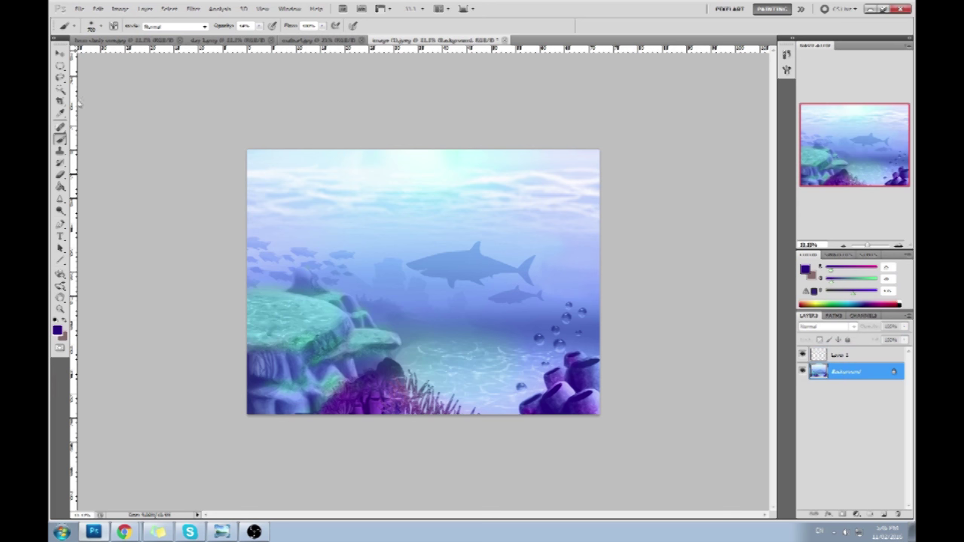
left_click(60, 78)
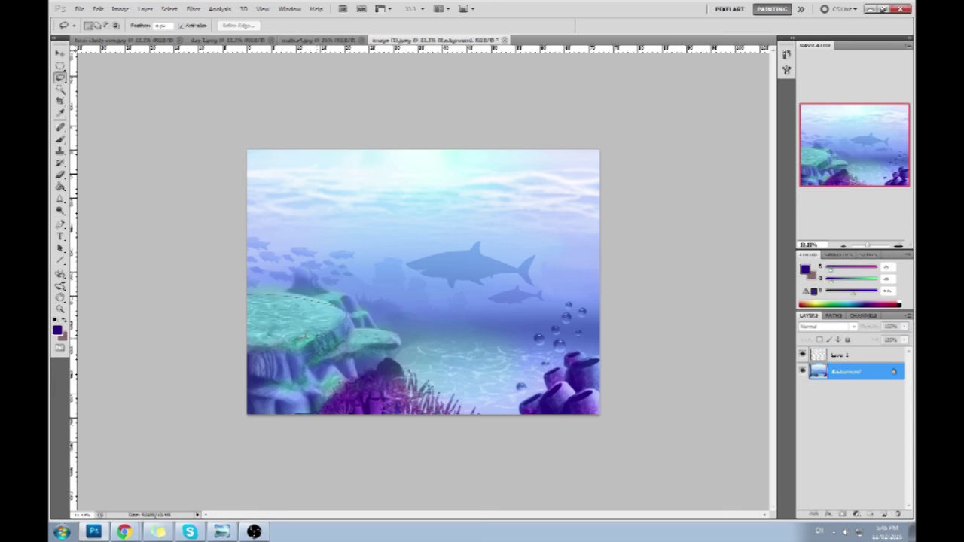
left_click_drag(244, 345, 339, 297)
key("alt")
left_click_drag(229, 298, 347, 290)
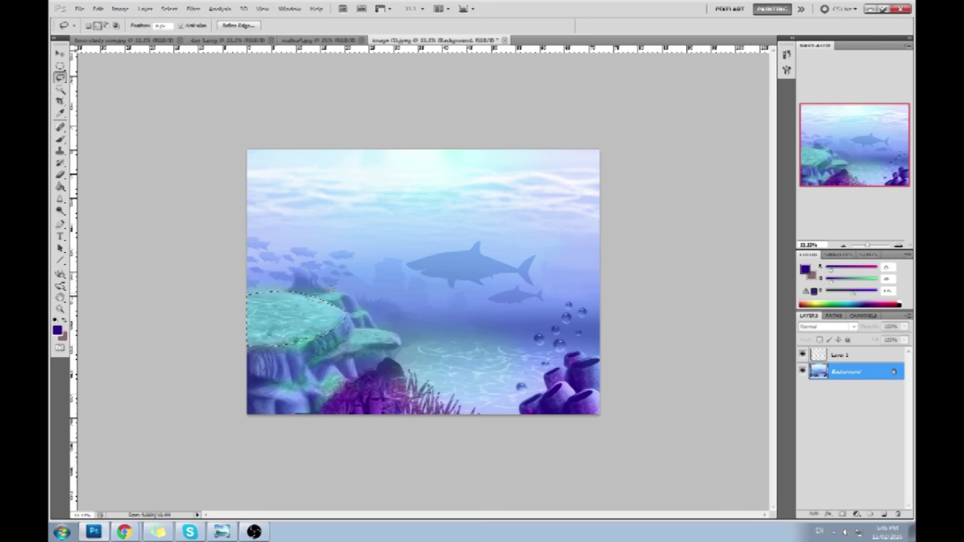
Step: Refine the lasso selection along the rock top's edges and hide the selection outline
left_click_drag(345, 293, 332, 290)
key("alt")
key("alt")
key("shift")
mouse_move(348, 315)
left_mouse_down()
mouse_move(369, 313)
mouse_move(336, 353)
mouse_move(351, 345)
left_mouse_up()
key("alt")
key("alt")
key("ctrl+d")
Step: Lighten the top of the large rock with the Dodge tool in the Highlights range at a reduced exposure
left_click_drag(60, 210, 91, 212)
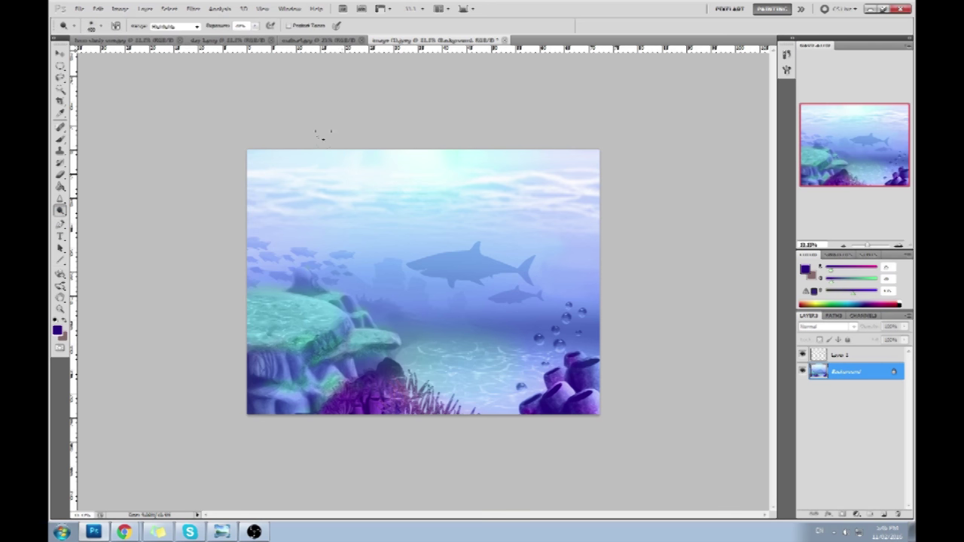
left_click(309, 316)
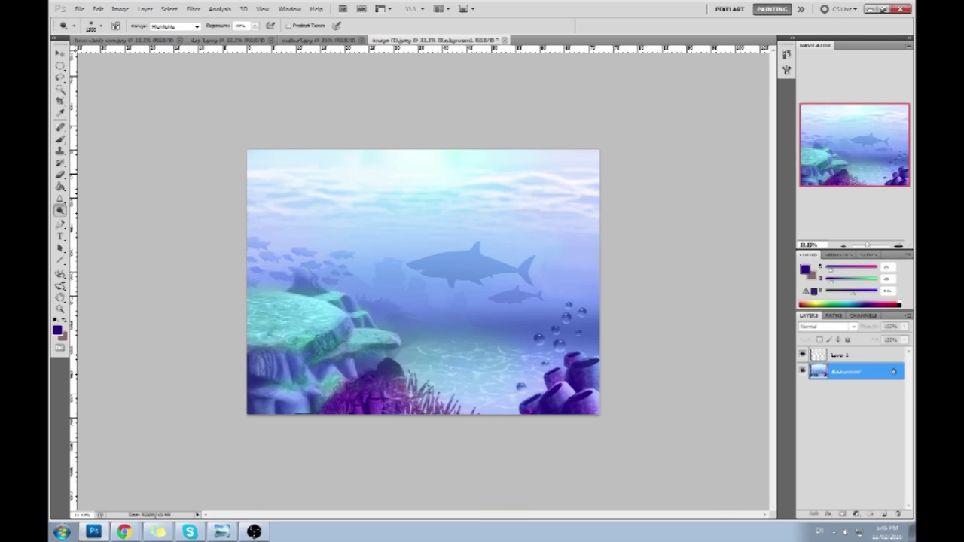
key("ctrl+z")
left_click_drag(255, 26, 231, 38)
left_click_drag(299, 319, 348, 332)
key("ctrl+z")
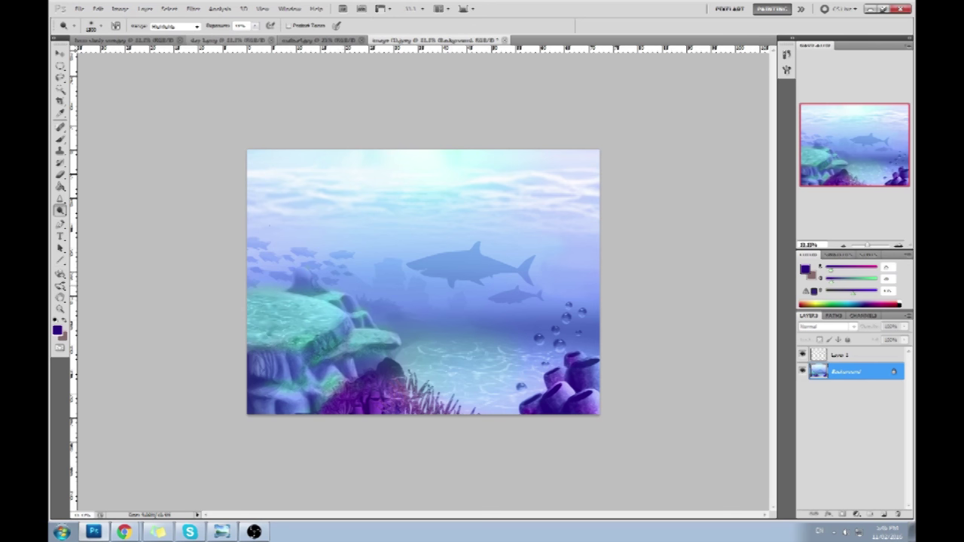
left_click(332, 308)
key("ctrl+z")
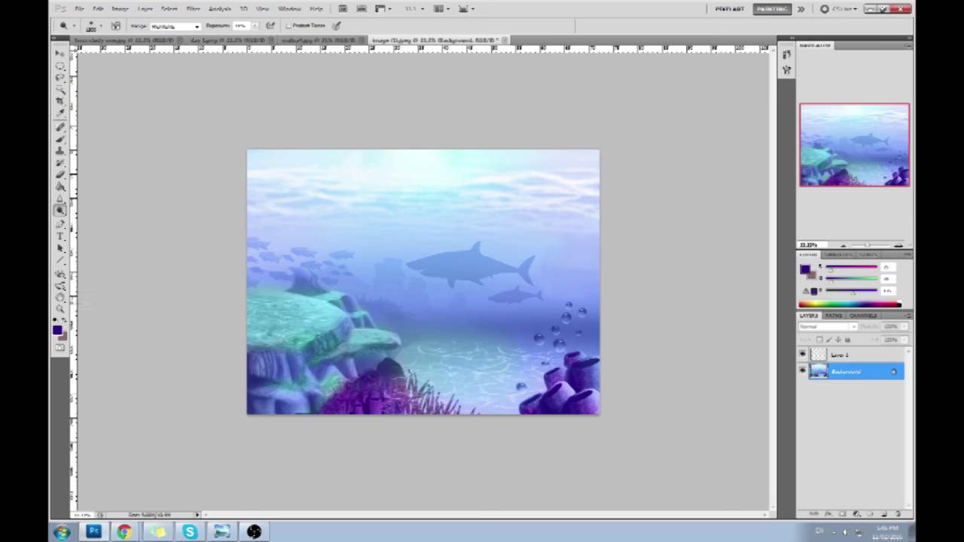
Step: Clear the rock selection and flatten the image into the background
key("m")
right_click(486, 257)
key("Escape")
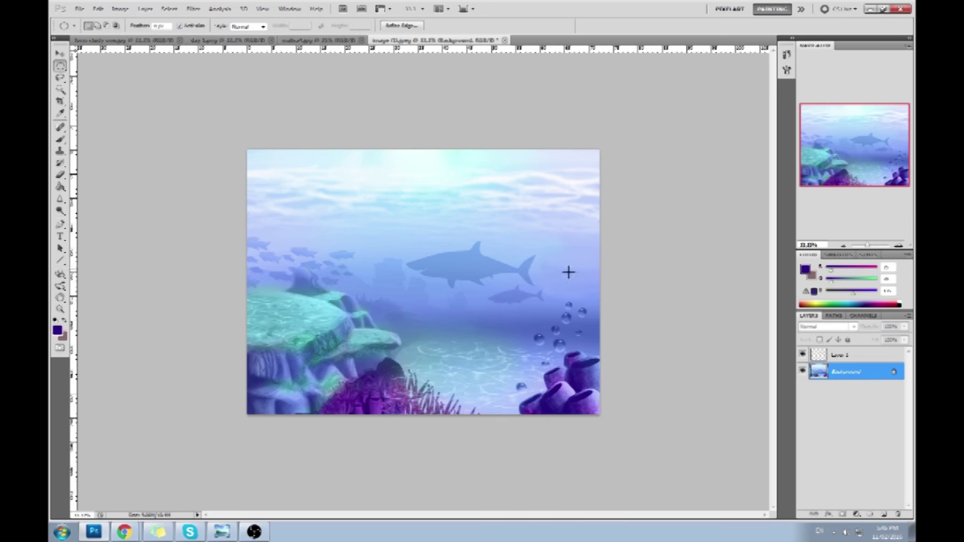
right_click(879, 363)
left_click(865, 463)
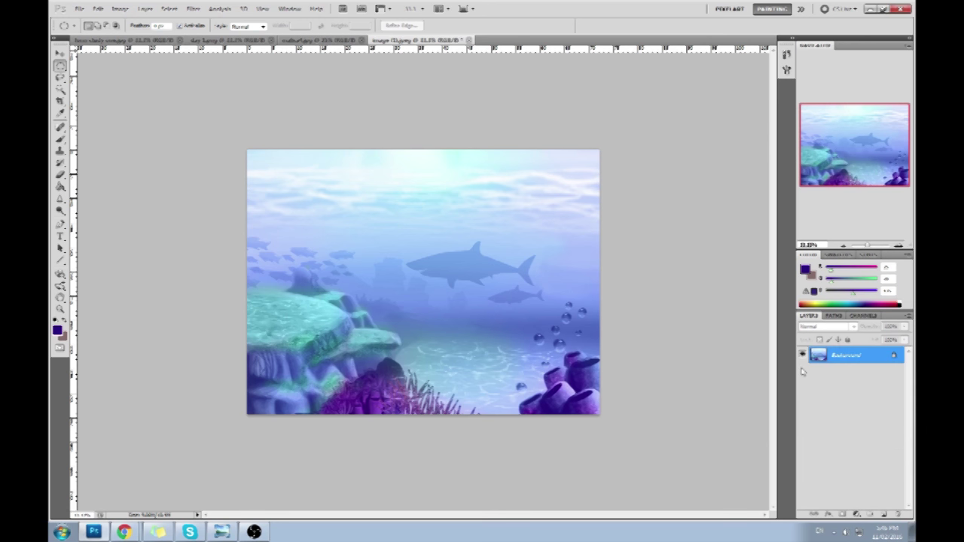
Step: Brighten the seabed's light patch with the Dodge tool in the Highlights range, undoing and redoing the first strokes
key("b")
right_click(61, 210)
left_click(87, 208)
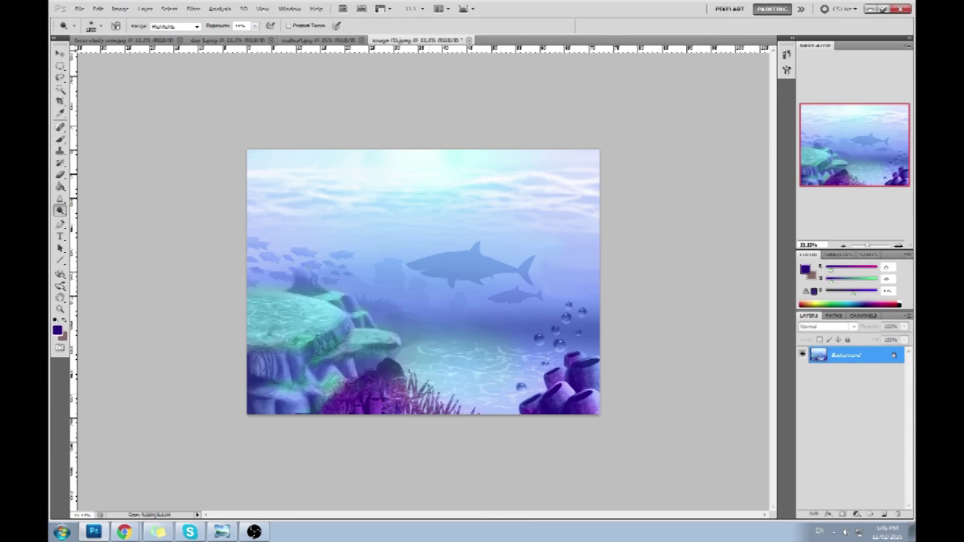
left_click_drag(409, 369, 446, 360)
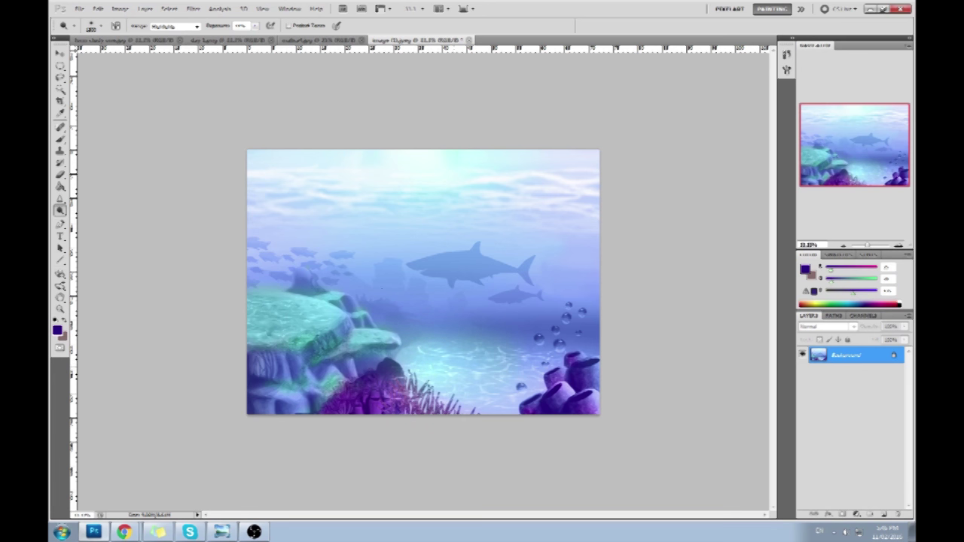
key("ctrl+alt+z")
key("ctrl+alt+z")
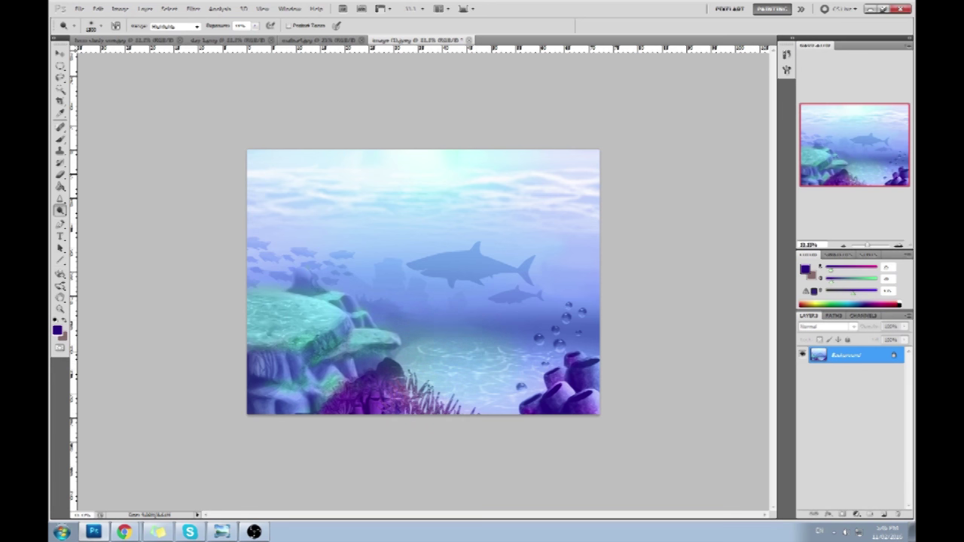
left_click_drag(431, 354, 463, 364)
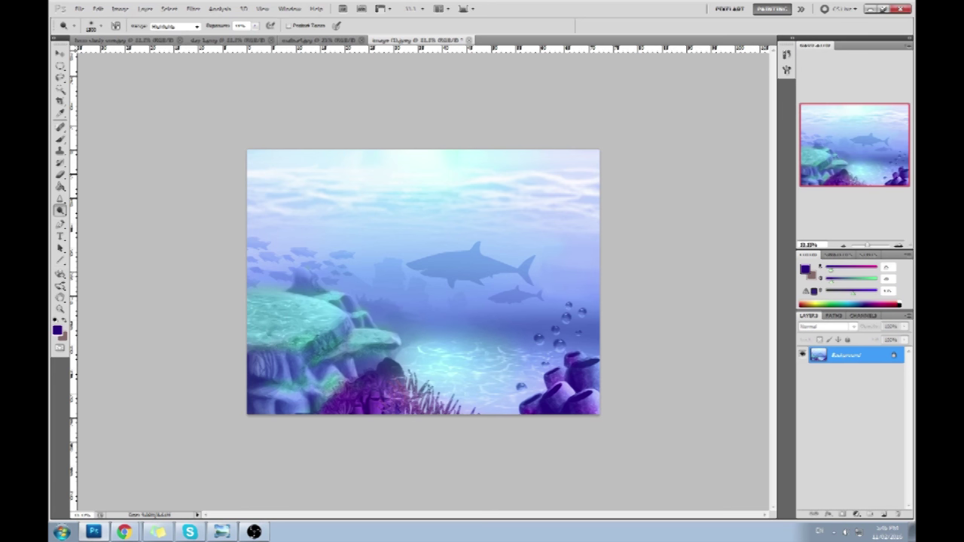
Step: Sample a pale cyan from the bright water surface for the brush and add a new layer
key("b")
left_click(416, 168, "alt")
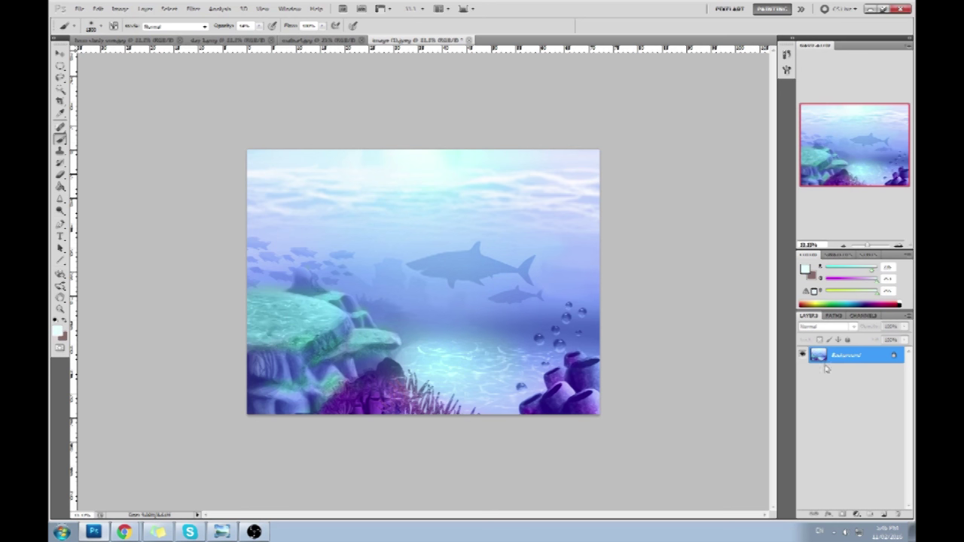
left_click(885, 514)
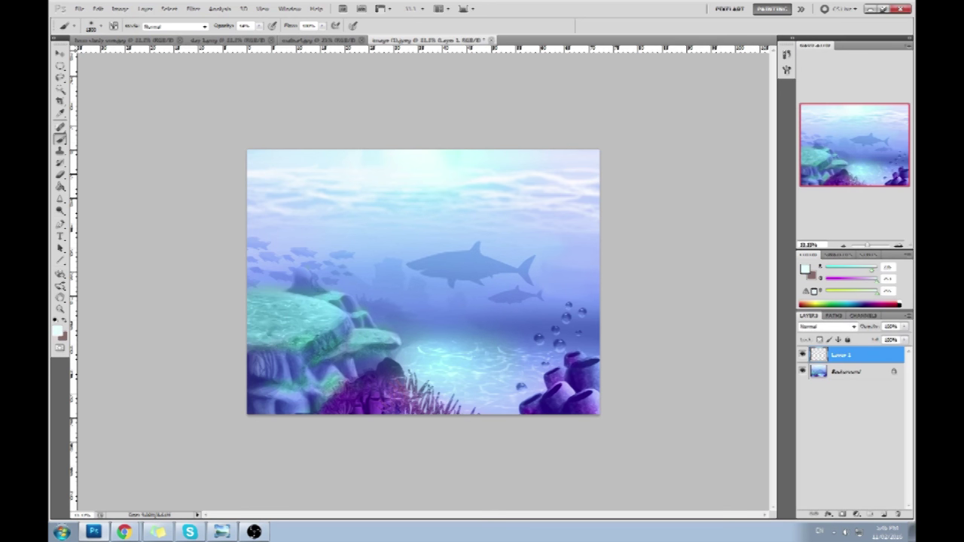
Step: Paint soft pale cyan light shafts from the water surface toward the seabed, sharks and small fish with a smaller brush
key("[")
key("[")
key("[")
key("[")
mouse_move(354, 135)
left_mouse_down()
mouse_move(459, 339)
mouse_move(437, 316)
mouse_move(430, 332)
left_mouse_up()
left_click_drag(384, 151, 460, 339)
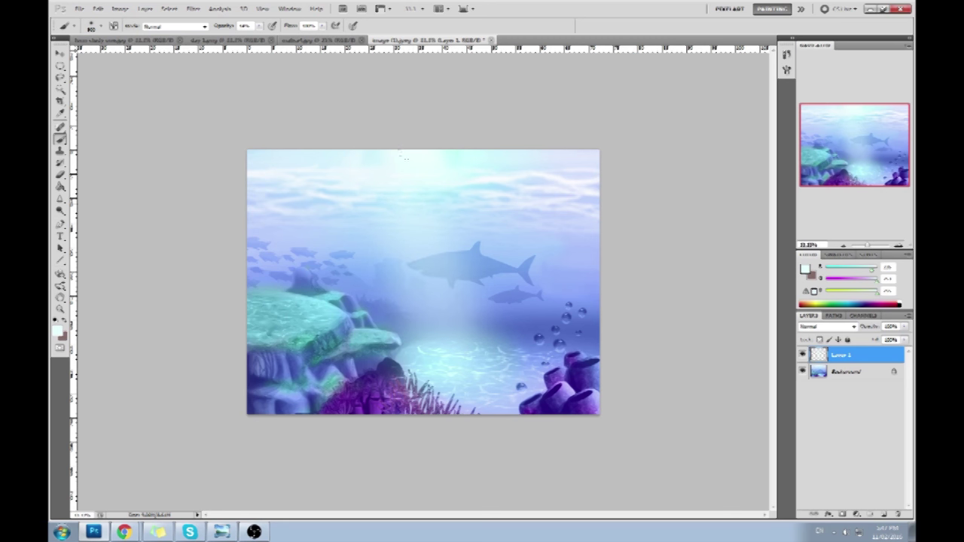
mouse_move(427, 164)
left_mouse_down()
mouse_move(539, 324)
mouse_move(527, 301)
left_mouse_up()
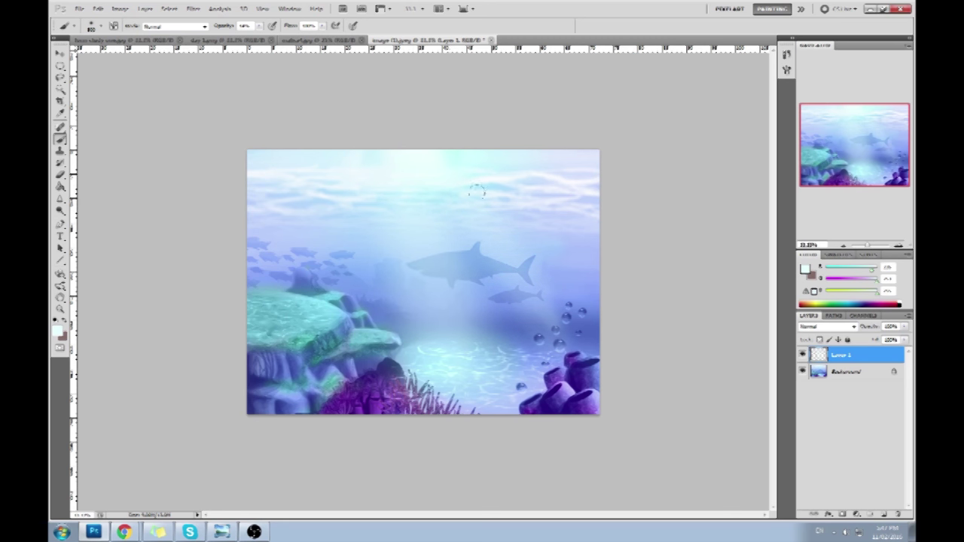
left_click(340, 273)
left_click(332, 283)
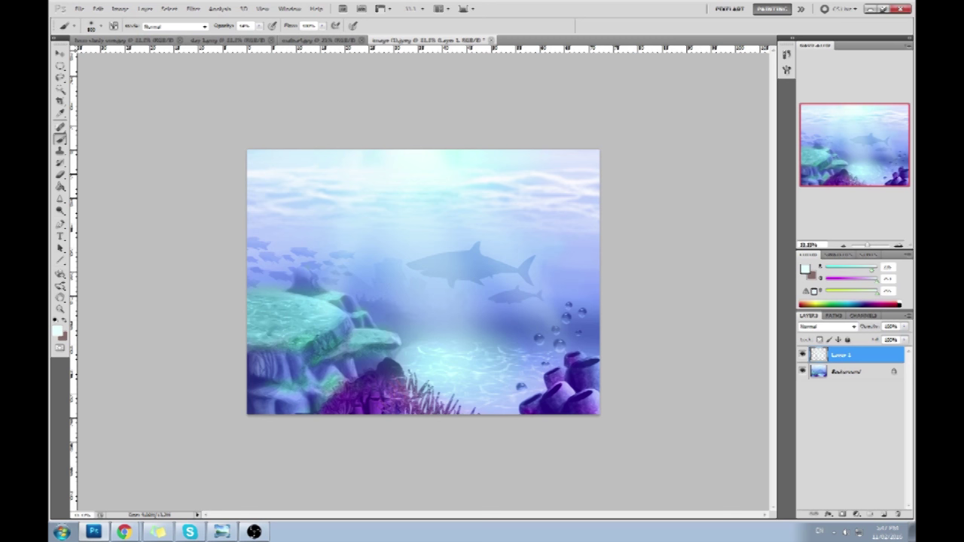
left_click(344, 280)
Step: Flatten the image and copy the entire canvas
right_click(868, 363)
left_click(851, 358)
key("ctrl+a")
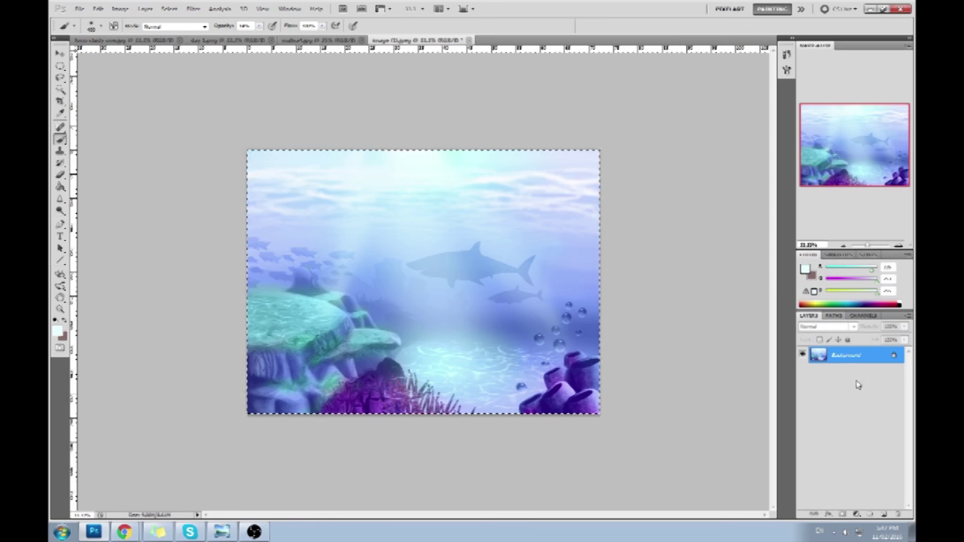
Step: Revert the document to its opening history snapshot and paste the recoloured painting above the original as a new layer
left_click(786, 54)
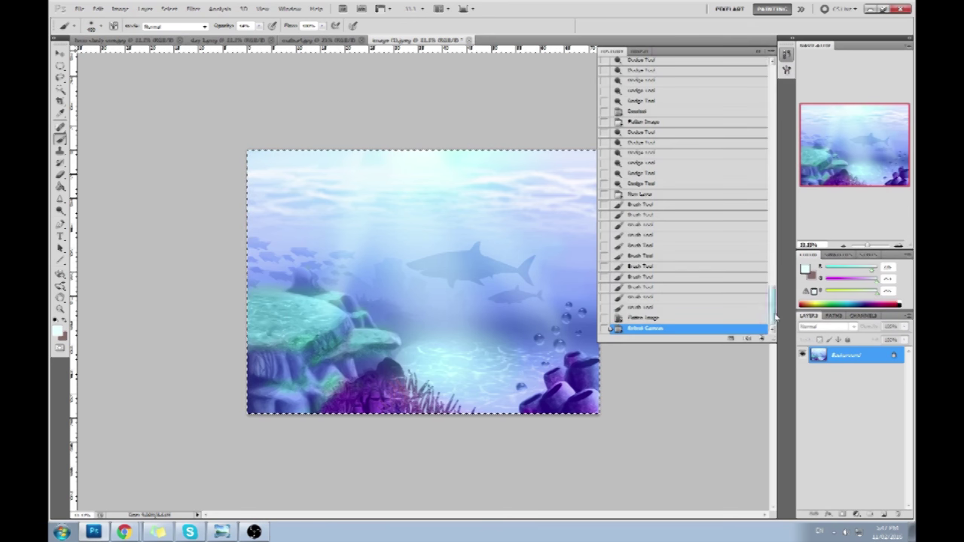
scroll(721, 65, "up", 10)
left_click(721, 64)
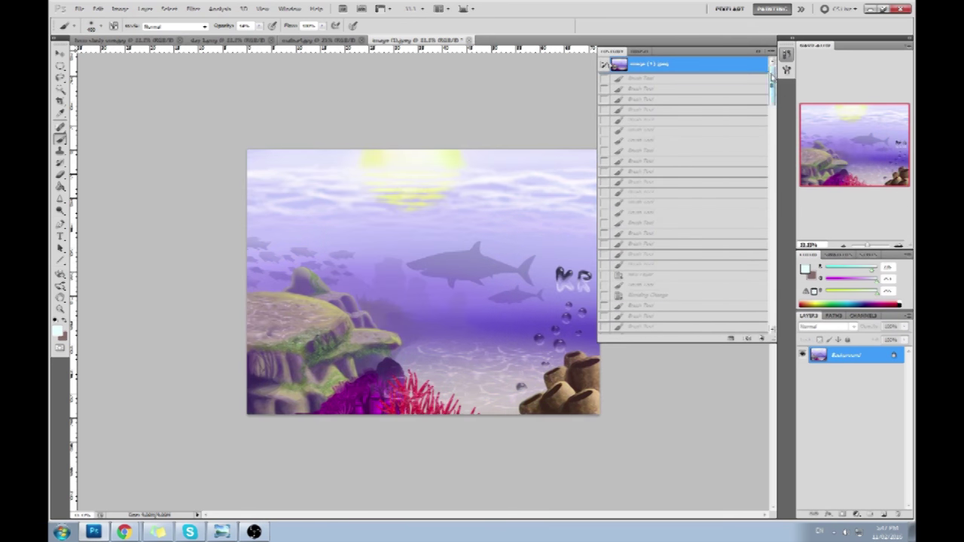
left_click(760, 53)
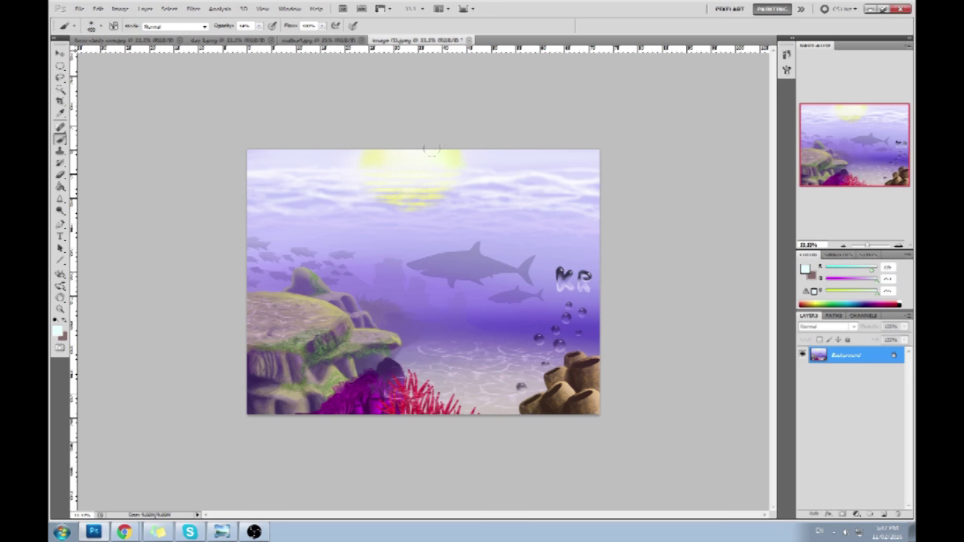
key("ctrl+v")
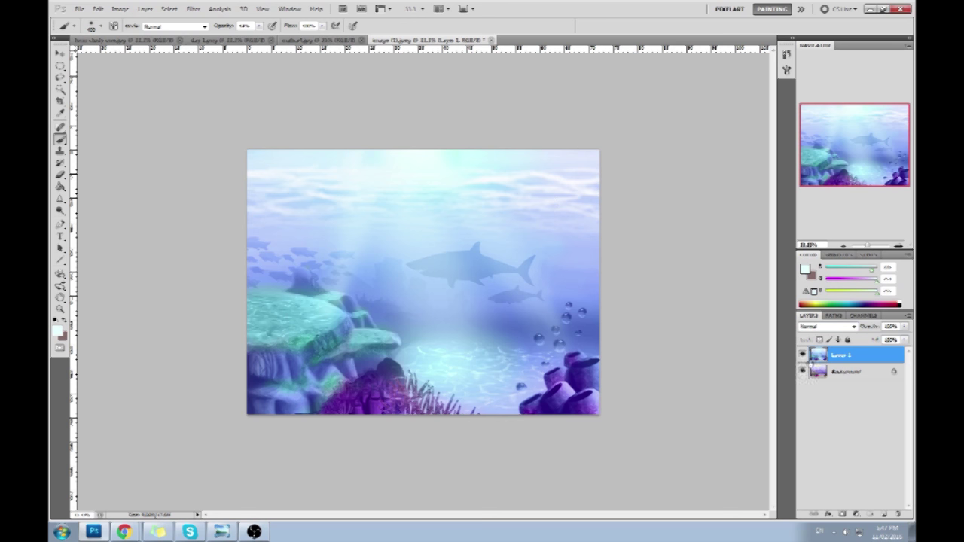
Step: Toggle the pasted layer's visibility to compare the recoloured painting with the original, leaving the layer shown
left_click(803, 354)
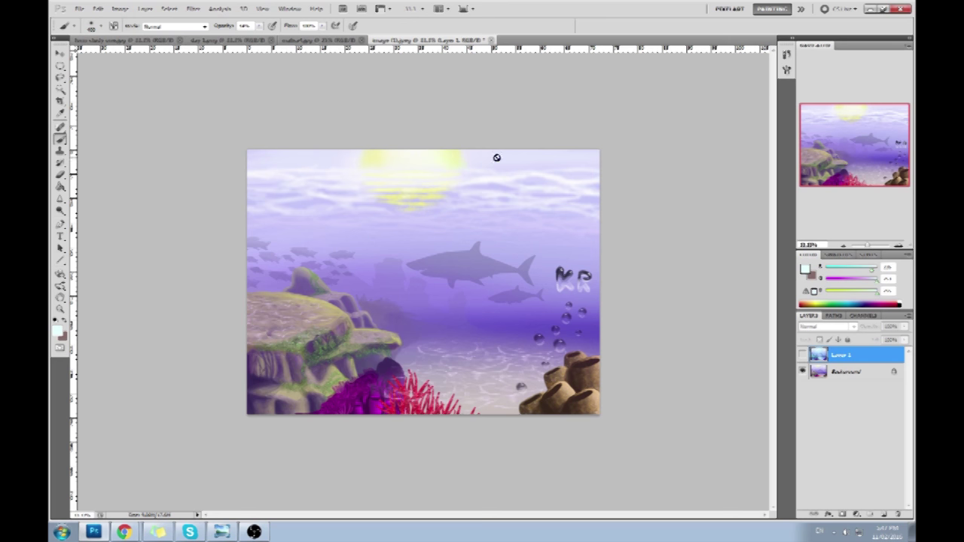
left_click(803, 356)
left_click(803, 356)
left_click(803, 354)
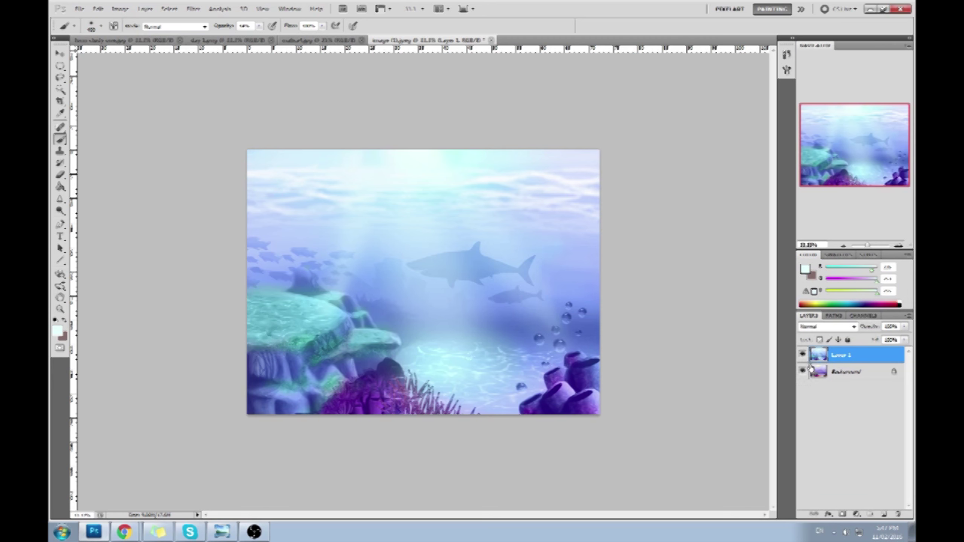
left_click(803, 355)
left_click(803, 355)
left_click(804, 355)
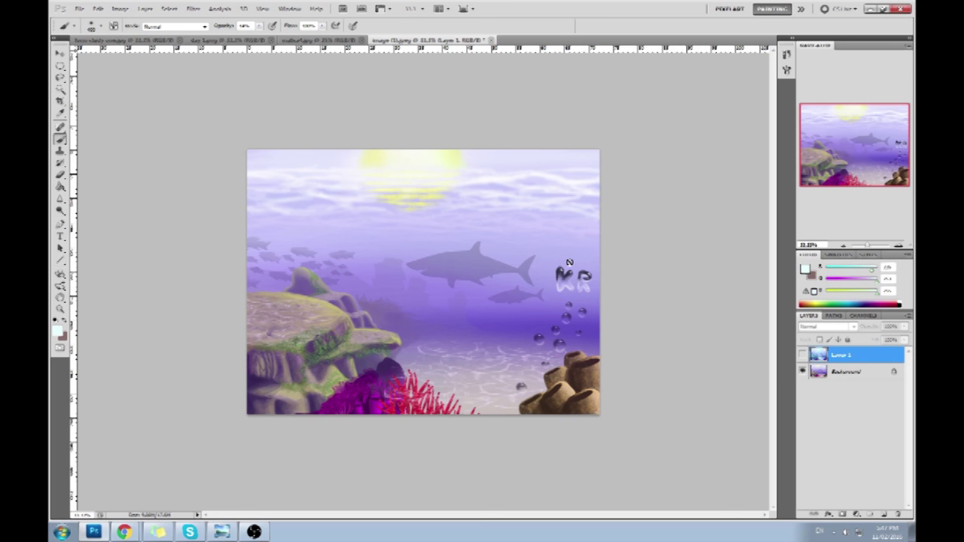
left_click(803, 354)
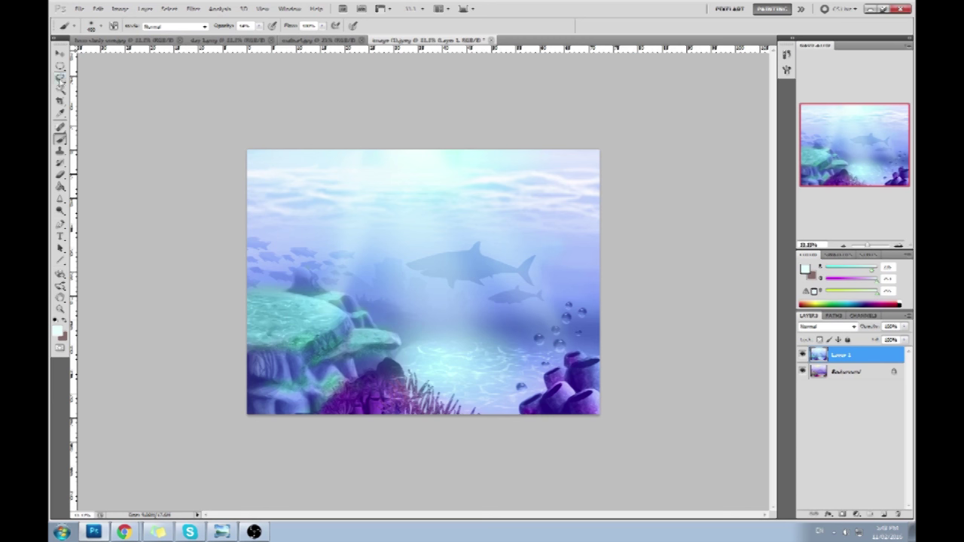
Step: Select the large shark's silhouette with the Magic Wand, adding its belly, fins and tail to the selection
left_click(60, 89)
left_click(472, 253)
left_click(458, 267, "shift")
left_click(447, 270, "shift")
left_click(439, 273, "shift")
mouse_move(455, 279)
left_mouse_down()
mouse_move(473, 270)
mouse_move(459, 268)
mouse_move(479, 250)
mouse_move(501, 273)
mouse_move(486, 249)
mouse_move(536, 272)
mouse_move(533, 264)
mouse_move(529, 274)
left_mouse_up()
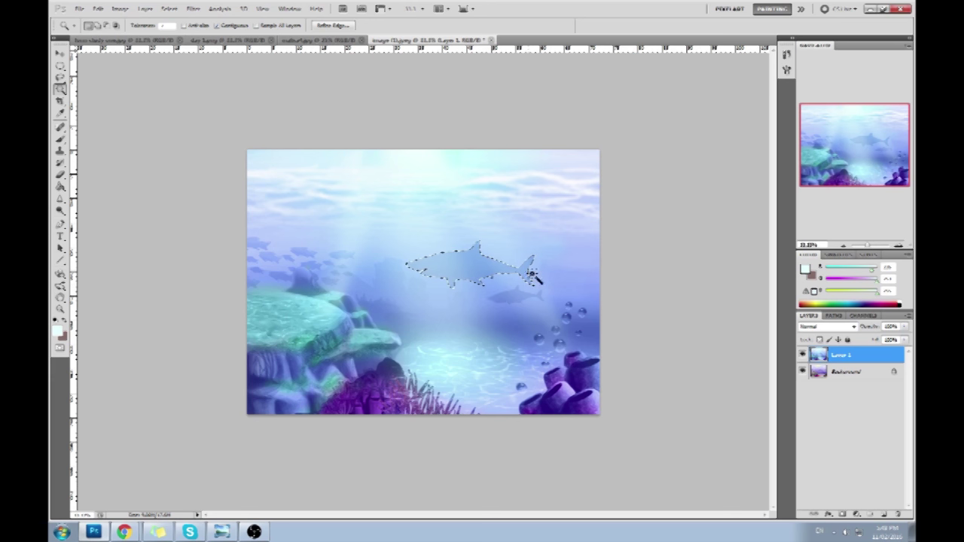
Step: Paint soft pale blue sampled from the surrounding water over the large shark's head and body to haze it
key("ctrl+d")
key("b")
left_click(501, 246, "alt")
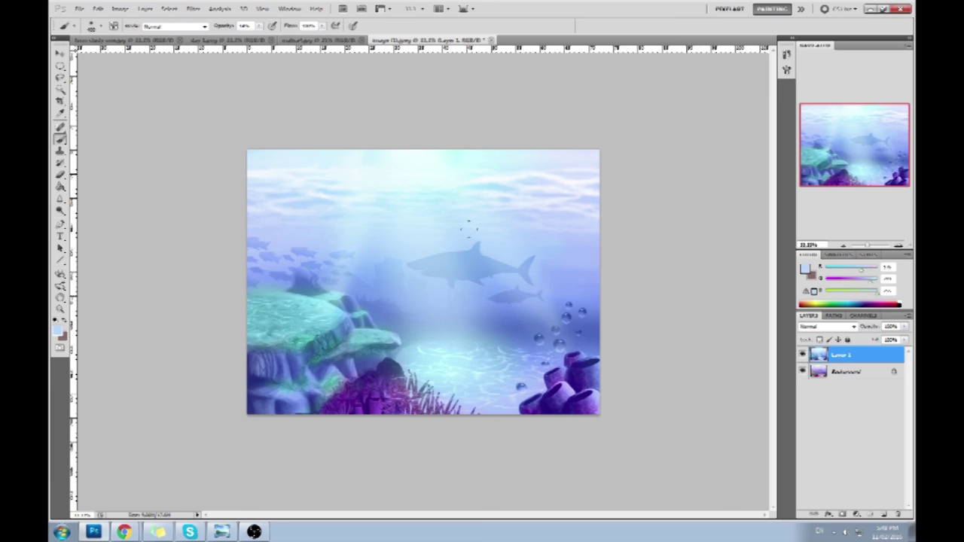
left_click(431, 220, "alt")
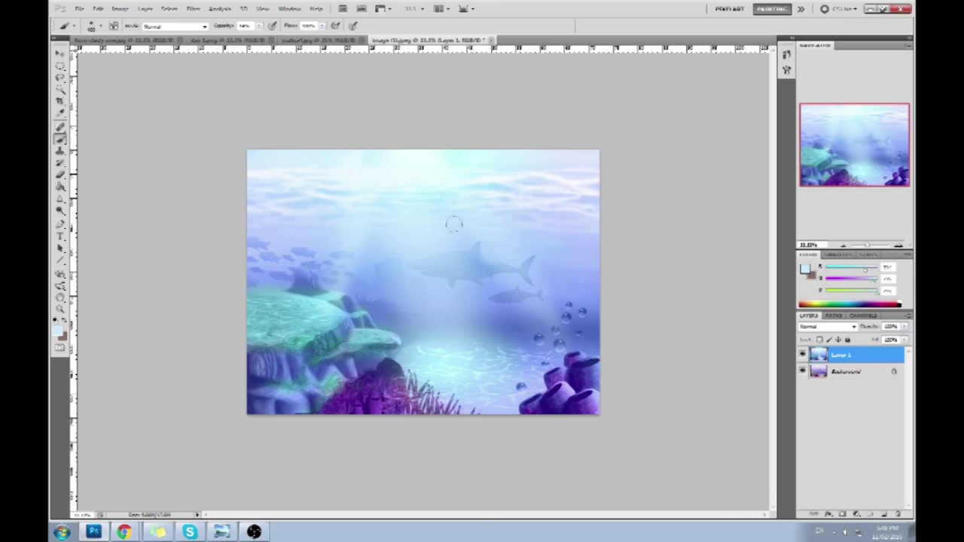
left_click(422, 157, "alt")
Step: Select the smaller shark with the Magic Wand and haze it softly with light blue sampled from the water
left_click_drag(60, 88, 90, 98)
left_click(505, 298)
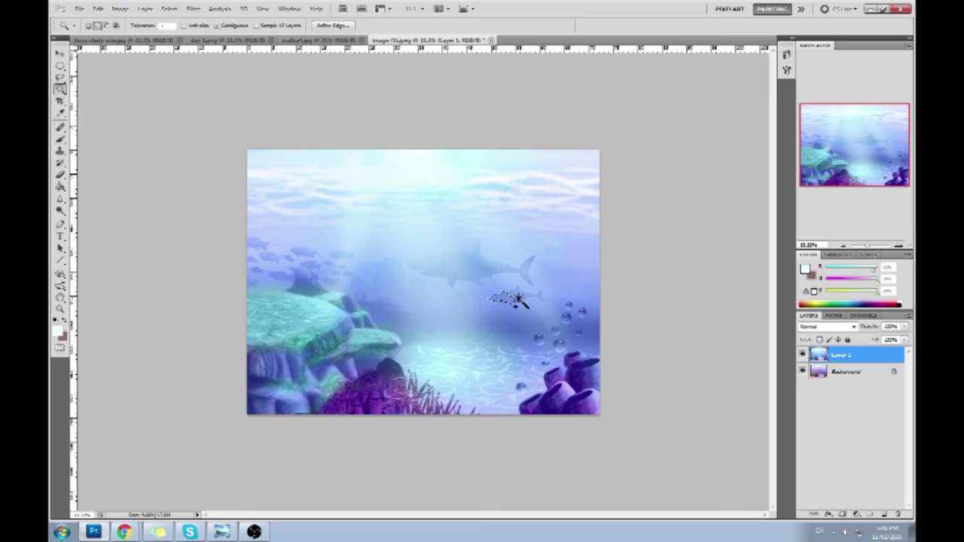
left_click(527, 300)
left_click(519, 296)
key("ctrl+d")
key("b")
left_click(506, 243, "alt")
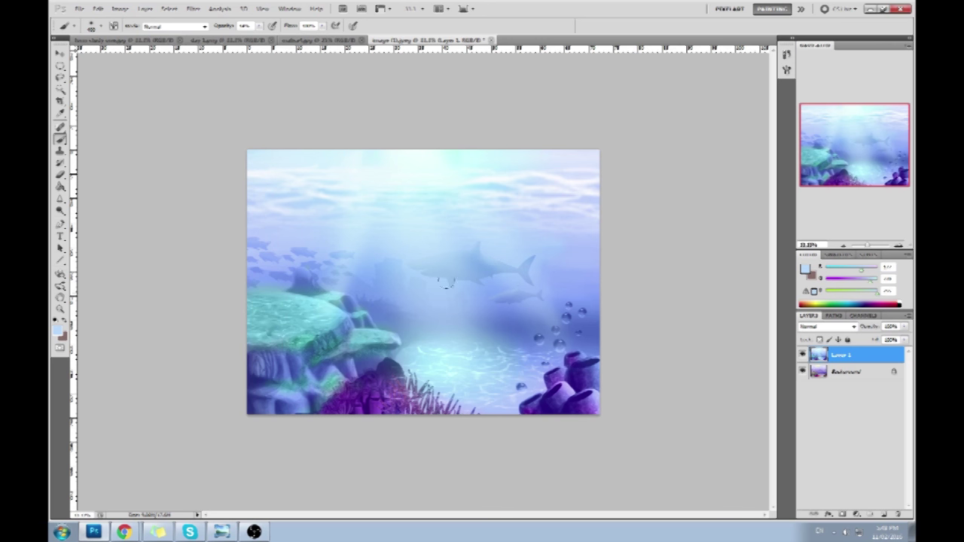
Step: Refine the hazing on the sharks with blues sampled from them and the nearby water, then clear the selection
left_click(516, 296, "alt")
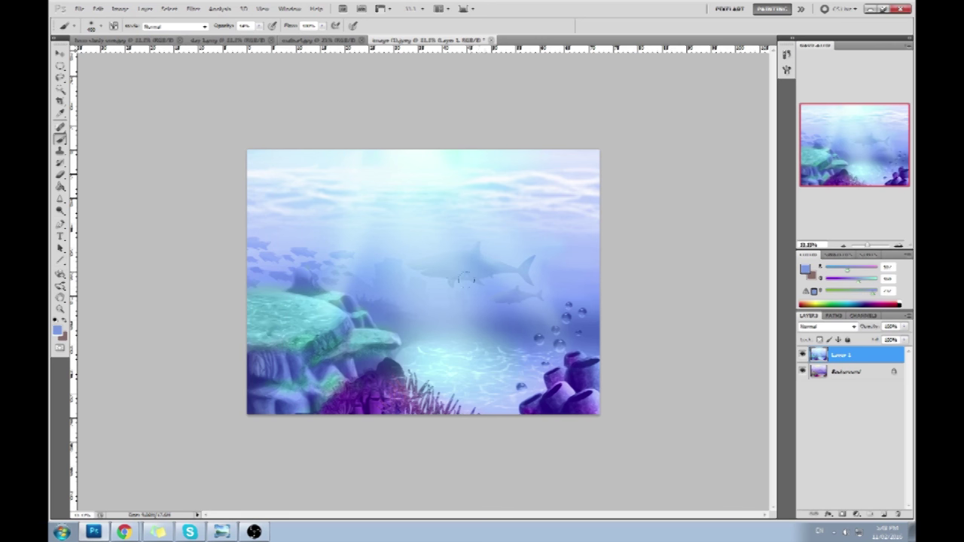
left_click(482, 282, "alt")
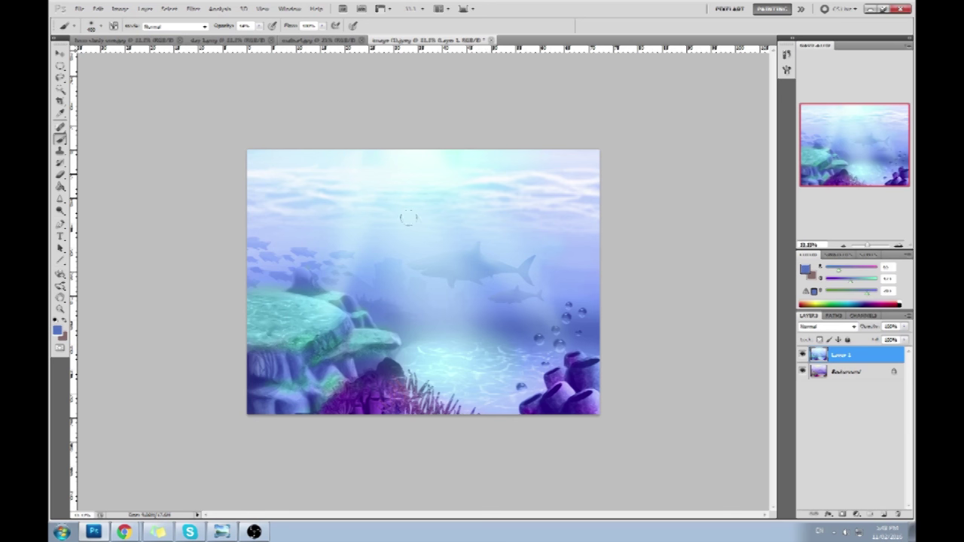
left_click(429, 245, "alt")
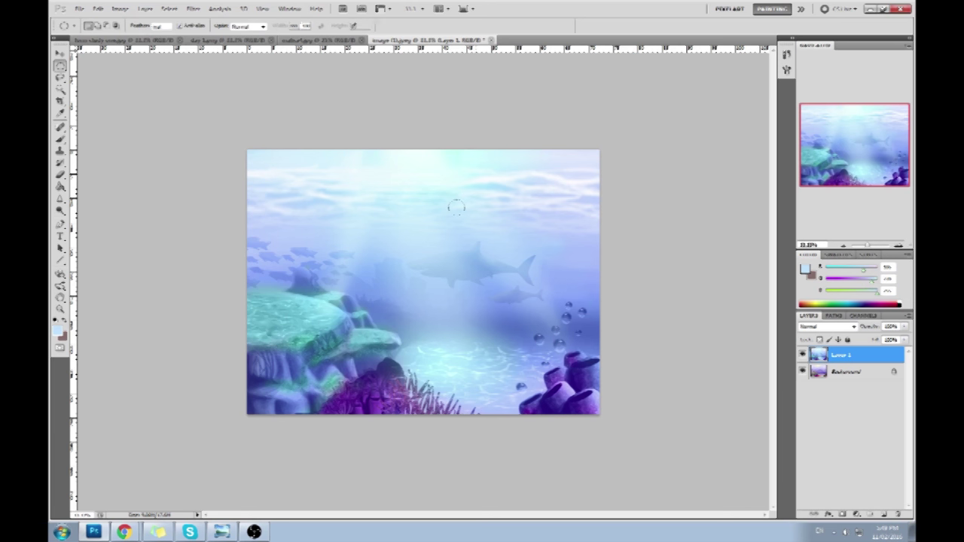
key("m")
right_click(478, 227)
left_click(532, 237)
Step: Adjust the brush opacity and paint near-white ripples across the upper edge of the water surface
key("b")
left_click(359, 166, "alt")
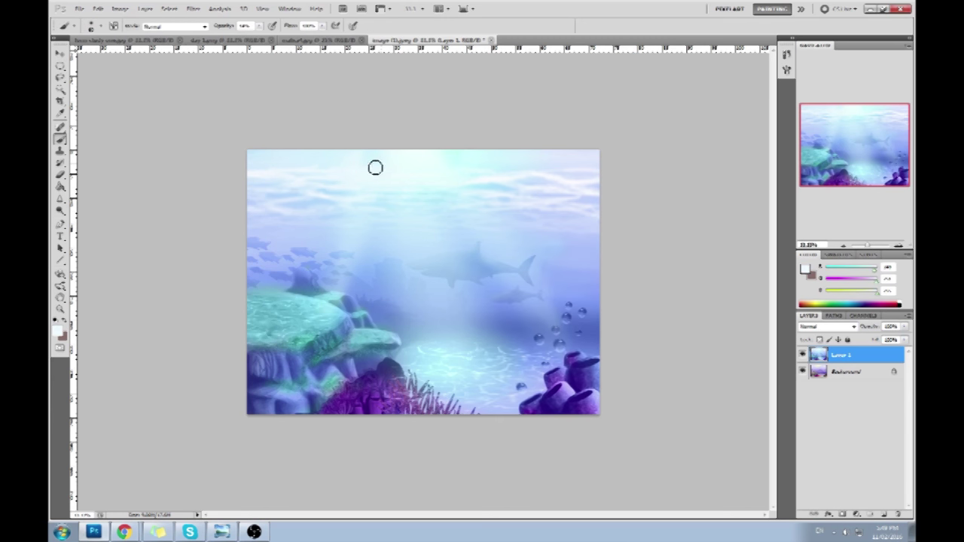
left_click(258, 25)
left_click_drag(265, 43, 275, 43)
mouse_move(370, 165)
left_mouse_down()
mouse_move(252, 168)
mouse_move(381, 165)
mouse_move(215, 159)
left_mouse_up()
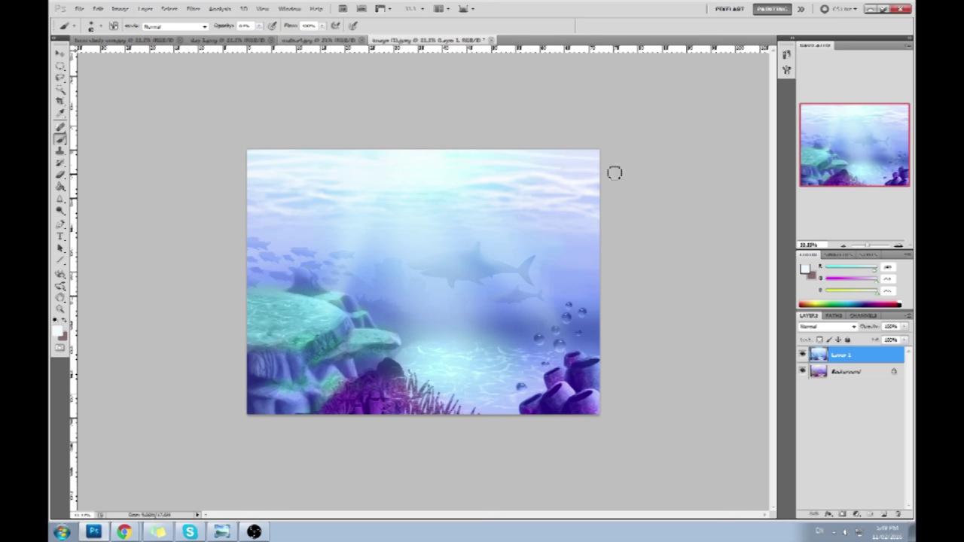
Step: Paint ripples across the right and central water surface with pale lilac and cyan tones sampled from it
left_click(574, 171, "alt")
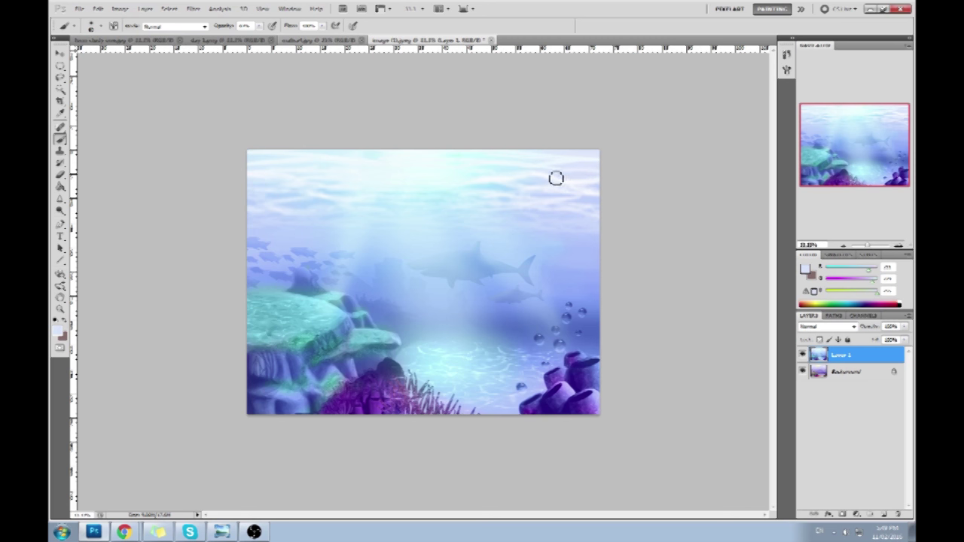
left_click(540, 182, "alt")
left_click(423, 197, "alt")
left_click(407, 198, "alt")
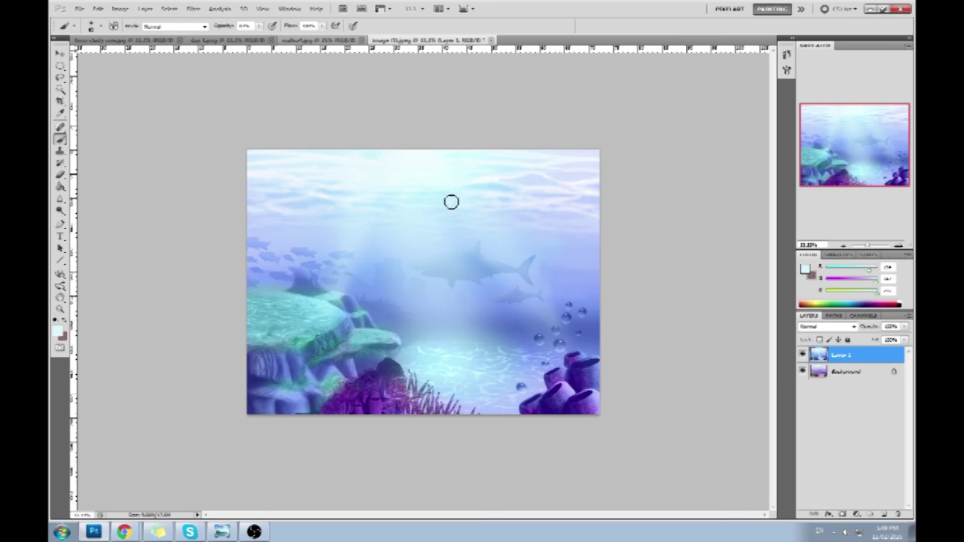
left_click(398, 189, "alt")
left_click(373, 194, "alt")
left_click(375, 202, "alt")
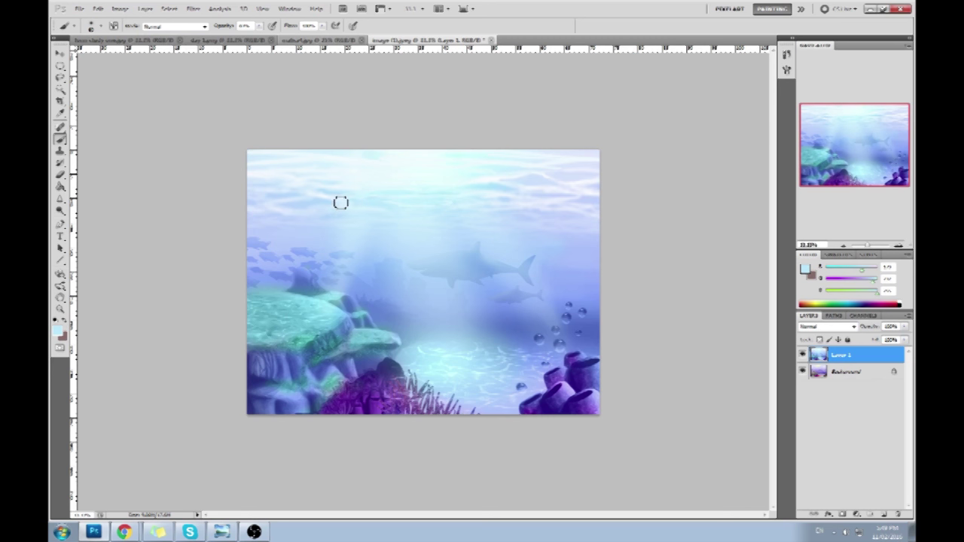
Step: Refine the central surface ripples with a smaller brush, using near-white and light cyan sampled around the brightest water
left_click(492, 174, "alt")
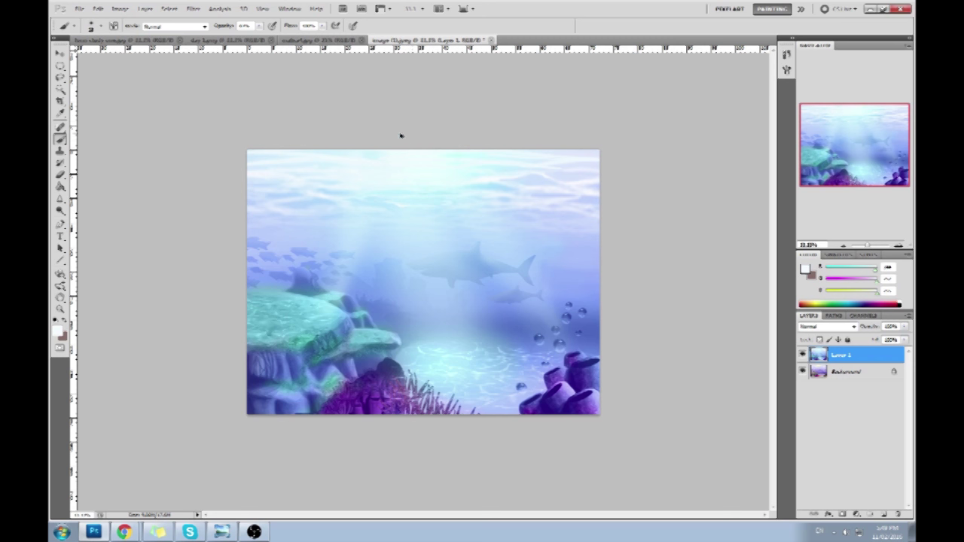
left_click(407, 199, "alt")
left_click(493, 182, "alt")
left_click(472, 182, "alt")
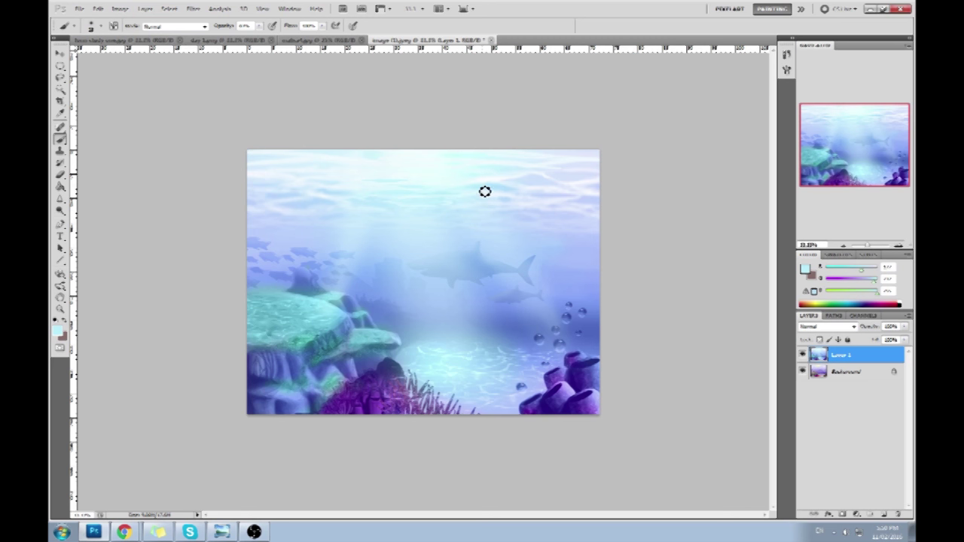
left_click(440, 190, "alt")
mouse_move(474, 175)
left_mouse_down()
mouse_move(445, 185)
mouse_move(466, 179)
left_mouse_up()
left_click(437, 169, "alt")
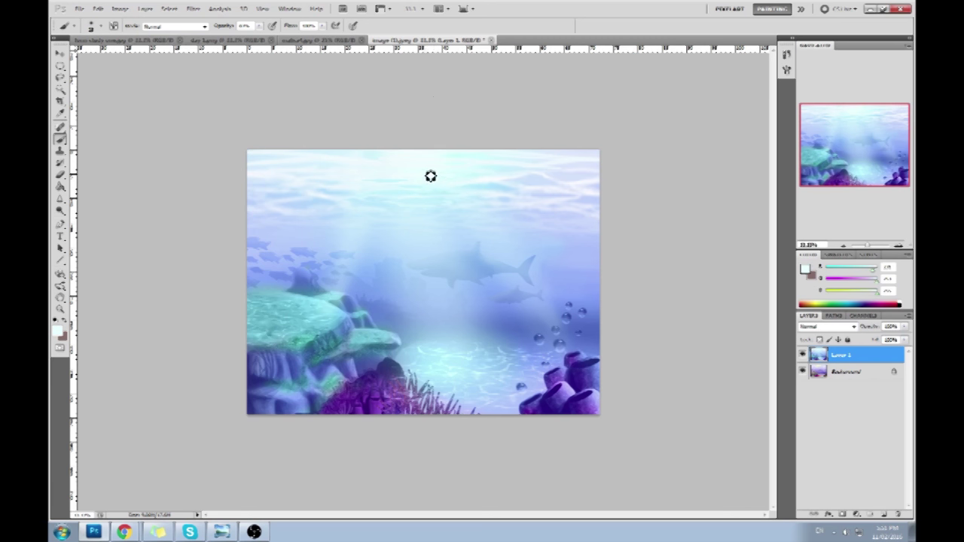
left_click(391, 158, "alt")
Step: Dodge the highlights into a bright central light shaft from the surface toward the seabed, redoing the first stroke
left_click(60, 198)
left_click(89, 221)
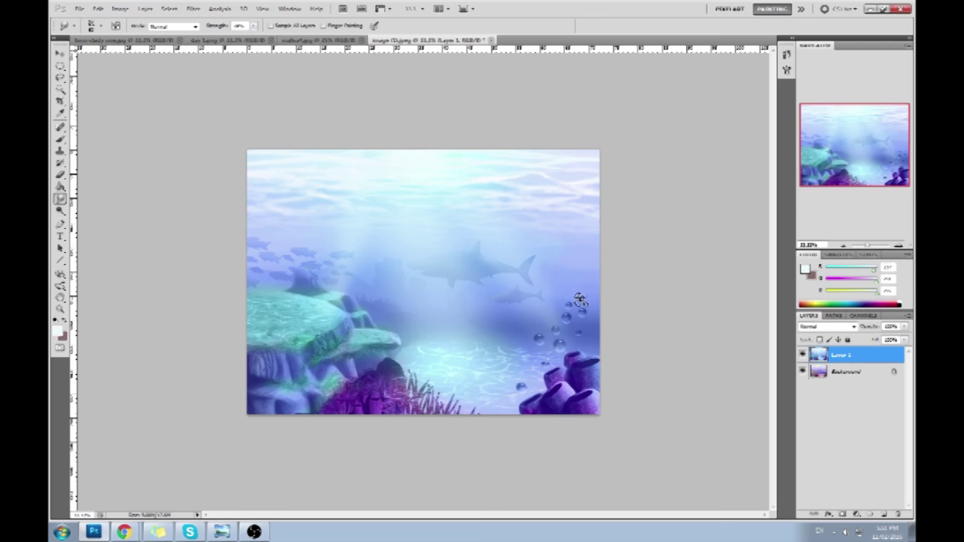
left_click(60, 209)
left_click(89, 210)
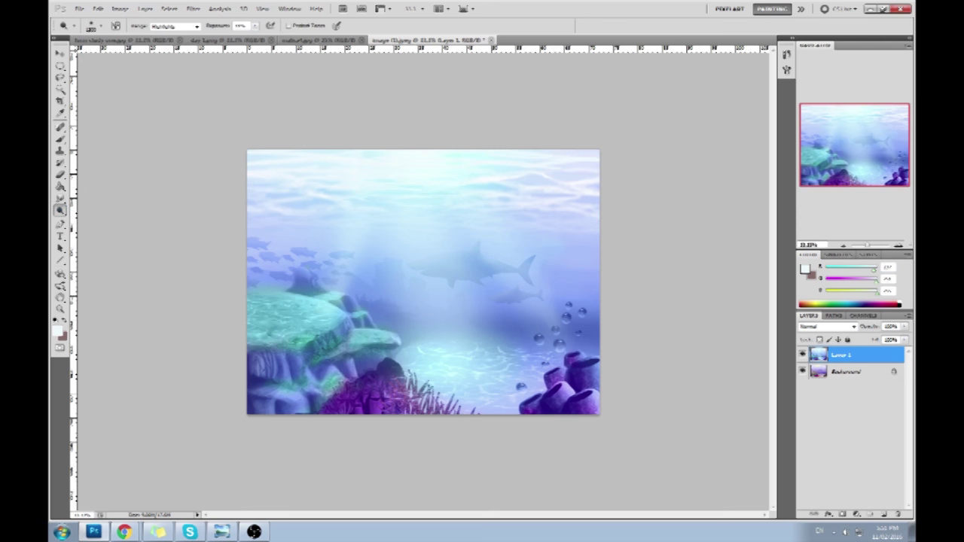
left_click_drag(418, 198, 443, 311)
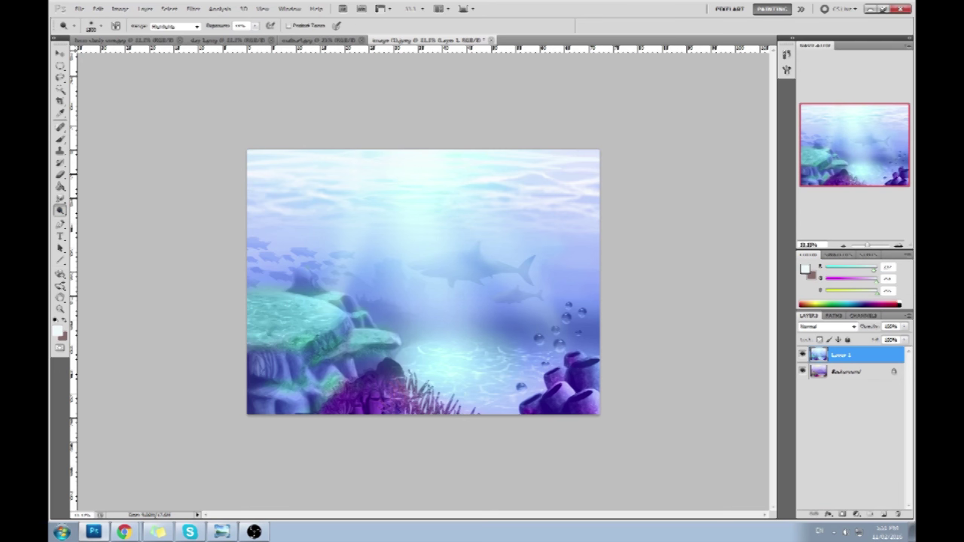
key("ctrl+z")
left_click_drag(412, 211, 441, 286)
Step: Lasso a long, narrow shadow shape on the seabed below the sharks and shift the selection slightly upward
key("l")
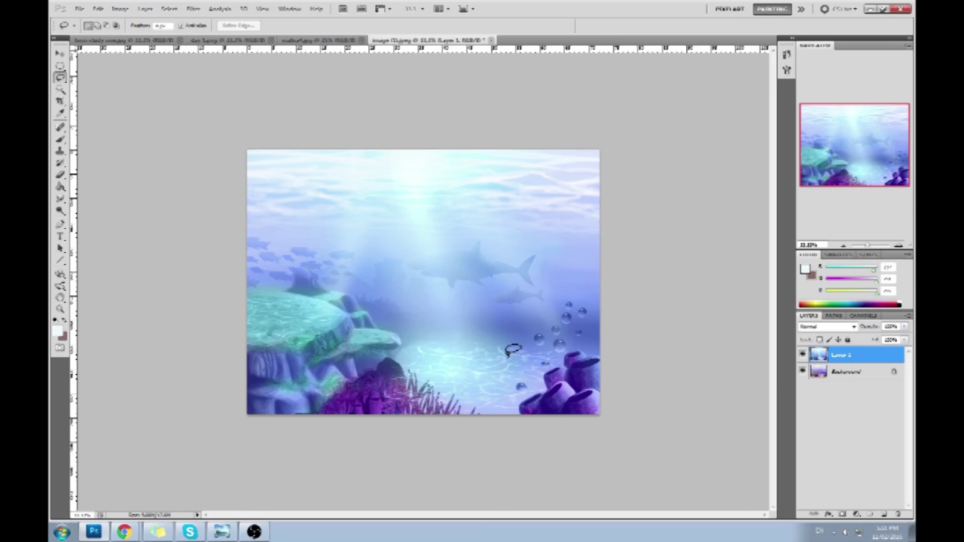
mouse_move(473, 352)
left_mouse_down()
mouse_move(423, 368)
mouse_move(506, 358)
left_mouse_up()
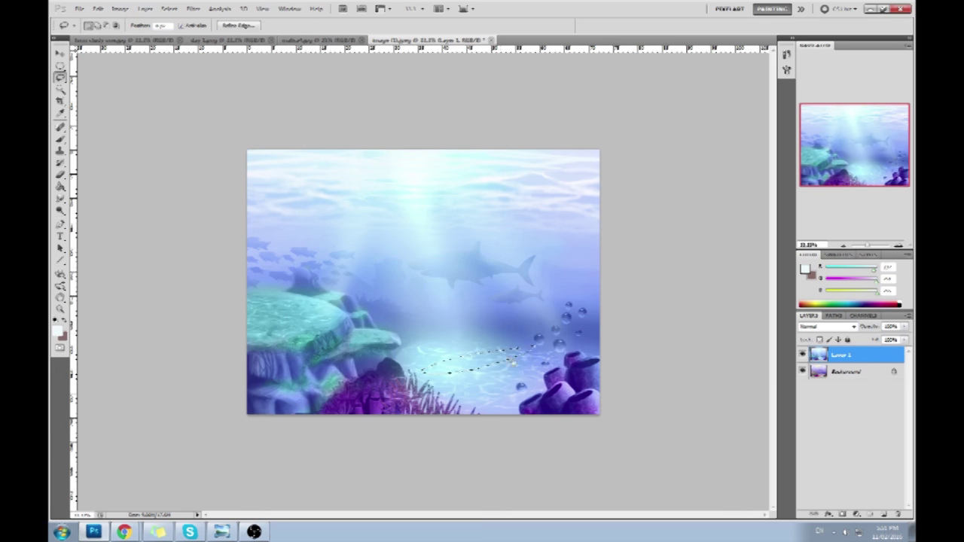
key("m")
left_click_drag(496, 355, 492, 350)
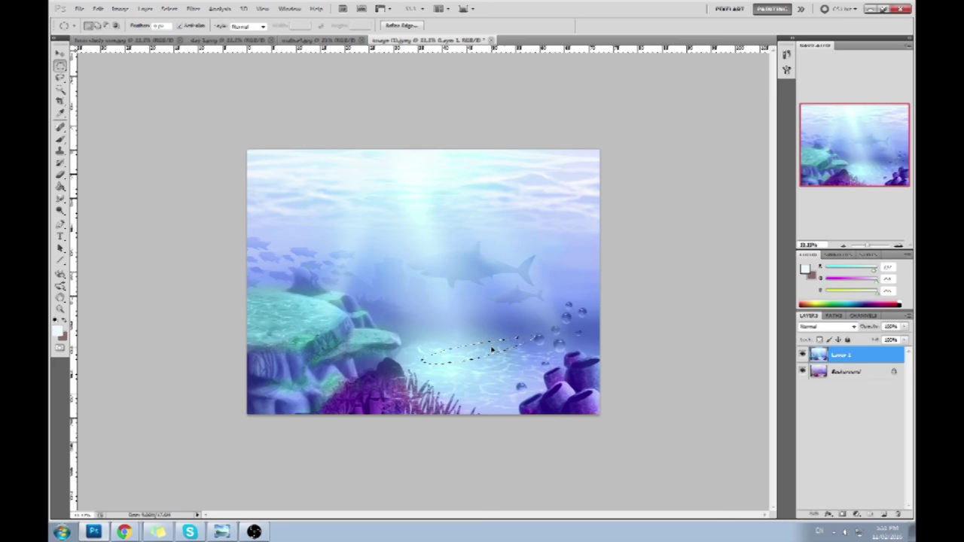
Step: Paint the seabed shadow shape on a new layer with medium blue sampled from the water, then deselect it
key("ctrl+d")
key("b")
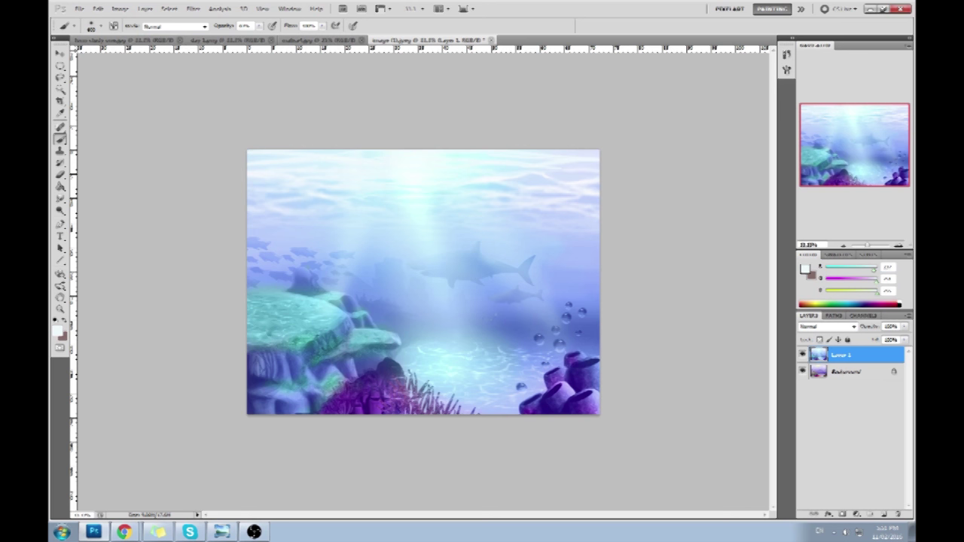
left_click(500, 326, "alt")
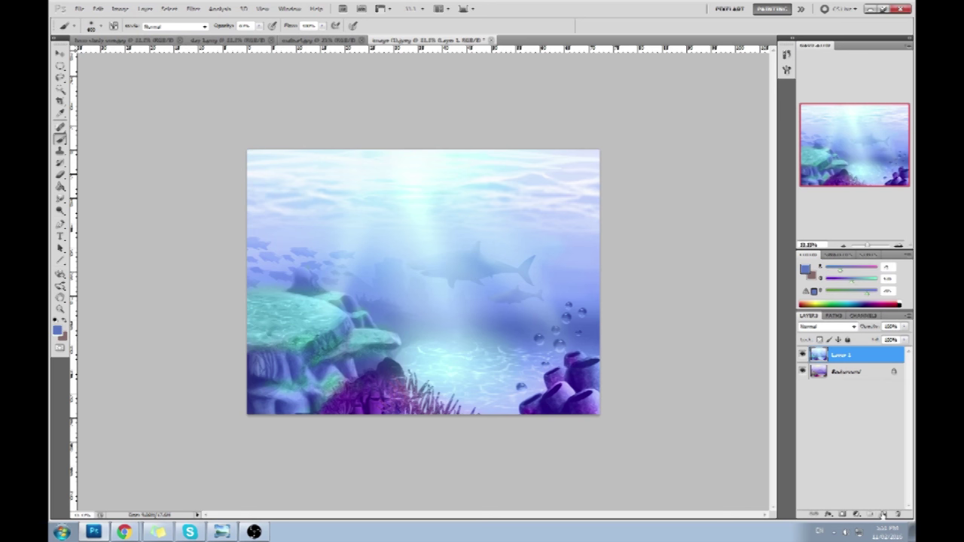
left_click(885, 514)
left_click_drag(520, 341, 424, 361)
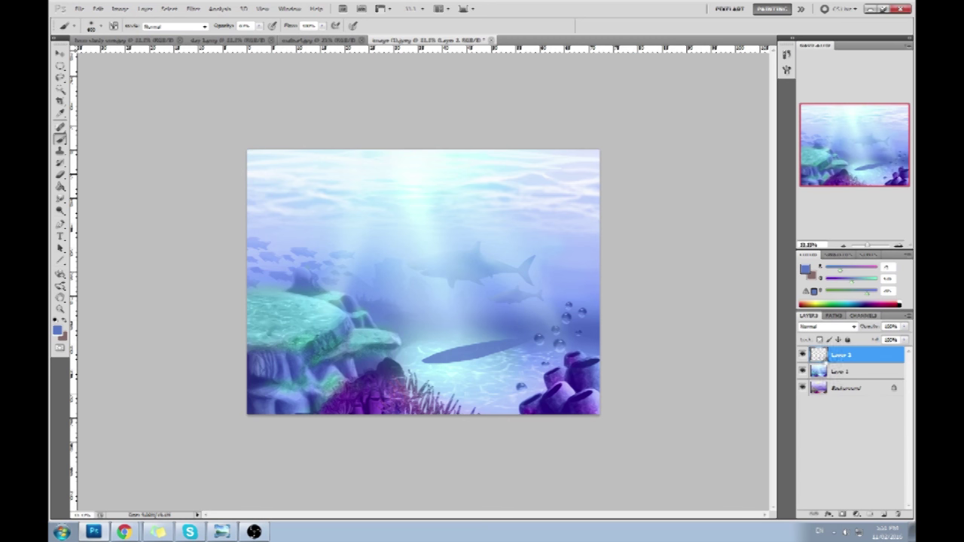
key("m")
right_click(470, 302)
left_click(490, 308)
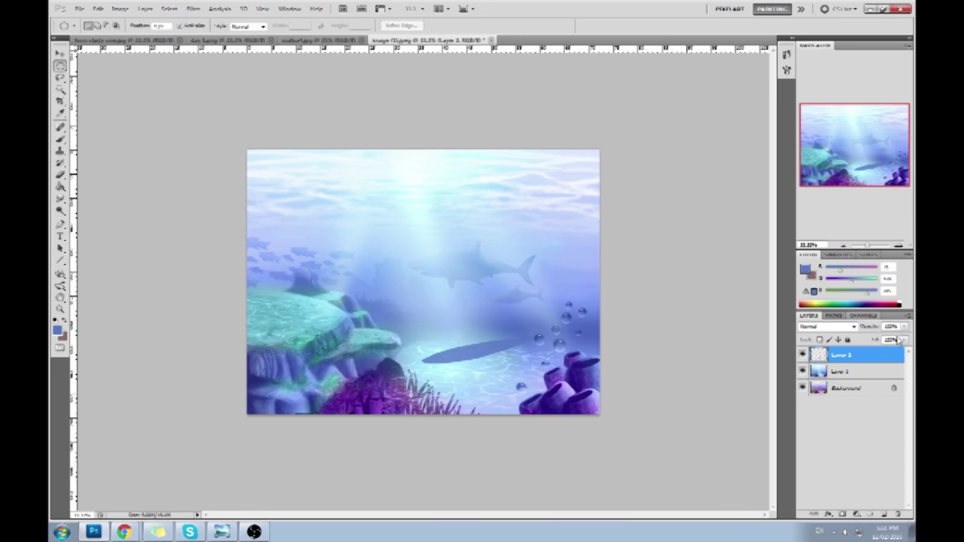
Step: Lower the shadow layer's fill to 43% and soften the shadow with a Gaussian Blur
left_click(905, 340)
left_click_drag(904, 351, 874, 355)
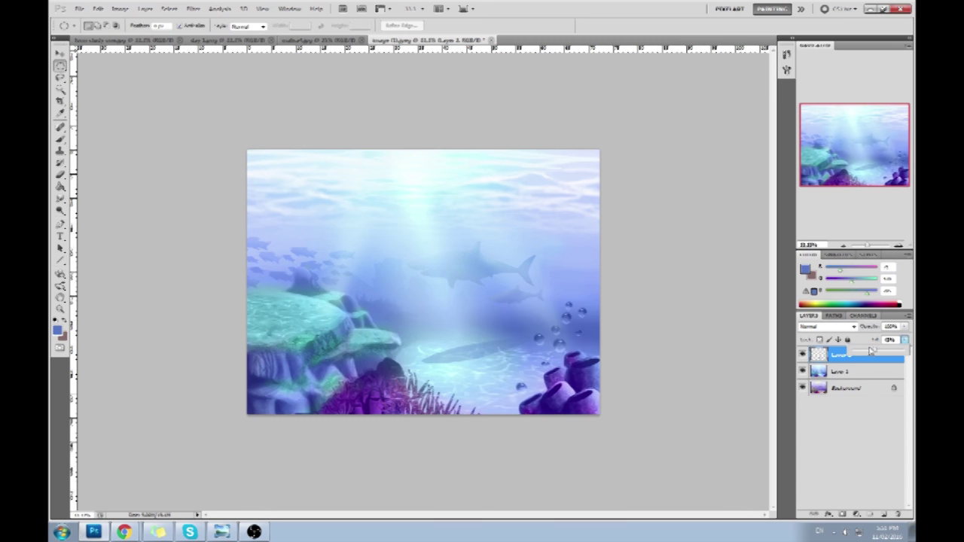
left_click(193, 8)
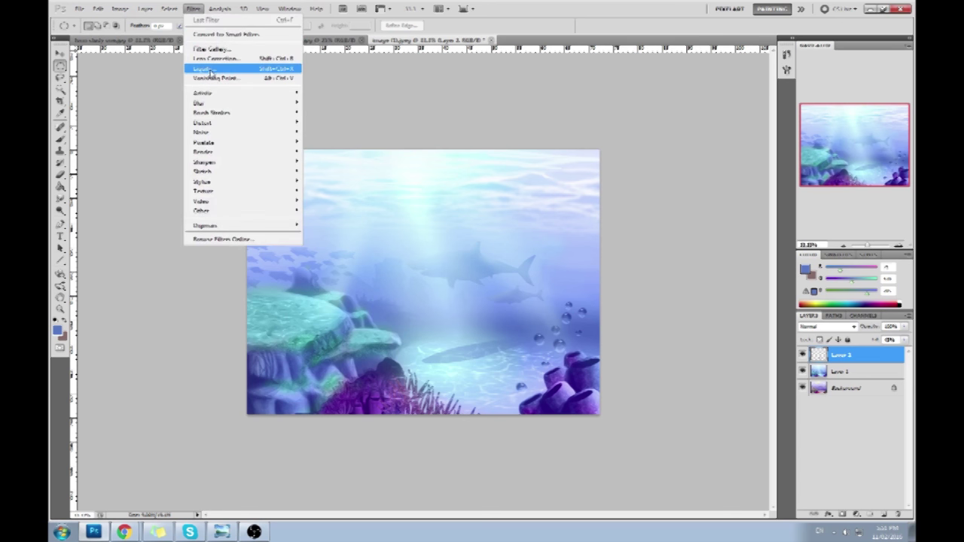
mouse_move(203, 103)
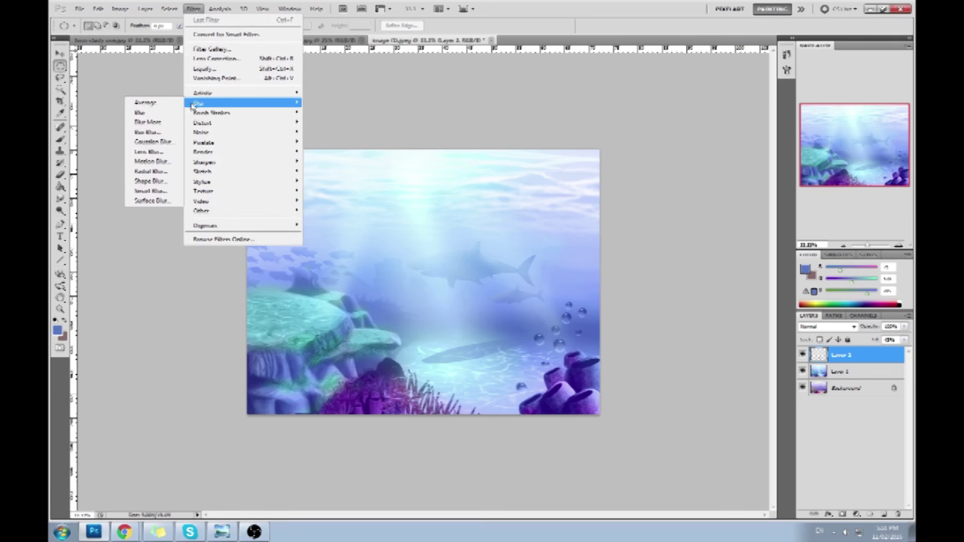
left_click(150, 143)
left_click_drag(661, 376, 669, 380)
left_click(769, 236)
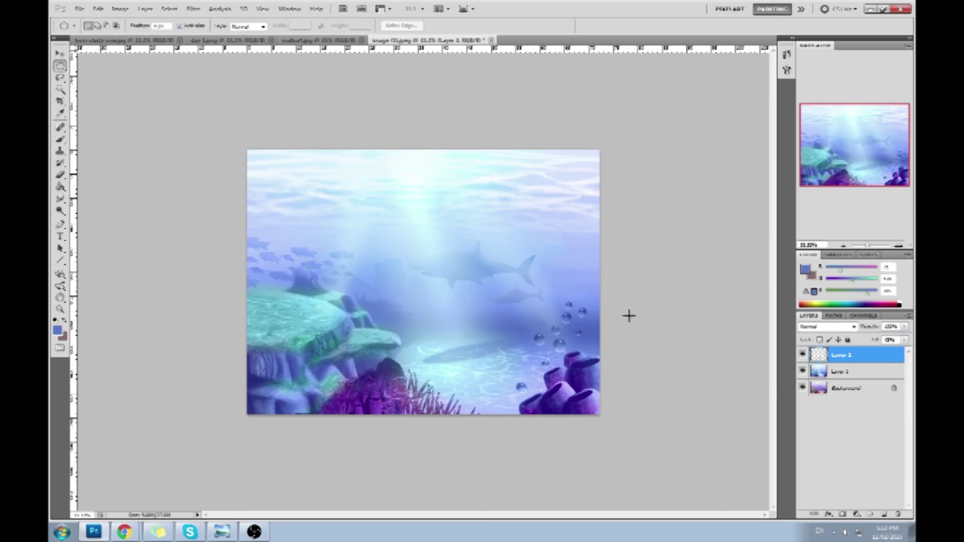
Step: Merge the shadow layer down into the recoloured painting layer
right_click(458, 243)
left_click(761, 291)
right_click(866, 355)
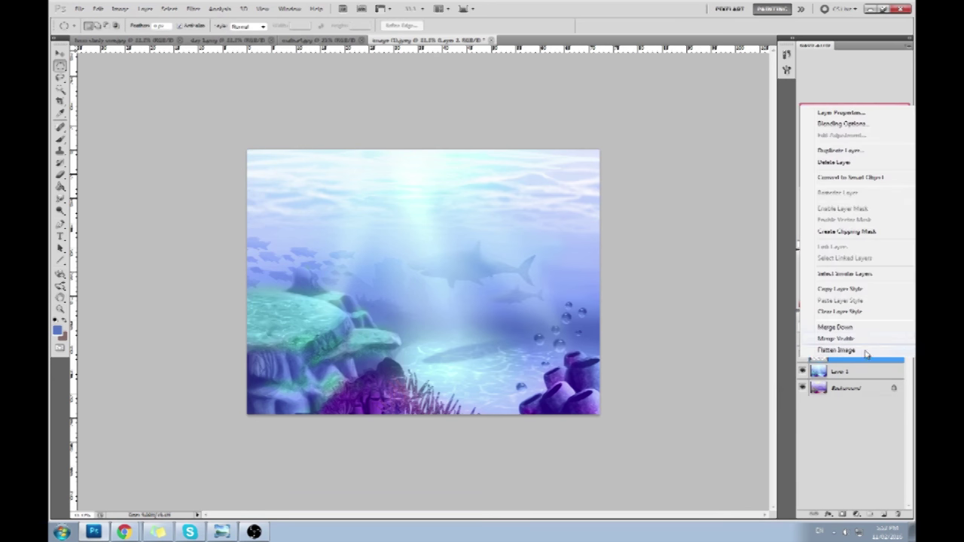
left_click(861, 329)
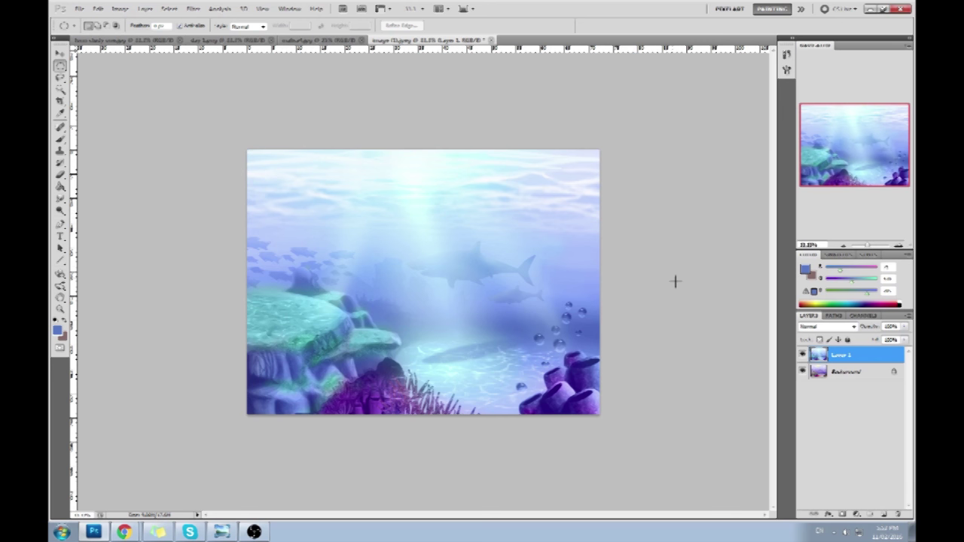
Step: Add a new layer in Multiply mode and sample dark navy from the coral for the brush colour
key("b")
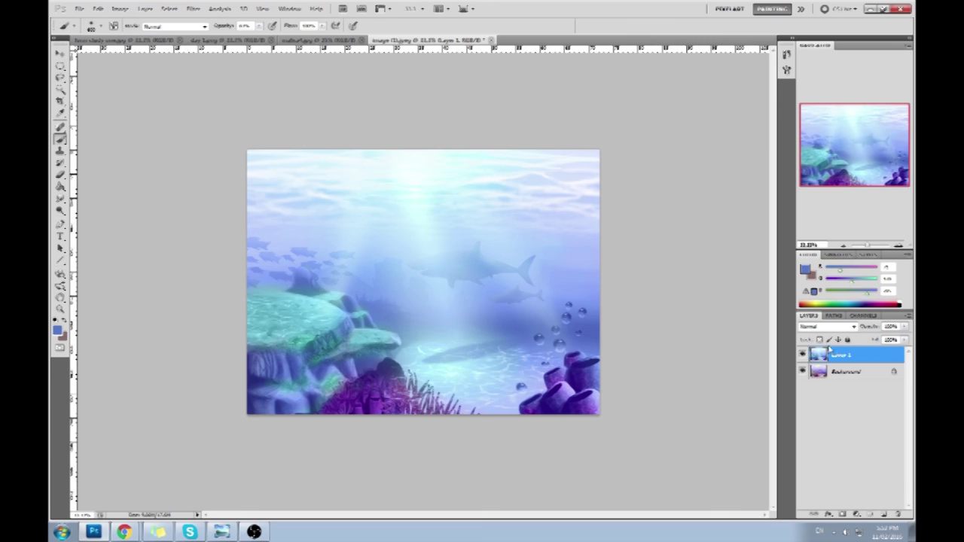
left_click(884, 515)
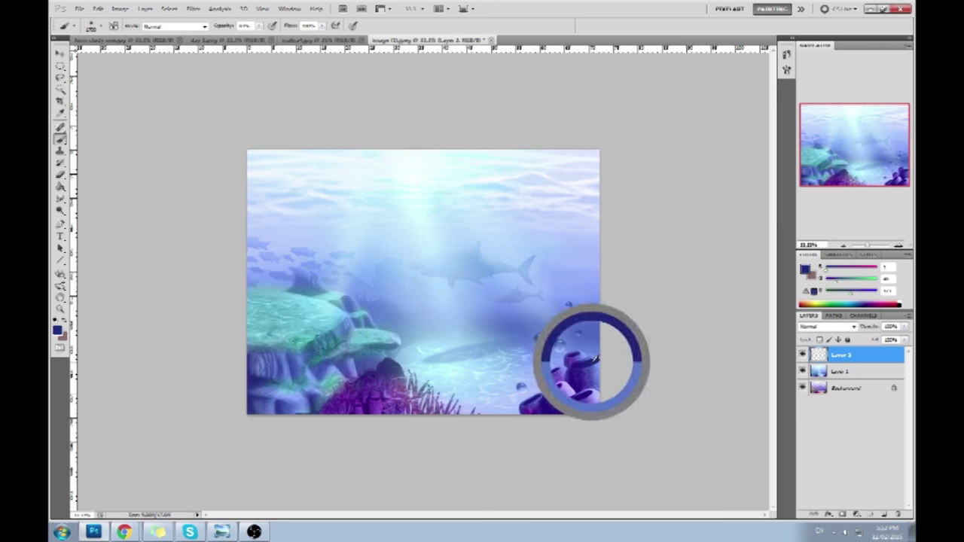
left_click(842, 329)
left_click(811, 93)
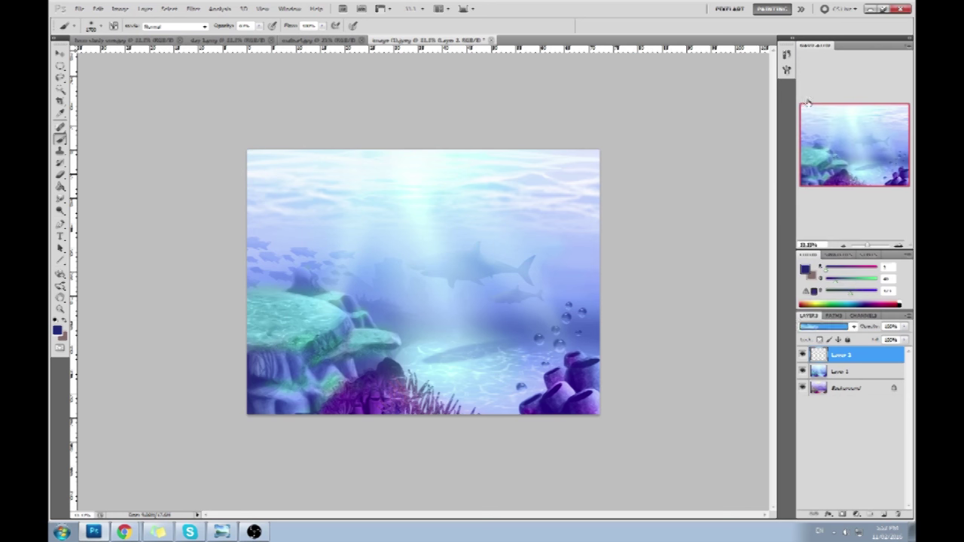
Step: Reduce the brush opacity and darken the rock base in the painting's lower-left corner and along its left edge
mouse_move(617, 211)
left_mouse_down()
mouse_move(580, 347)
mouse_move(527, 430)
left_mouse_up()
key("ctrl+z")
left_click(259, 25)
left_click_drag(253, 35, 224, 36)
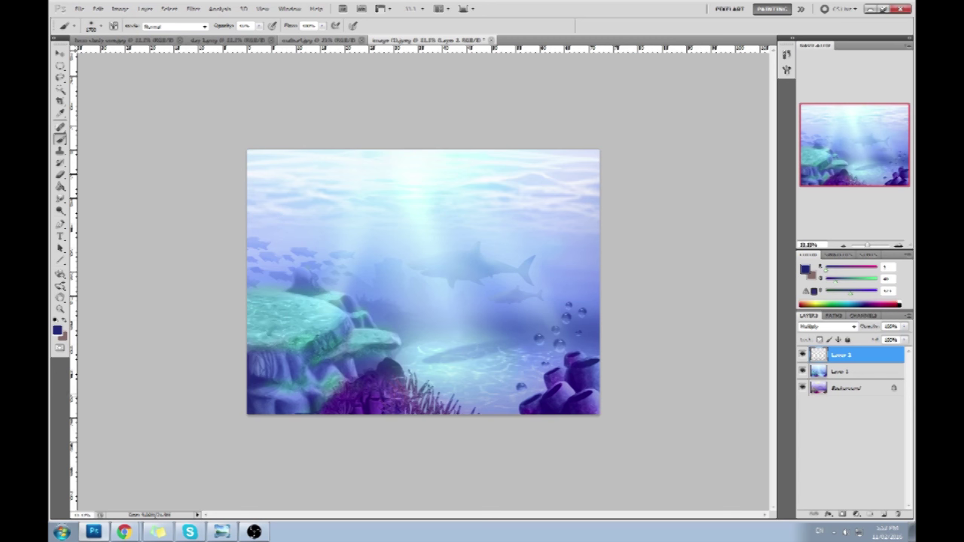
left_click(287, 377)
left_click(265, 399)
left_click(251, 309)
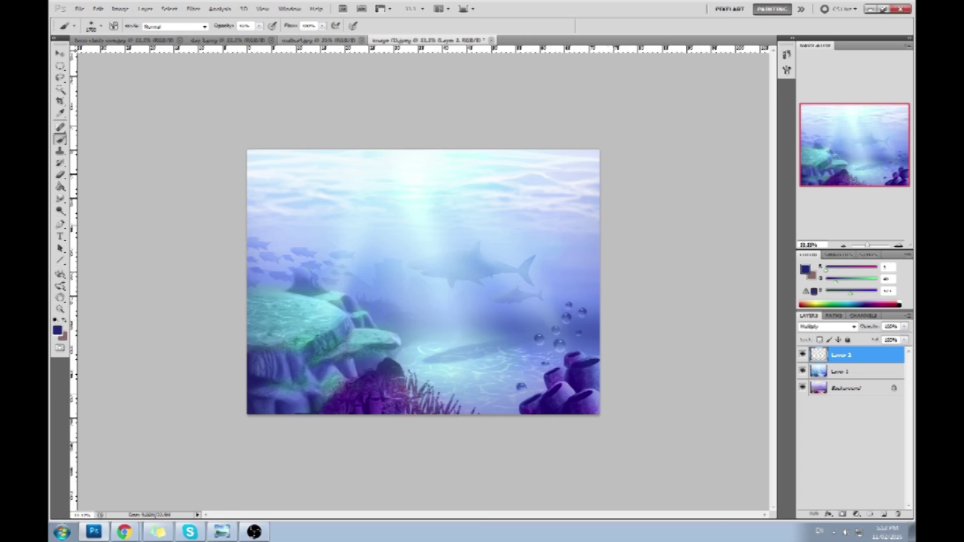
Step: Darken the painting's right and bottom edges and its left side with soft navy dabs on the Multiply layer
left_click(598, 286)
left_click(475, 411)
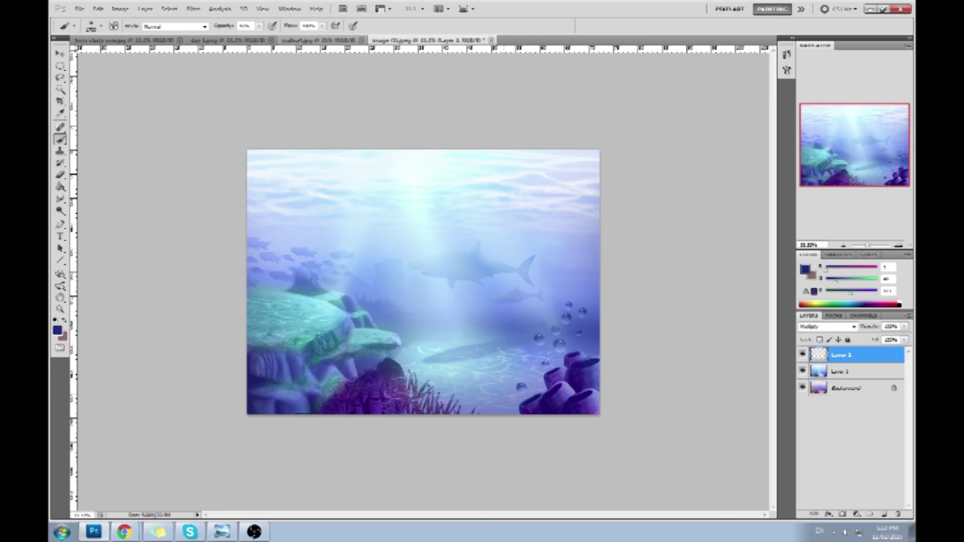
left_click(451, 411)
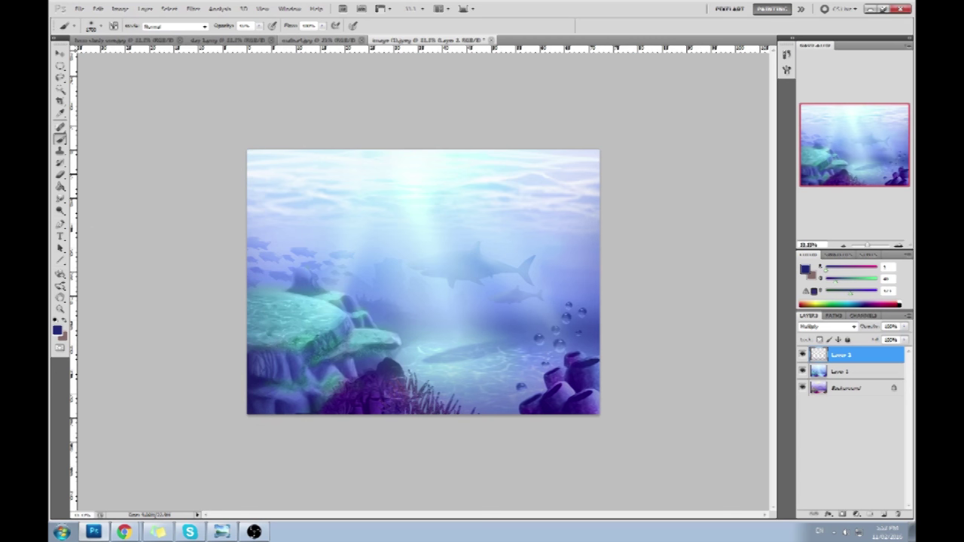
left_click(171, 242)
key("ctrl+z")
left_click(169, 183)
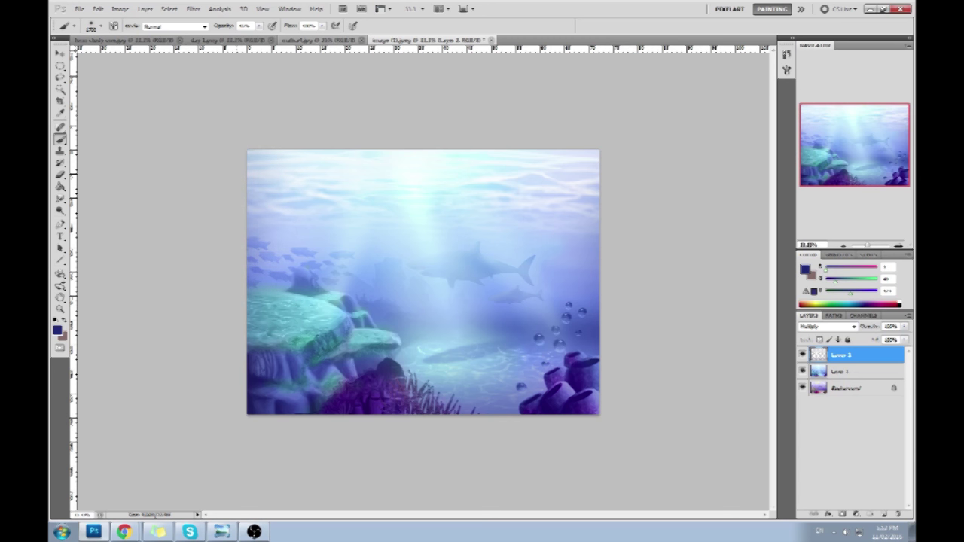
left_click(412, 161, "alt")
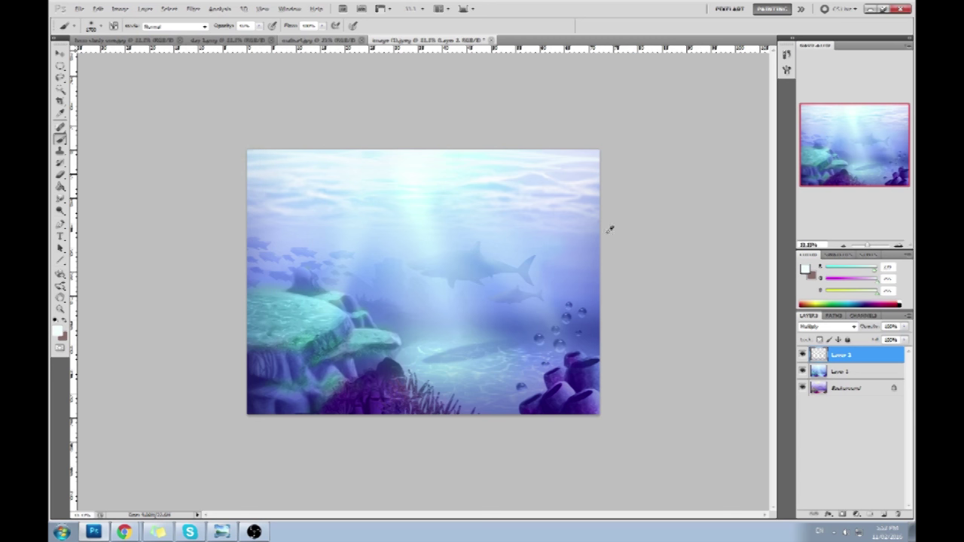
left_click(597, 337, "alt")
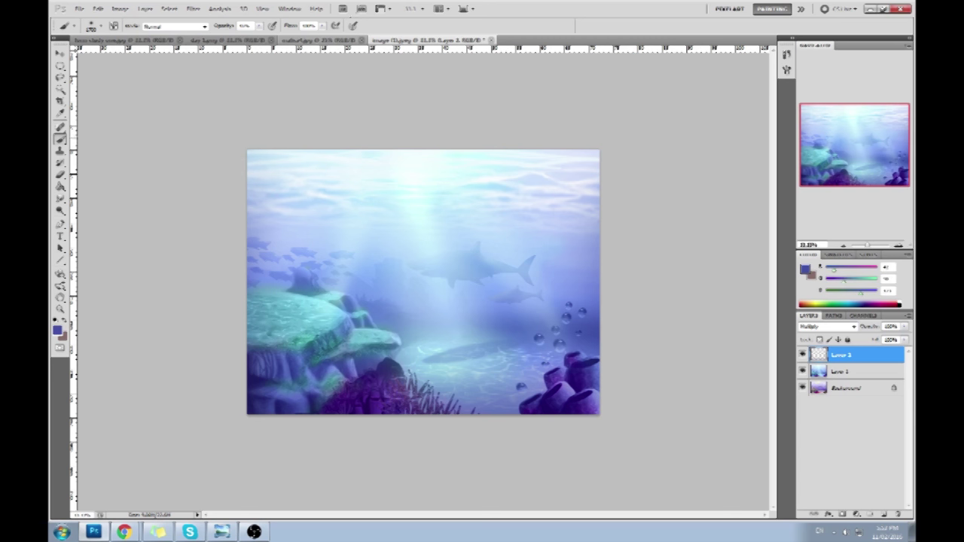
left_click_drag(560, 31, 397, 30)
key("ctrl+z")
Step: Sample near-white from the surface light and add a new layer in Color Dodge mode
left_click(422, 152, "alt")
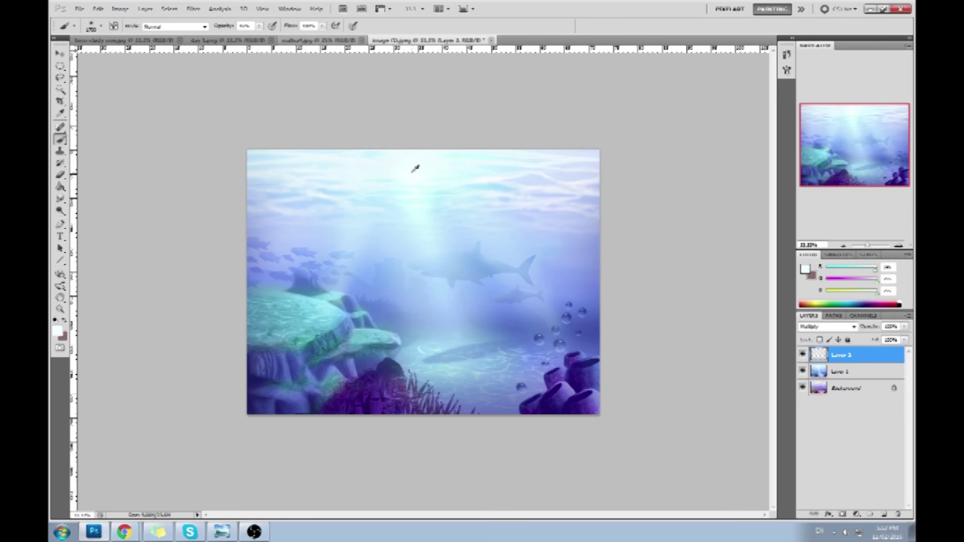
left_click(885, 516)
left_click(829, 327)
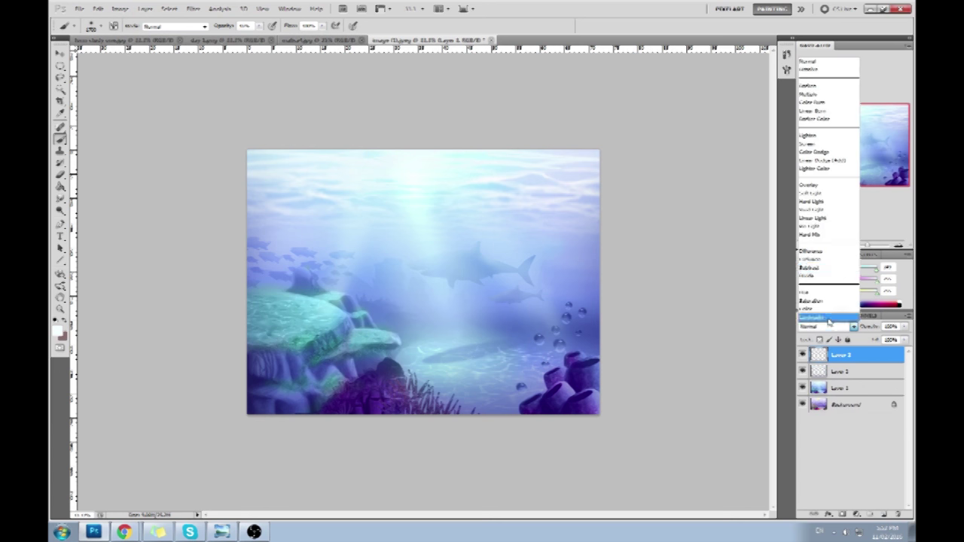
left_click(817, 151)
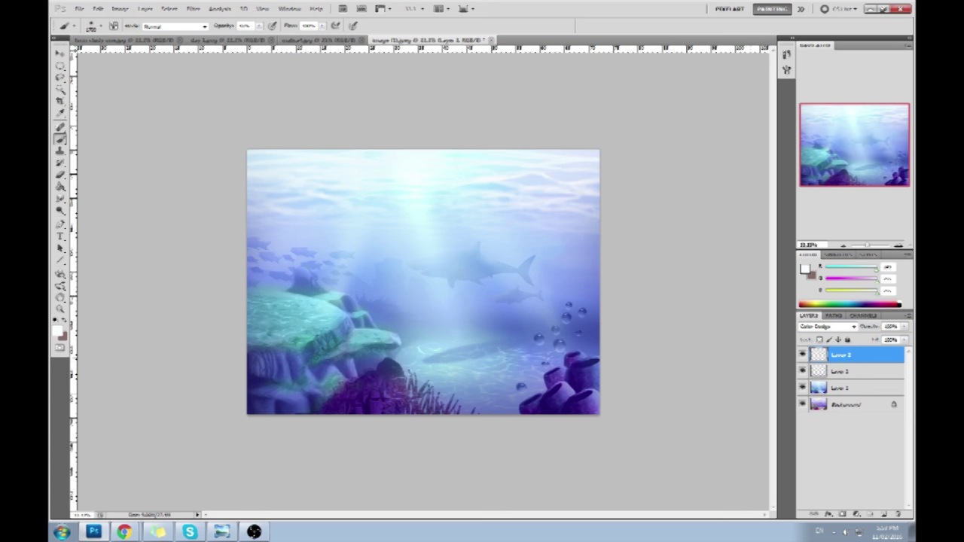
Step: Flatten the image and sharpen it with the Unsharp Mask filter
right_click(852, 386)
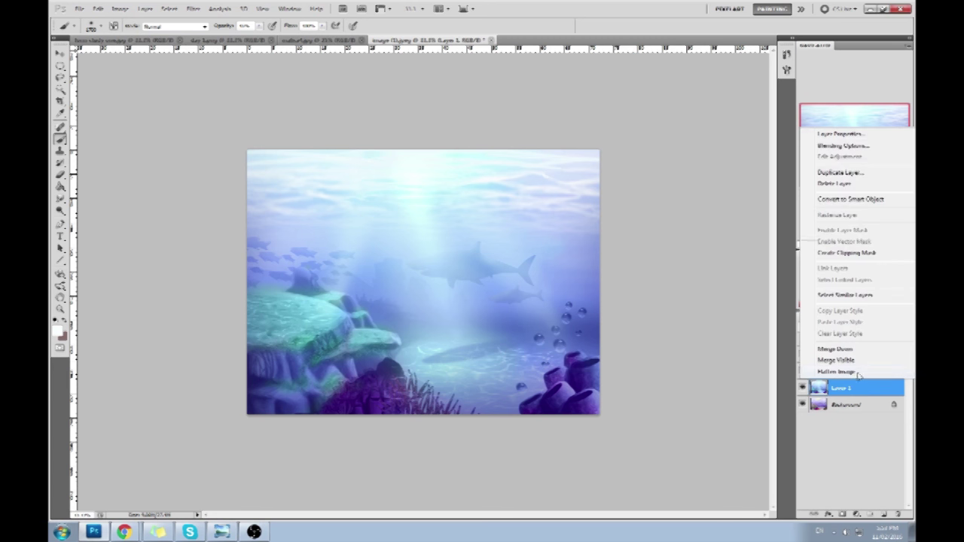
left_click(859, 377)
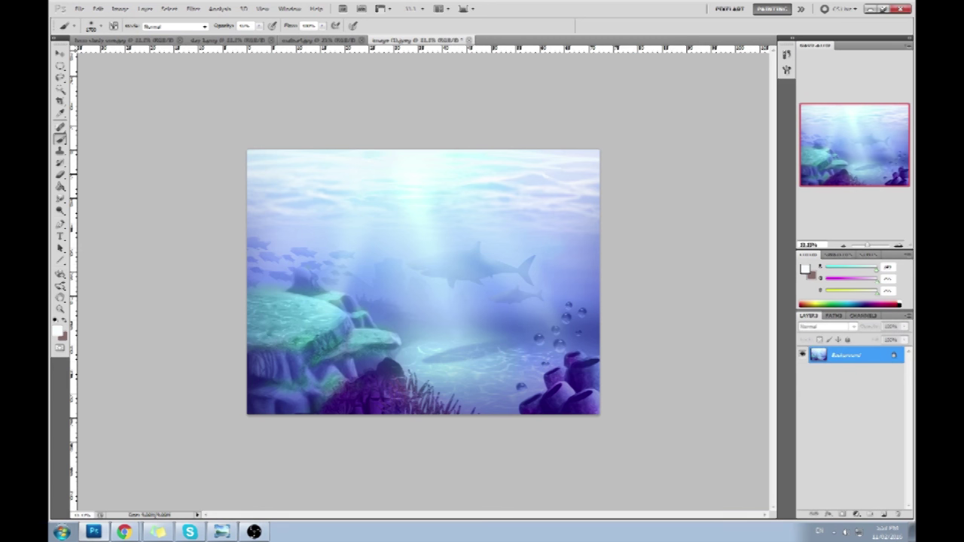
left_click(193, 8)
mouse_move(217, 153)
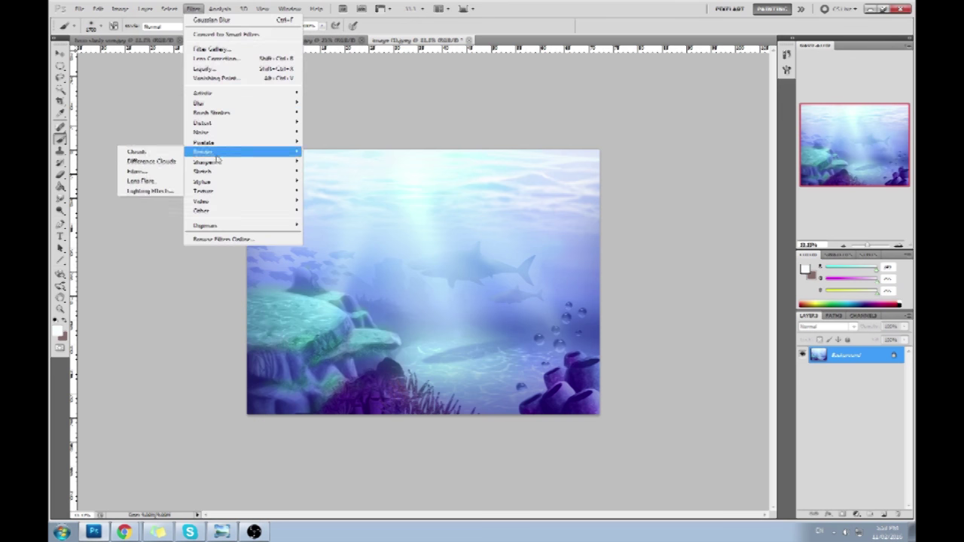
left_click(150, 200)
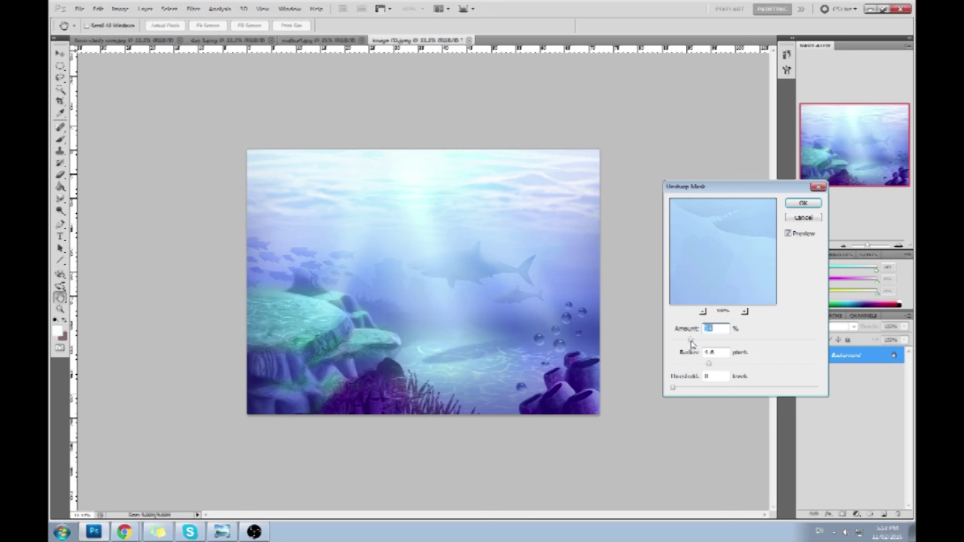
left_click(802, 203)
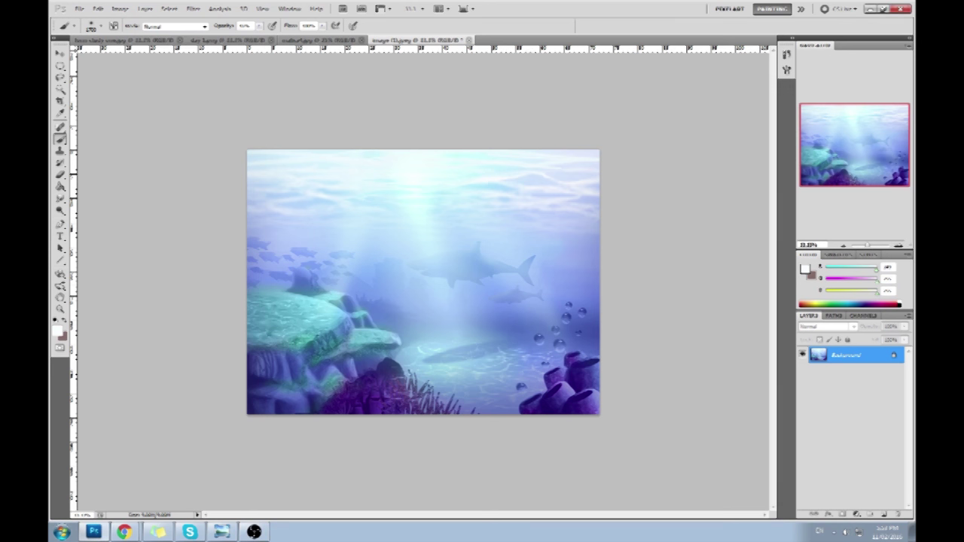
Step: Repaint the bubbles above the purple tube coral with blues sampled around them, using a small brush at 100% opacity
left_click(543, 335, "alt")
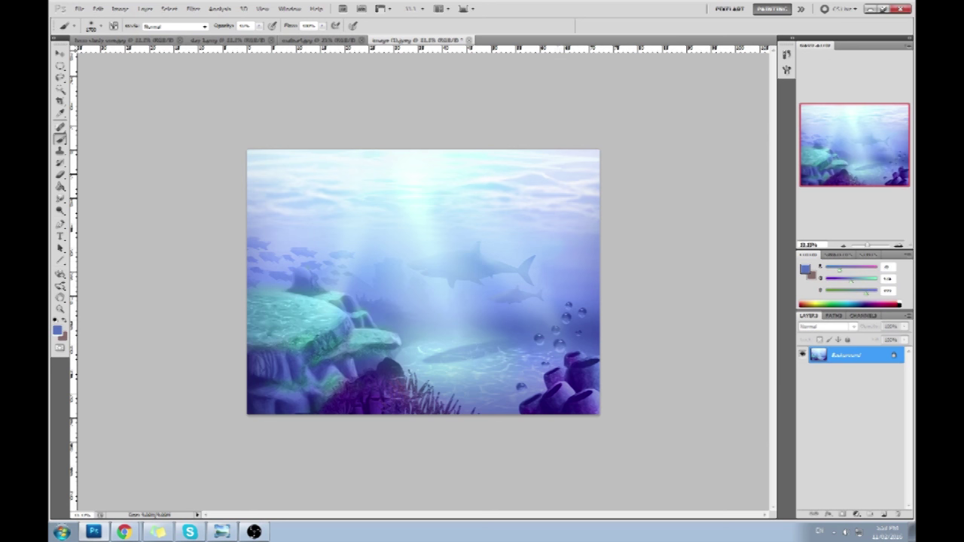
left_click(563, 336, "alt")
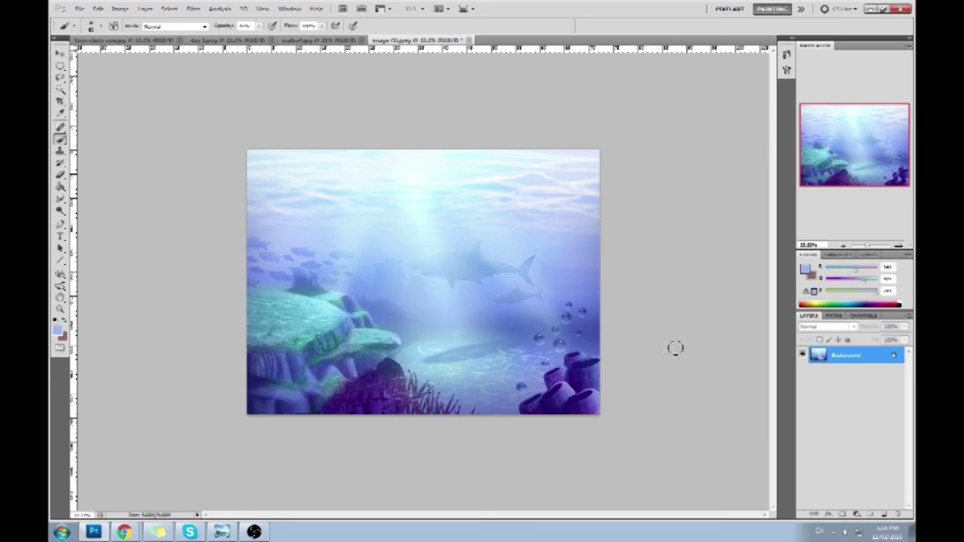
left_click(259, 26)
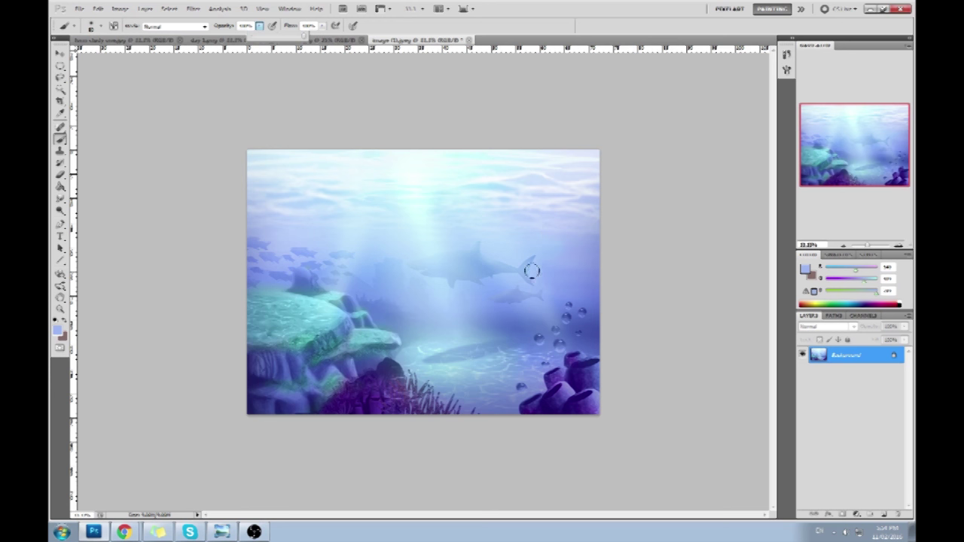
left_click(542, 334, "alt")
left_click_drag(542, 339, 541, 338)
left_click(555, 328, "alt")
left_click(570, 310, "alt")
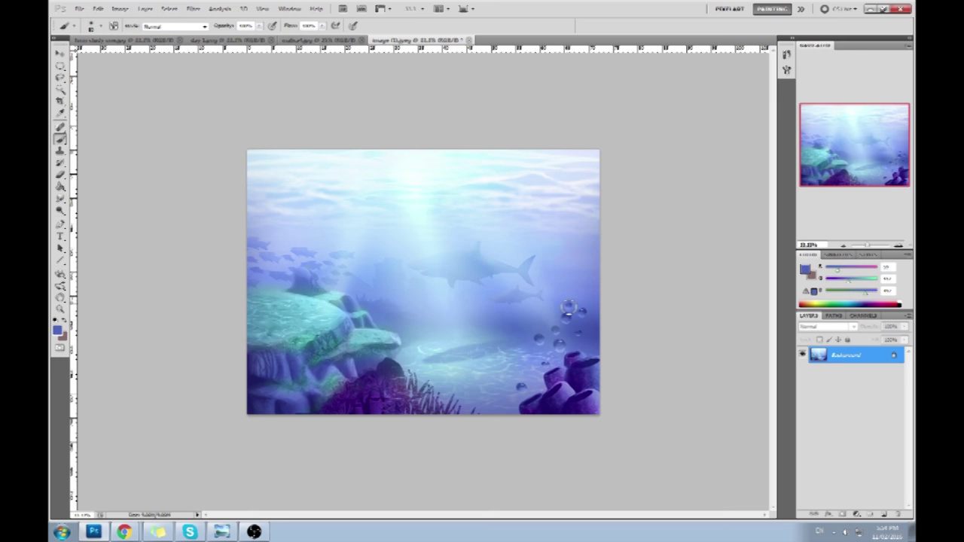
left_click(584, 311, "alt")
left_click(560, 340, "alt")
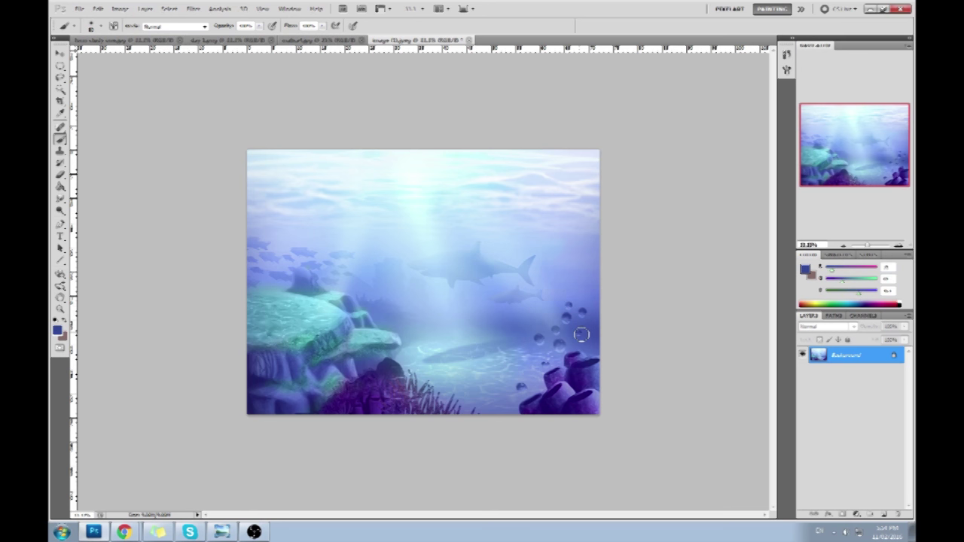
left_click(548, 358, "alt")
Step: Touch up the bubbles with near-white highlights sampled from the surface light at reduced opacity, then restore the brush to 100% opacity
left_click(258, 26)
left_click_drag(258, 36, 226, 35)
left_click(425, 163, "alt")
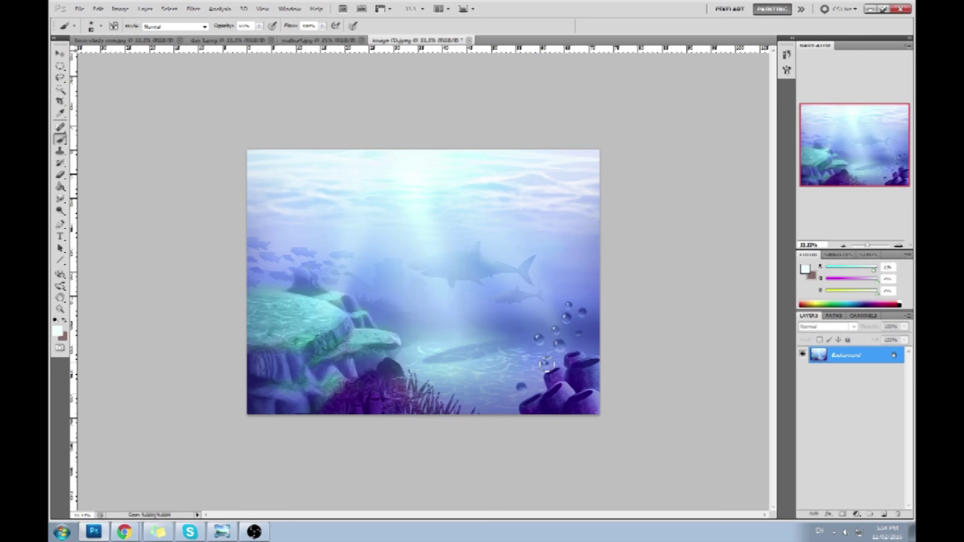
left_click(520, 389)
left_click(585, 314, "alt")
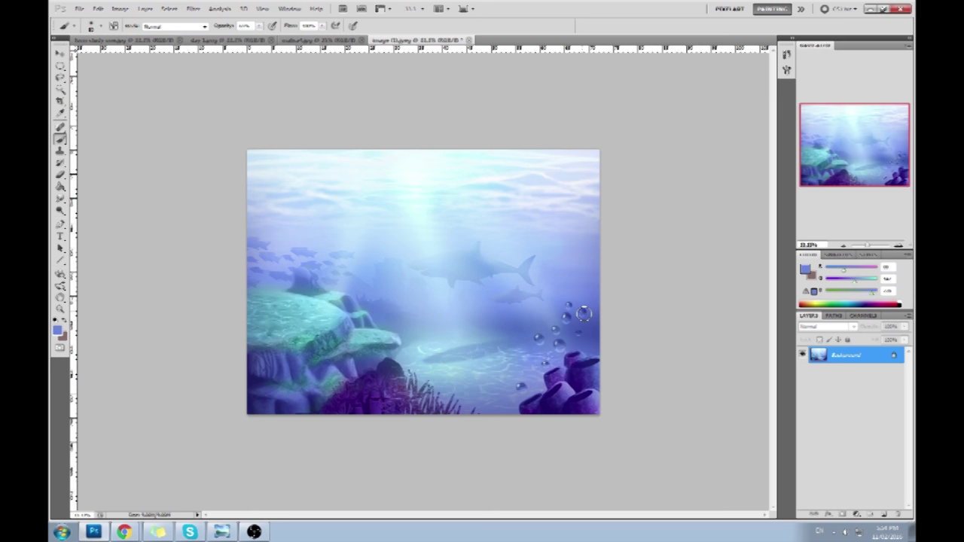
left_click(259, 25)
left_click_drag(257, 35, 281, 36)
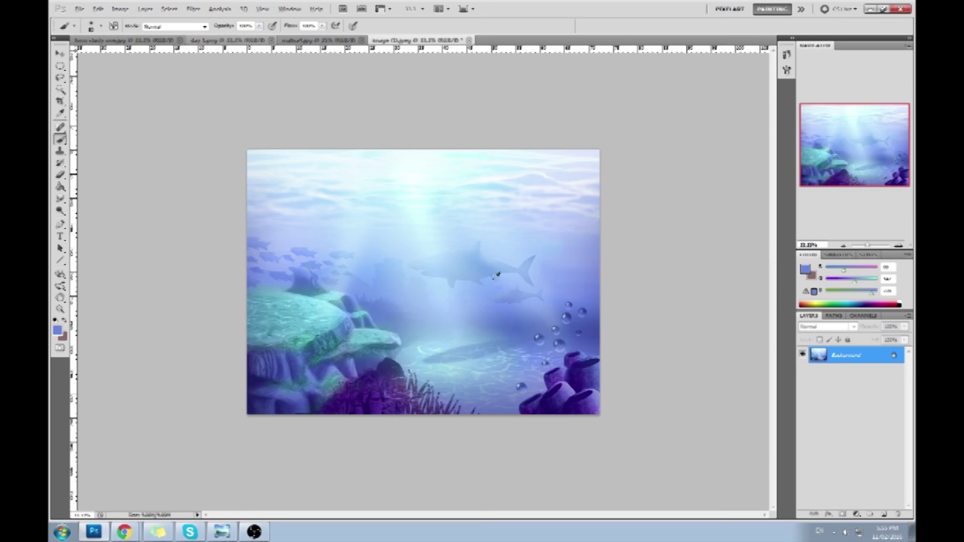
left_click(422, 188, "alt")
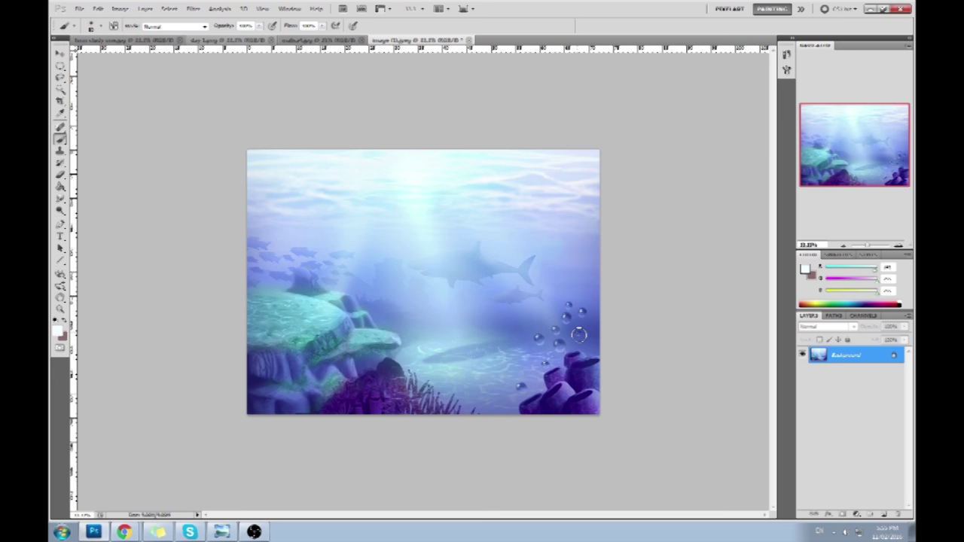
Step: Add a new layer in Lighten mode and prepare a partly transparent brush in medium blue sampled from the water by the bubbles
left_click(884, 514)
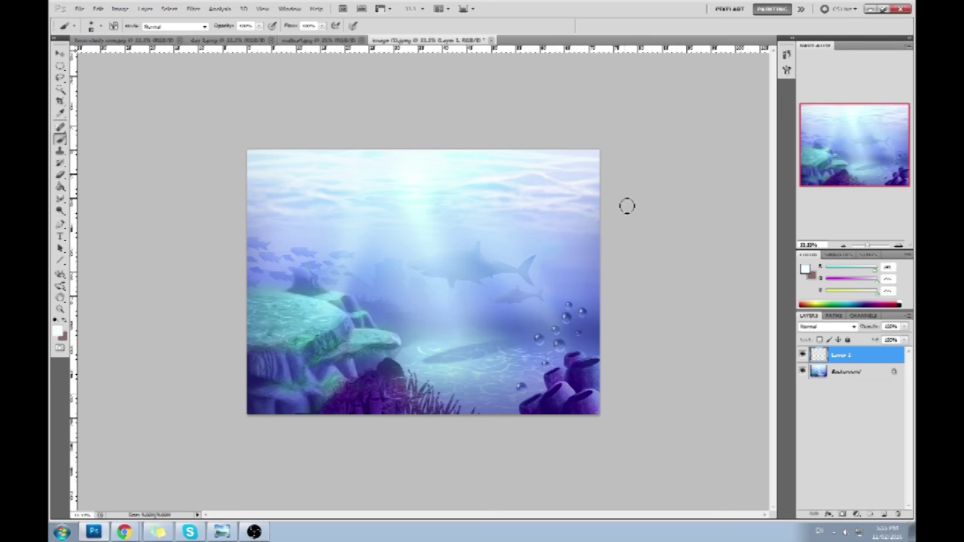
key("bracketleft")
key("4")
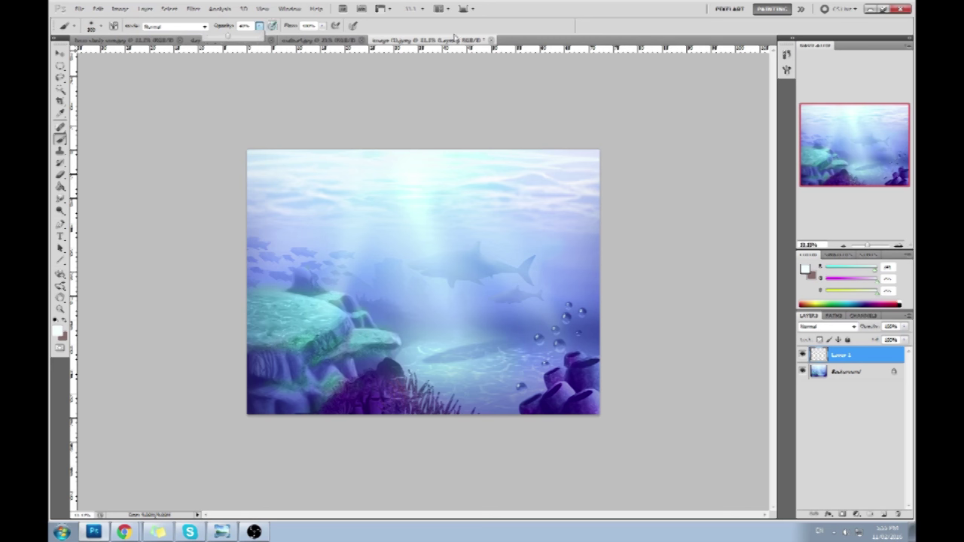
left_click(590, 277, "alt")
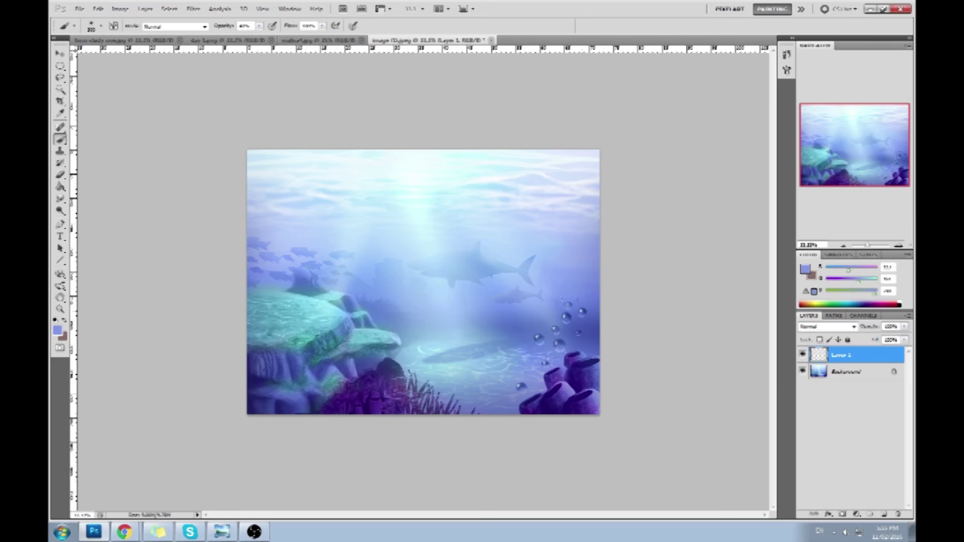
left_click(589, 319, "alt")
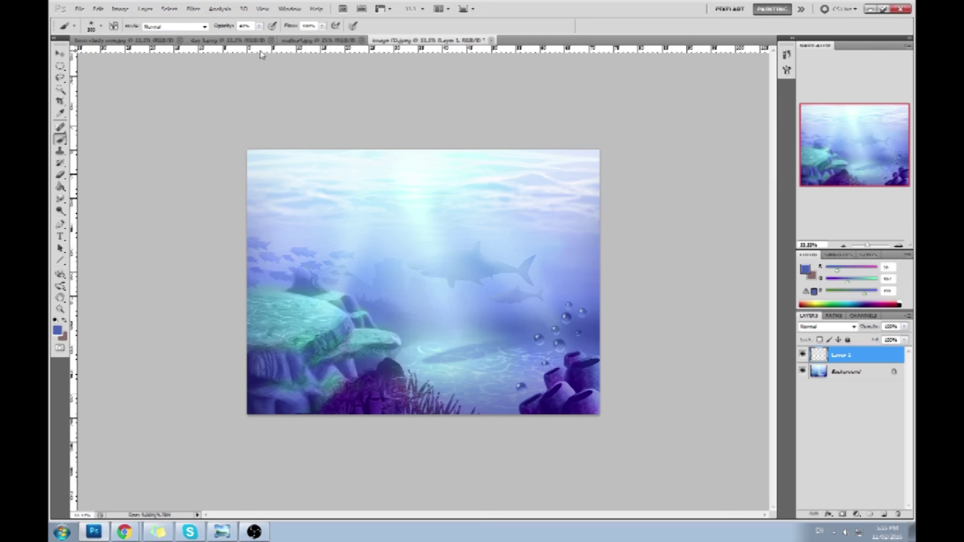
left_click(259, 27)
left_click(246, 36)
left_click_drag(245, 35, 244, 35)
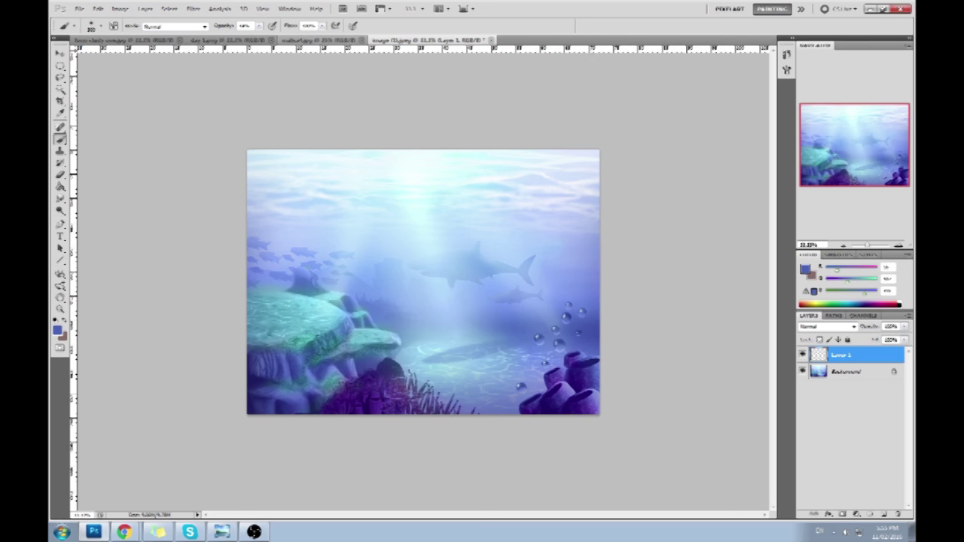
left_click(829, 326)
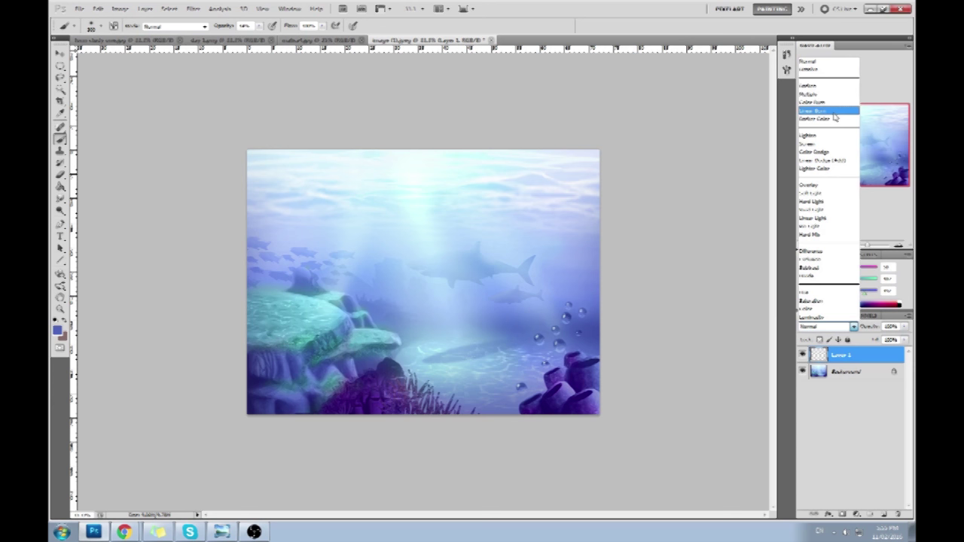
left_click(816, 136)
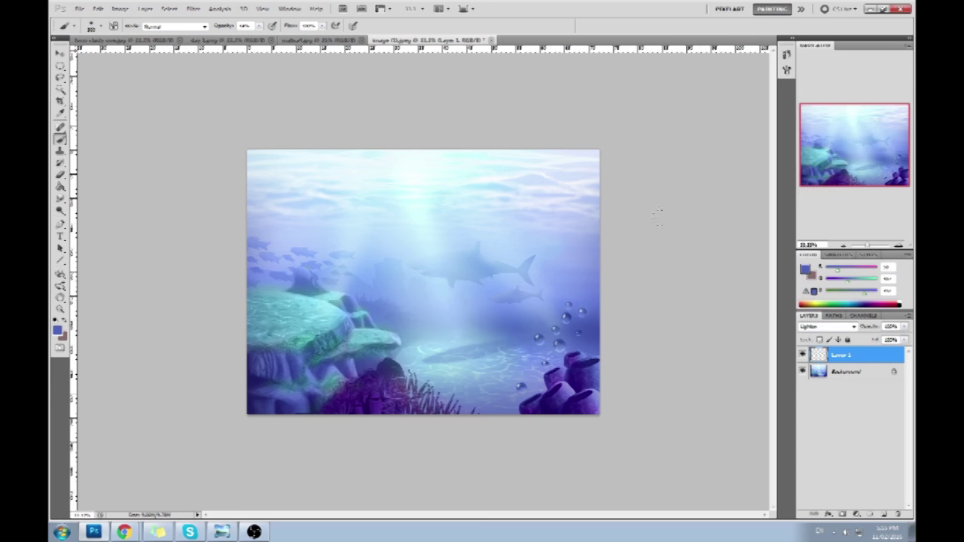
Step: Tint the bubbles and surrounding water on the Lighten layer with medium and lighter blues sampled from the nearby water and seabed
left_click(580, 304, "alt")
left_click(546, 330, "alt")
left_click(564, 326, "alt")
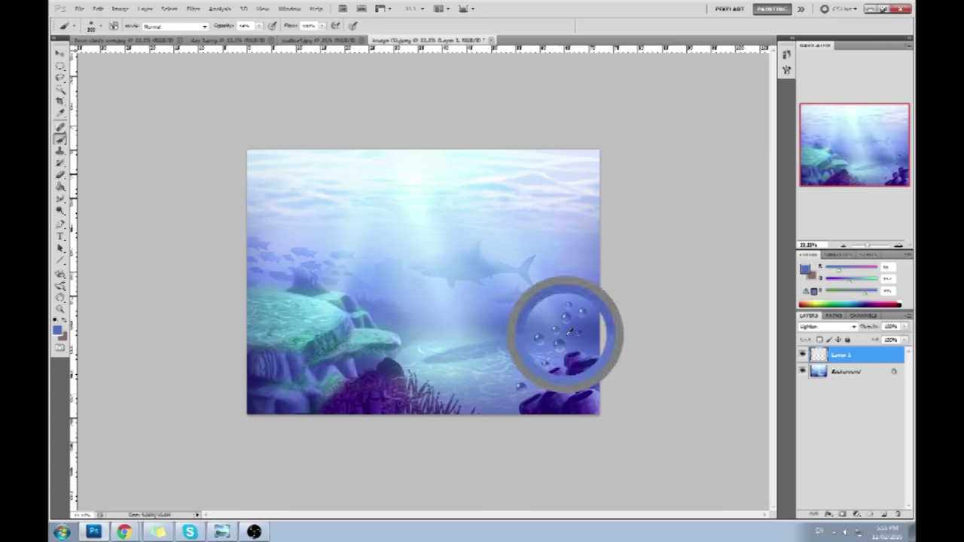
left_click(550, 354, "alt")
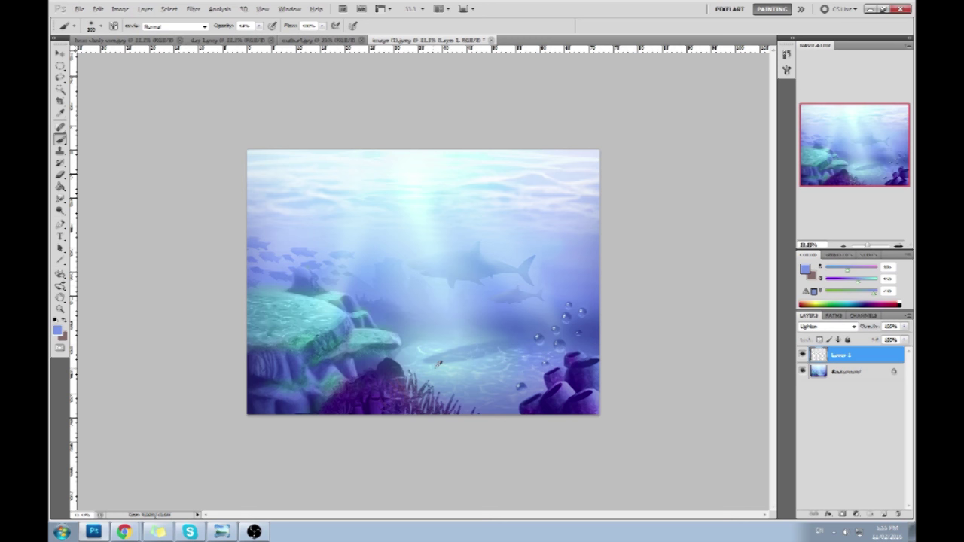
left_click(503, 363, "alt")
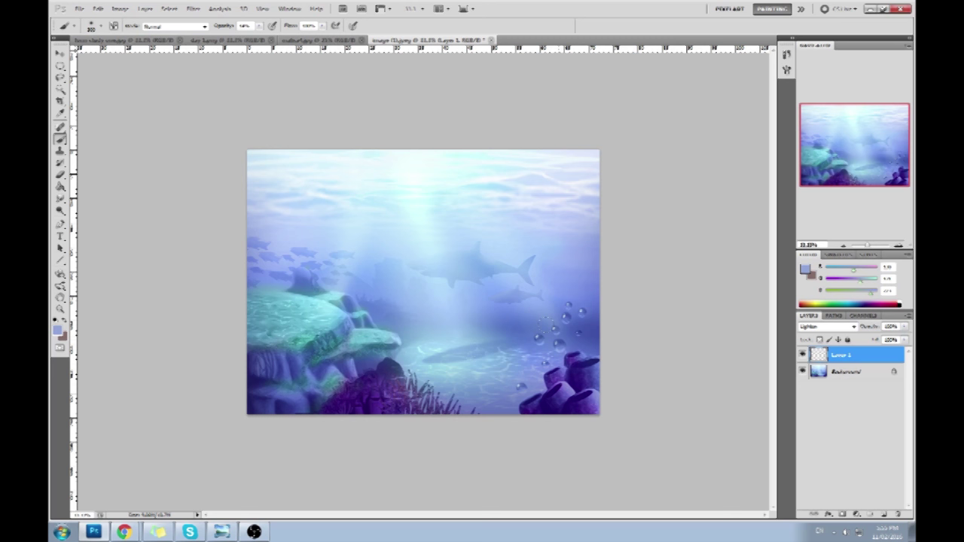
Step: Glaze the bubbles with blues resampled from the water around them, and merge the Lighten layer down into the background
left_click(578, 303, "alt")
left_click(576, 307)
left_click(577, 297, "alt")
left_click(572, 295, "alt")
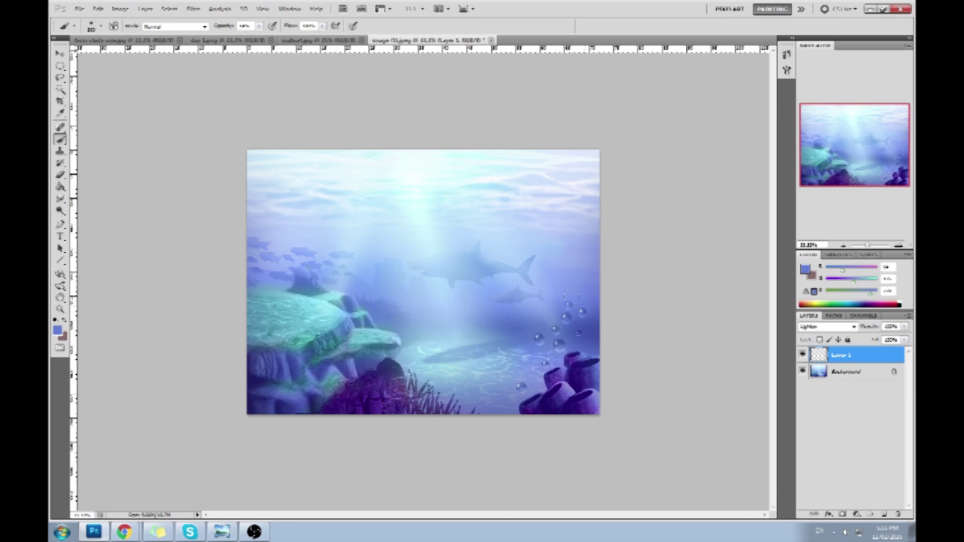
left_click(536, 327, "alt")
left_click(568, 343, "alt")
right_click(851, 357)
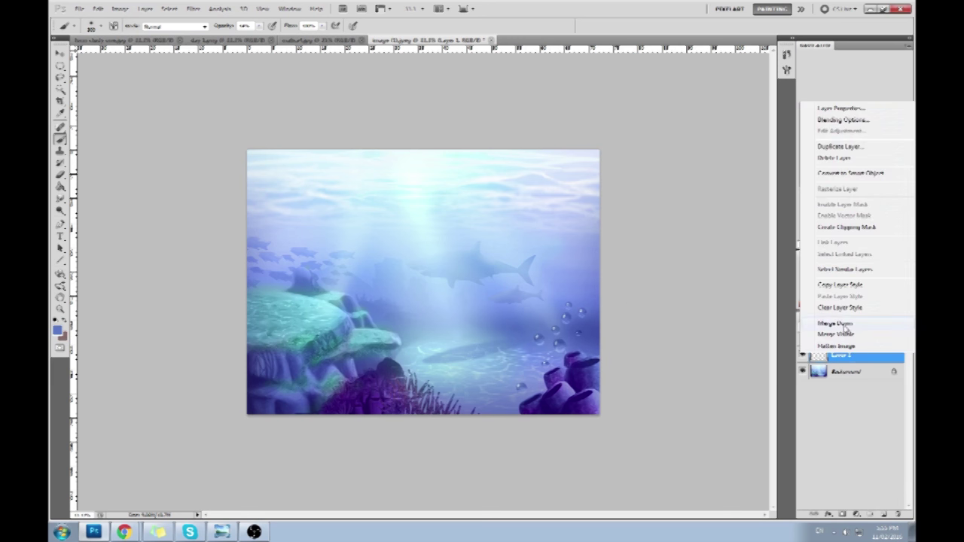
left_click(847, 329)
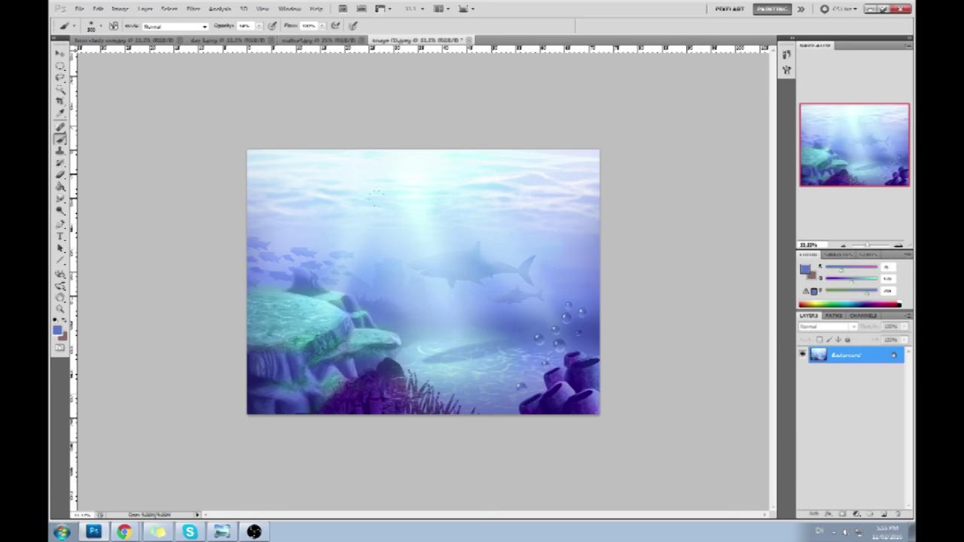
left_click(60, 199)
left_click(94, 198)
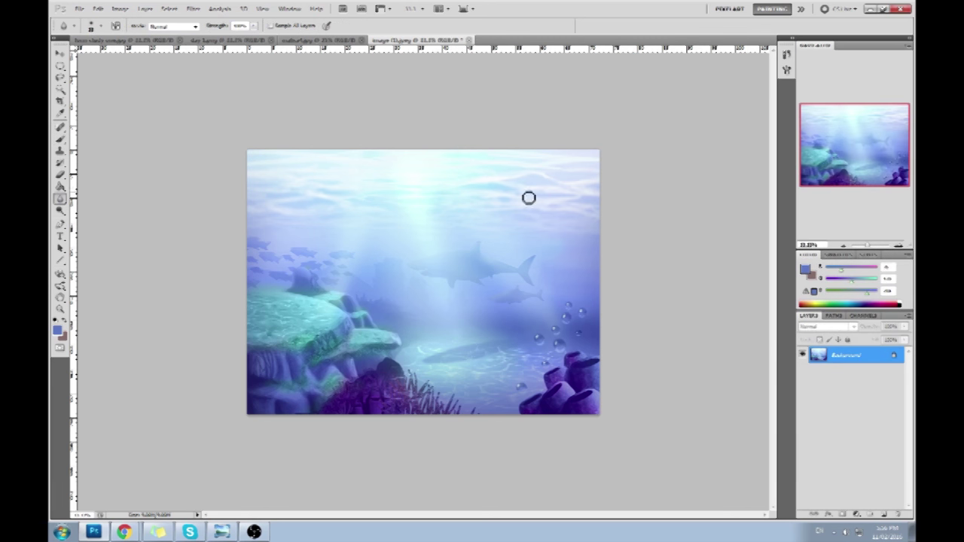
key("bracketright")
key("bracketright")
key("b")
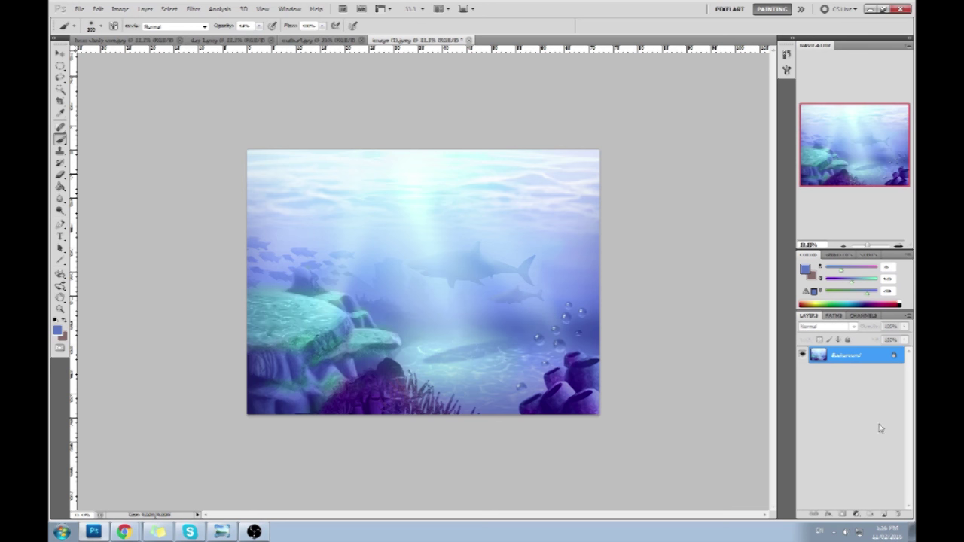
Step: Add a new layer in Darken mode, soften the bubbles' highlights with blues sampled around them, and merge it into the background
left_click(884, 515)
left_click(827, 327)
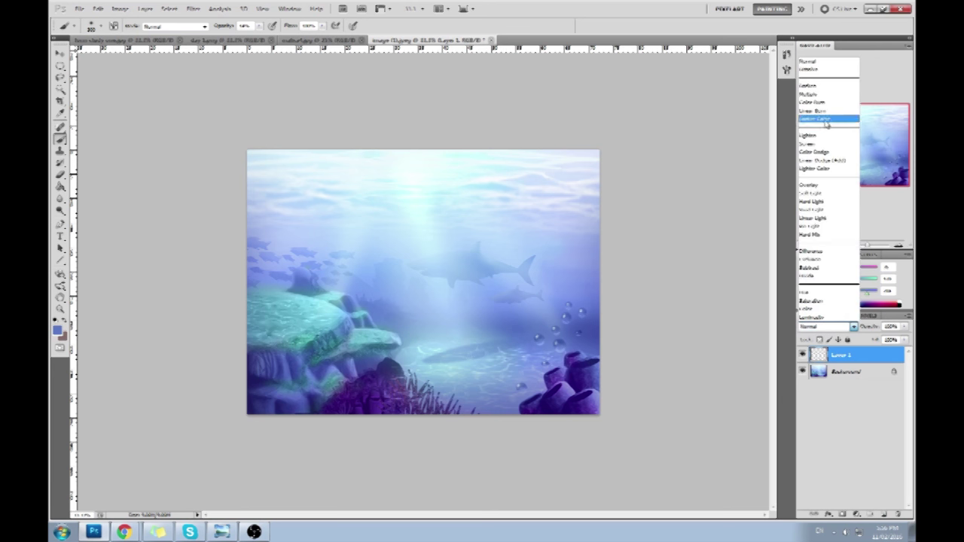
left_click(809, 86)
left_click(586, 297, "alt")
left_click(584, 329, "alt")
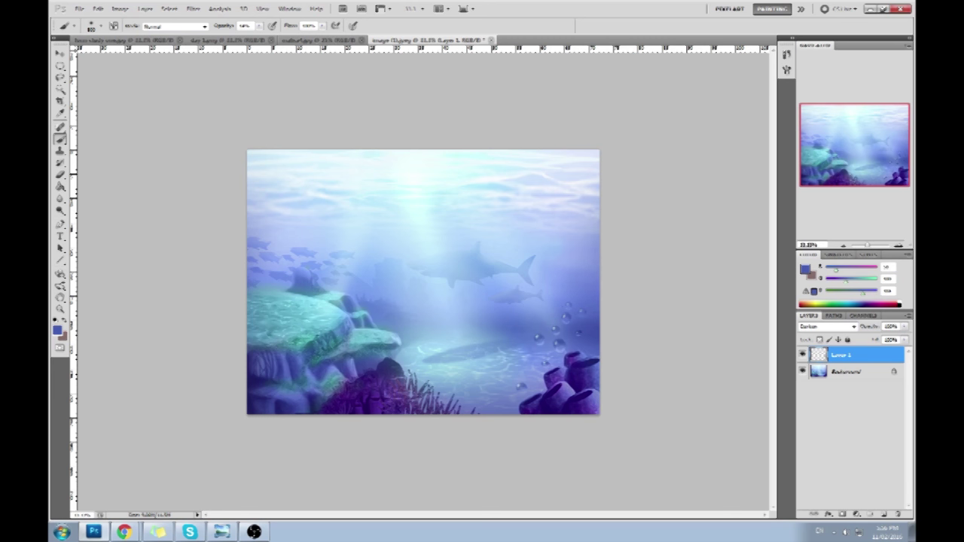
left_click(536, 381, "alt")
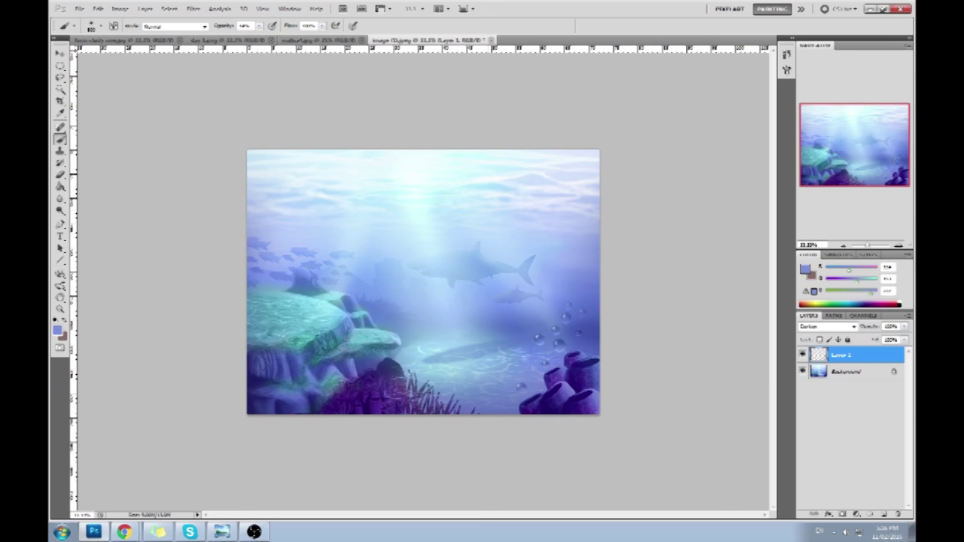
right_click(852, 354)
left_click(832, 339)
Step: Copy the whole finished painting, revert the document to its opening history snapshot, and paste the copy in place as a layer above the original
key("ctrl+a")
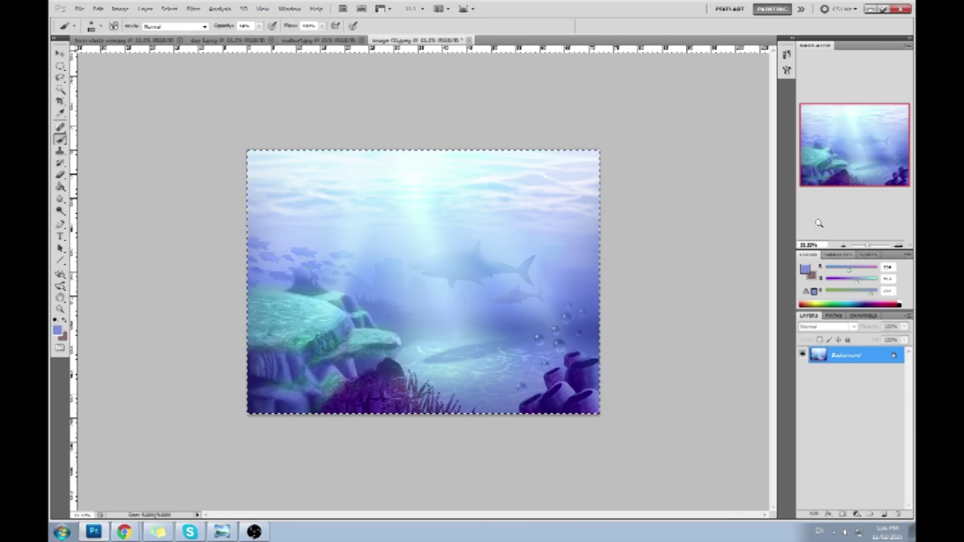
left_click(787, 54)
left_click_drag(772, 316, 771, 71)
left_click(678, 63)
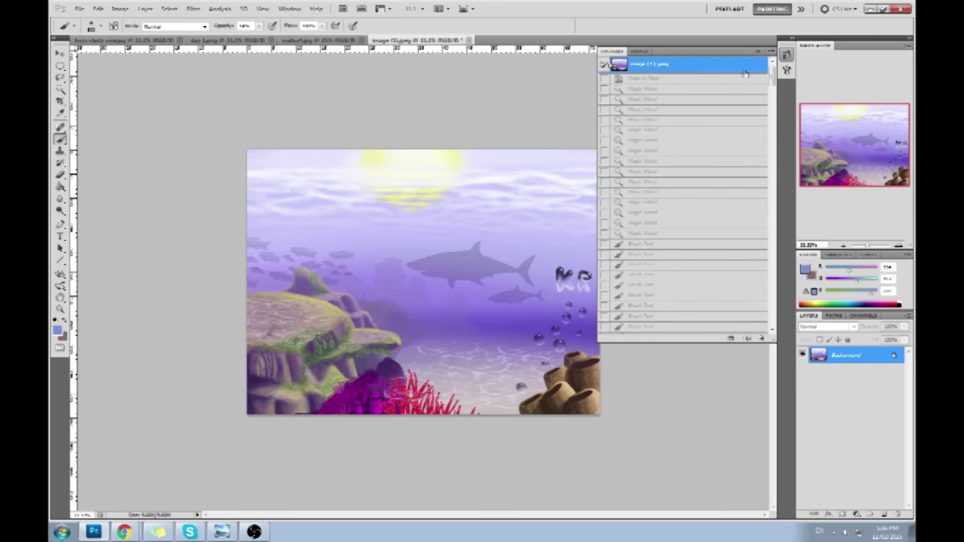
key("ctrl+shift+v")
left_click(756, 52)
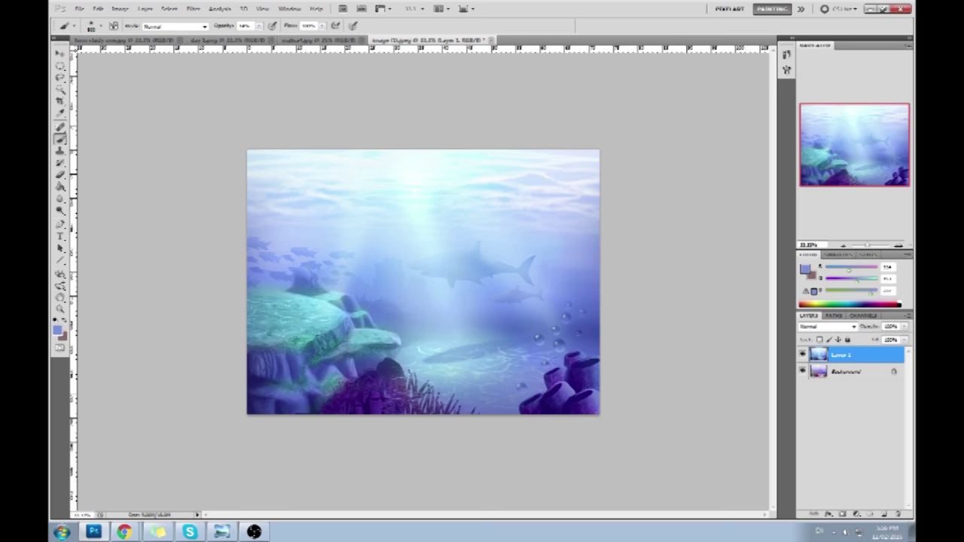
key("alt+Tab")
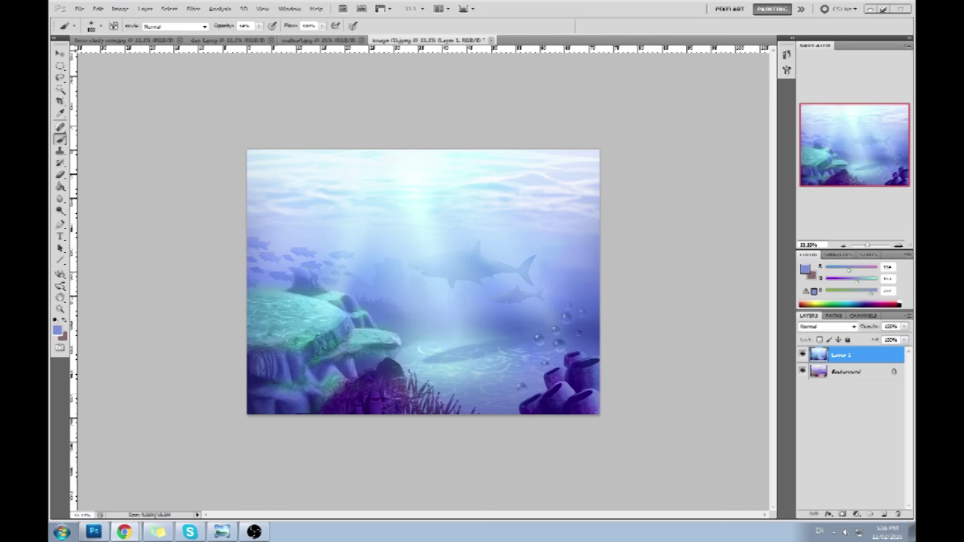
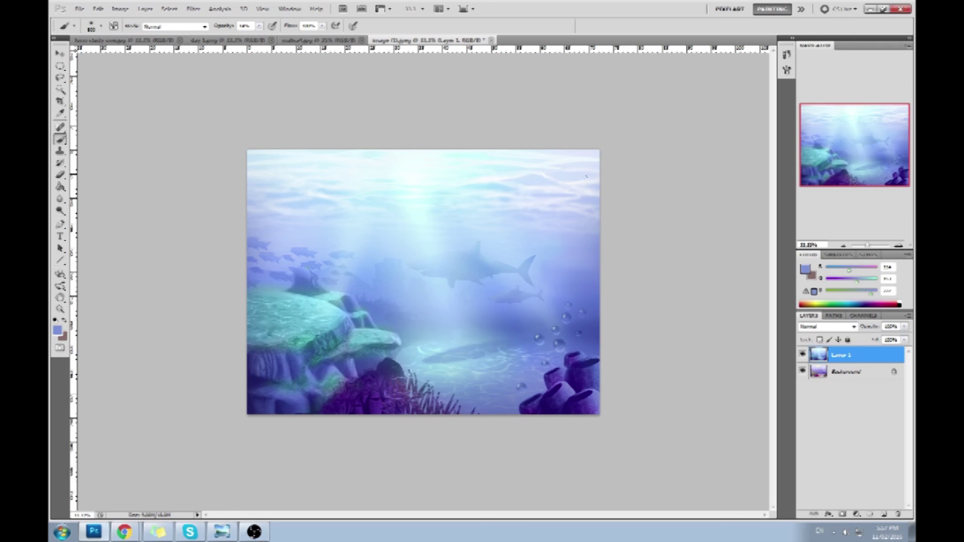
Step: Try to paint soft pale-cyan light rays from the water surface down toward the seabed, and undo the strokes
left_click(429, 228, "alt")
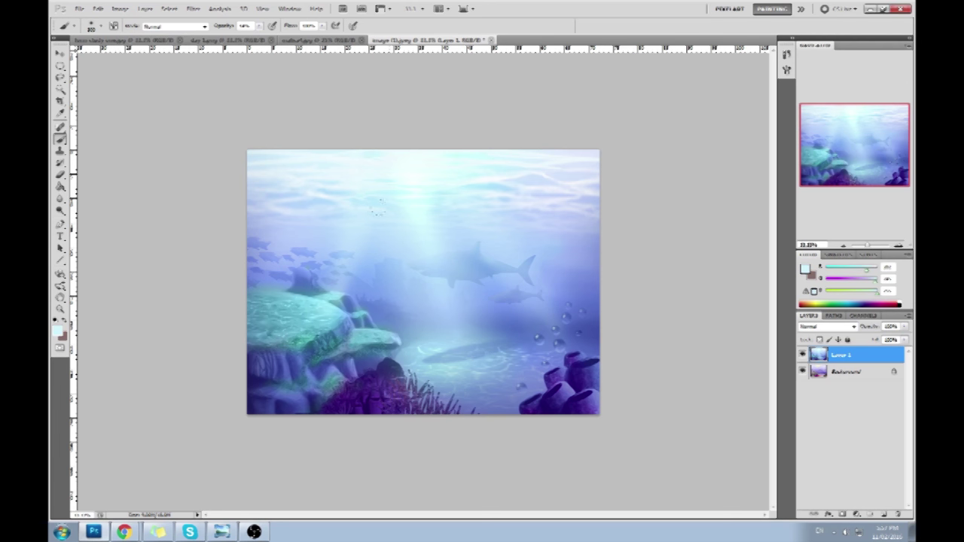
mouse_move(398, 277)
left_mouse_down()
mouse_move(396, 313)
mouse_move(382, 308)
left_mouse_up()
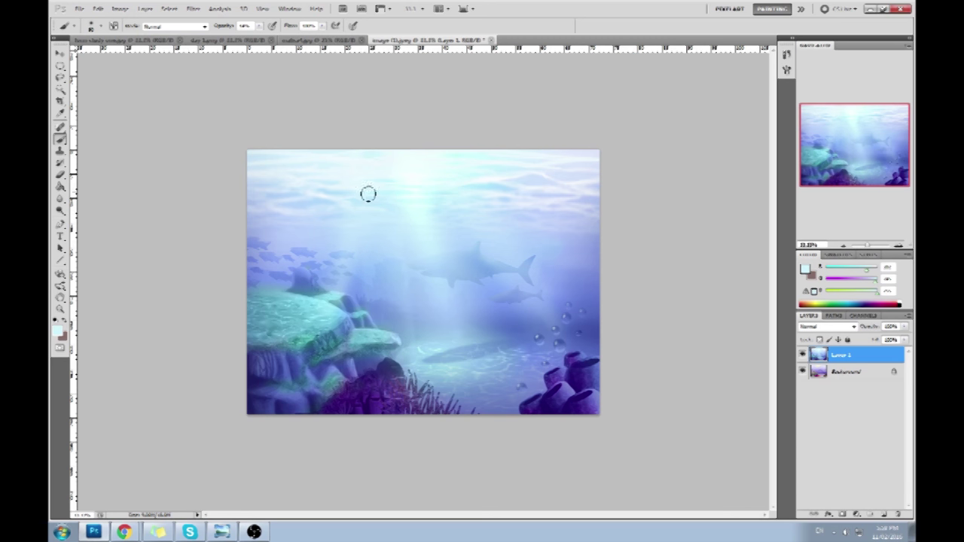
left_click_drag(398, 213, 406, 328)
left_click_drag(402, 263, 397, 346)
left_click_drag(402, 191, 378, 354)
left_click_drag(391, 231, 362, 364)
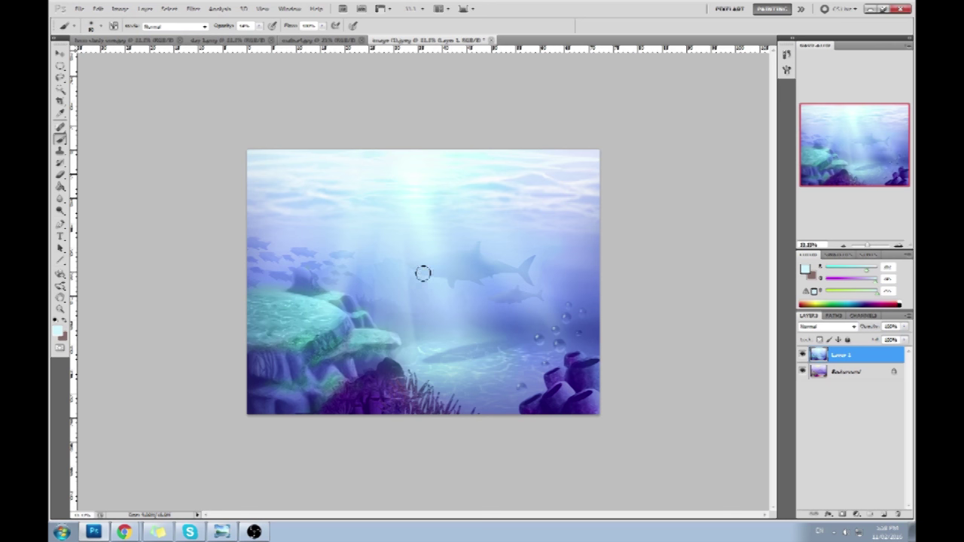
key("ctrl+alt+z")
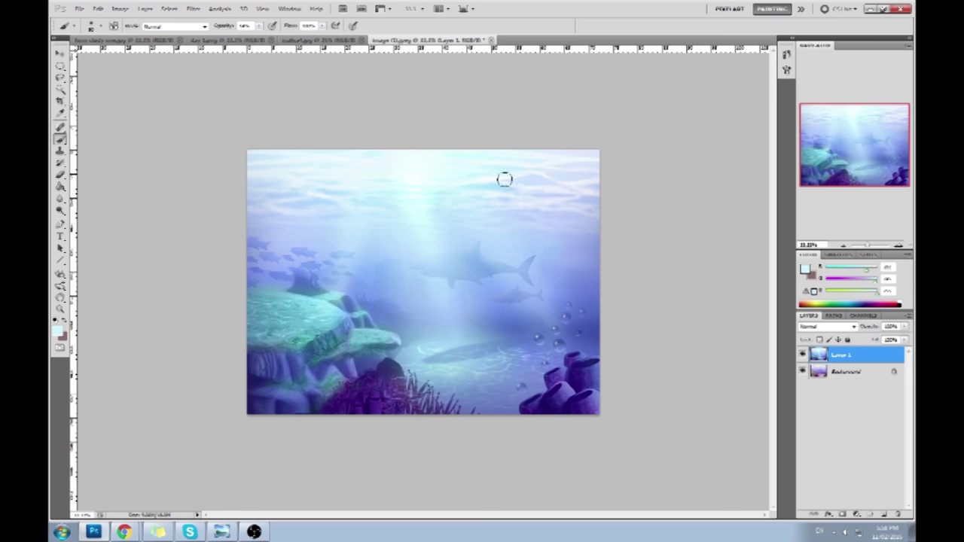
left_click_drag(399, 227, 408, 363)
mouse_move(407, 211)
left_mouse_down()
mouse_move(401, 371)
mouse_move(383, 366)
left_mouse_up()
key("ctrl+alt+z")
key("ctrl+alt+z")
key("ctrl+alt+z")
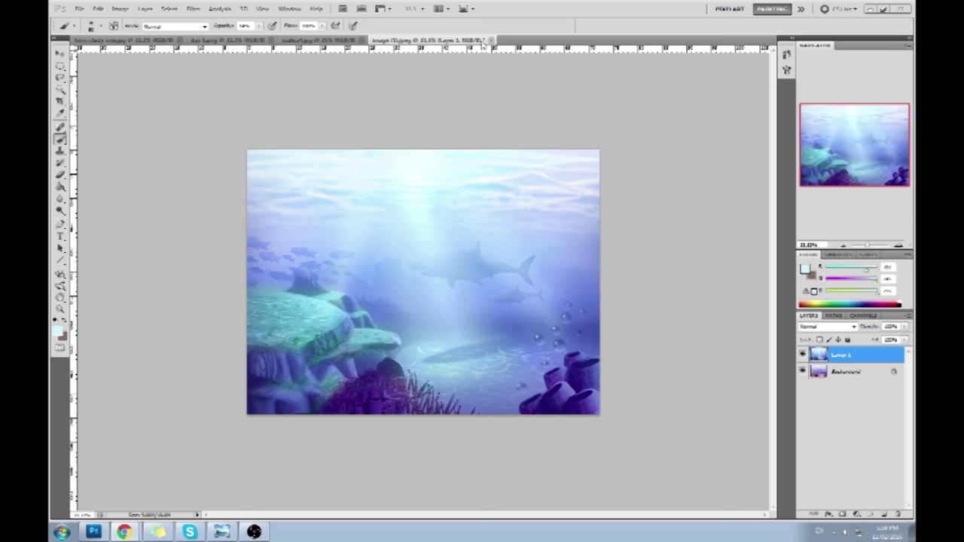
Step: Flatten the underwater image and close its document
right_click(870, 371)
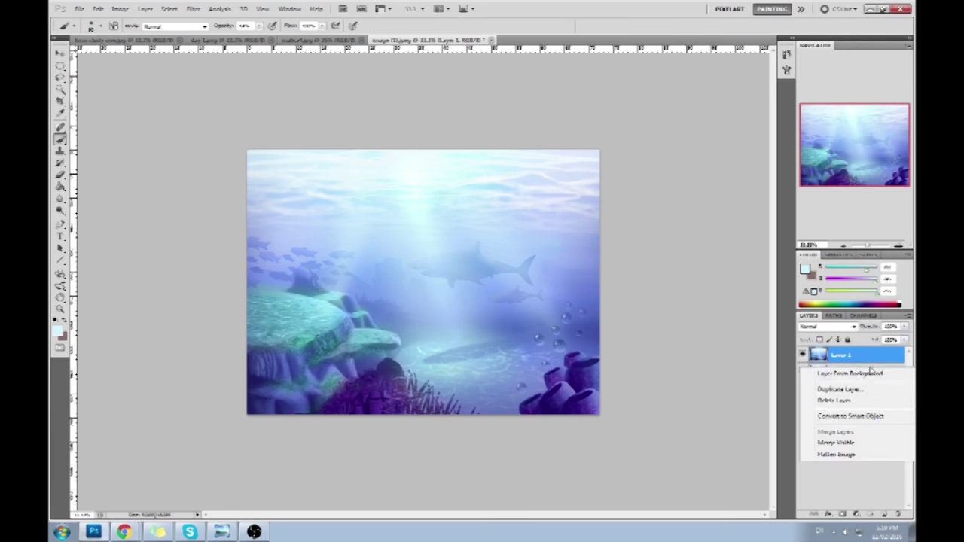
left_click(853, 454)
left_click(470, 40)
left_click(445, 204)
left_click(542, 145)
Step: Open the figure painting in Liquify, enlarge the brush, and warp the shoulder and arm outlines
key("b")
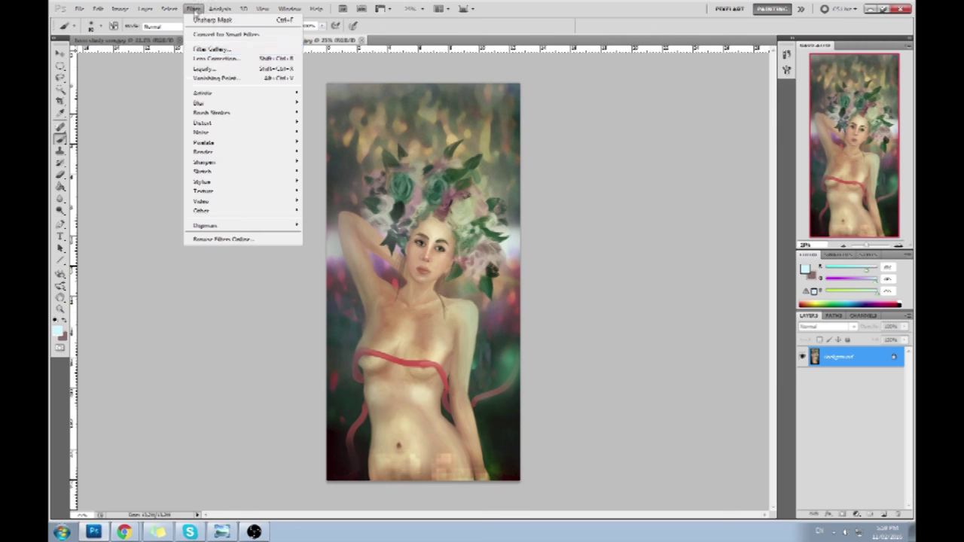
left_click(205, 68)
left_click(866, 87)
left_click_drag(821, 99, 834, 99)
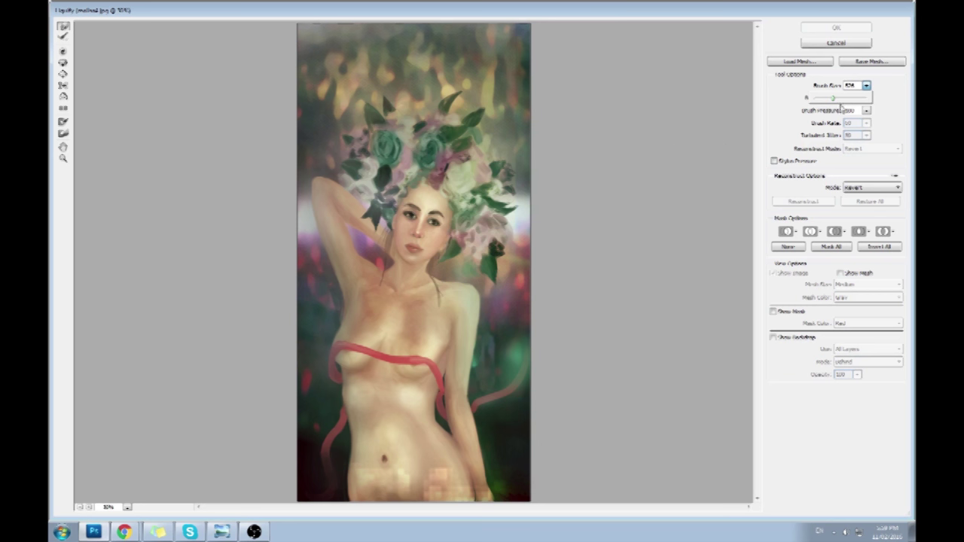
left_click(484, 295)
left_click_drag(486, 294, 481, 287)
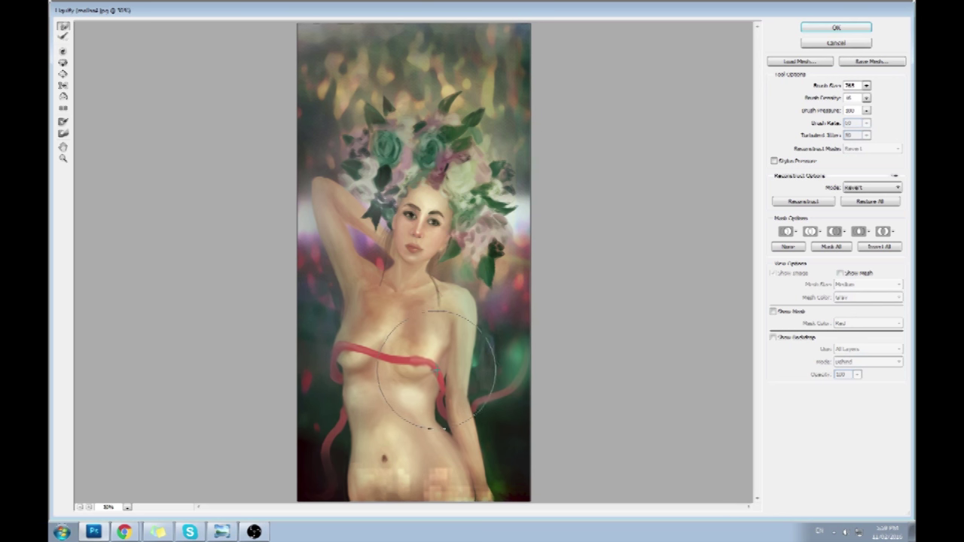
left_click_drag(459, 379, 469, 381)
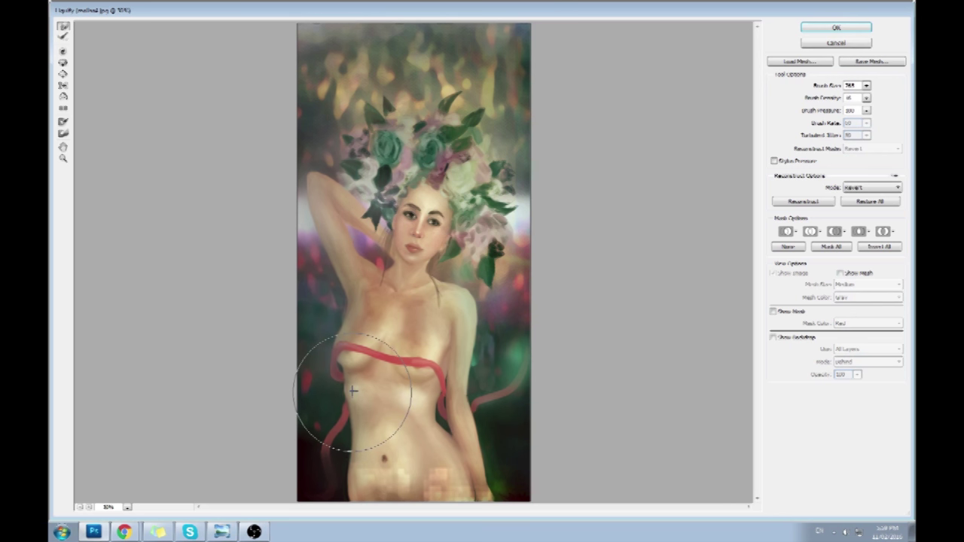
Step: Reduce the Liquify brush size and reshape the contour of the torso on the raised-arm side
left_click(866, 86)
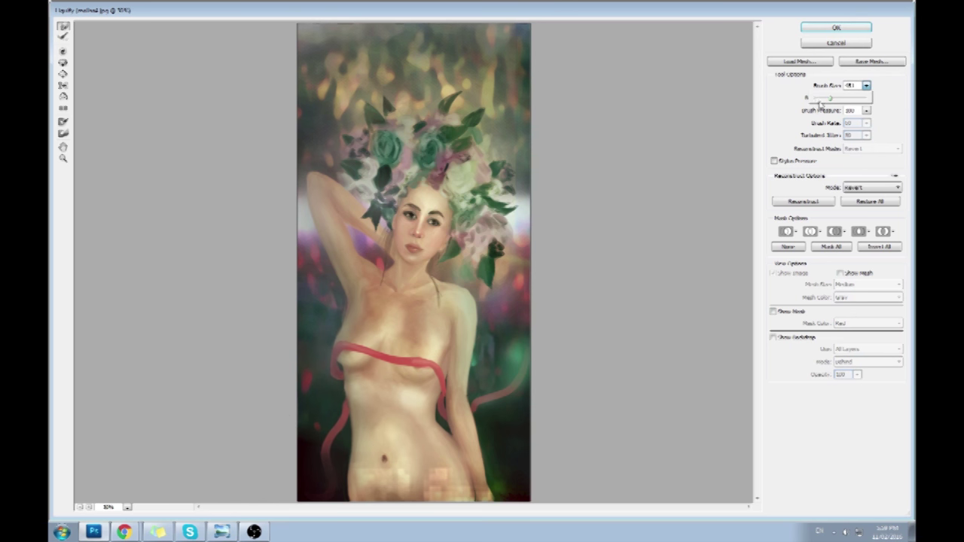
left_click(343, 368)
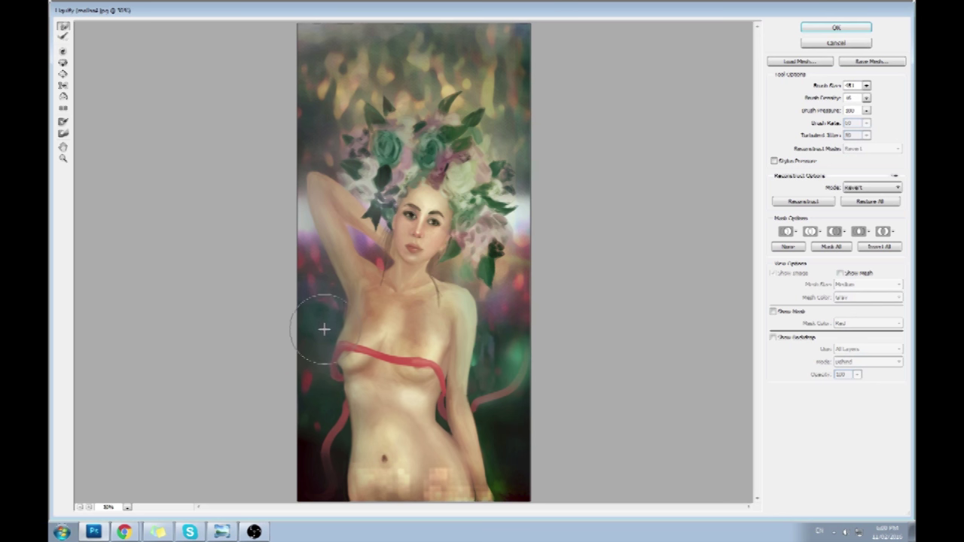
left_click_drag(336, 376, 336, 394)
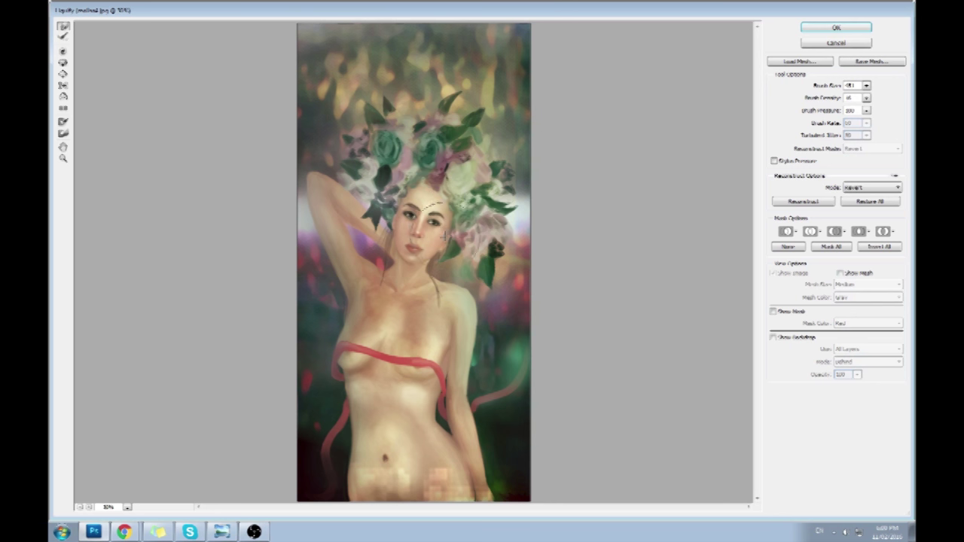
Step: Shrink the Liquify brush further, nudge the forehead area, and apply the distortion
left_click(867, 86)
left_click(822, 99)
left_click(415, 199)
left_click(846, 27)
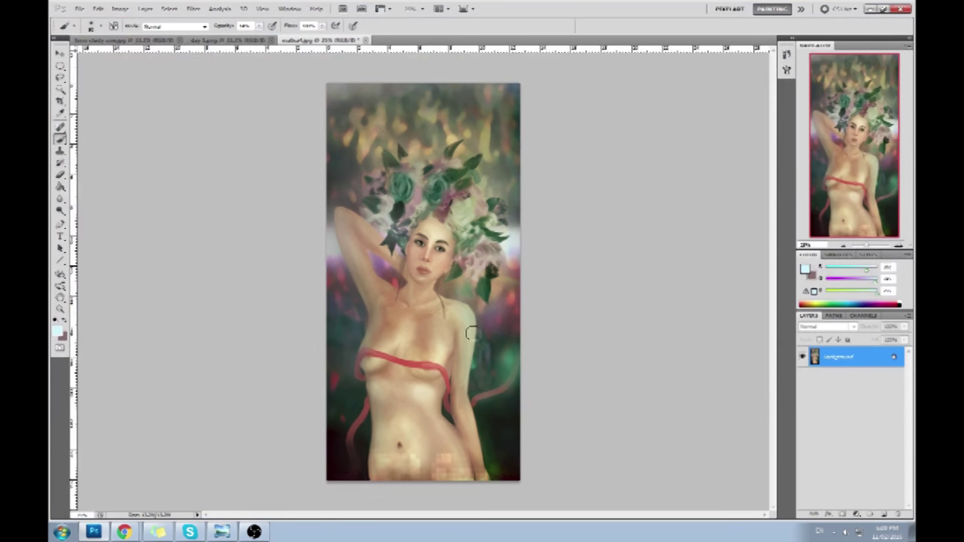
Step: Shift the painting's master hue slightly toward negative with Hue/Saturation and apply it
key("ctrl+u")
left_click_drag(638, 330, 635, 330)
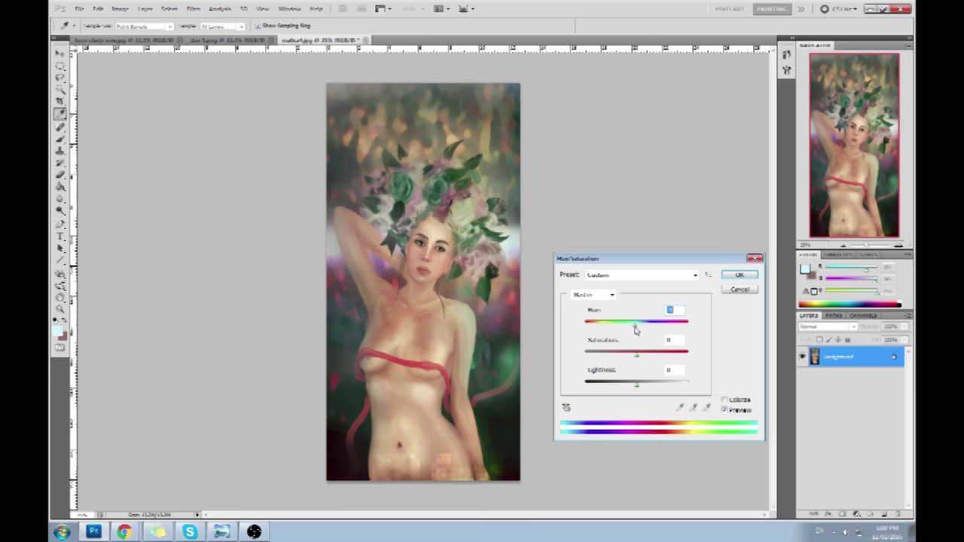
left_click(725, 277)
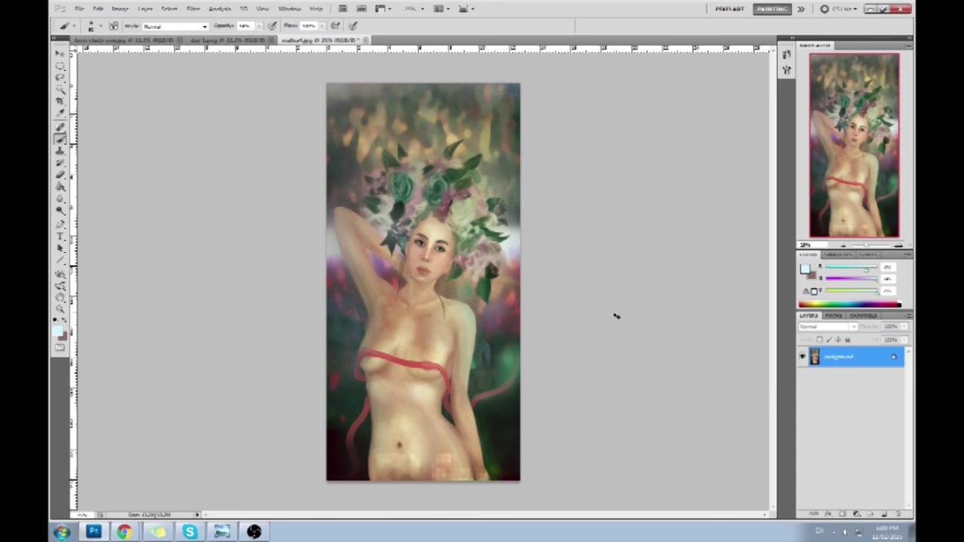
Step: On a new layer, darken the figure's lower end with sampled dark green and glaze sampled light tones over the flowers and face
left_click_drag(441, 251, 452, 258)
left_click(883, 515)
left_click(509, 407, "alt")
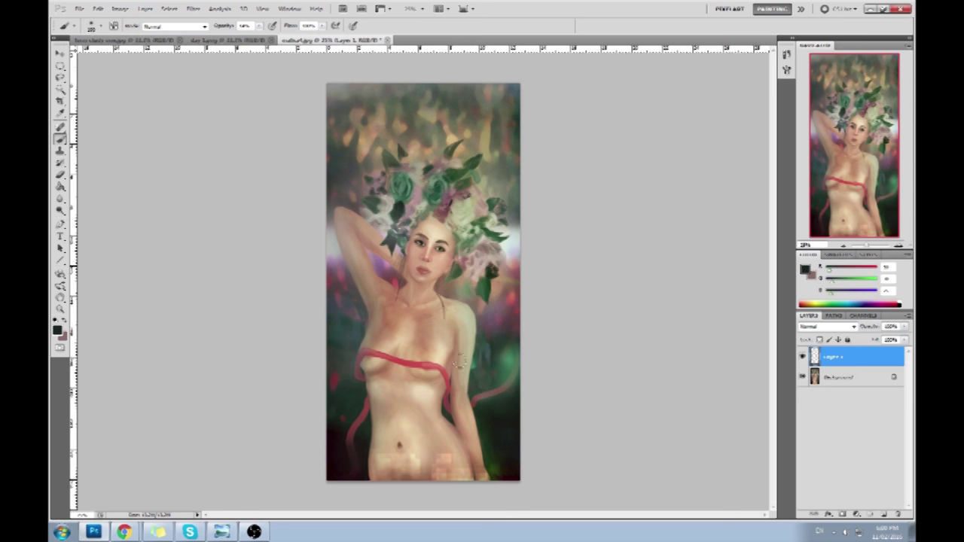
left_click_drag(486, 452, 377, 460)
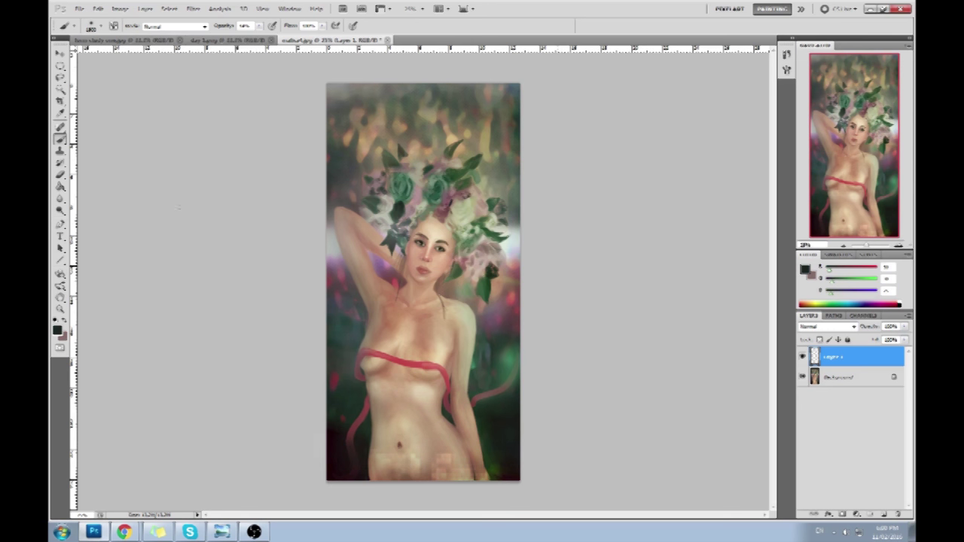
left_click_drag(482, 460, 375, 462)
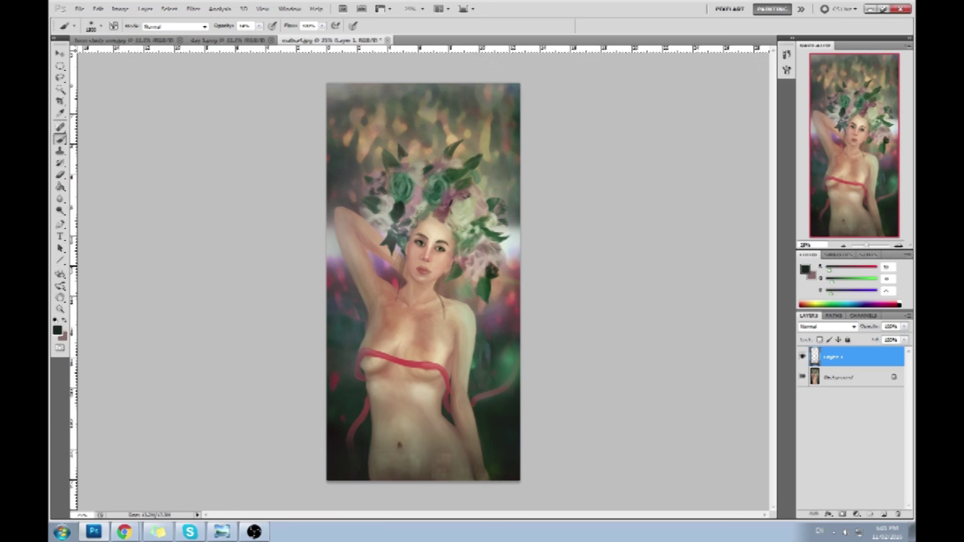
left_click_drag(482, 173, 437, 197, "alt")
left_click_drag(450, 234, 435, 282, "alt")
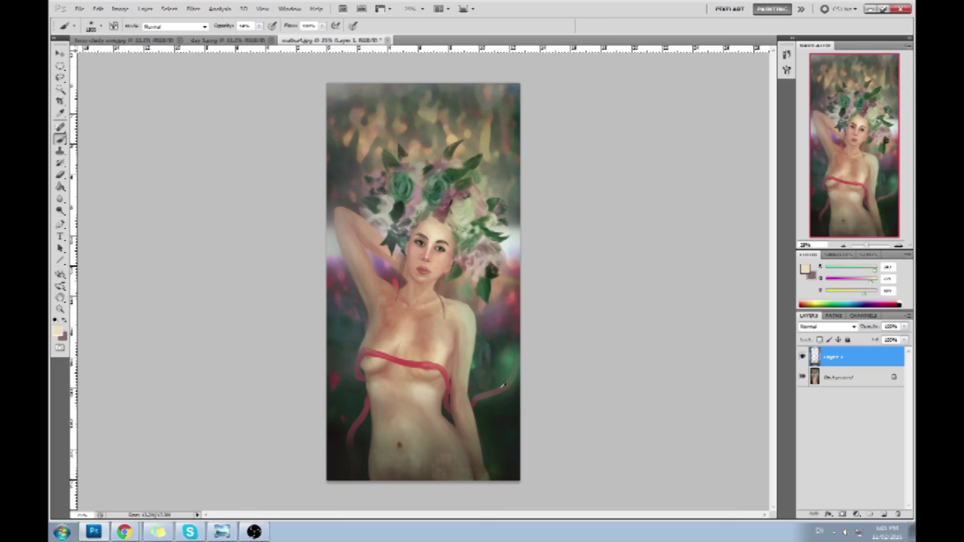
Step: Crop the canvas to trim the background above the flowers and the figure's lower torso
key("c")
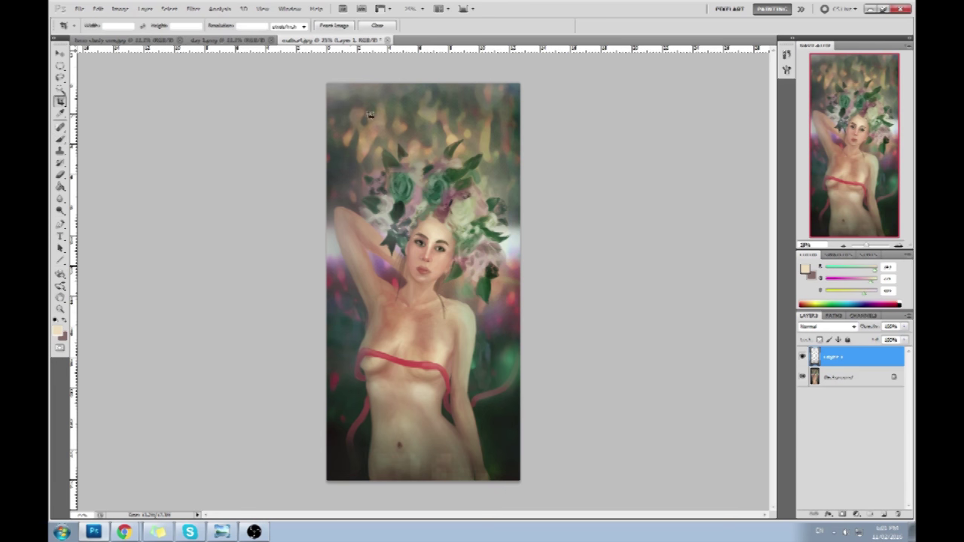
left_click_drag(572, 384, 599, 426)
key("Return")
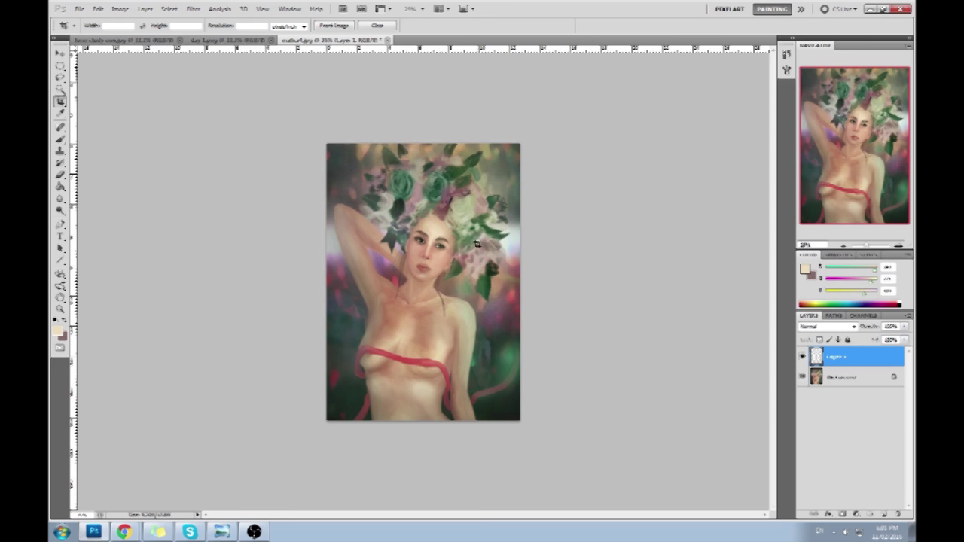
Step: Sample a dark green from the background and softly brush it along the cropped canvas's lower edge
key("b")
left_click(510, 396, "alt")
left_click(430, 445)
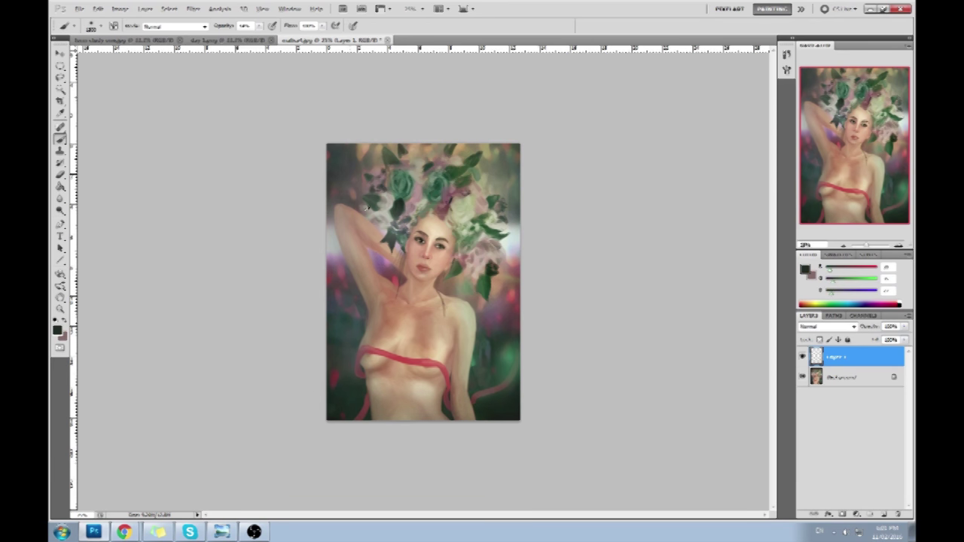
Step: With a textured brush preset at 100% opacity, start covering the raised arm using sampled background colours
right_click(452, 399)
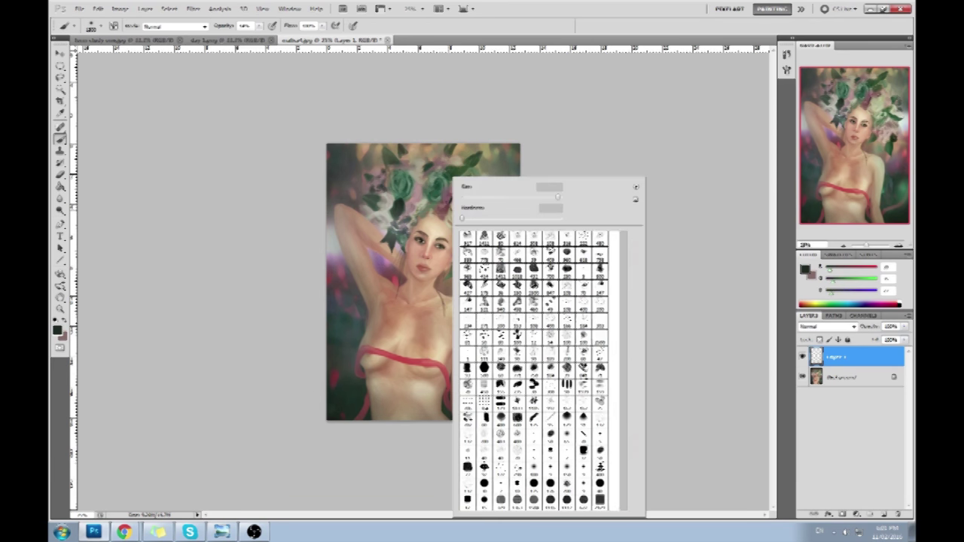
left_click(531, 422)
left_click(687, 350)
left_click(377, 267, "alt")
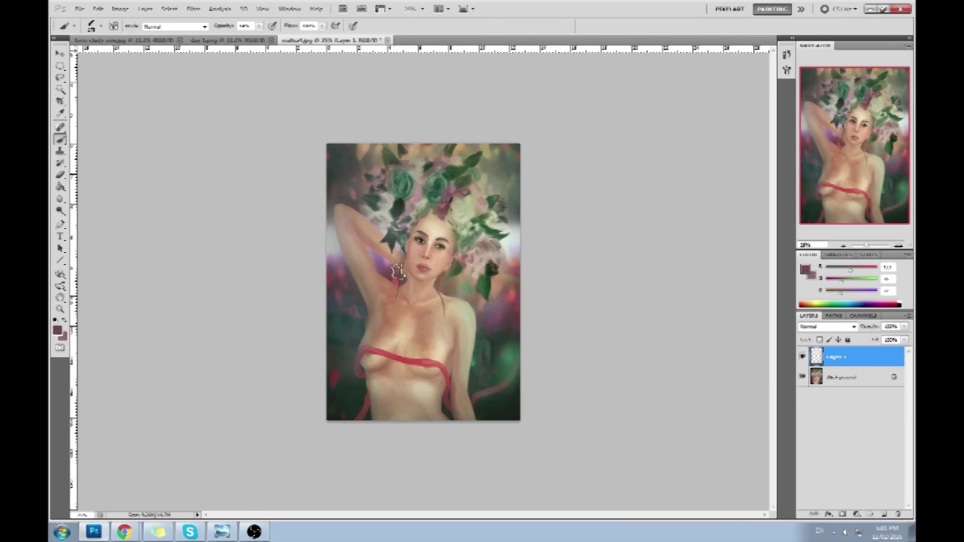
left_click_drag(260, 27, 309, 36)
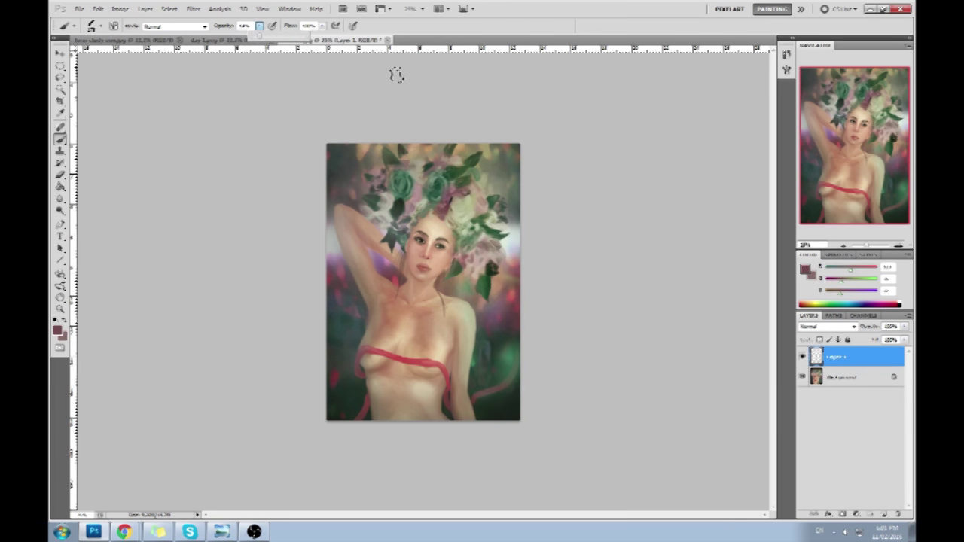
mouse_move(401, 269)
left_mouse_down()
mouse_move(376, 270)
mouse_move(396, 269)
mouse_move(379, 260)
mouse_move(399, 273)
mouse_move(362, 280)
left_mouse_up()
left_click(336, 254, "alt")
mouse_move(340, 238)
left_mouse_down()
mouse_move(354, 252)
mouse_move(366, 244)
mouse_move(348, 215)
mouse_move(353, 205)
mouse_move(366, 234)
mouse_move(392, 244)
mouse_move(359, 243)
mouse_move(346, 257)
left_mouse_up()
Step: Paint out the raised arm beside the head with loose strokes of sampled whites, mauves and background tones
left_click(344, 192, "alt")
left_click(360, 245, "alt")
left_click(368, 253, "alt")
mouse_move(333, 198)
left_mouse_down()
mouse_move(321, 218)
mouse_move(320, 275)
mouse_move(344, 227)
mouse_move(332, 266)
left_mouse_up()
left_click(342, 263, "alt")
mouse_move(333, 225)
left_mouse_down()
mouse_move(355, 255)
mouse_move(366, 240)
mouse_move(354, 242)
mouse_move(369, 194)
mouse_move(356, 200)
mouse_move(361, 230)
mouse_move(399, 257)
mouse_move(364, 254)
mouse_move(386, 216)
mouse_move(364, 202)
mouse_move(516, 257)
mouse_move(390, 217)
mouse_move(348, 218)
mouse_move(368, 205)
mouse_move(354, 245)
mouse_move(456, 208)
mouse_move(434, 249)
mouse_move(374, 252)
mouse_move(389, 251)
mouse_move(391, 261)
mouse_move(329, 263)
left_mouse_up()
left_click(368, 243, "alt")
left_click(355, 199, "alt")
left_click(394, 265, "alt")
left_click(509, 260, "alt")
left_click(336, 258, "alt")
left_click(377, 249, "alt")
Step: Block in a lowered arm from the shoulder down beside the torso with sampled skin tones
left_click(357, 295, "alt")
left_click(380, 300, "alt")
mouse_move(375, 296)
left_mouse_down()
mouse_move(373, 307)
mouse_move(379, 295)
left_mouse_up()
mouse_move(366, 333)
left_mouse_down()
mouse_move(368, 308)
mouse_move(355, 413)
left_mouse_up()
left_click(386, 346, "alt")
left_click(367, 298, "alt")
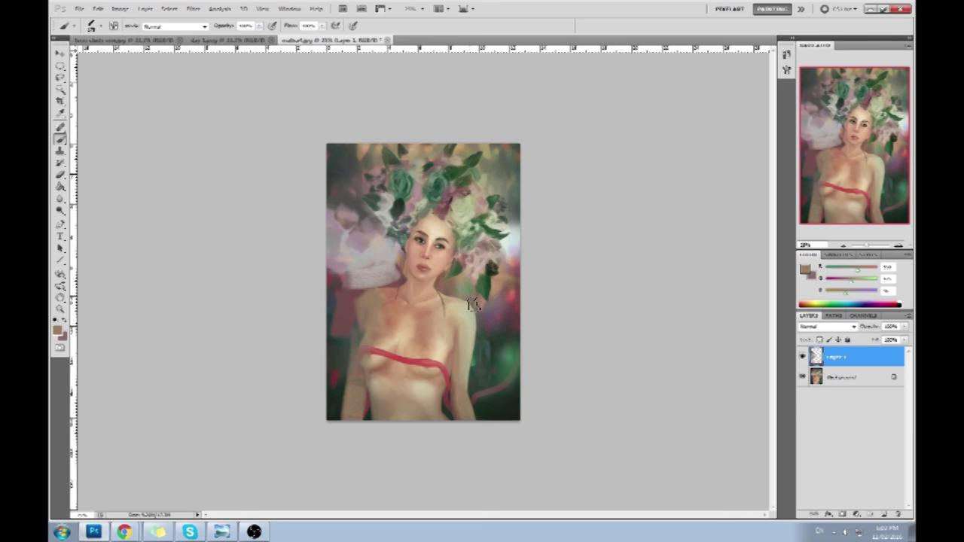
Step: Crop the canvas slightly to trim a narrow strip from its sides
key("c")
left_click_drag(316, 136, 515, 471)
key("Return")
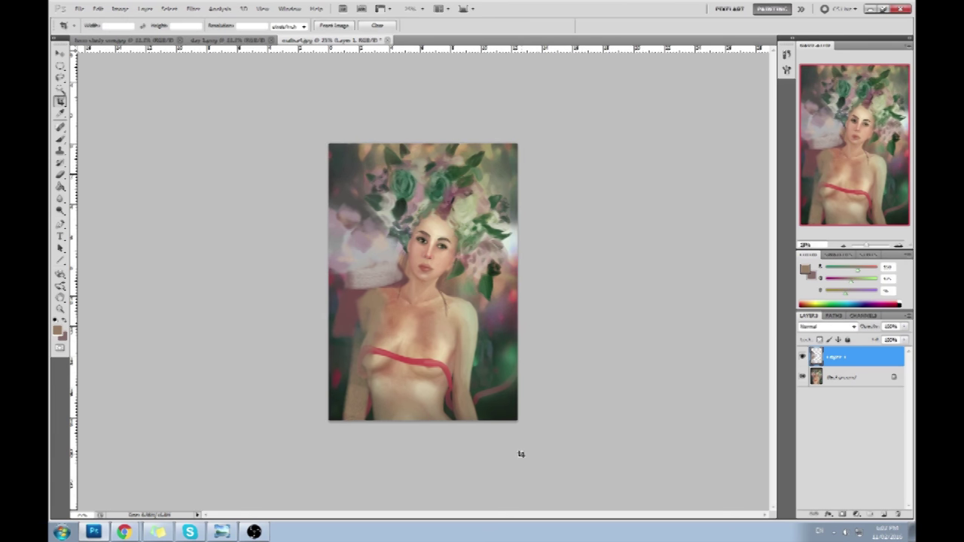
Step: Set the Sponge tool to Saturate mode, flatten the image, and boost the colour of the flower headdress
key("b")
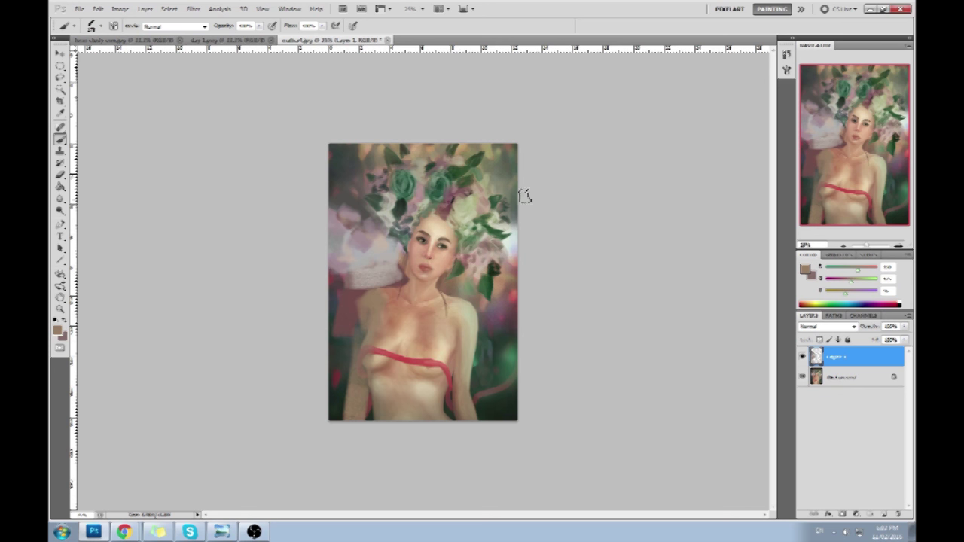
right_click(60, 210)
left_click(89, 209)
left_click(177, 27)
left_click(172, 43)
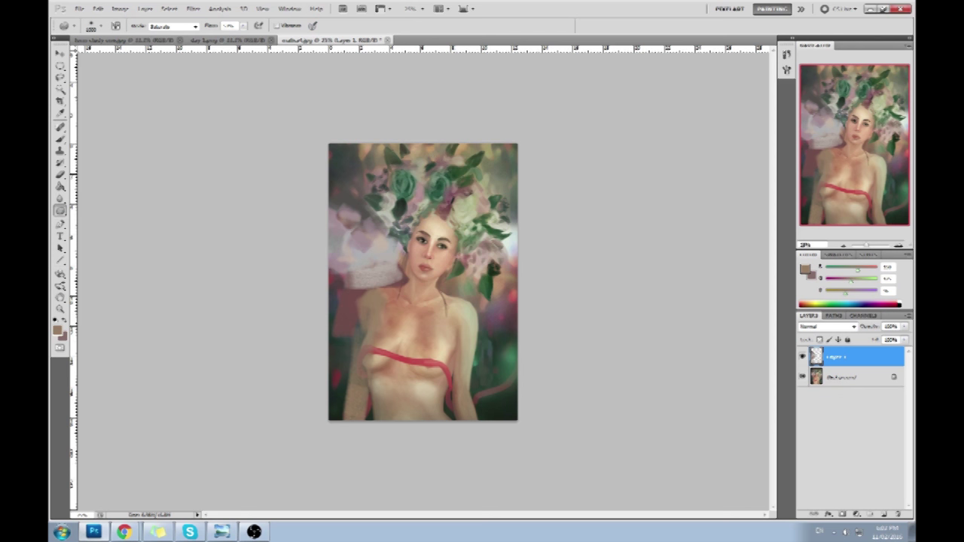
right_click(865, 363)
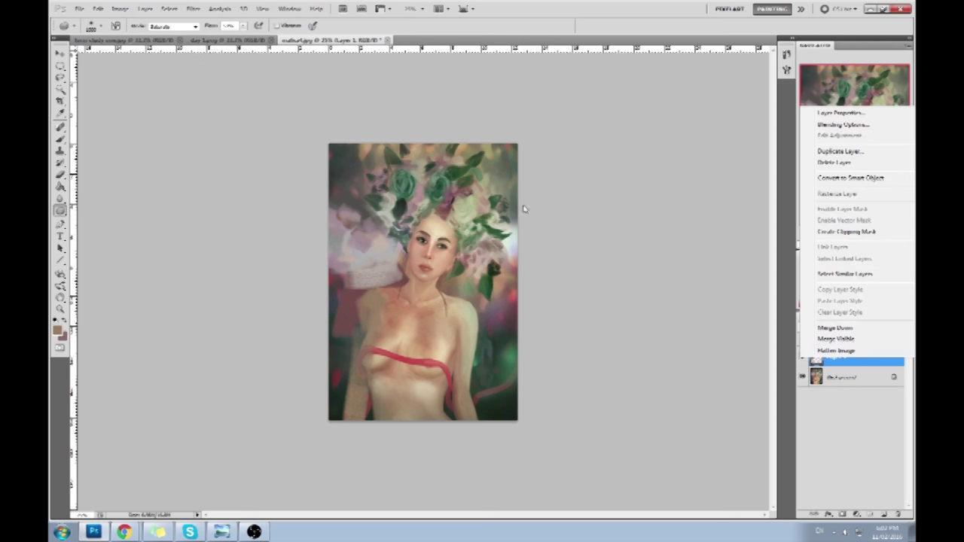
left_click(866, 351)
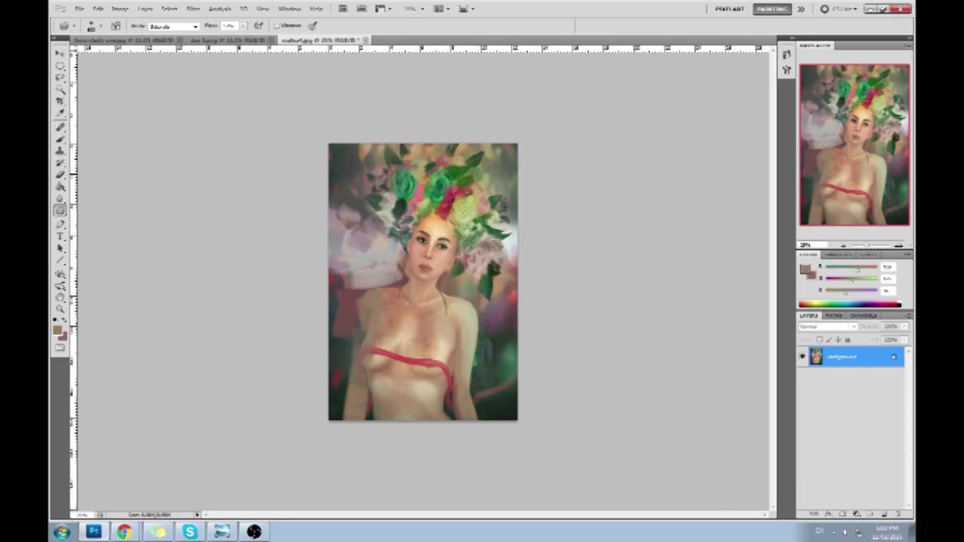
Step: Copy the whole saturated image, revert the history to the Crop state, and paste the copy as a new layer on top
key("ctrl+a")
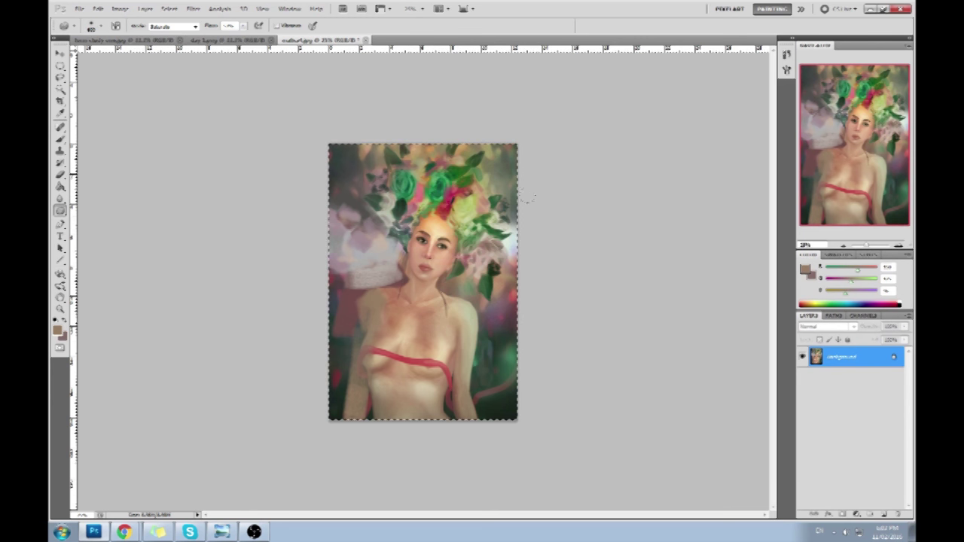
left_click(787, 54)
left_click(640, 235)
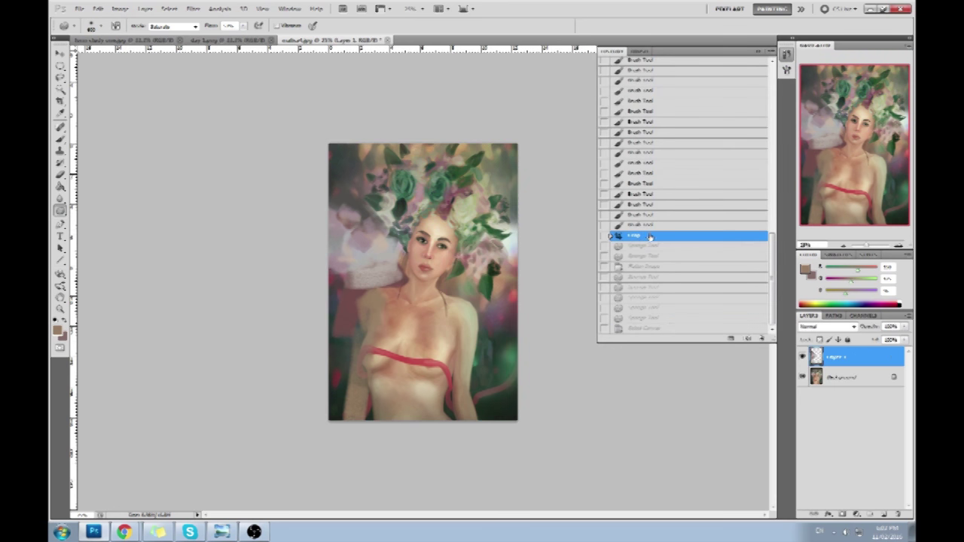
key("ctrl+shift+v")
left_click(755, 55)
key("e")
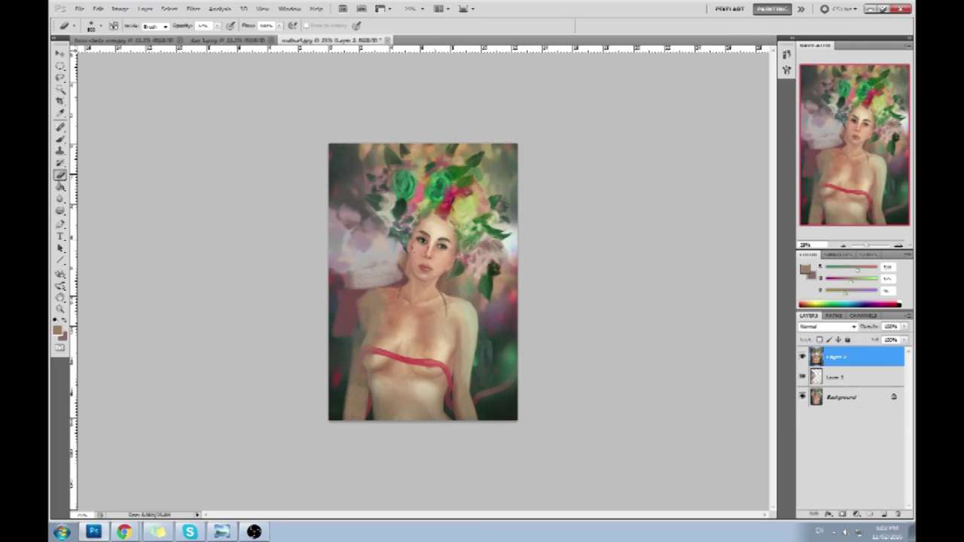
Step: Retouch the face with the Brush tool using sampled skin tones, and flatten the image
key("b")
left_click(434, 230, "alt")
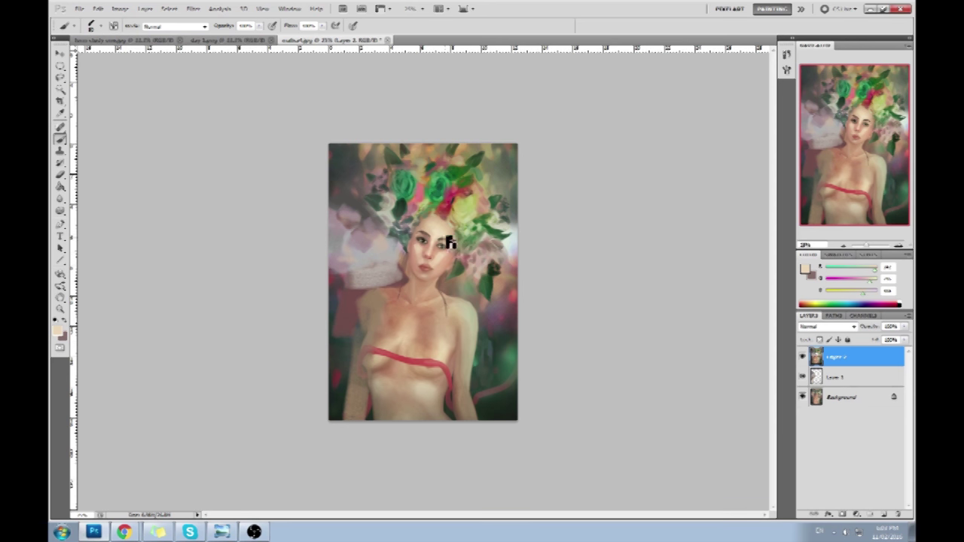
left_click(446, 263, "alt")
left_click(444, 259, "alt")
left_click(442, 264, "alt")
left_click(440, 265, "alt")
left_click(438, 280, "alt")
right_click(871, 352)
left_click(861, 341)
Step: Open the Liquify filter and reshape the face with a large Forward Warp brush
left_click(198, 11)
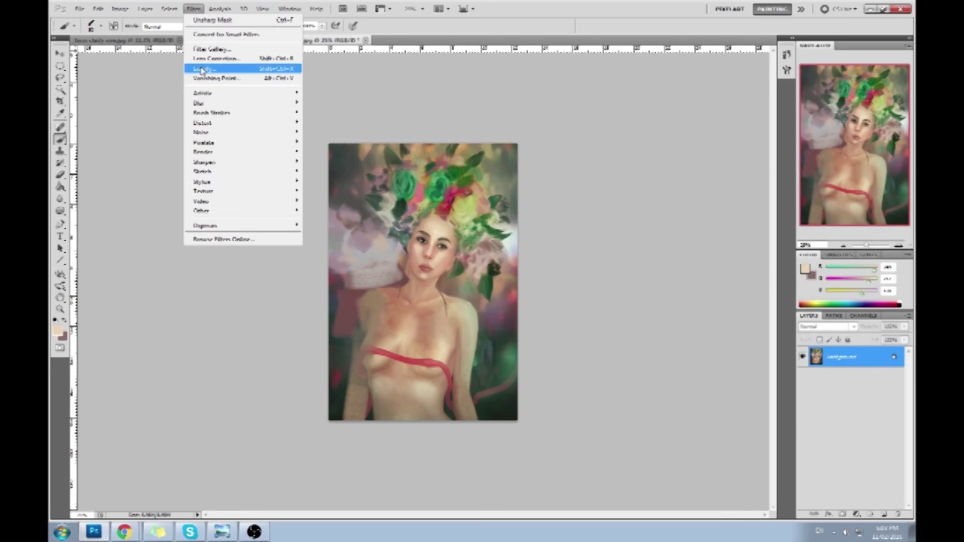
left_click(204, 71)
left_click(63, 26)
left_click(867, 86)
left_click(831, 98)
mouse_move(451, 200)
left_mouse_down()
mouse_move(453, 176)
mouse_move(459, 208)
left_mouse_up()
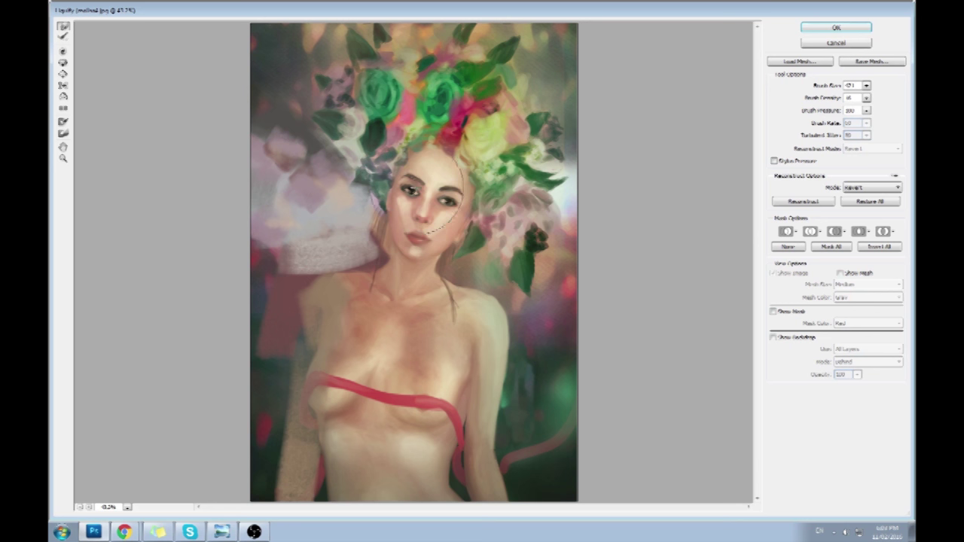
left_click(866, 86)
left_click(822, 98)
left_click(432, 191)
Step: Reduce the Liquify brush size and refine the shape of the mouth and lower face with Forward Warp
left_click(867, 85)
left_click_drag(821, 98, 828, 98)
left_click(63, 62)
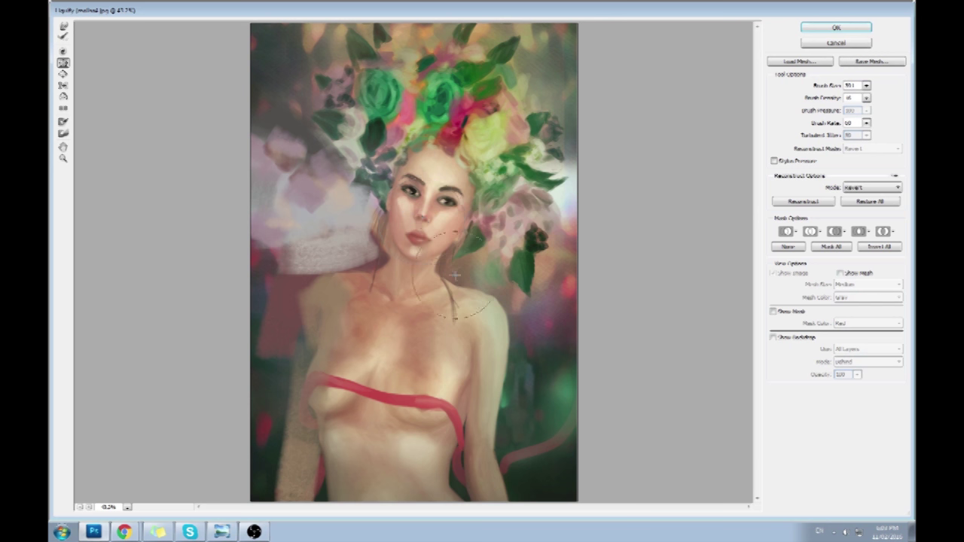
left_click(63, 26)
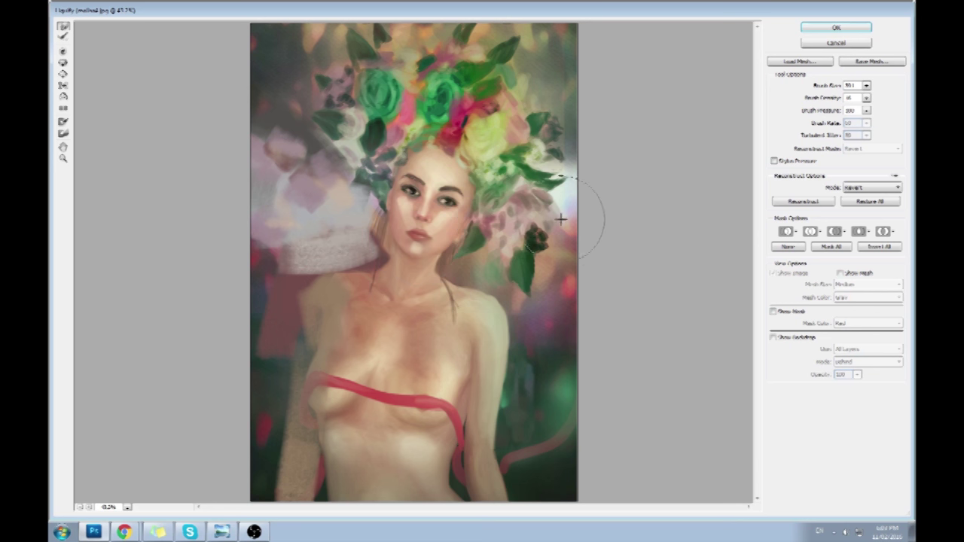
left_click(867, 85)
left_click(420, 230)
left_click(63, 63)
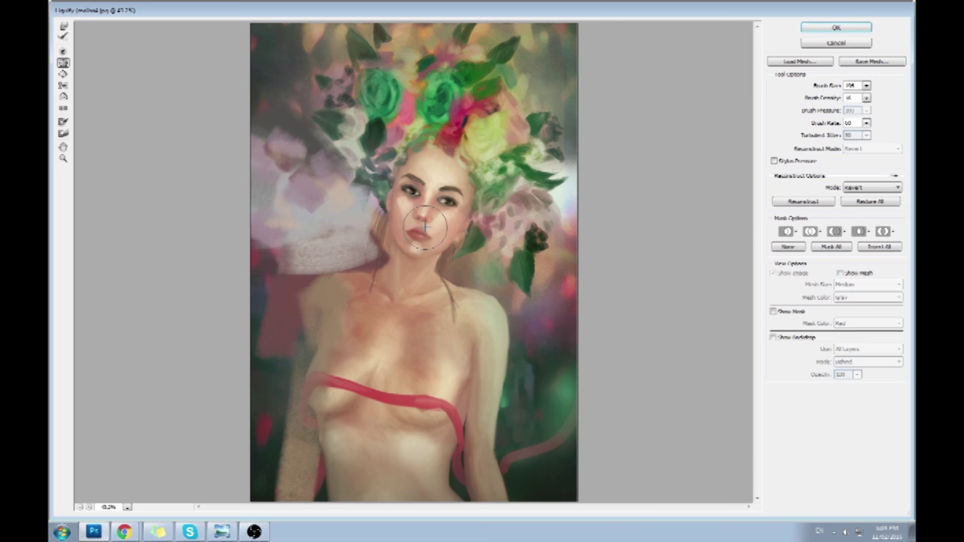
left_click(64, 27)
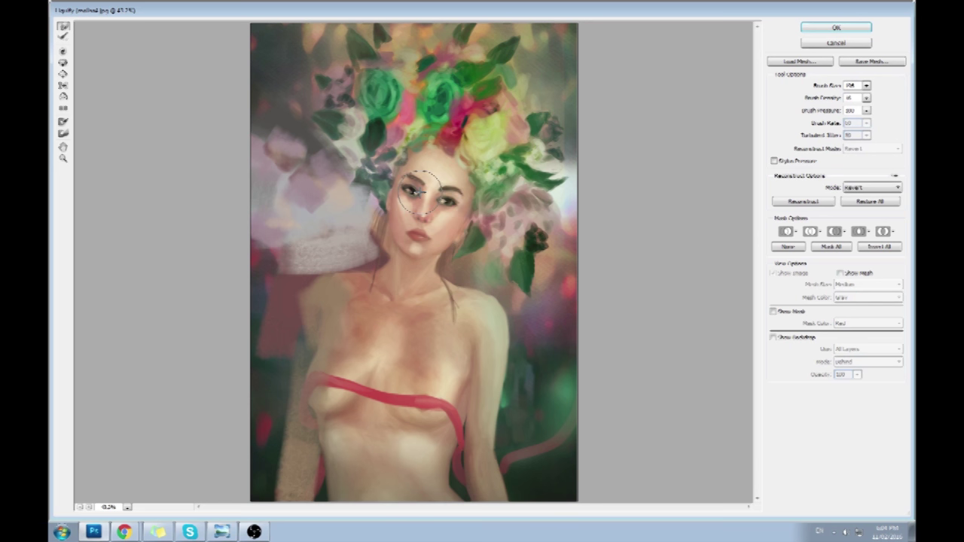
Step: Adjust the eyes and eyebrows with a small Forward Warp brush, and apply the Liquify changes
key("alt")
left_click(867, 85)
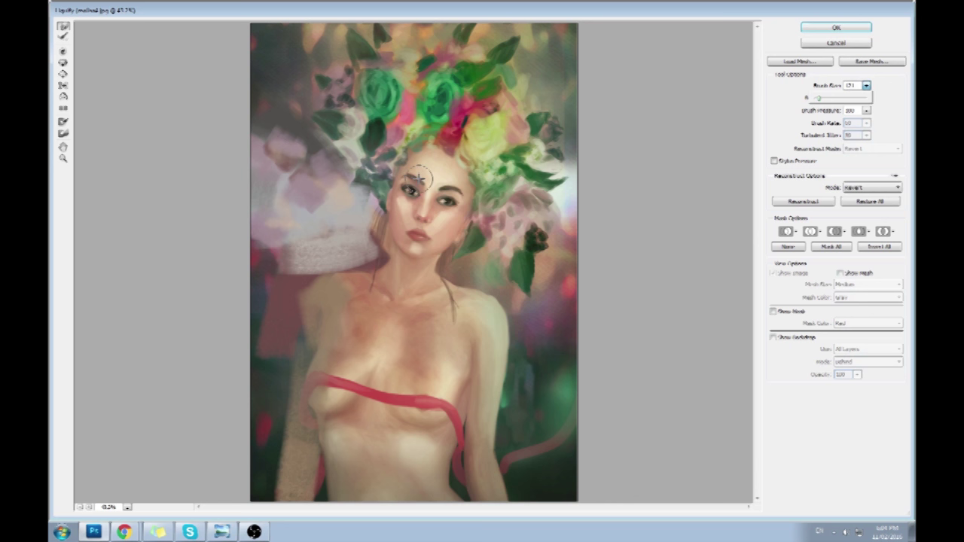
left_click(404, 195)
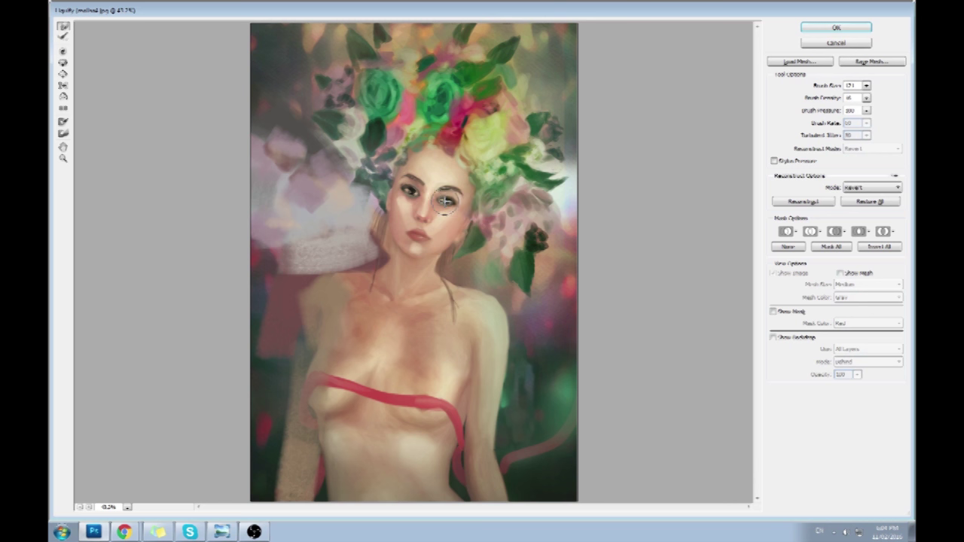
key("alt")
left_click(867, 87)
left_click_drag(818, 100, 822, 100)
left_click(446, 174)
left_click(837, 28)
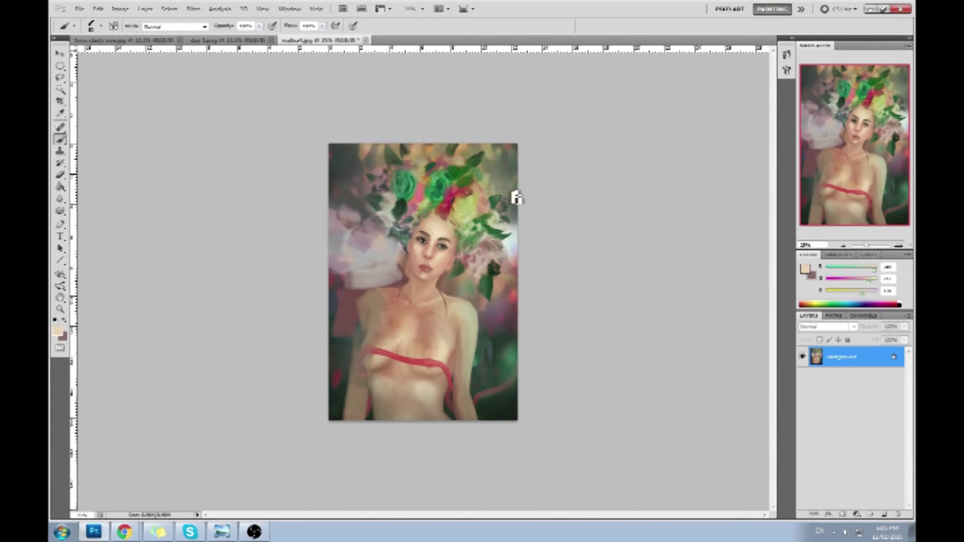
Step: Reopen Liquify, push the contours of the face with a larger Forward Warp brush, and apply the filter
key("ctrl+plus")
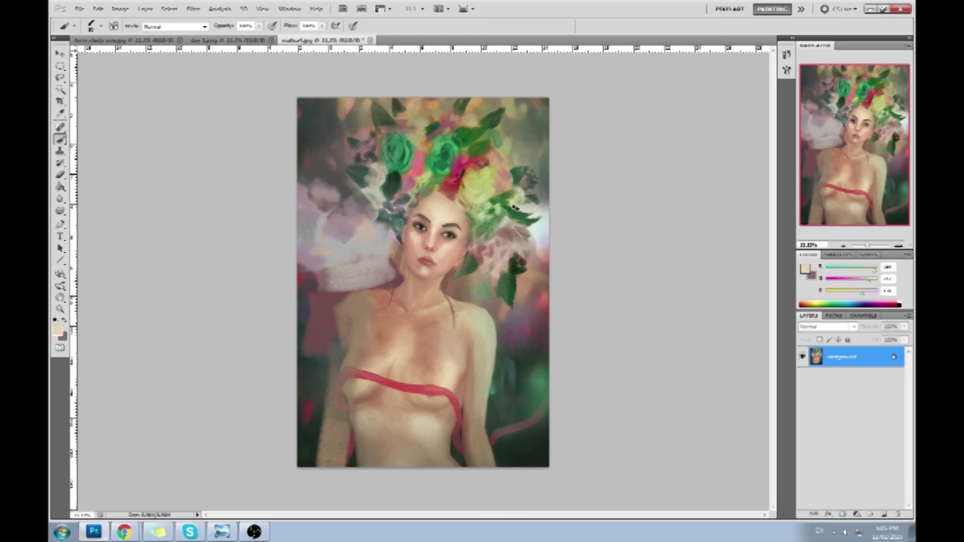
left_click(193, 8)
left_click(207, 69)
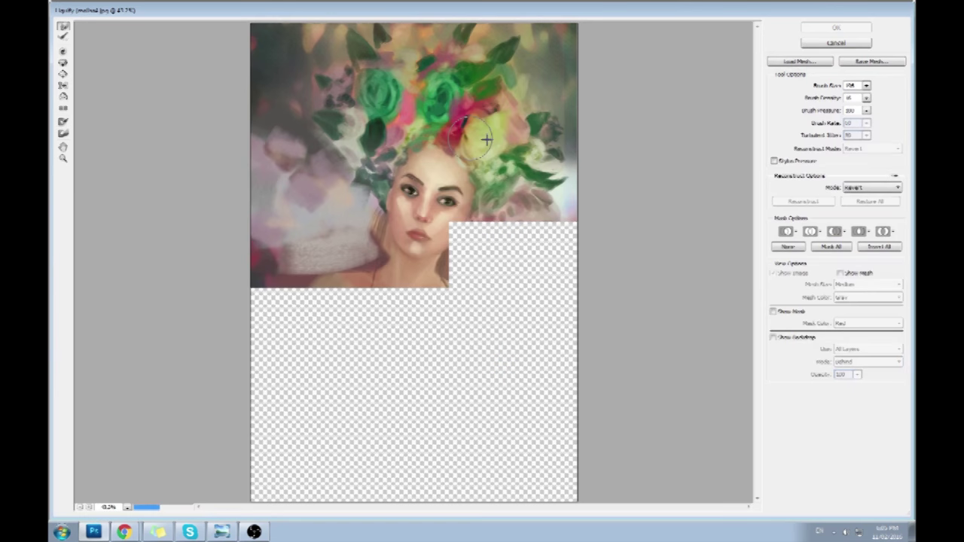
left_click(867, 86)
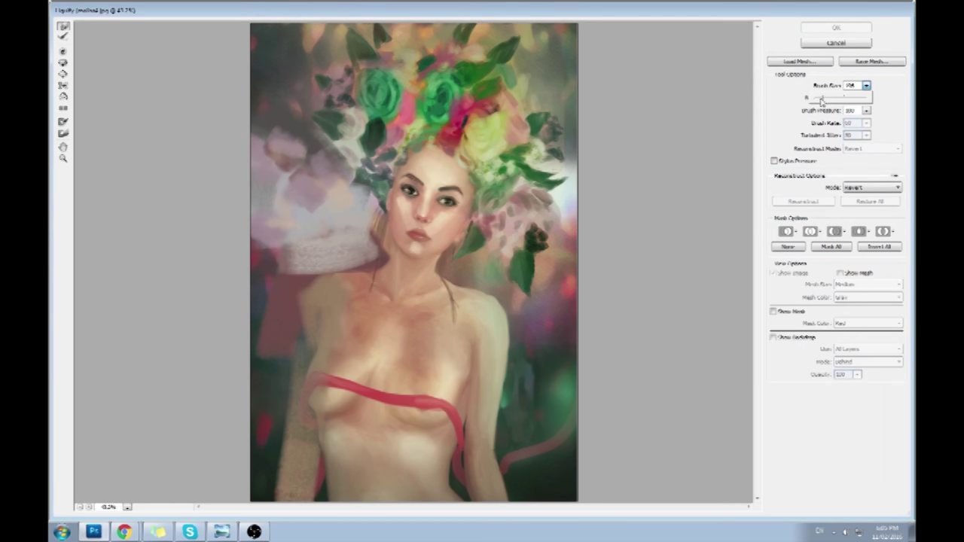
left_click(427, 189)
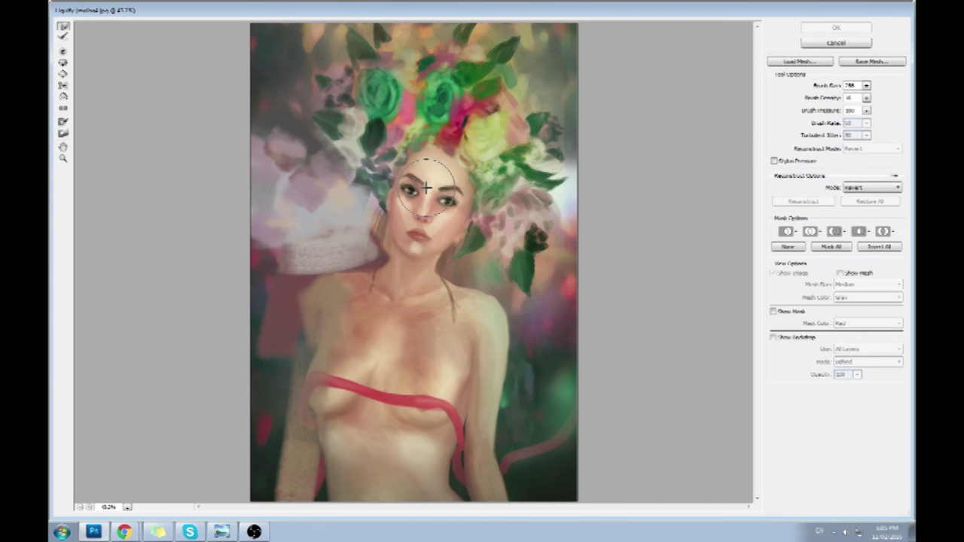
left_click(429, 190)
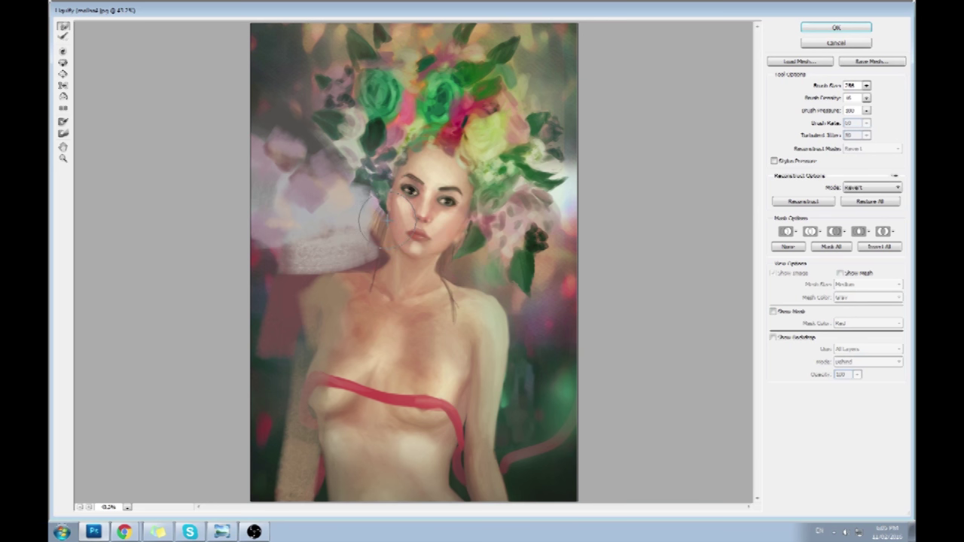
left_click(836, 28)
Step: Touch up the eye and eyebrow on the figure's left side with sampled dark browns, blending with the Smudge tool
left_click_drag(60, 199, 122, 215)
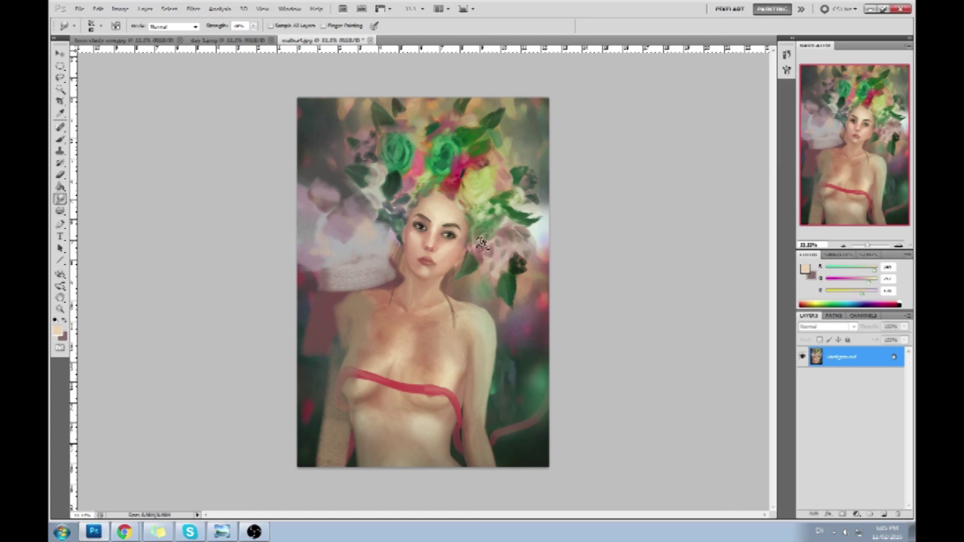
key("b")
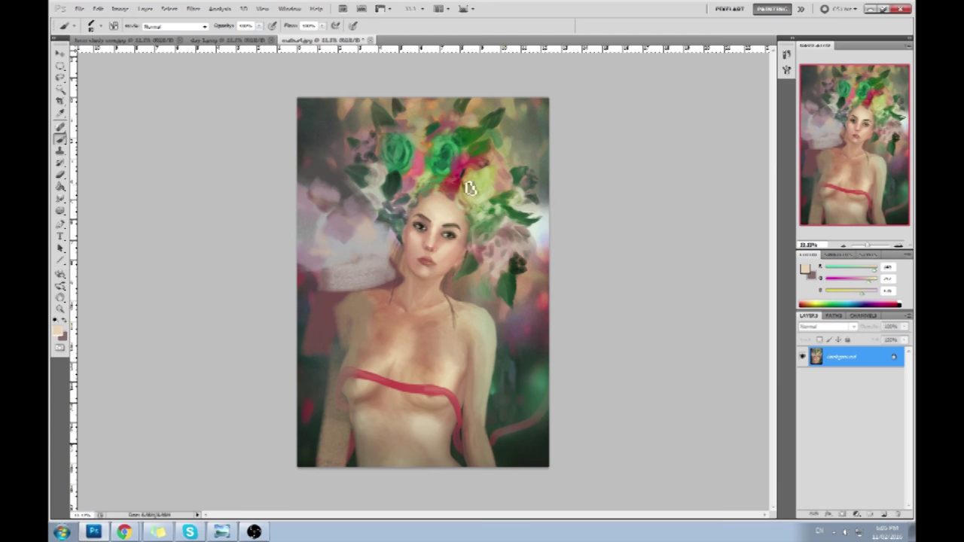
left_click(452, 231, "alt")
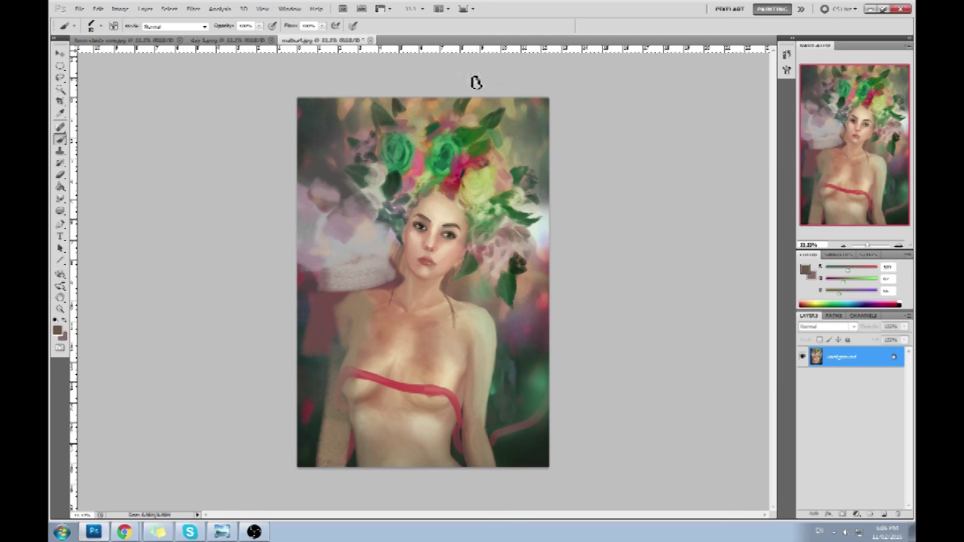
left_click(456, 229, "alt")
left_click_drag(60, 199, 113, 220)
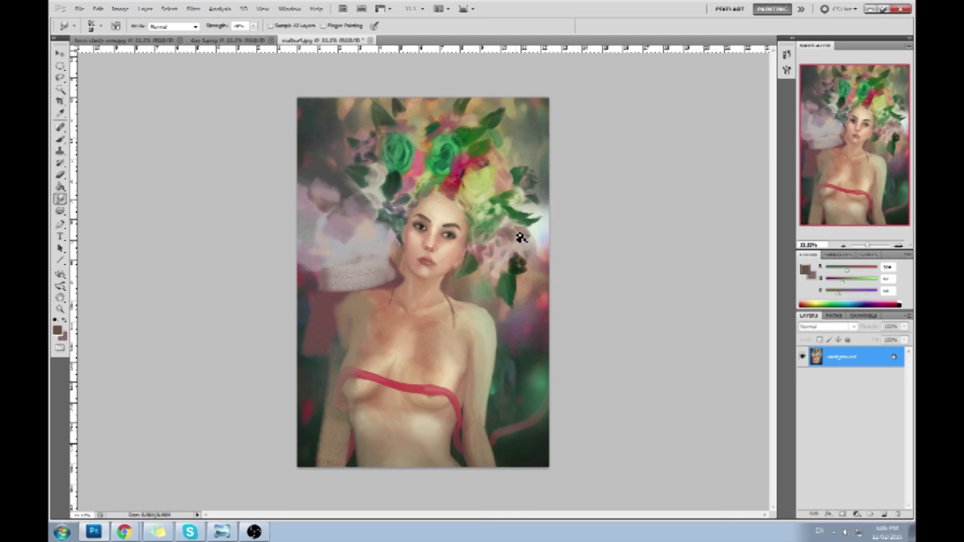
key("b")
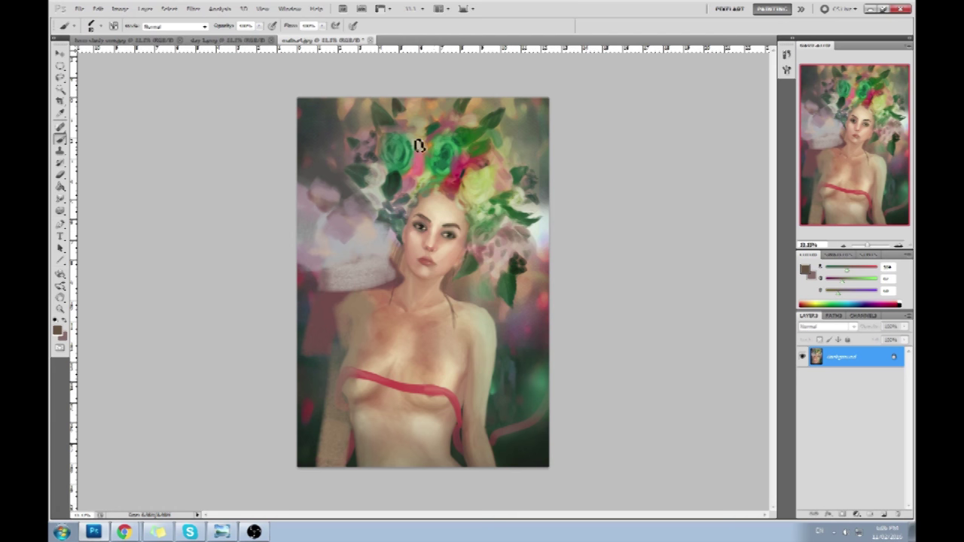
Step: Saturate the colour around both eyes with the Sponge tool
key("z")
left_click_drag(376, 176, 513, 282)
key("b")
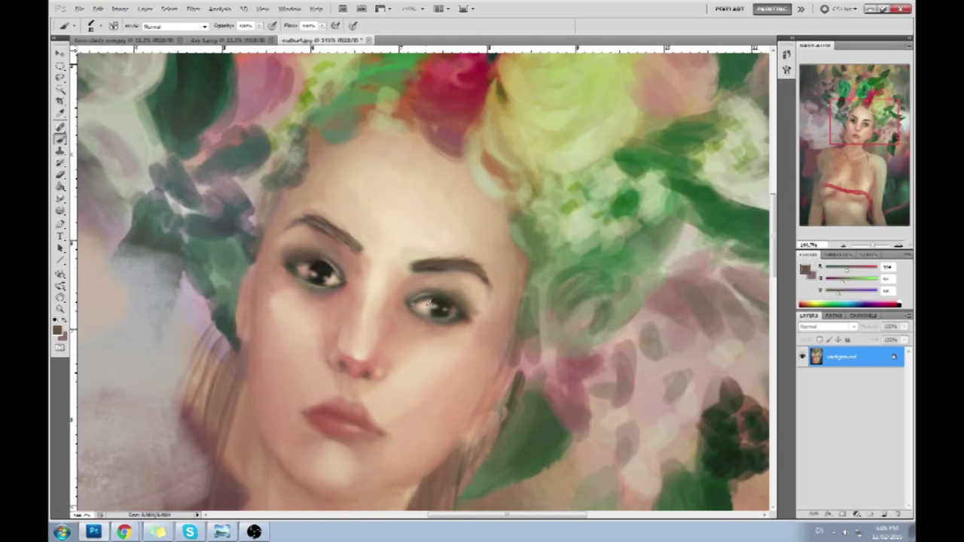
left_click_drag(63, 211, 106, 230)
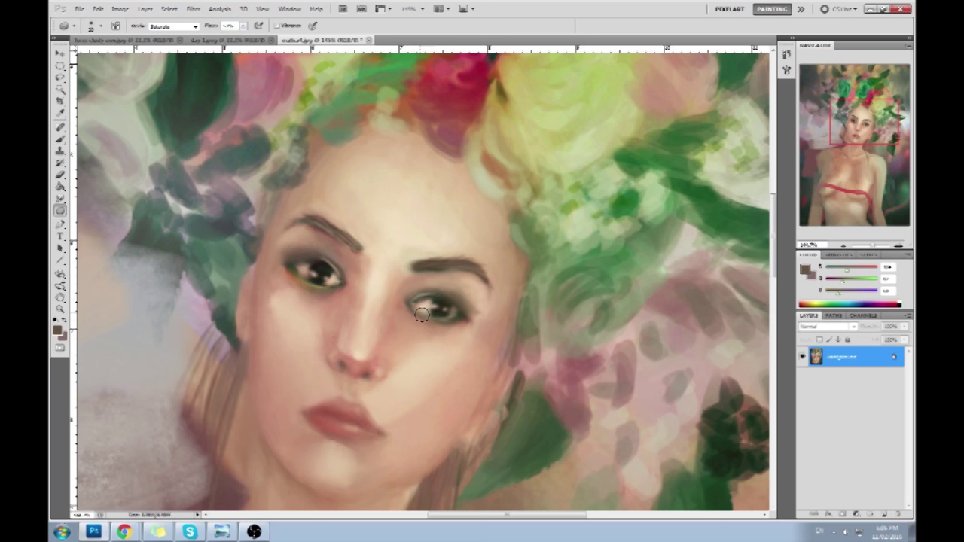
Step: Trim and soften the inner ends of both eyebrows with skin tones sampled from the brow area
key("b")
left_click(404, 263, "alt")
mouse_move(412, 273)
left_mouse_down()
mouse_move(427, 243)
mouse_move(445, 245)
left_mouse_up()
left_click(385, 246, "alt")
left_click_drag(359, 253, 345, 188)
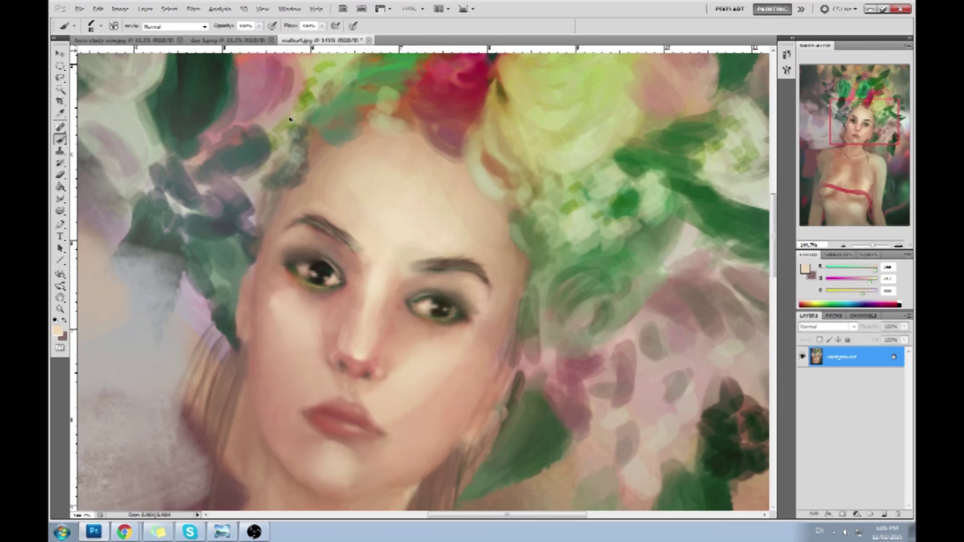
left_click_drag(406, 315, 404, 231)
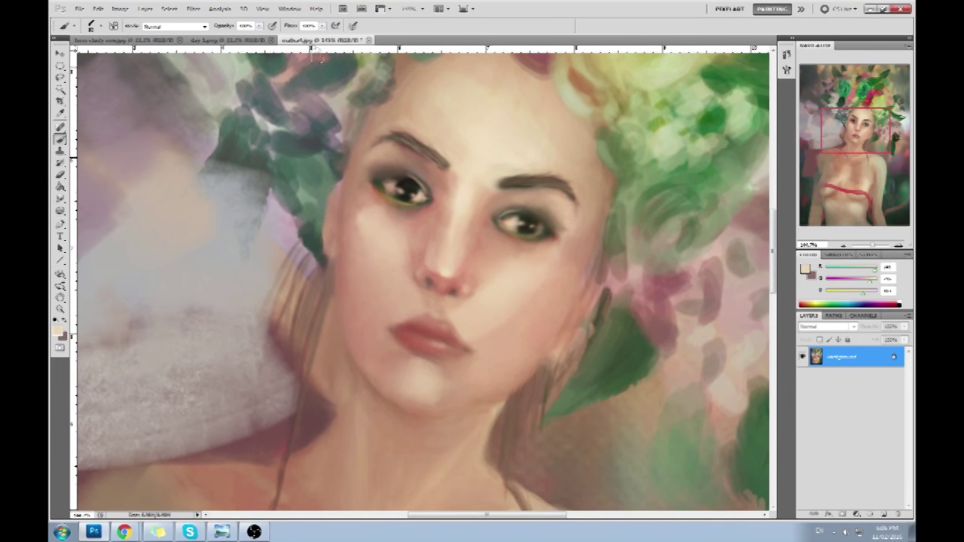
key("ctrl+0")
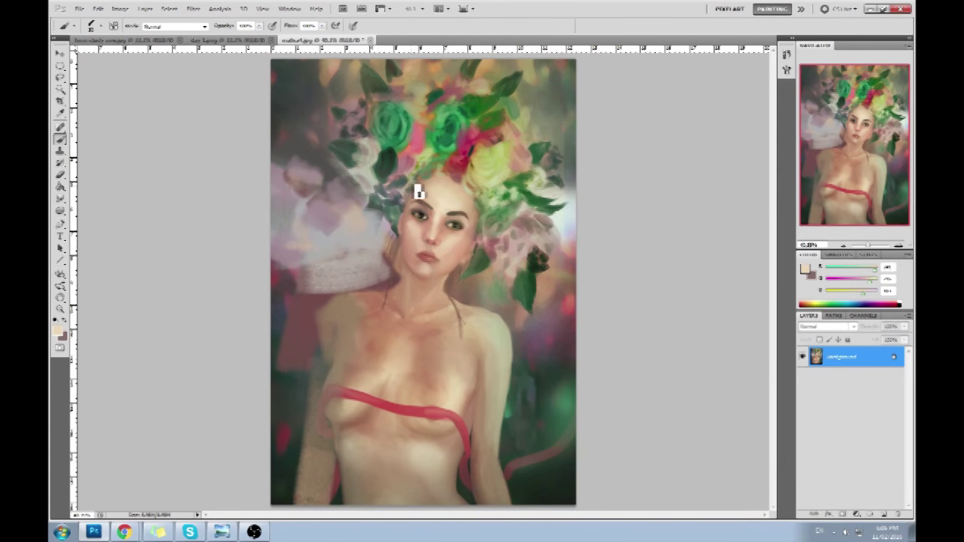
Step: Tint the lips with pink sampled from the headdress flowers on a new Color-mode layer, and flatten the image
left_click(435, 266, "alt")
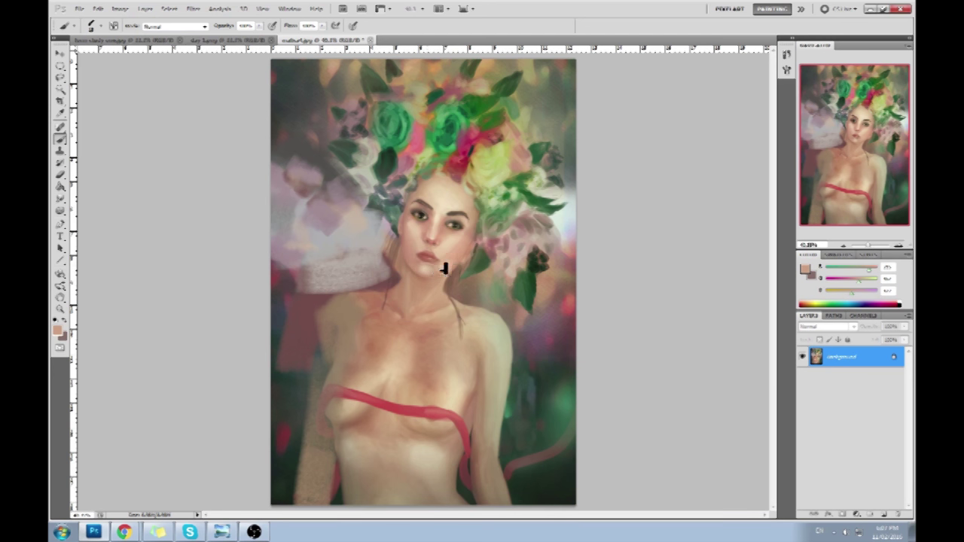
left_click(422, 259, "alt")
left_click(885, 515)
left_click(829, 326)
left_click(821, 314)
left_click(475, 148, "alt")
left_click(469, 143, "alt")
left_click(471, 139, "alt")
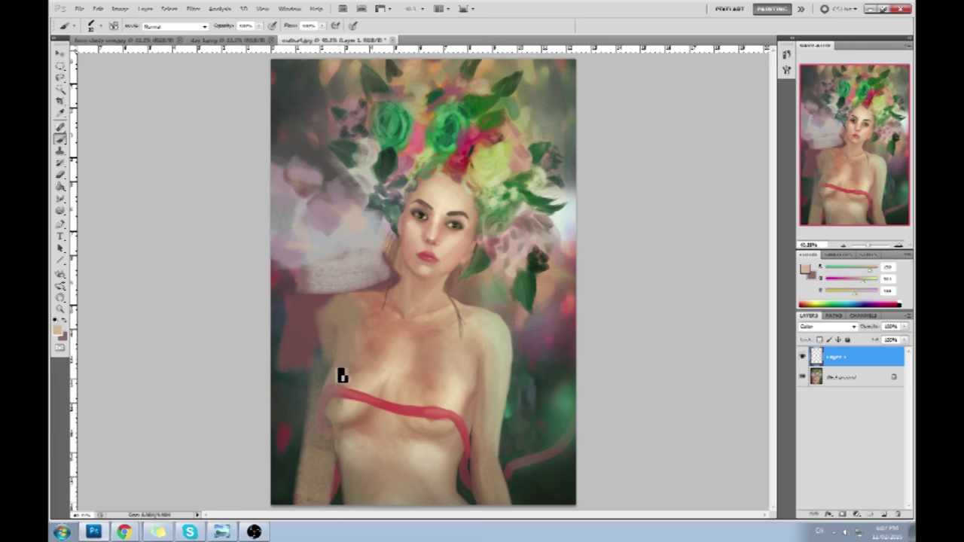
left_click(372, 387, "alt")
key("ctrl+e")
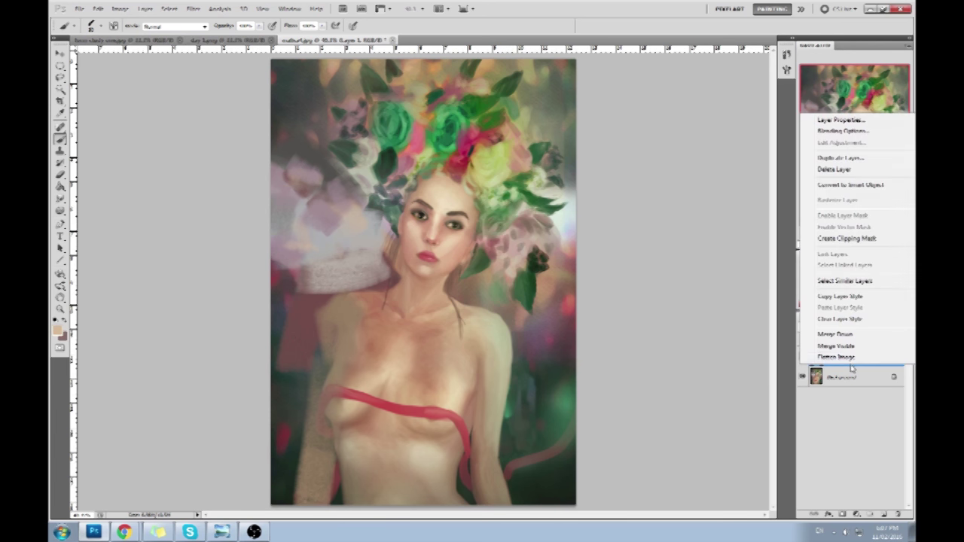
Step: Paint a highlight along the outer edge of the shoulder and lowered arm with a skin tone sampled from the chest
left_click_drag(327, 394, 351, 357)
key("ctrl+z")
left_click(389, 358, "alt")
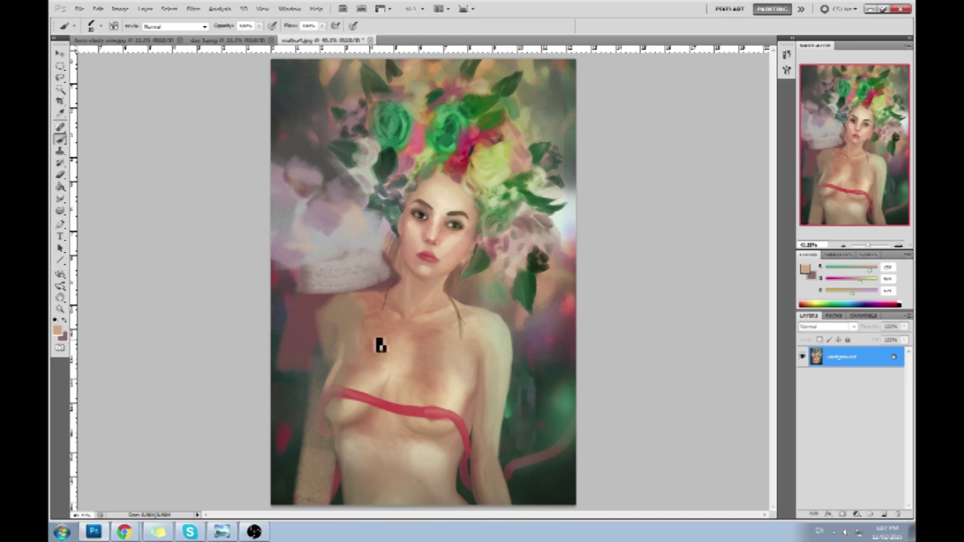
left_click_drag(329, 317, 323, 357)
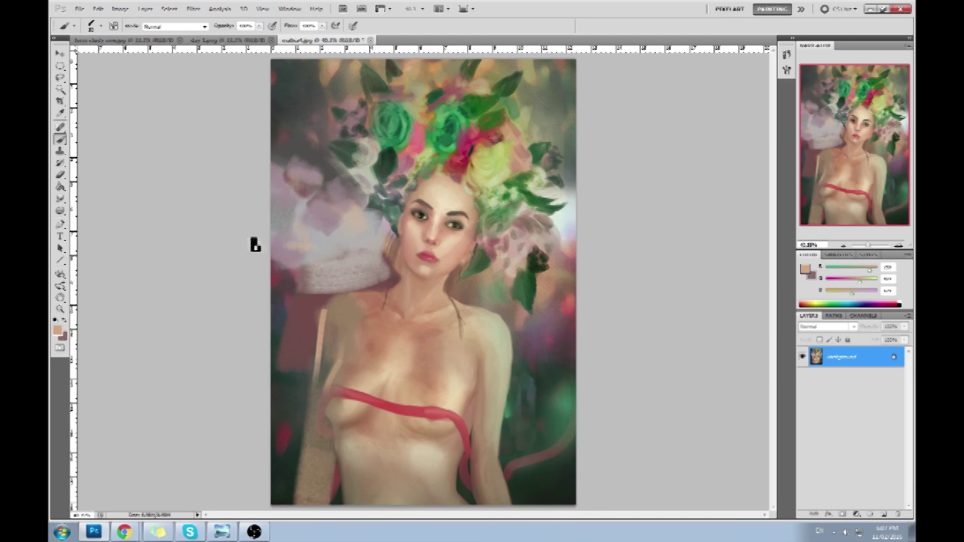
key("ctrl+z")
left_click_drag(332, 303, 336, 401)
key("ctrl+z")
left_click_drag(337, 310, 325, 382)
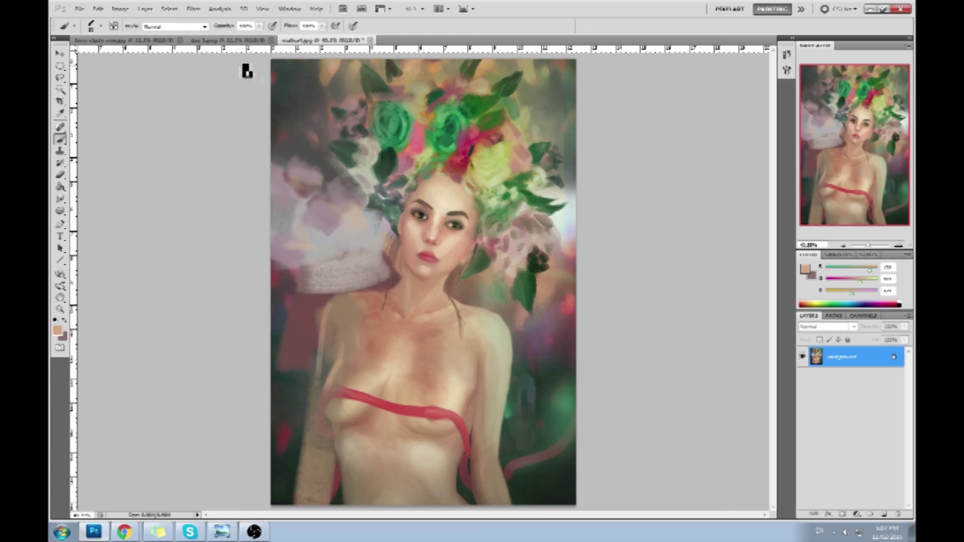
Step: Clean up the background edge between the neck and shoulder with sampled maroon and pale mauve tones
left_click(321, 306, "alt")
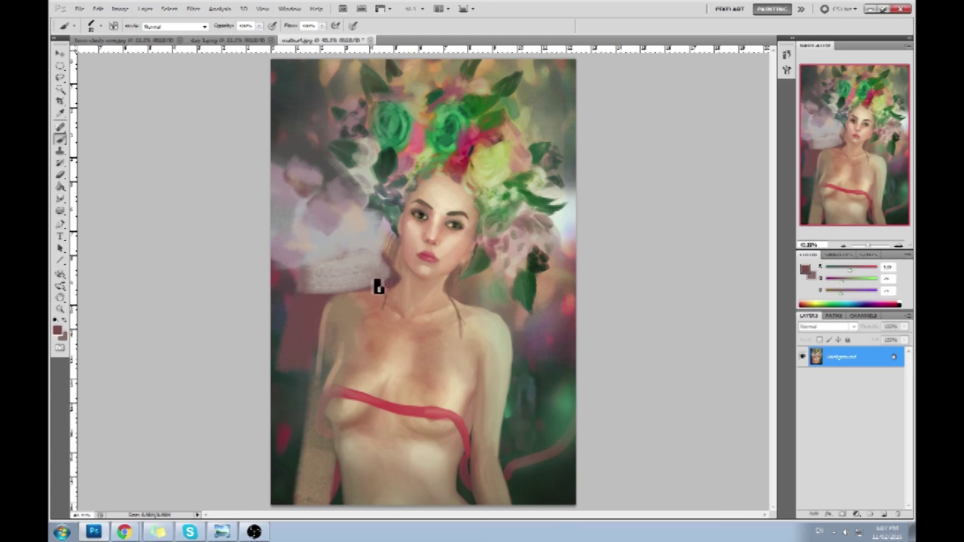
left_click_drag(381, 289, 316, 309)
key("ctrl+z")
mouse_move(382, 293)
left_mouse_down()
mouse_move(347, 295)
mouse_move(373, 291)
mouse_move(353, 273)
mouse_move(339, 291)
mouse_move(405, 273)
left_mouse_up()
left_click(298, 267, "alt")
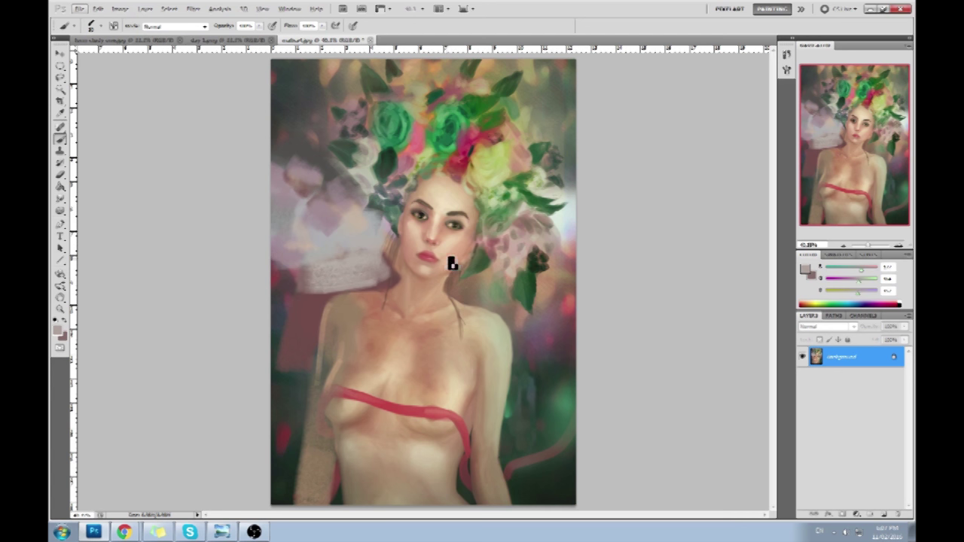
Step: Add a new Color-mode layer, sample the pale glow beside the headdress, and choose a soft brush for tinting
key("ctrl+minus")
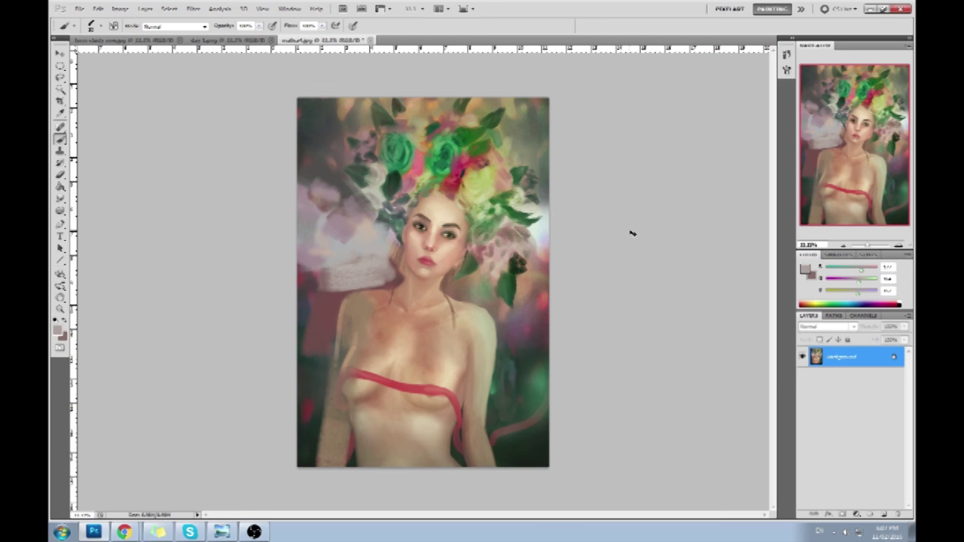
left_click(886, 514)
left_click(827, 326)
left_click(829, 320)
left_click(539, 227, "alt")
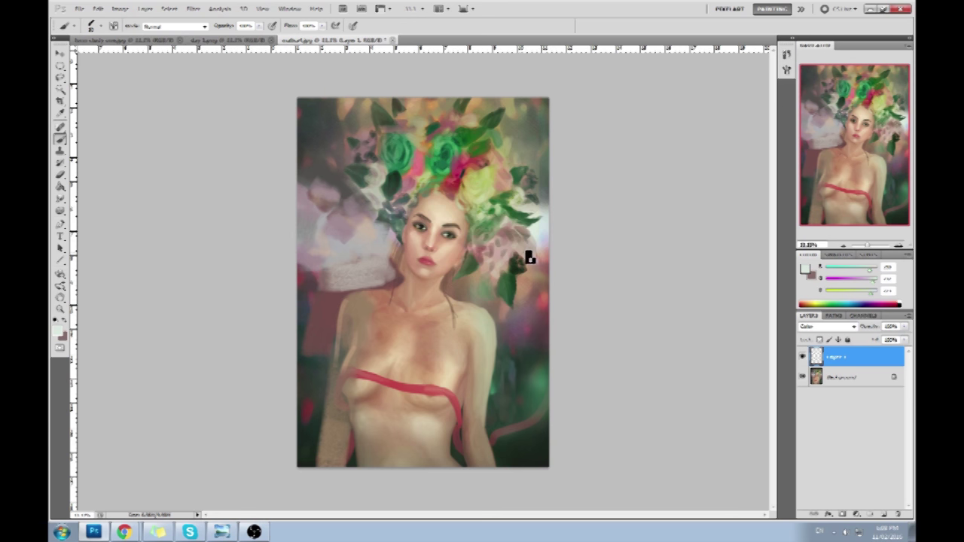
right_click(606, 282)
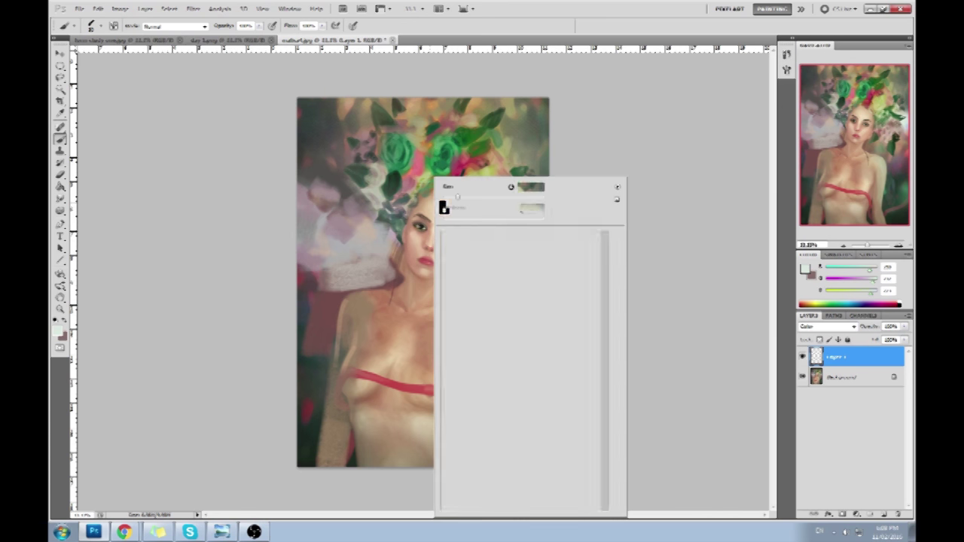
left_click(548, 437)
left_click(693, 371)
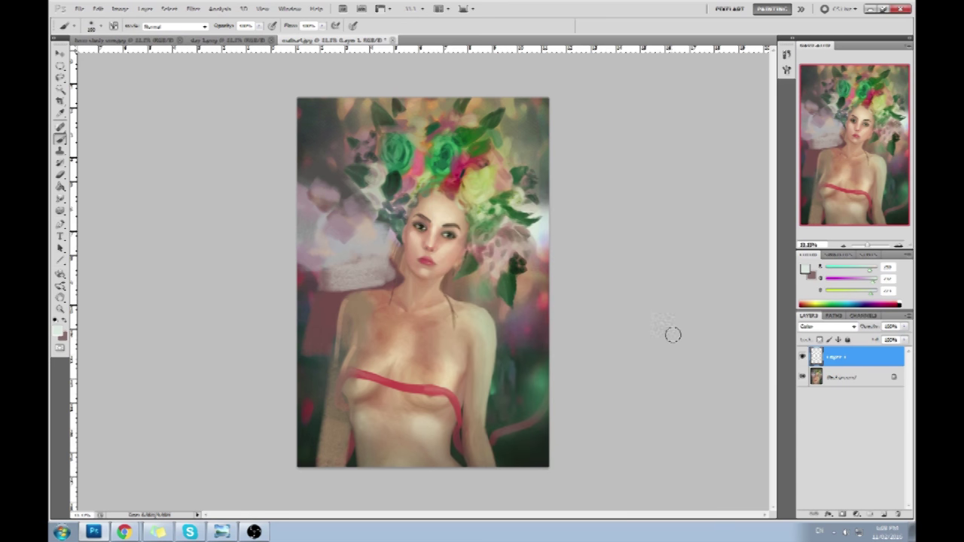
Step: Add a Normal-mode layer, lower the brush opacity for subtle pale touches, and flatten the image
left_click(884, 515)
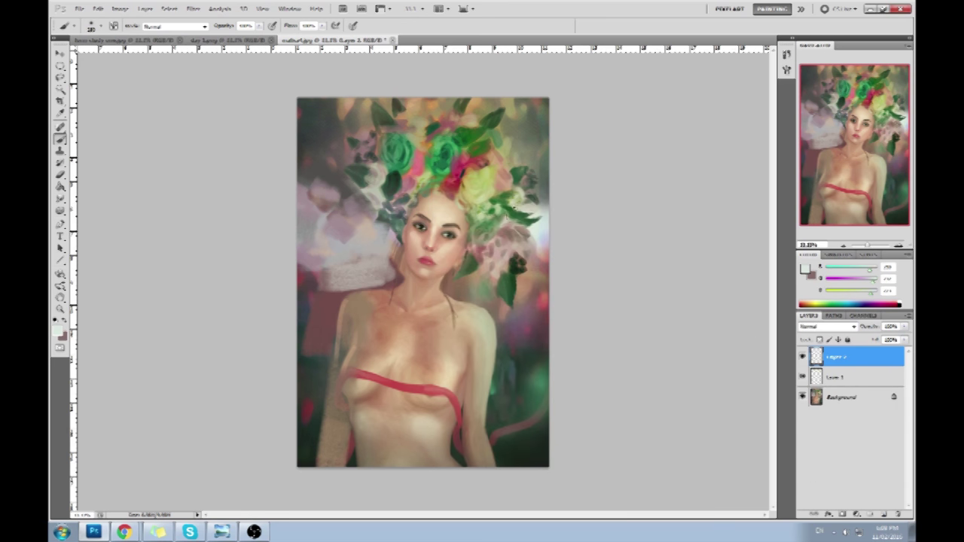
left_click(259, 26)
left_click(239, 36)
left_click(202, 46)
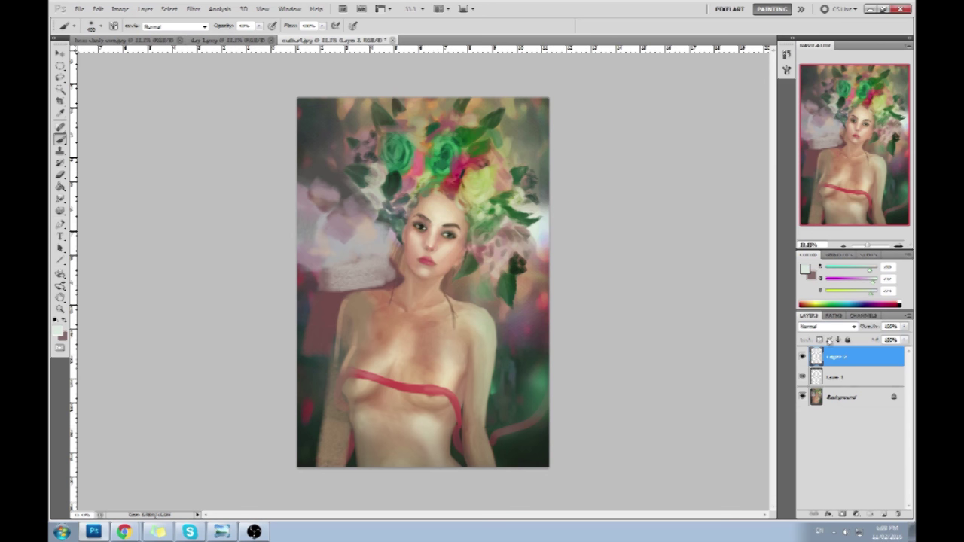
right_click(845, 379)
left_click(843, 371)
Step: Copy the whole repainted image, return the history to the Crop state, and paste the copy as a new layer
key("ctrl+a")
left_click(785, 54)
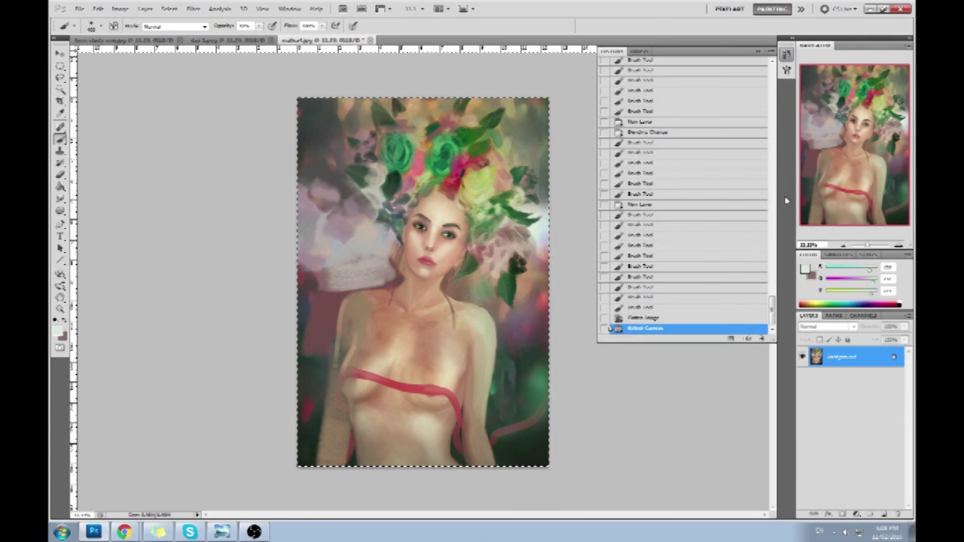
left_click_drag(770, 312, 779, 67)
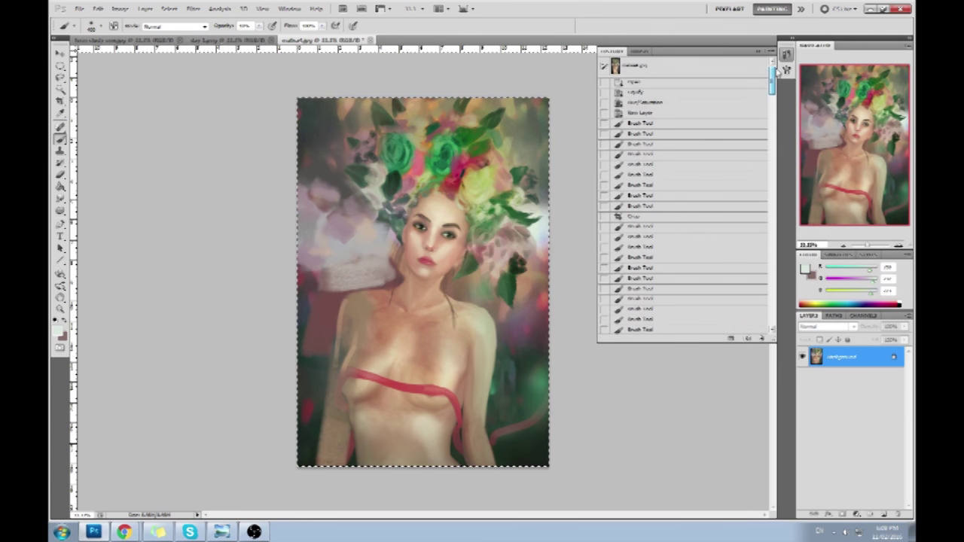
left_click(642, 206)
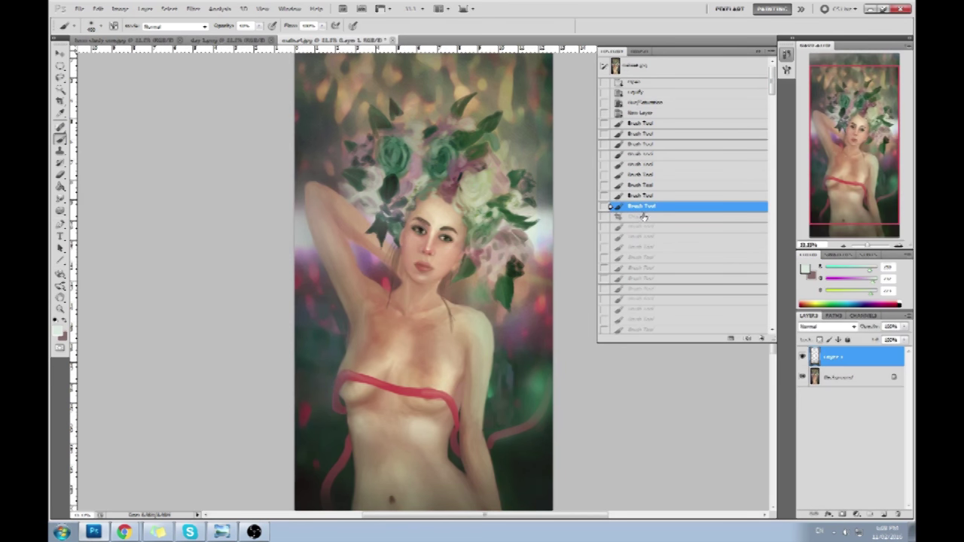
left_click(639, 217)
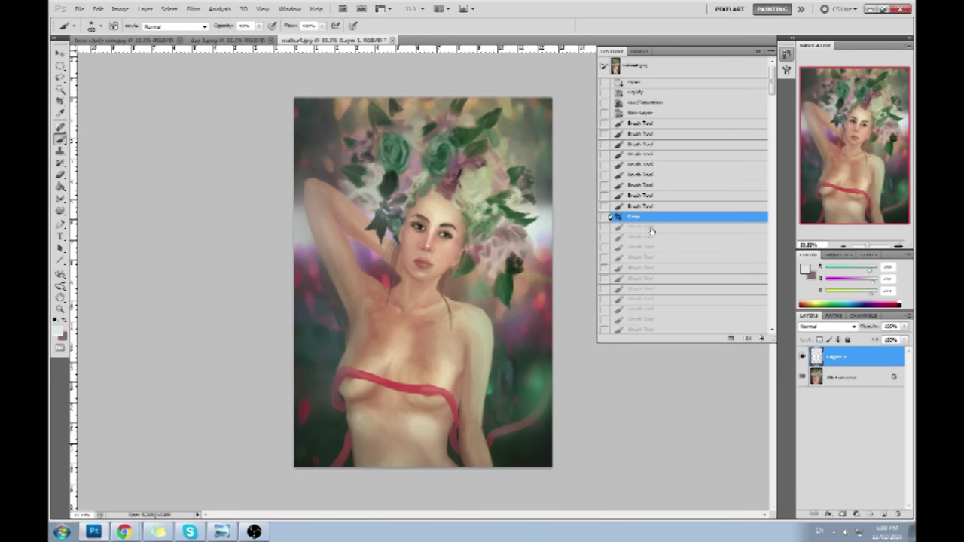
key("ctrl+shift+alt+e")
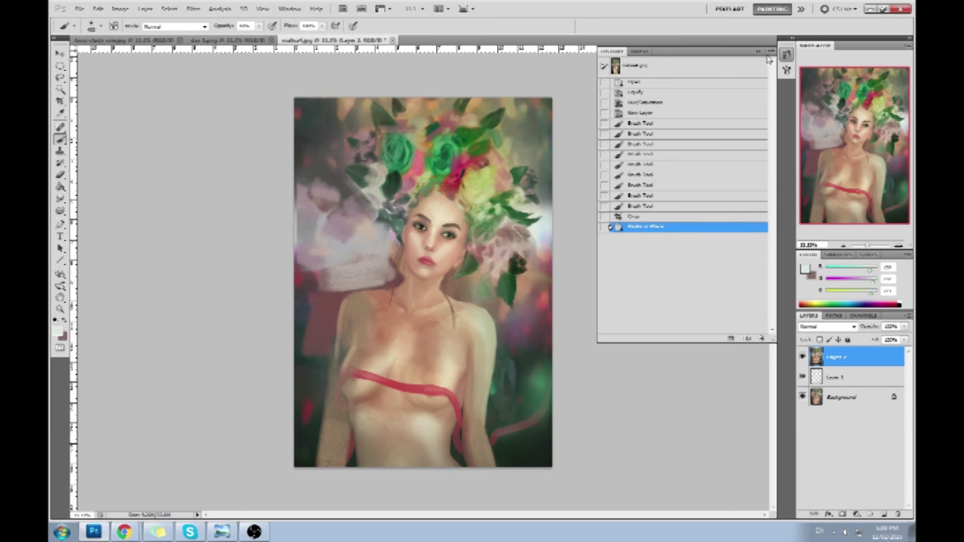
left_click(757, 51)
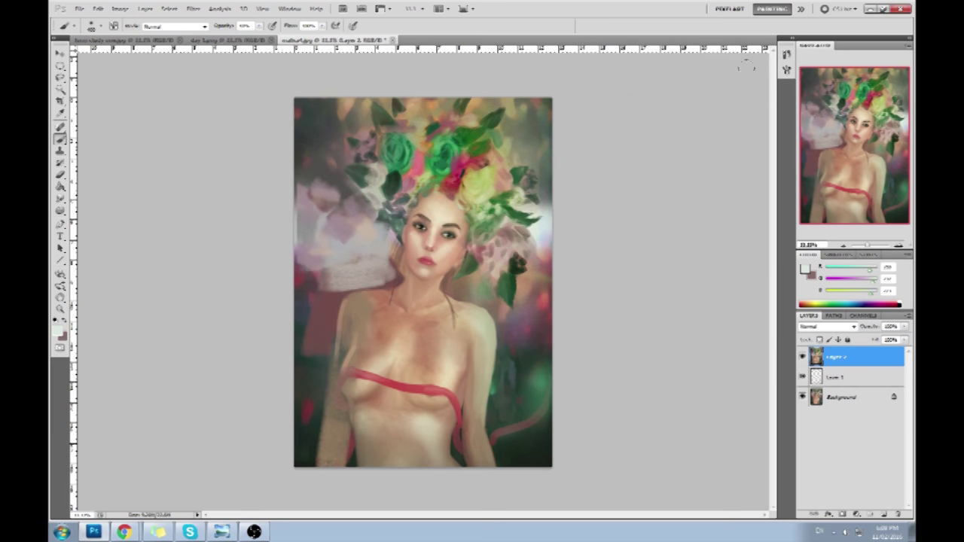
Step: Compare the repainted version with the cropped original by toggling the pasted layer's visibility, examining the face, arm and headdress
left_click(803, 358)
left_click(803, 357)
left_click(803, 359)
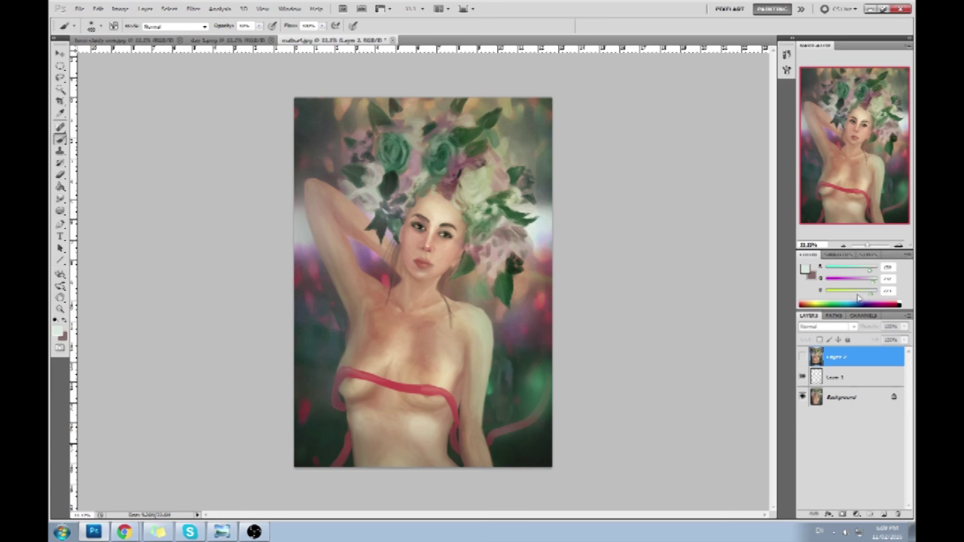
left_click(803, 359)
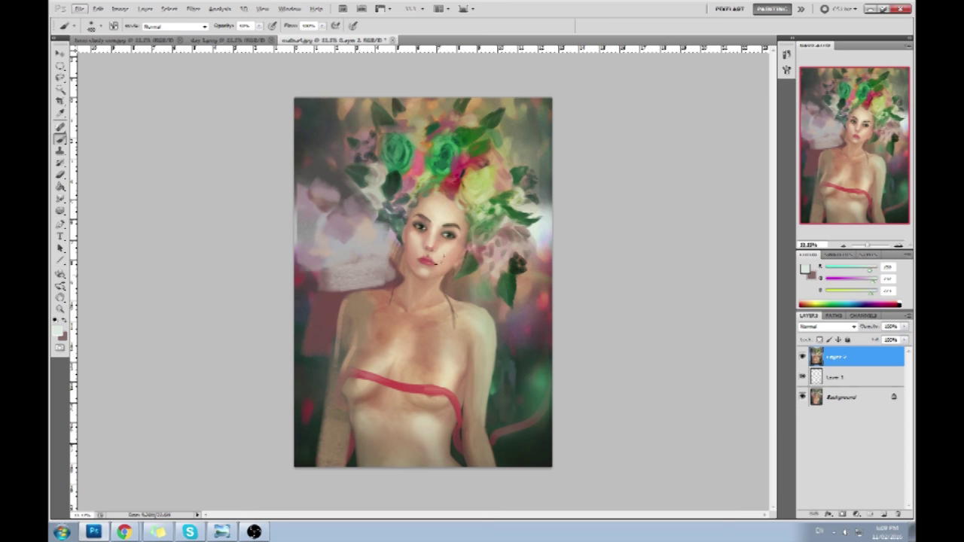
left_click(804, 357)
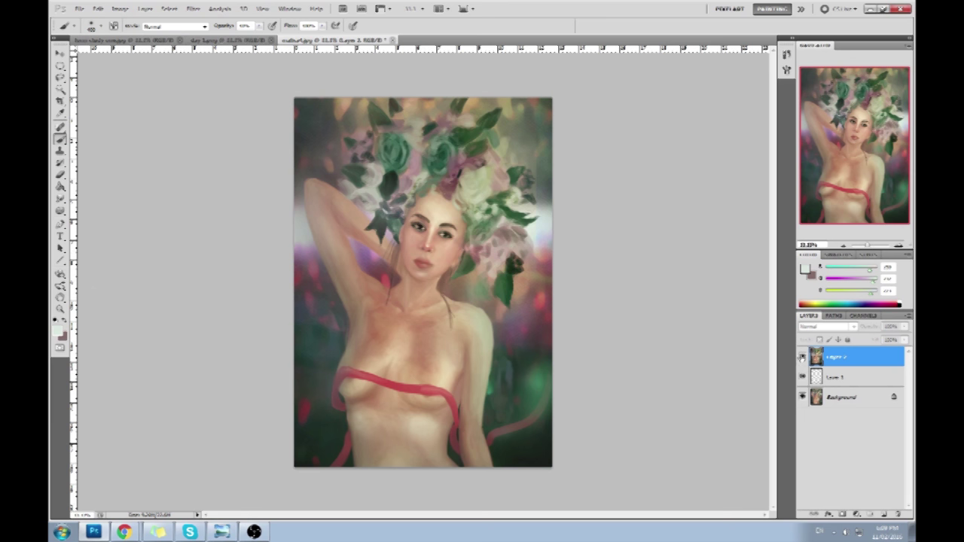
left_click(803, 358)
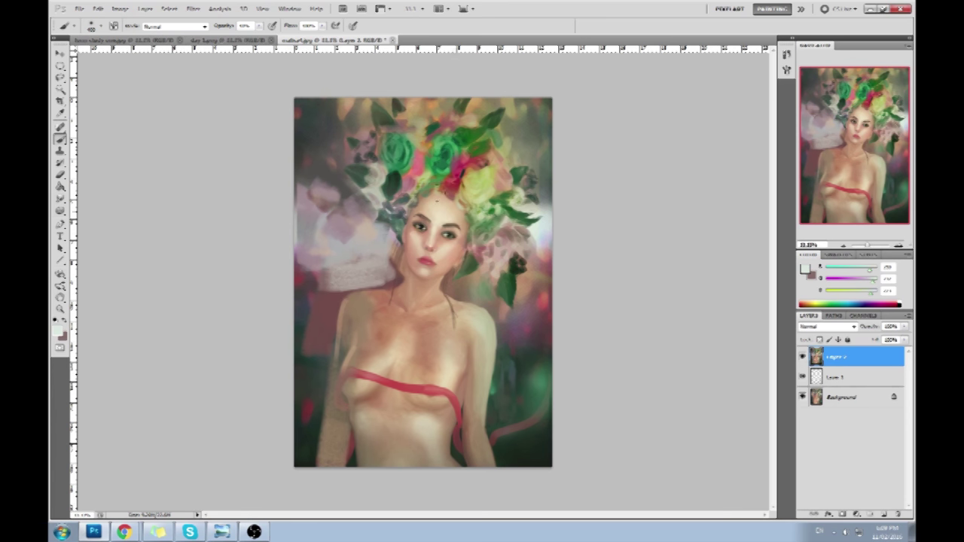
left_click(802, 358)
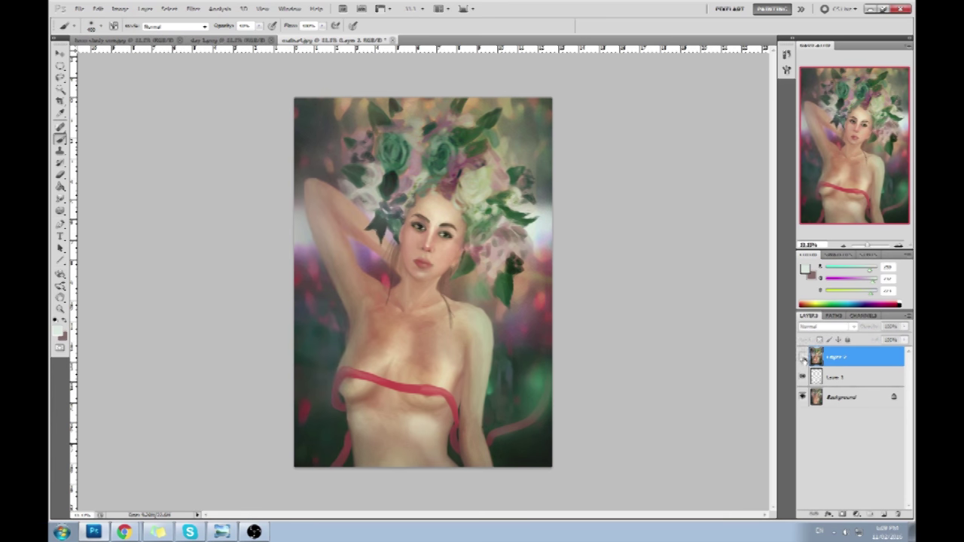
left_click(802, 359)
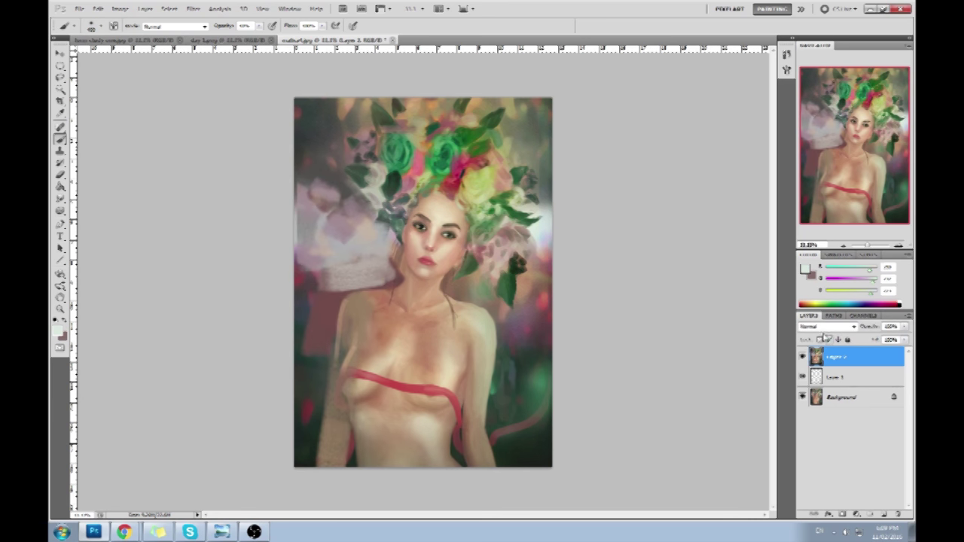
left_click(421, 242, "alt")
left_click(448, 247, "alt")
left_click(803, 357)
left_click(803, 357)
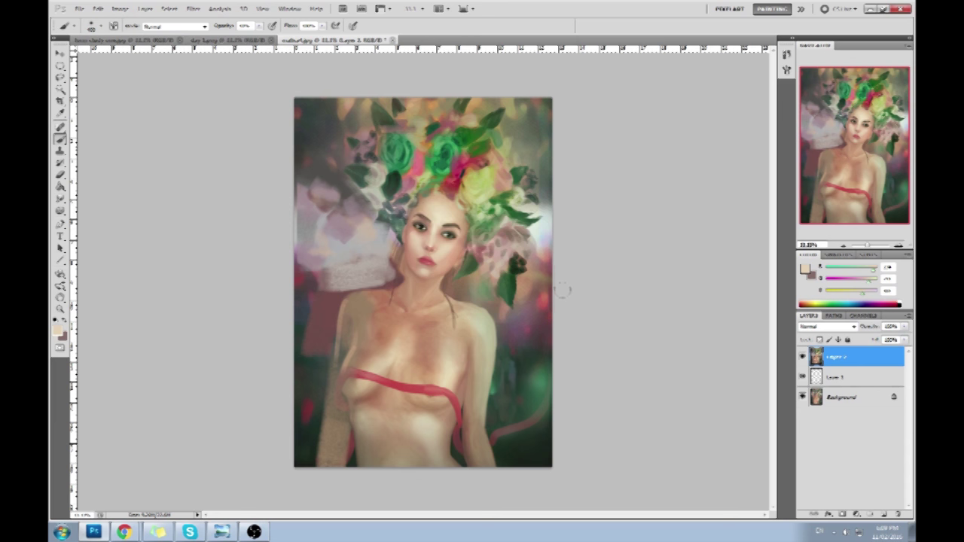
left_click(802, 357)
left_click(803, 357)
left_click(802, 357)
left_click(803, 357)
left_click(802, 357)
left_click(802, 357)
left_click(804, 358)
left_click(803, 357)
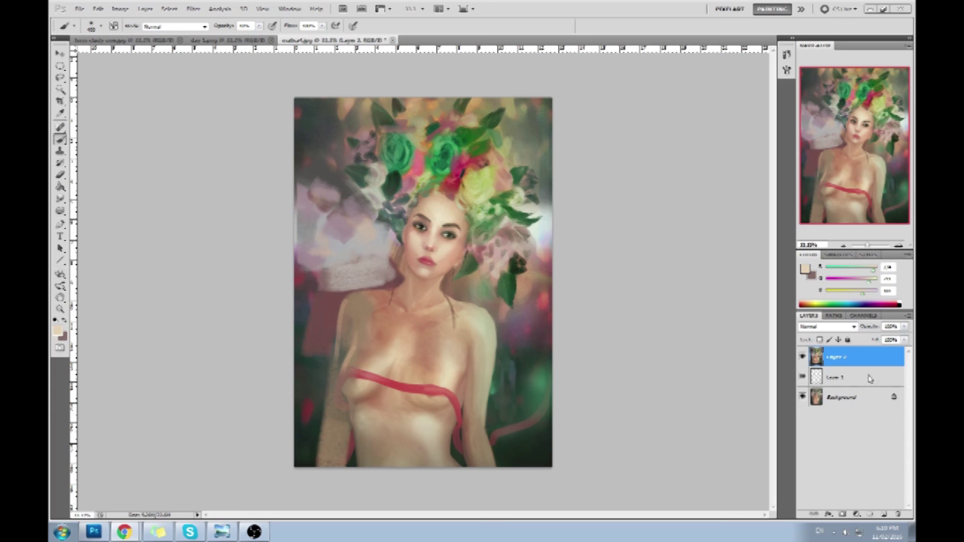
Step: Flatten the comparison layers and close the painting, saving its changes
right_click(866, 376)
left_click(859, 370)
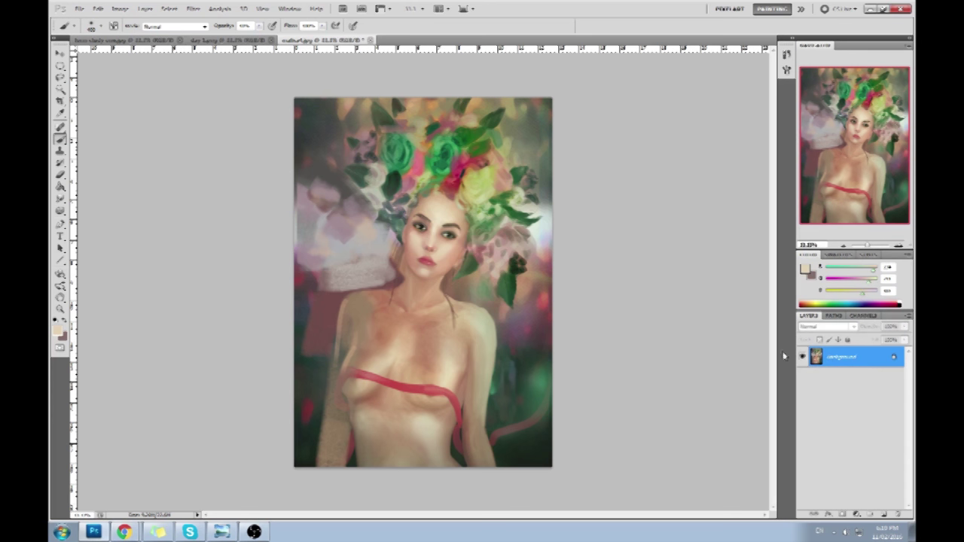
left_click(370, 40)
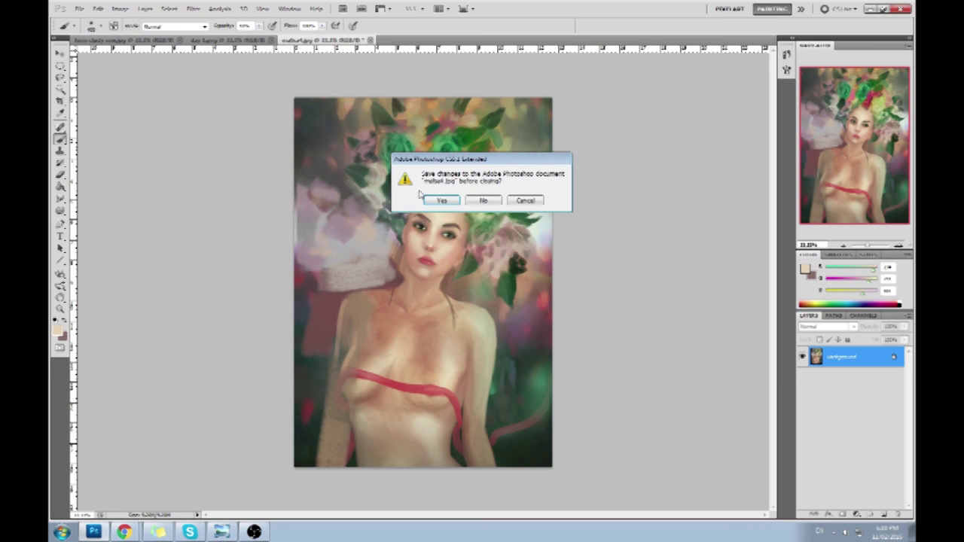
left_click(441, 201)
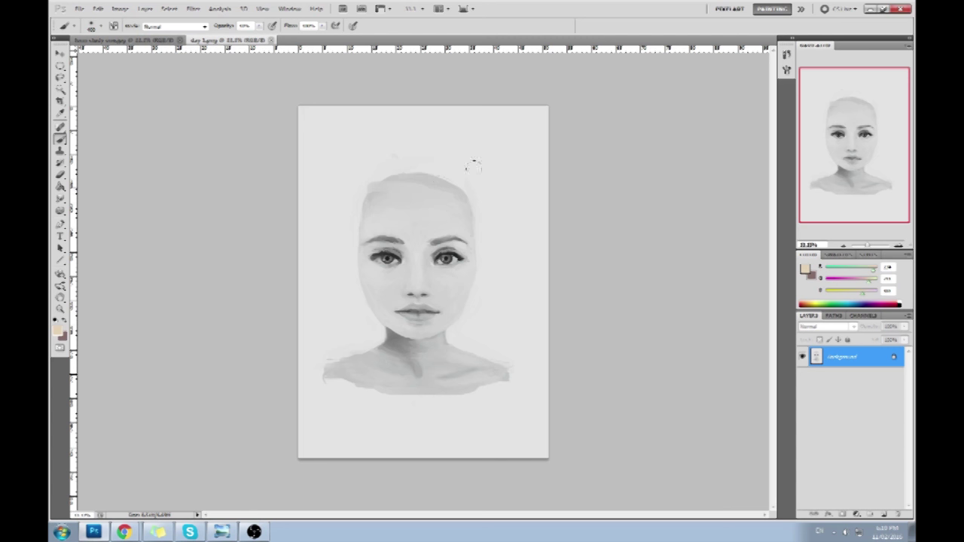
Step: Lasso the face from the forehead down to the chin in the grey portrait and copy it onto a new layer
key("l")
mouse_move(367, 219)
left_mouse_down()
mouse_move(363, 258)
mouse_move(381, 312)
mouse_move(407, 329)
mouse_move(434, 325)
mouse_move(457, 302)
mouse_move(473, 252)
mouse_move(456, 226)
mouse_move(392, 214)
left_mouse_up()
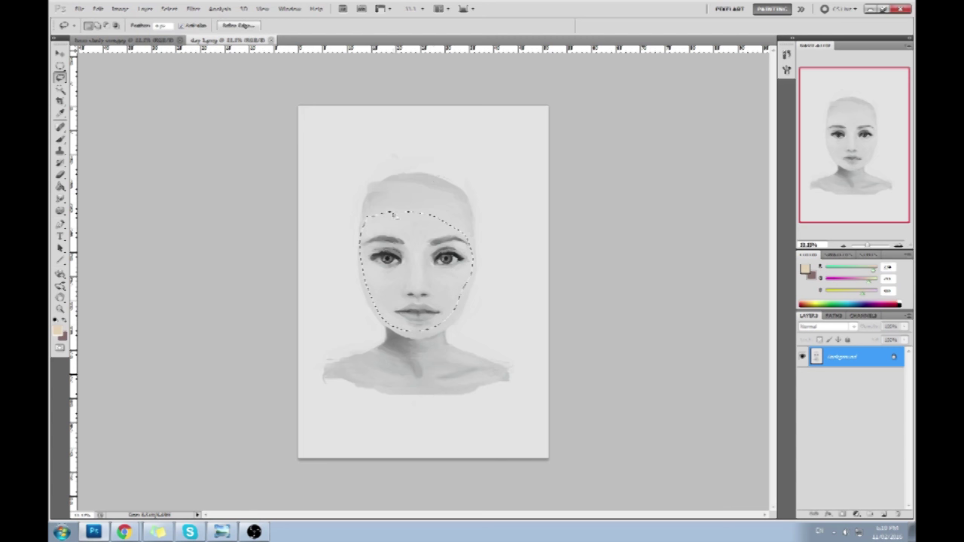
key("ctrl+j")
key("v")
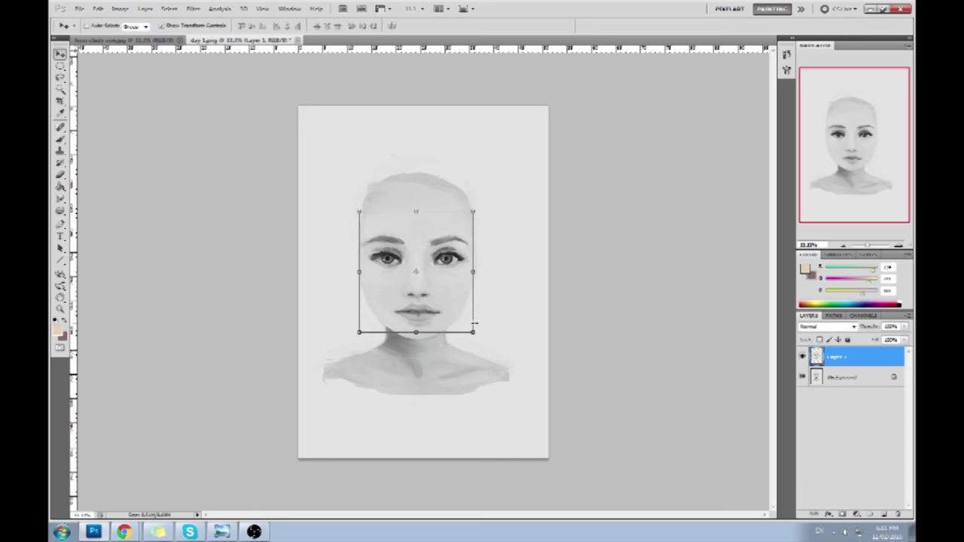
Step: Scale the copied face down slightly, reposition it within the head, and flatten the image
left_click_drag(475, 333, 462, 321)
left_click_drag(447, 290, 452, 294)
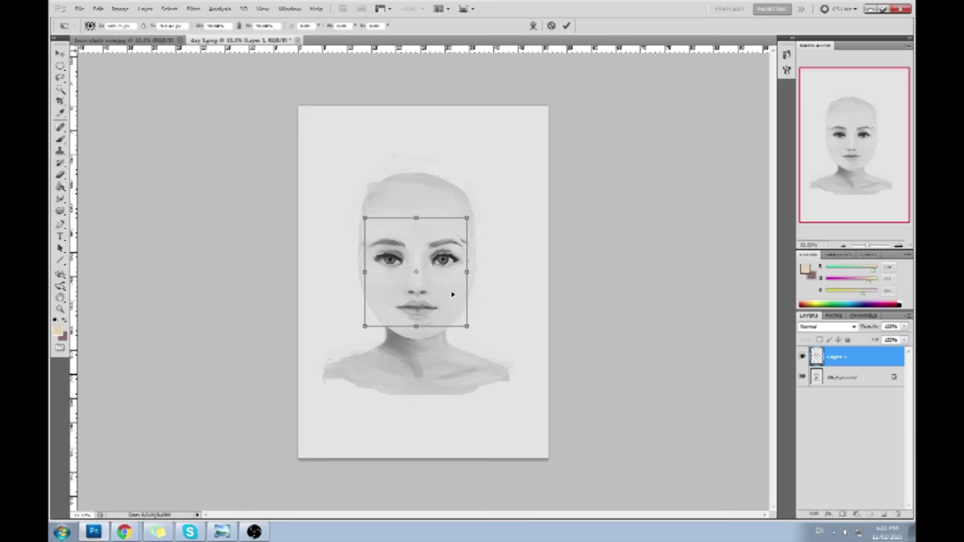
left_click_drag(469, 327, 471, 330)
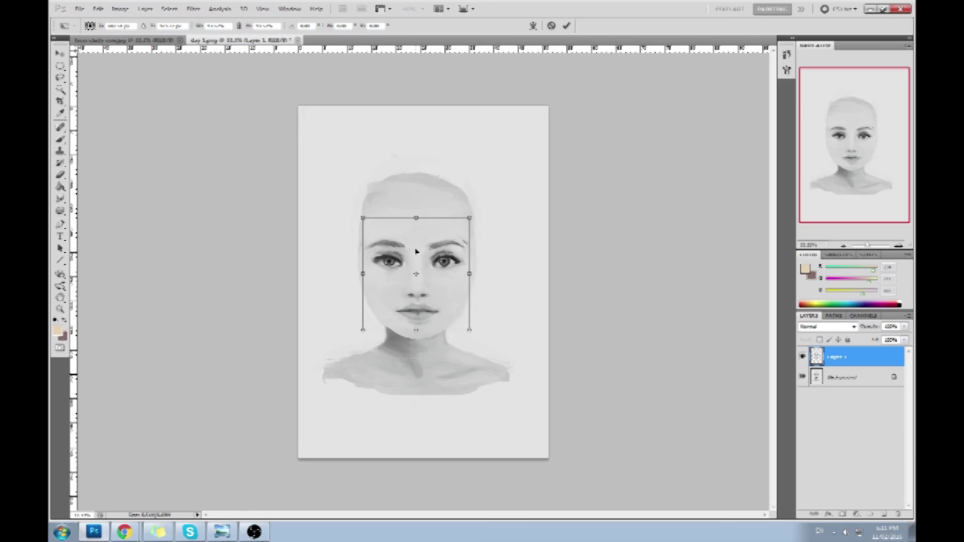
left_click_drag(416, 251, 416, 247)
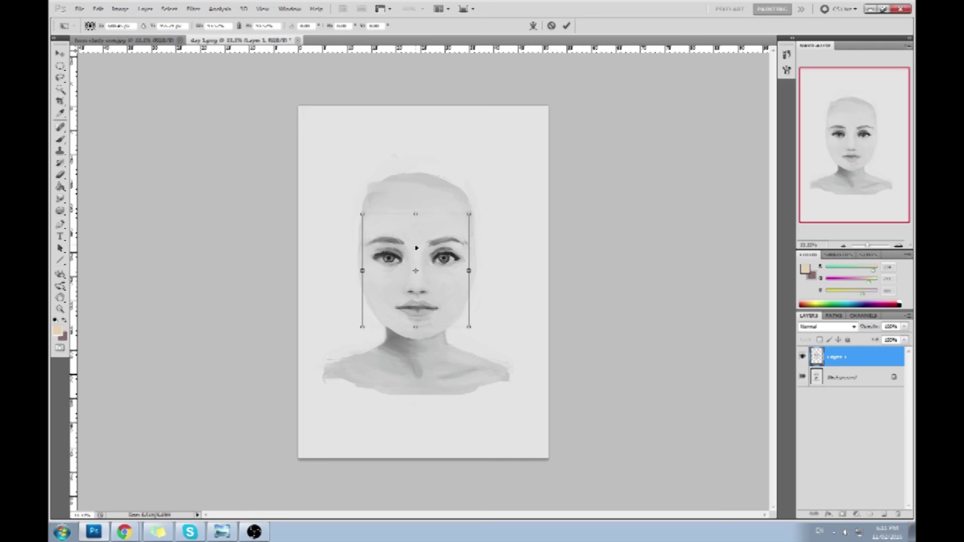
left_click(566, 24)
key("b")
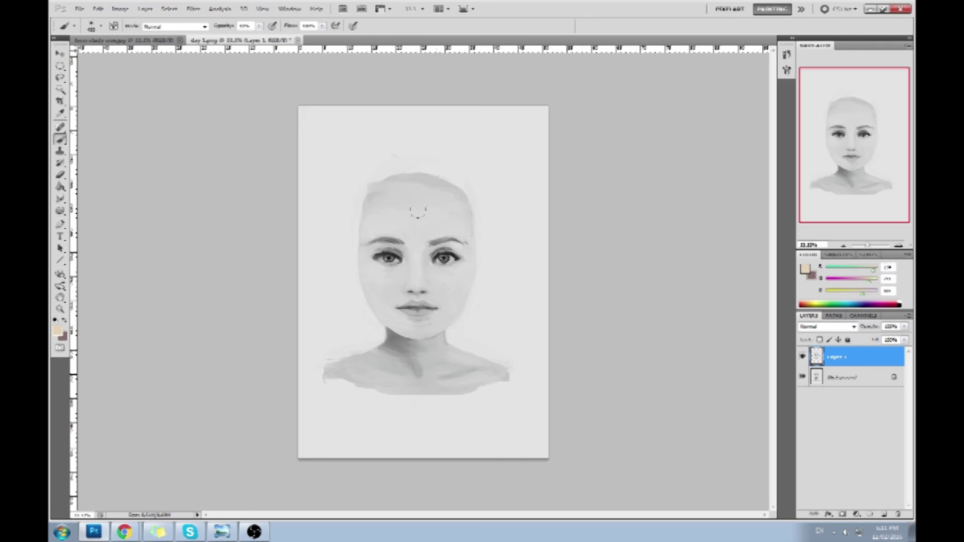
right_click(873, 358)
left_click(851, 332)
Step: Clean up the outlines of the head, neck and shoulders with the sampled background grey, using a textured brush at 100% opacity
right_click(475, 178)
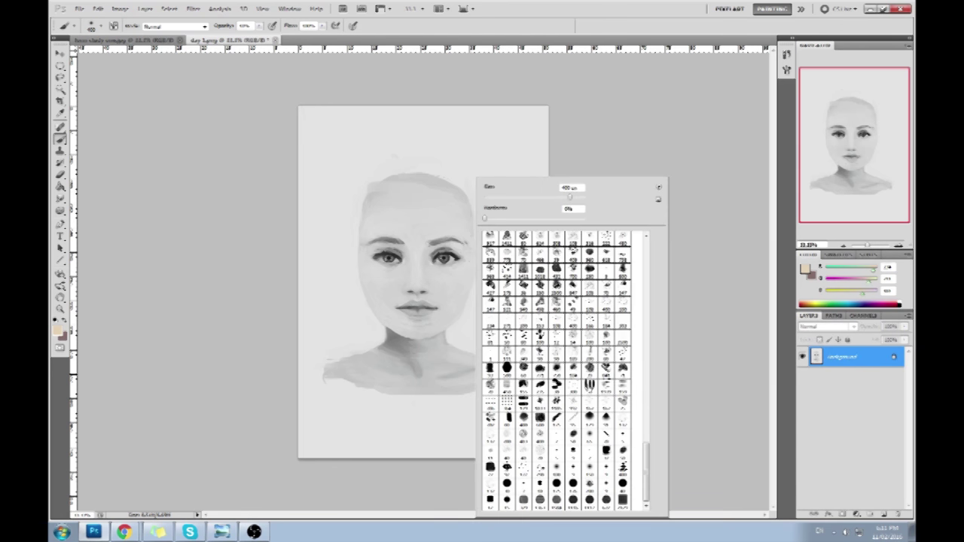
double_click(557, 420)
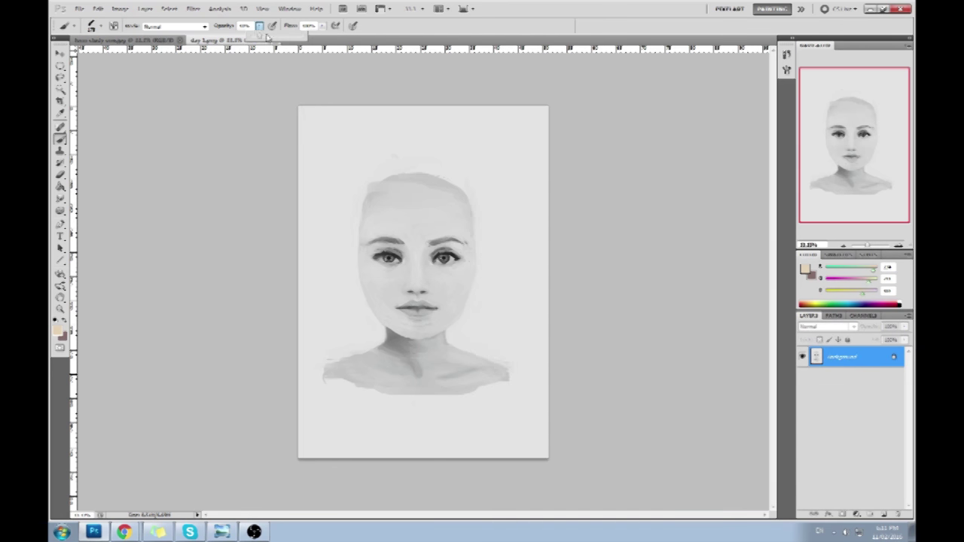
left_click(333, 278, "alt")
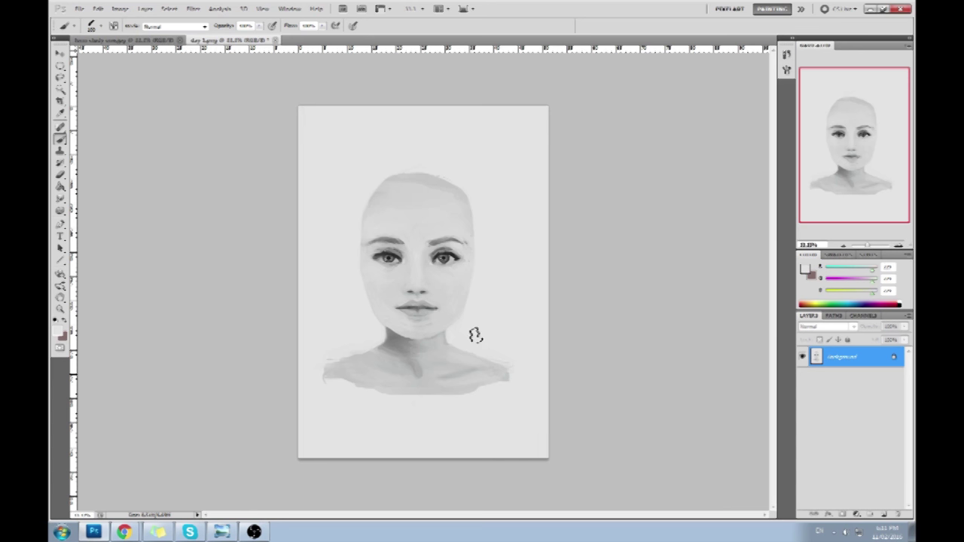
left_click_drag(376, 319, 381, 335)
mouse_move(457, 340)
left_mouse_down()
mouse_move(467, 329)
mouse_move(484, 343)
mouse_move(470, 399)
left_mouse_up()
mouse_move(377, 355)
left_mouse_down()
mouse_move(350, 346)
mouse_move(350, 412)
left_mouse_up()
Step: Block in the sides of the neck and both sloping shoulders with a mid grey sampled from the neck
left_click(400, 355, "alt")
left_click_drag(379, 370, 333, 391)
left_click_drag(428, 359, 454, 377)
mouse_move(444, 344)
left_mouse_down()
mouse_move(450, 382)
mouse_move(446, 337)
mouse_move(464, 370)
mouse_move(450, 360)
mouse_move(495, 387)
left_mouse_up()
left_click_drag(390, 367, 351, 383)
mouse_move(449, 372)
left_mouse_down()
mouse_move(502, 390)
mouse_move(461, 370)
left_mouse_up()
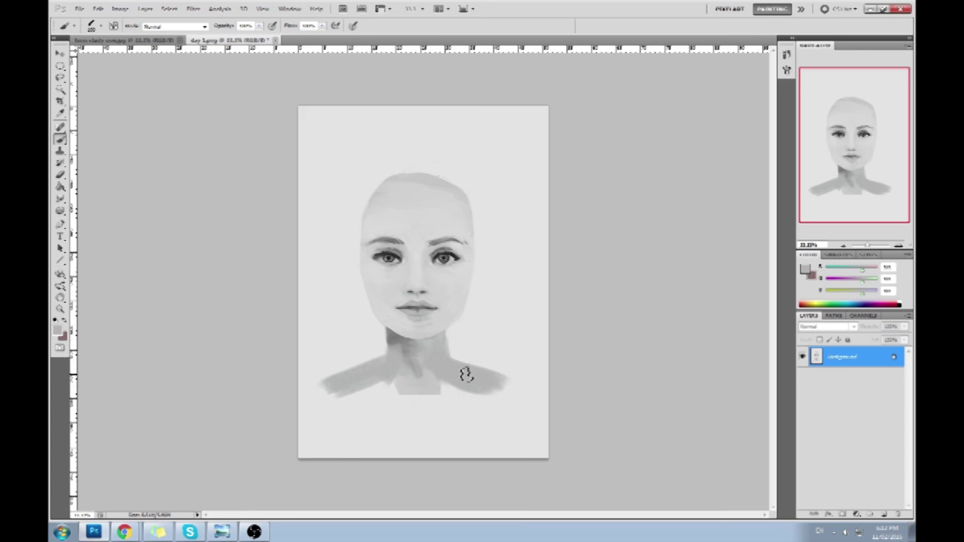
Step: Repaint the lower neck, collar area and shoulders in light skin grey, and shade the neck under the chin with a darker sampled grey
left_click(368, 347, "alt")
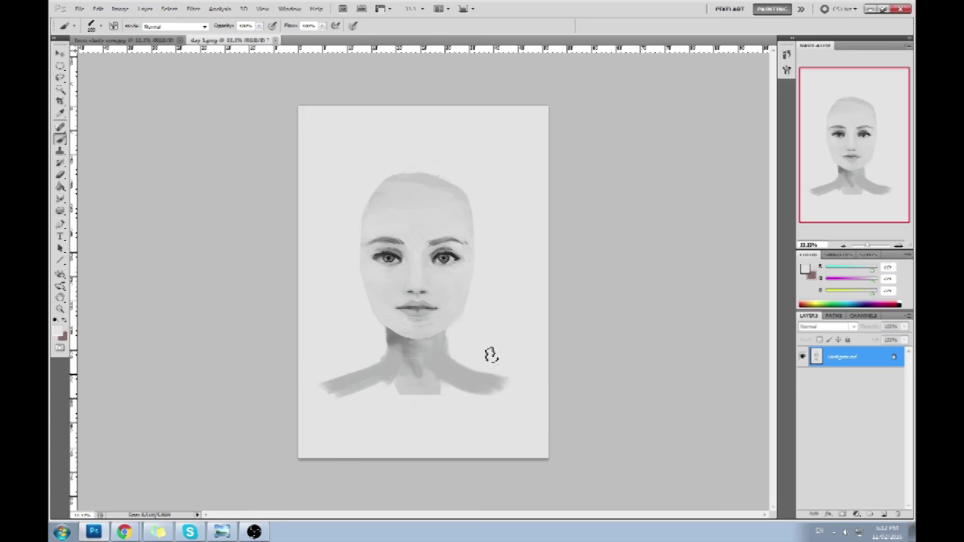
mouse_move(431, 343)
left_mouse_down()
mouse_move(387, 362)
mouse_move(448, 364)
mouse_move(400, 381)
mouse_move(398, 370)
mouse_move(338, 381)
mouse_move(463, 391)
mouse_move(442, 362)
mouse_move(465, 377)
mouse_move(456, 383)
left_mouse_up()
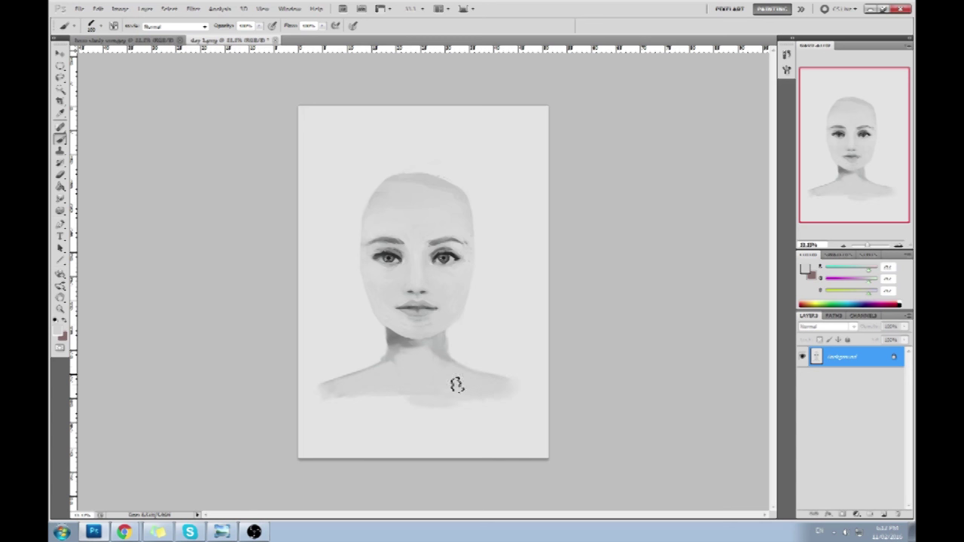
left_click(394, 341, "alt")
mouse_move(394, 340)
left_mouse_down()
mouse_move(446, 339)
mouse_move(421, 342)
mouse_move(413, 364)
mouse_move(395, 357)
mouse_move(434, 379)
left_mouse_up()
left_click(403, 369, "alt")
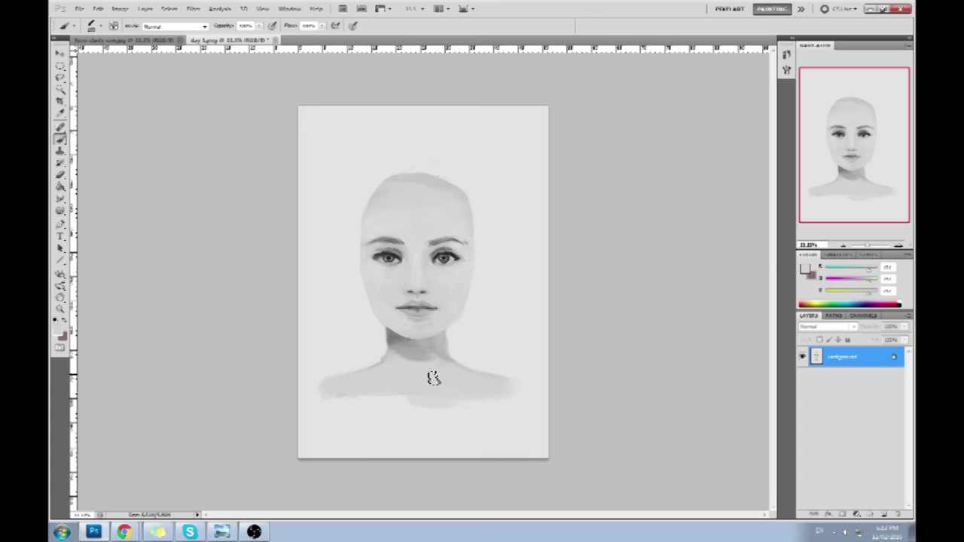
Step: Darken the inner eye sockets and the underside of the nose with a sampled dark grey, softening the nose shading at reduced brush opacity
left_click(440, 249, "alt")
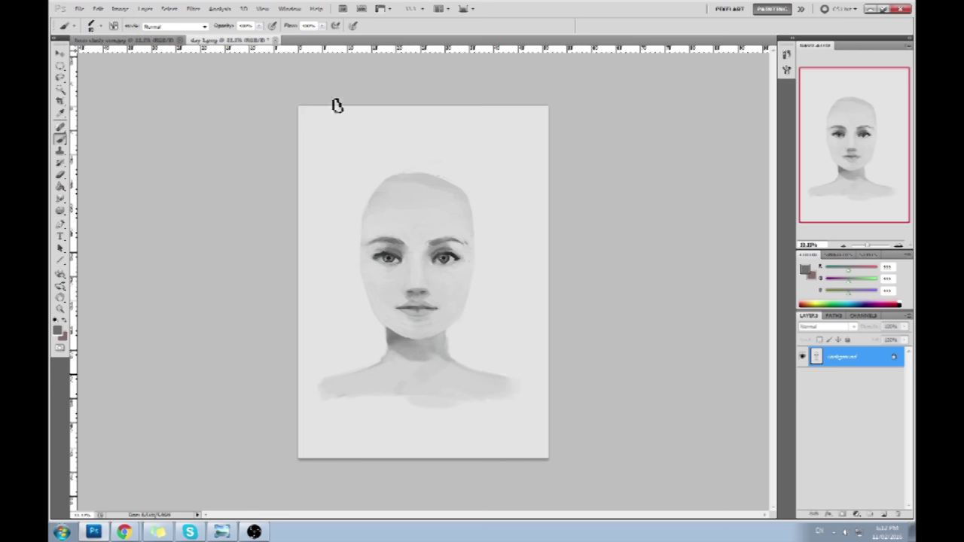
left_click(258, 26)
left_click_drag(257, 36, 233, 37)
left_click(418, 300)
left_click(397, 293, "alt")
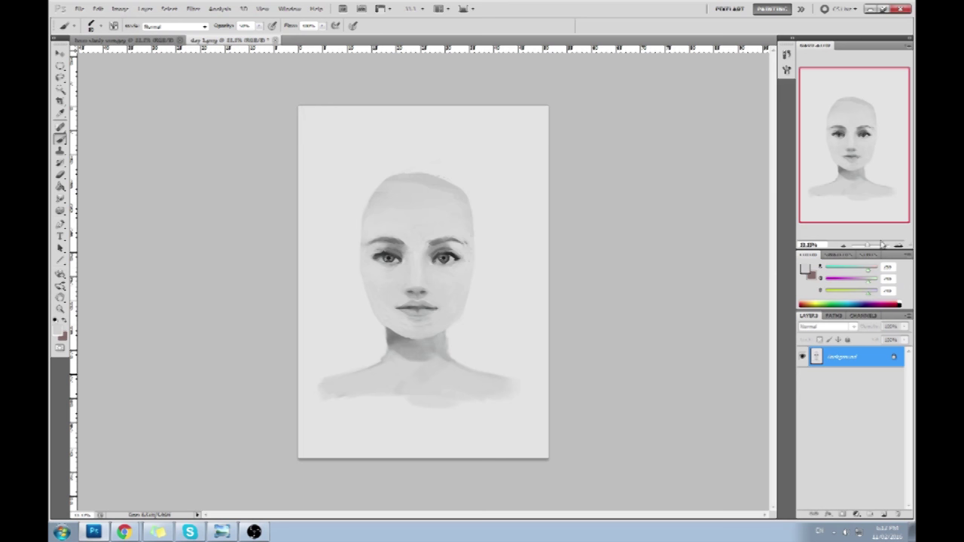
Step: Place a copy of the retouched portrait on a new layer above the restored original and toggle its visibility to compare before and after
left_click(786, 55)
key("ctrl+a")
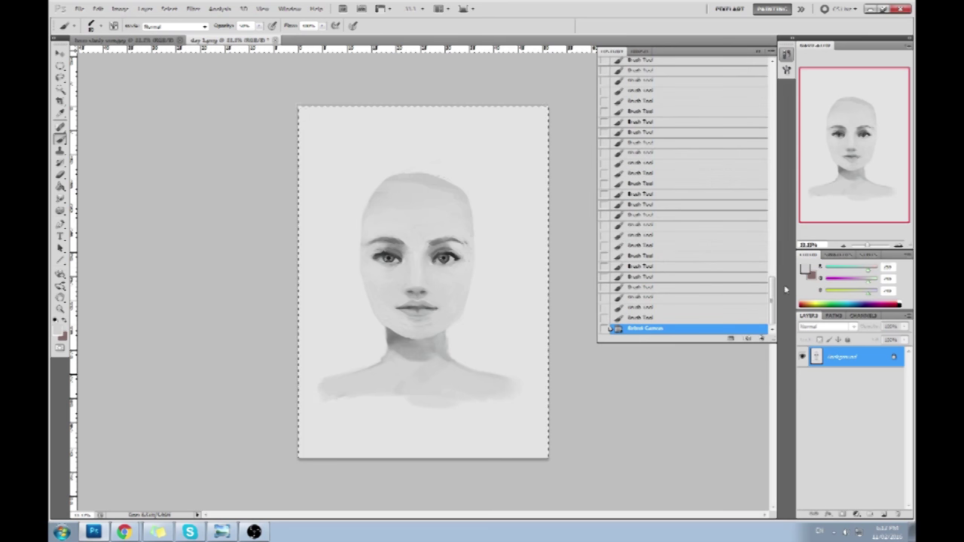
left_click_drag(774, 280, 775, 83)
left_click(723, 66)
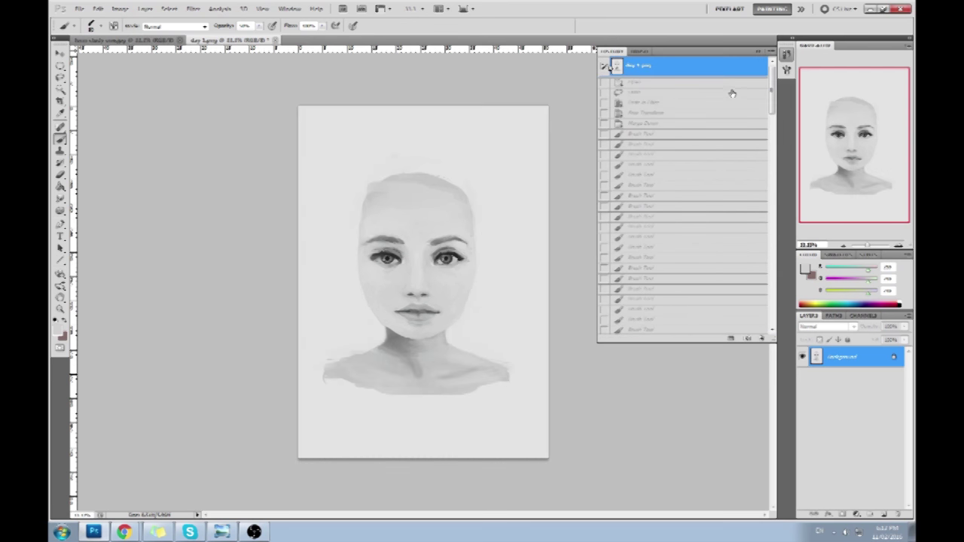
key("ctrl+j")
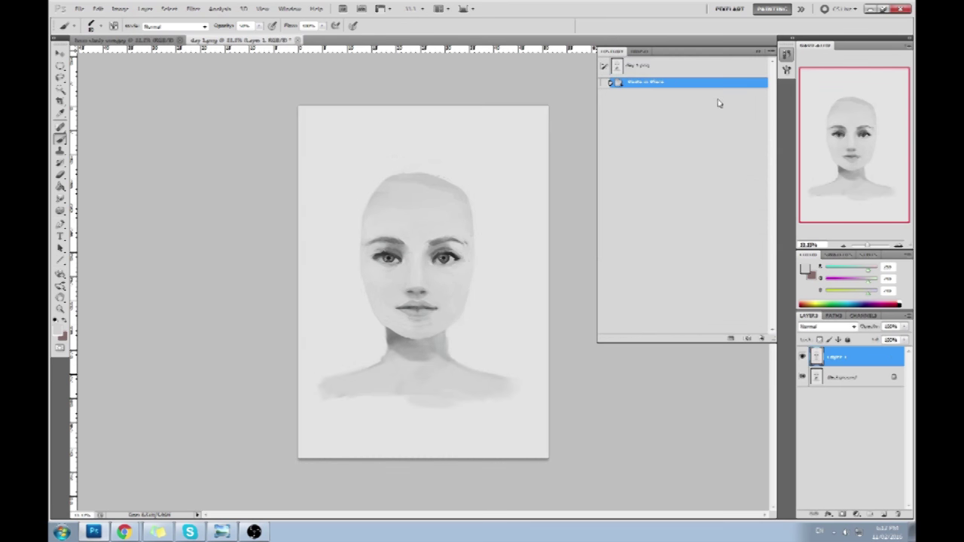
left_click(759, 53)
left_click(802, 358)
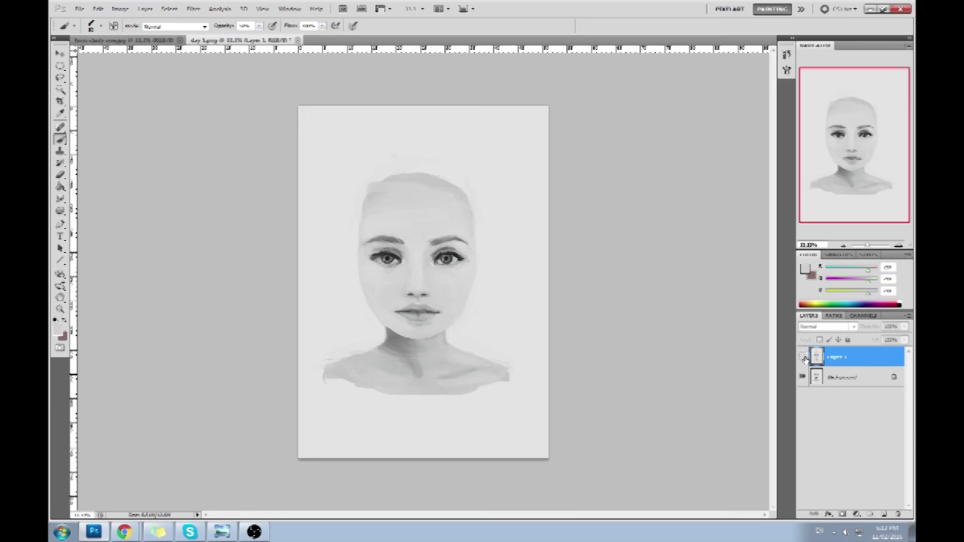
left_click(803, 358)
left_click(803, 357)
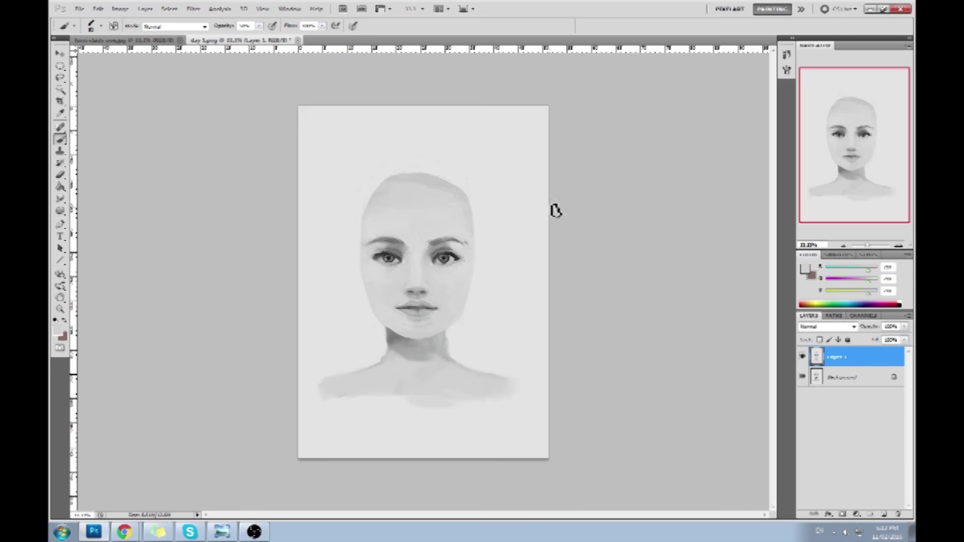
Step: Flatten the portrait image and close its document to return to the grey box study
right_click(842, 365)
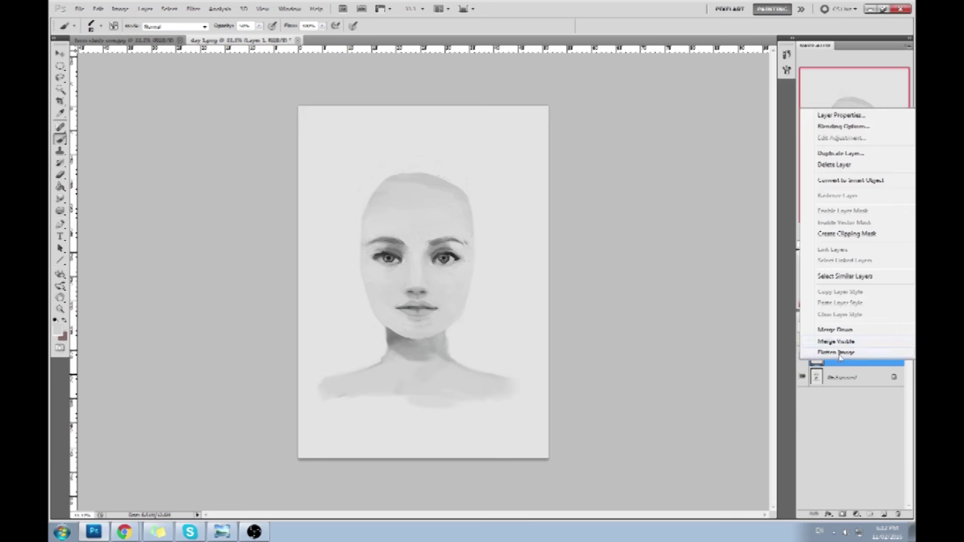
left_click(844, 353)
left_click(276, 41)
left_click(442, 200)
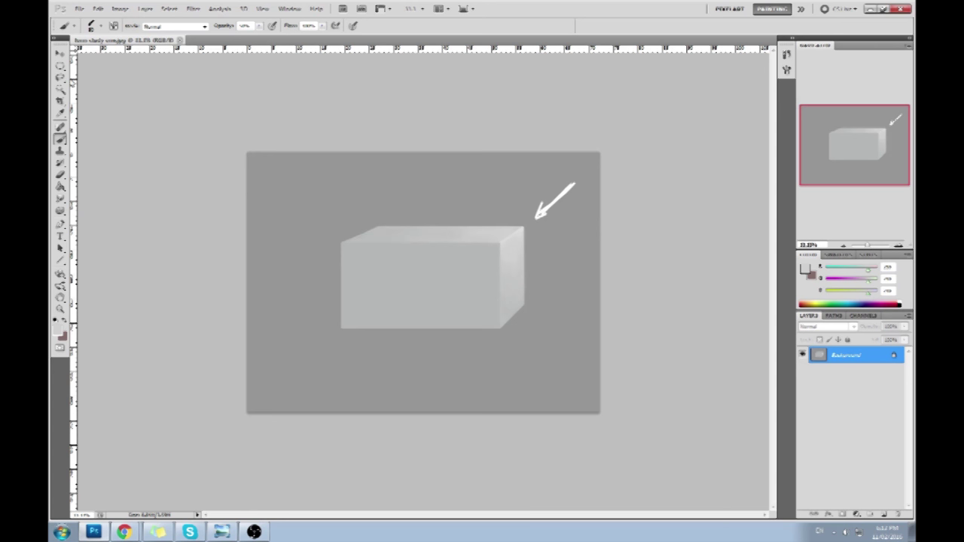
Step: Select the front face of the box by colour and trim the stray areas on the top and side faces from the selection
left_click(65, 90)
left_click(436, 286)
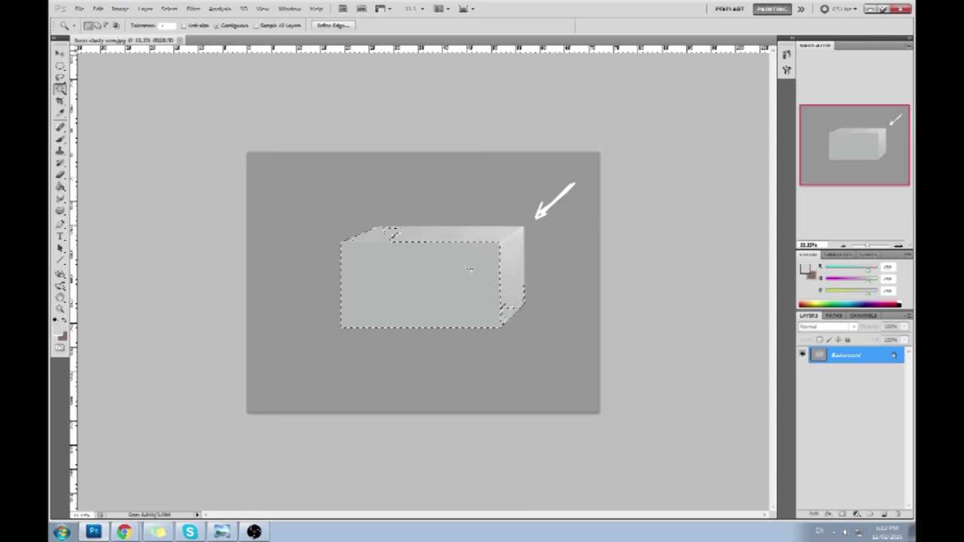
key("m")
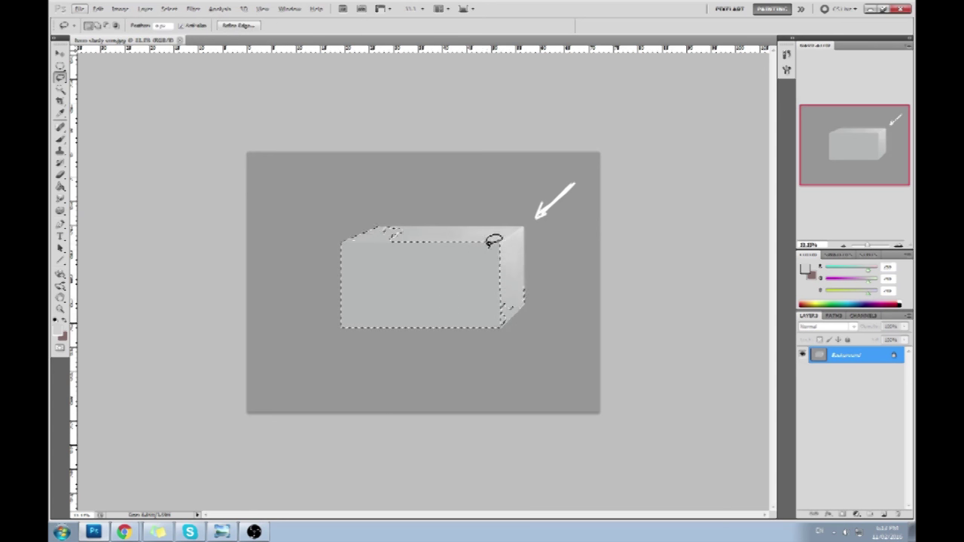
key("alt")
left_click_drag(585, 366, 585, 367)
left_click_drag(63, 69, 101, 65)
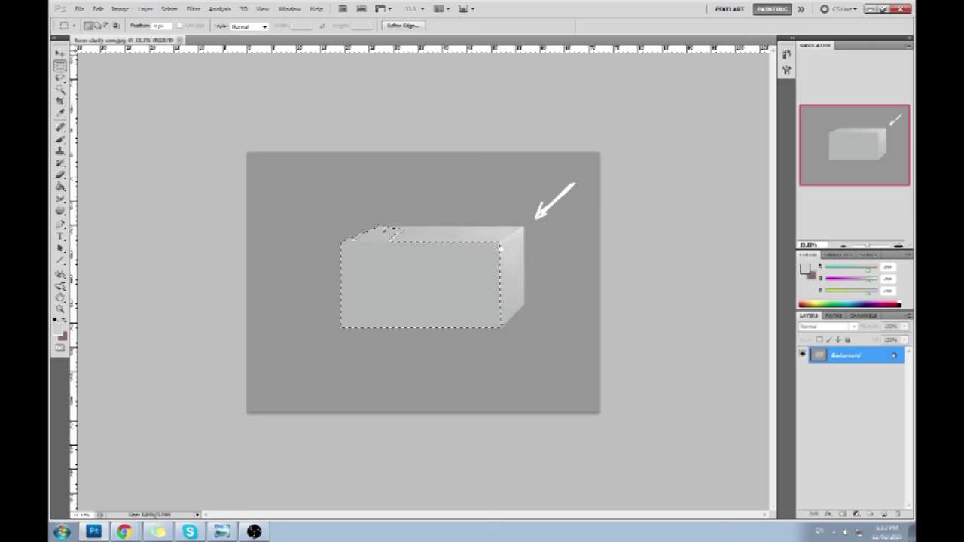
left_click_drag(610, 357, 610, 357)
key("alt")
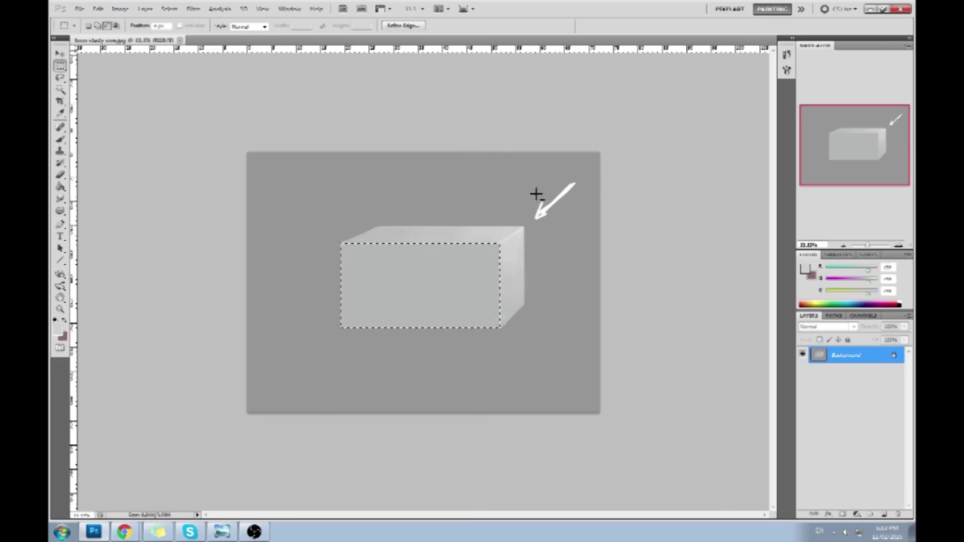
key("ctrl+alt+z")
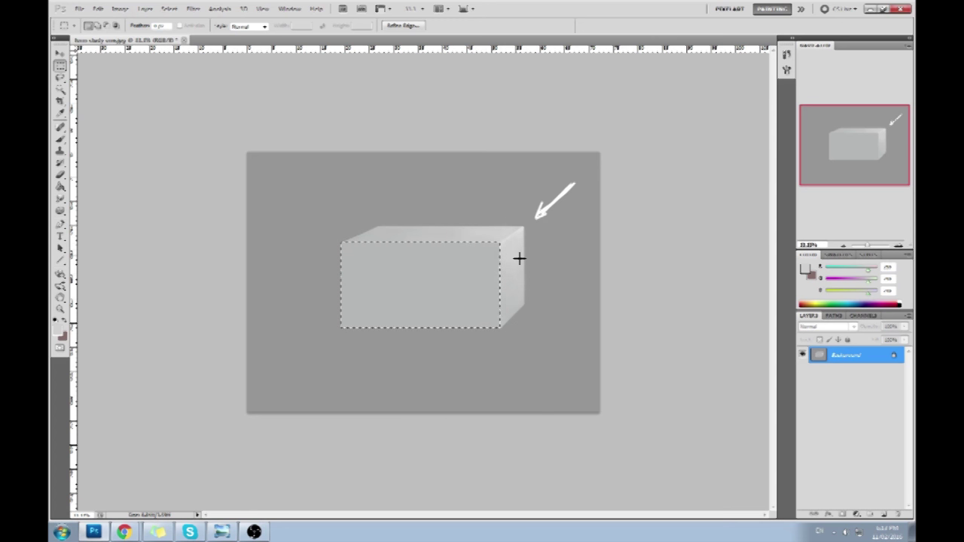
Step: Pick a round brush, enlarge it to cover much of the box, and adjust its opacity
left_click(518, 256)
key("l")
key("alt")
key("b")
right_click(473, 251)
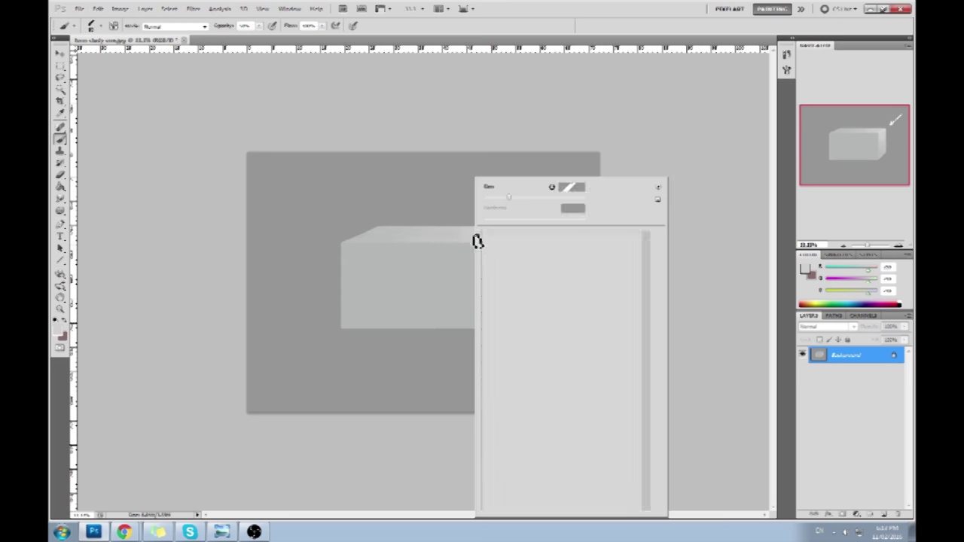
double_click(589, 437)
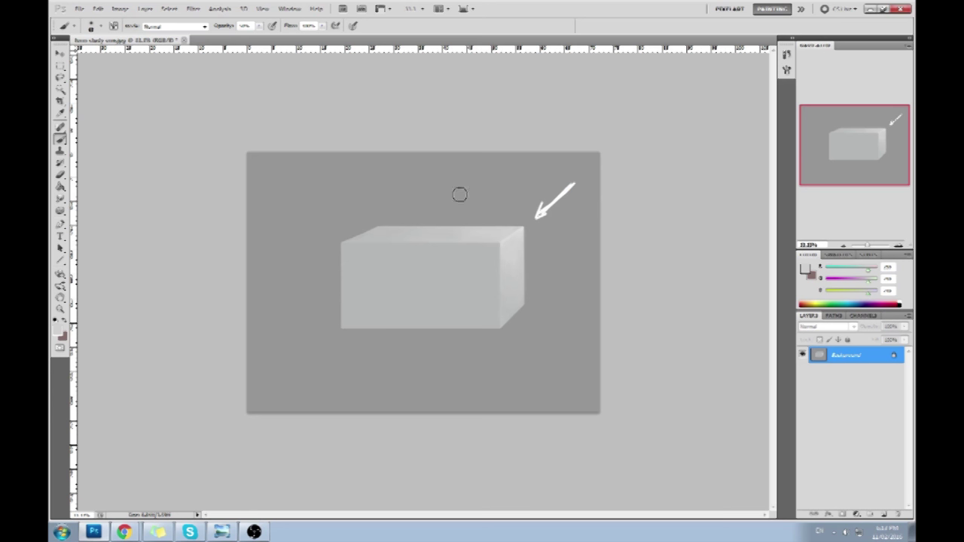
key("l")
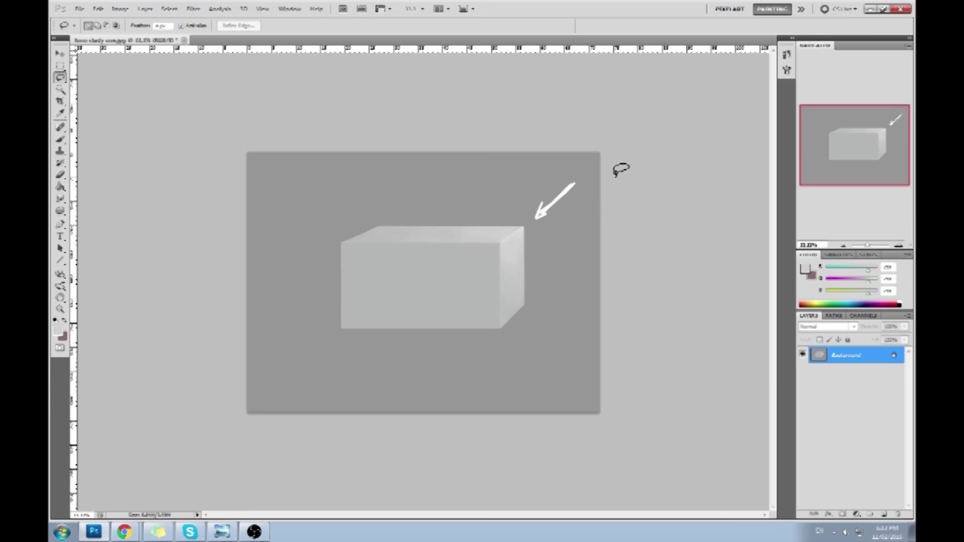
key("b")
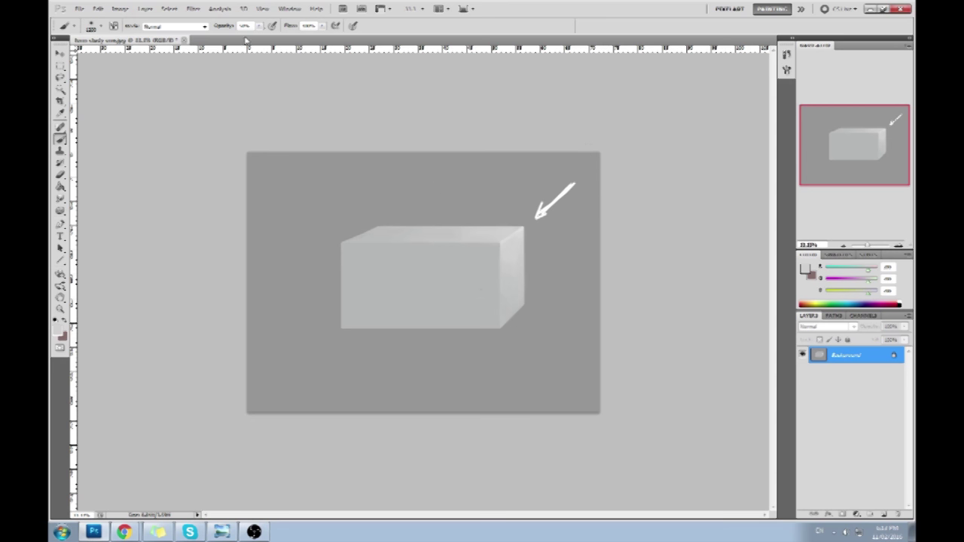
left_click(258, 27)
left_click(246, 38)
Step: Undo the trial stroke on the box and step back in the history to the brush stroke before the deselection
left_click_drag(474, 272, 406, 286)
key("ctrl+z")
left_click(787, 55)
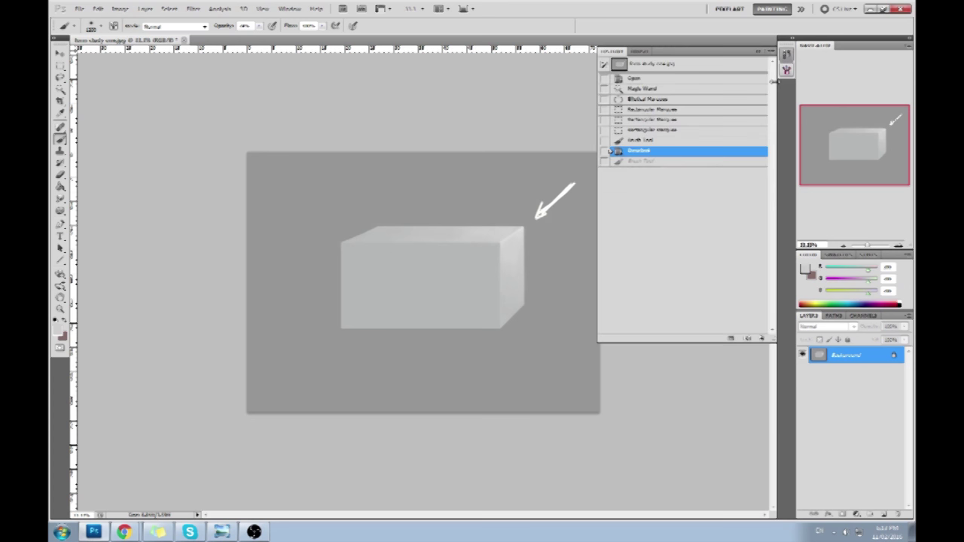
left_click(640, 141)
left_click(787, 55)
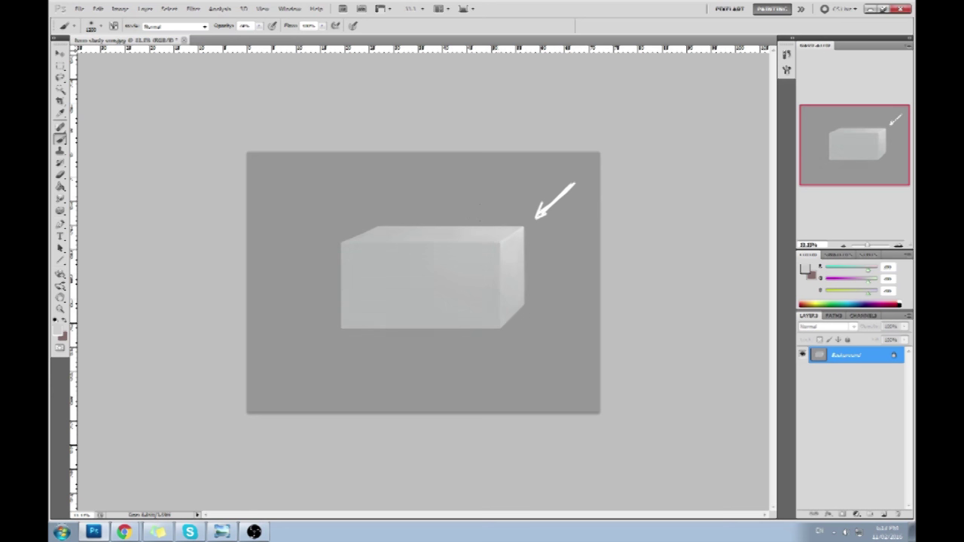
Step: Blend light and mid greys sampled from the image over the box's front face with the large brush at lowered opacity
left_click(258, 28)
left_click(254, 35)
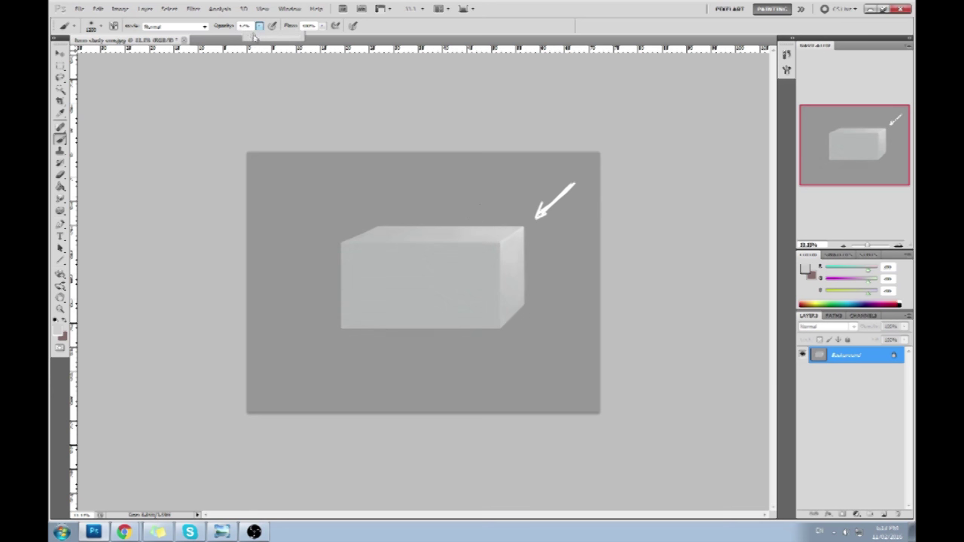
left_click(517, 244)
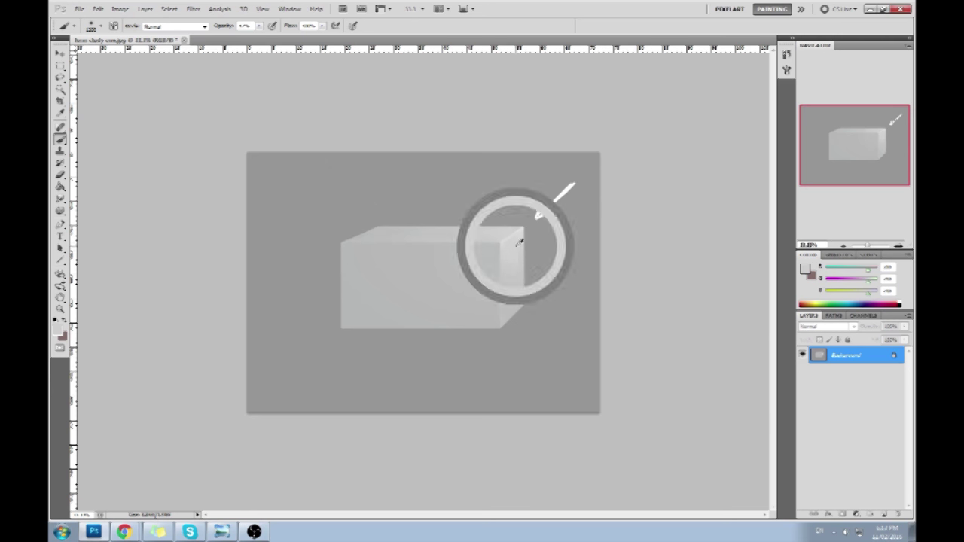
left_click(505, 239)
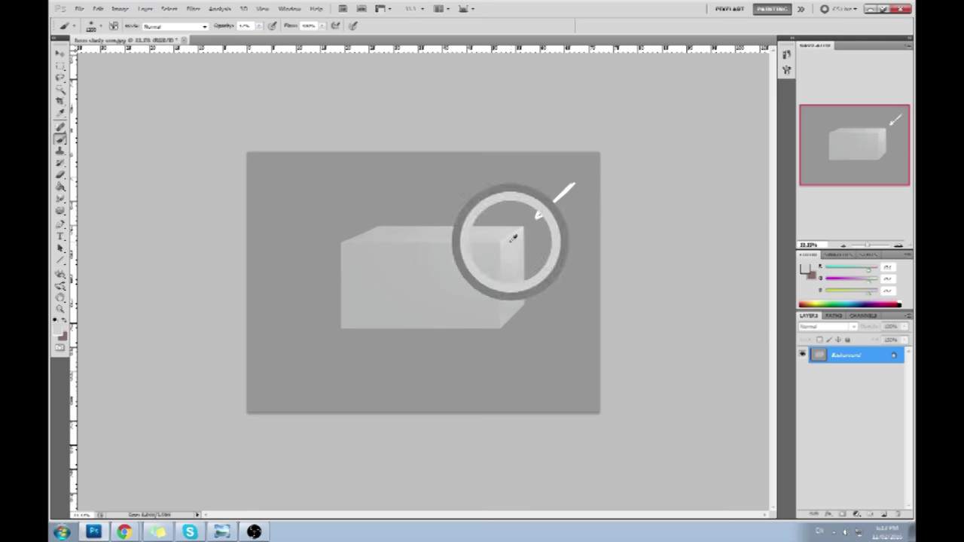
left_click(495, 261, "alt")
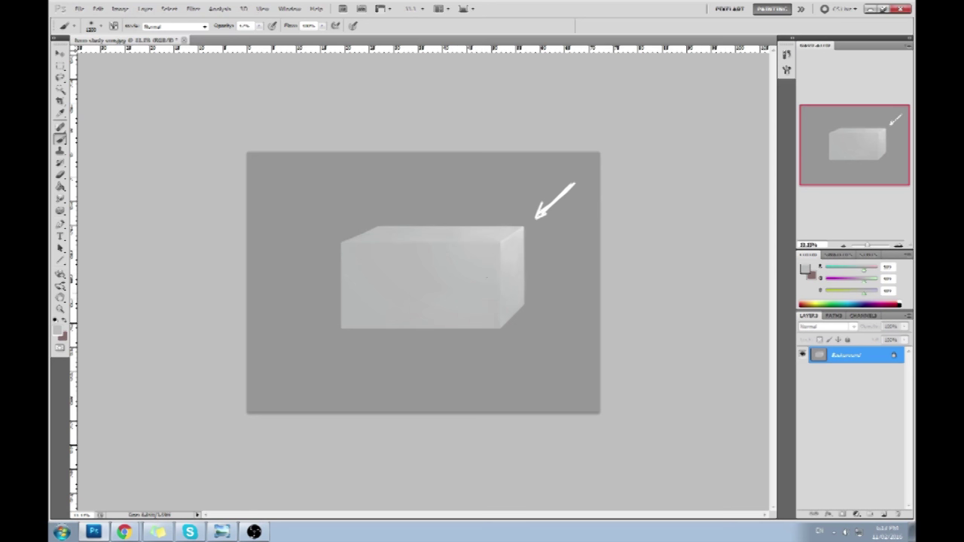
left_click(534, 240, "alt")
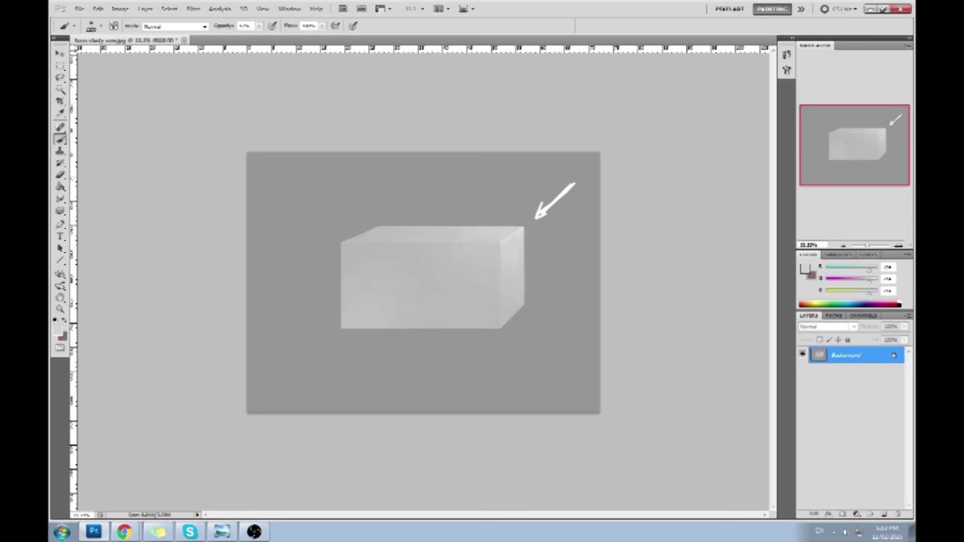
left_click(408, 289, "alt")
Step: Select the background around the box with the Magic Wand, strongly raise its lightness with Hue/Saturation, and deselect
left_click(61, 88)
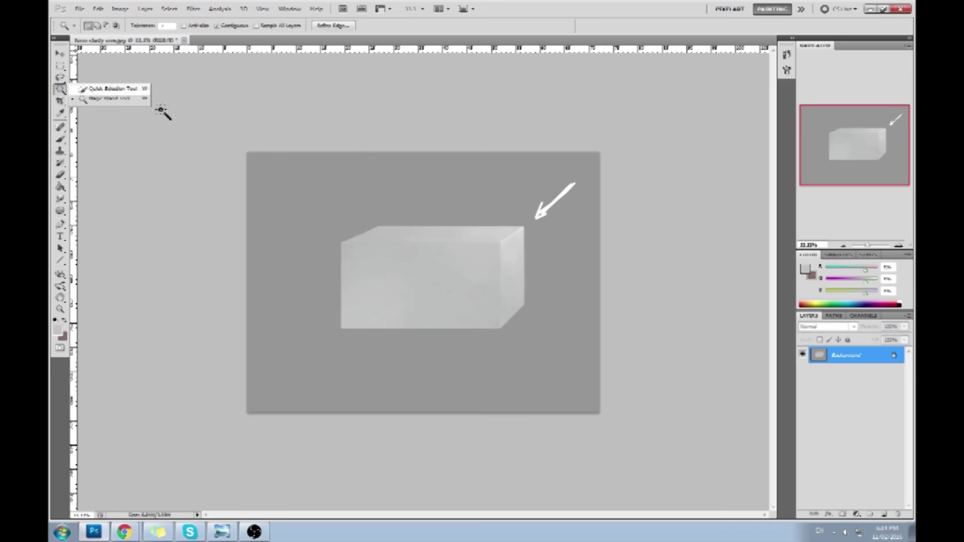
left_click(444, 214)
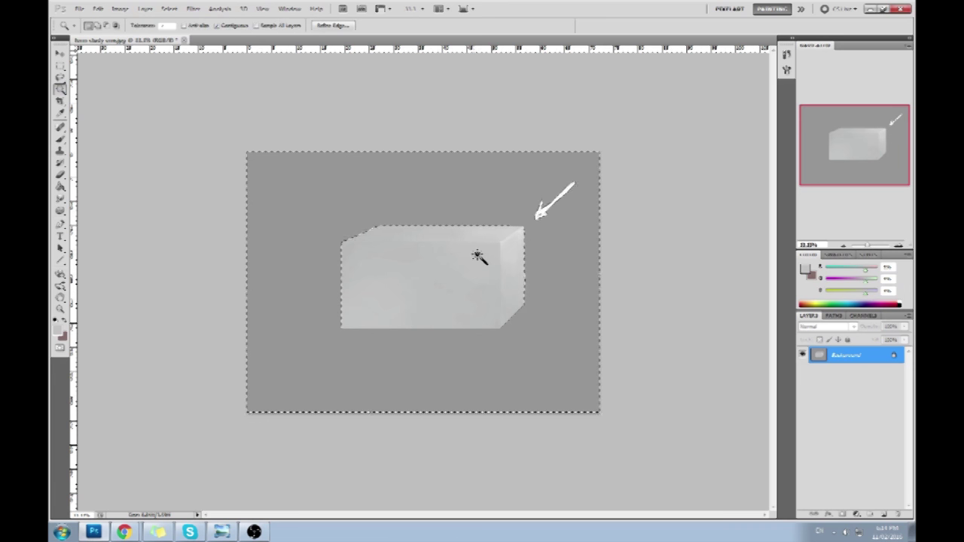
key("ctrl+u")
left_click_drag(639, 388, 666, 388)
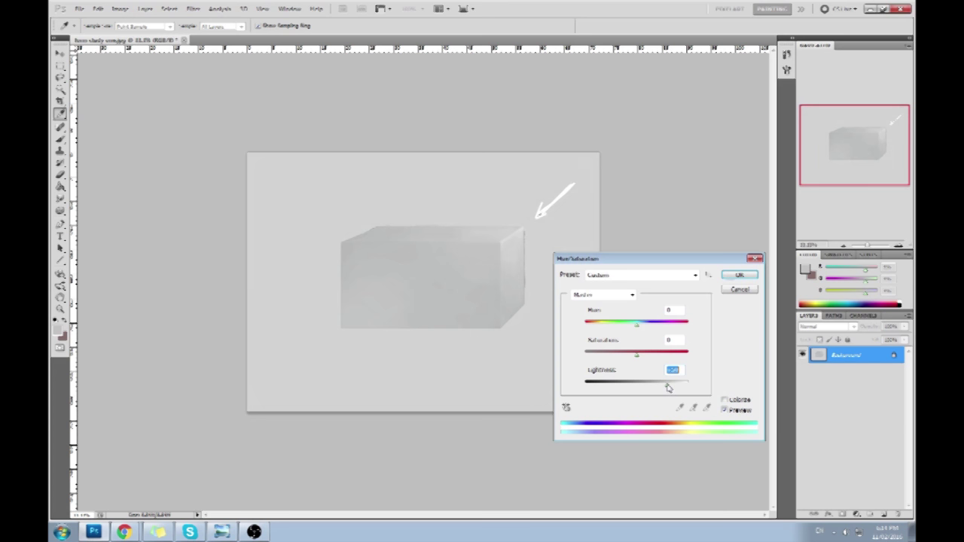
left_click_drag(666, 386, 665, 386)
left_click(740, 275)
key("w")
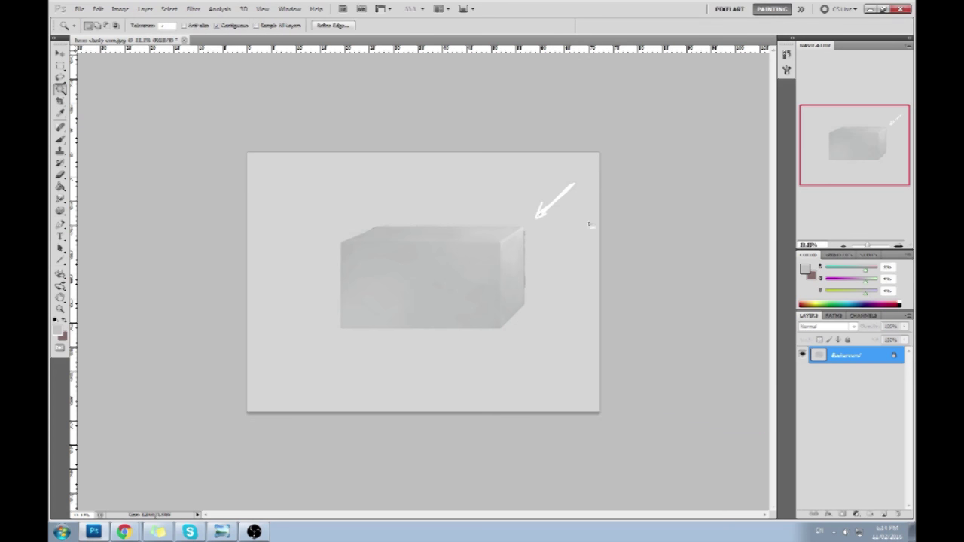
key("m")
key("ctrl+d")
Step: Select a rectangle above the box, trim the box's top out with the Polygonal Lasso, and raise the lightness to +22 with Hue/Saturation
left_click_drag(344, 145, 326, 135)
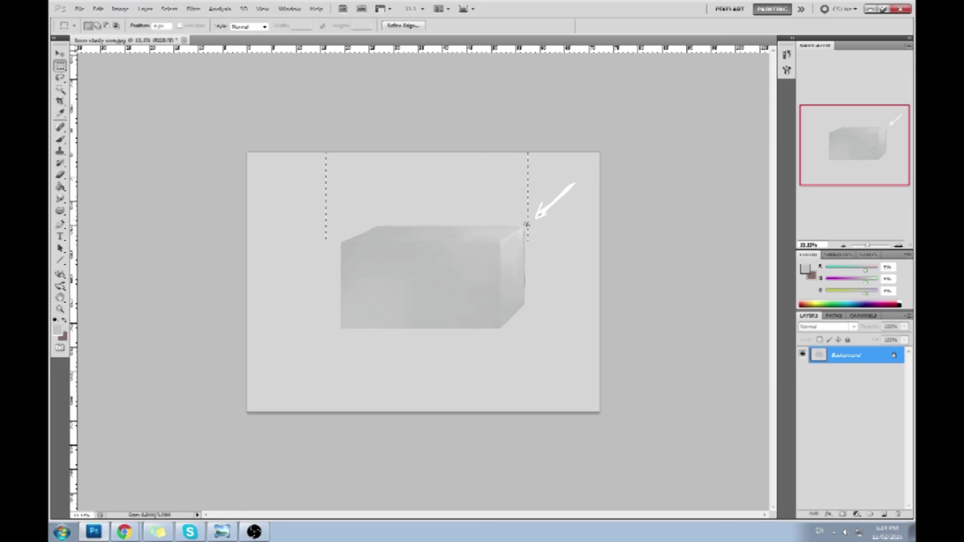
left_click(60, 78)
left_click(98, 84)
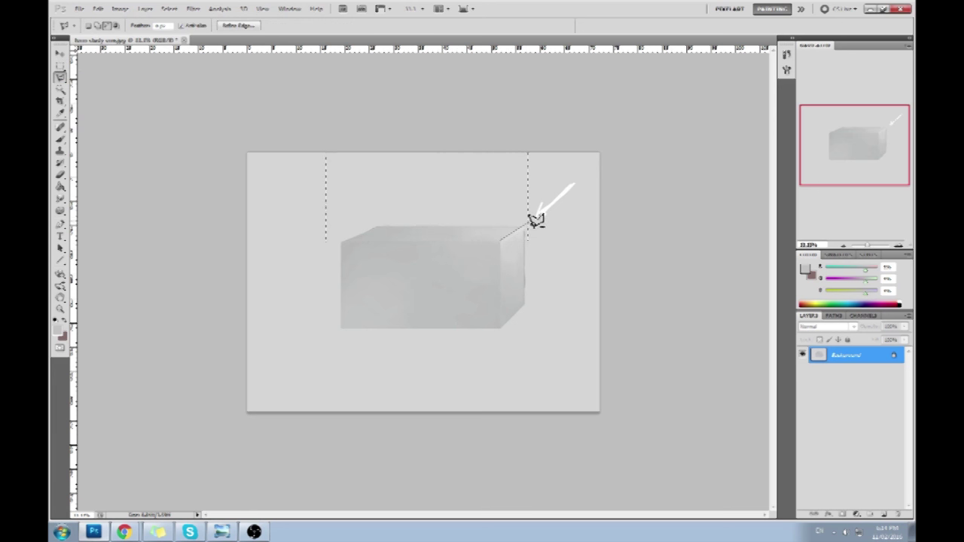
double_click(510, 242)
key("ctrl+d")
key("ctrl+u")
left_click_drag(648, 391, 650, 390)
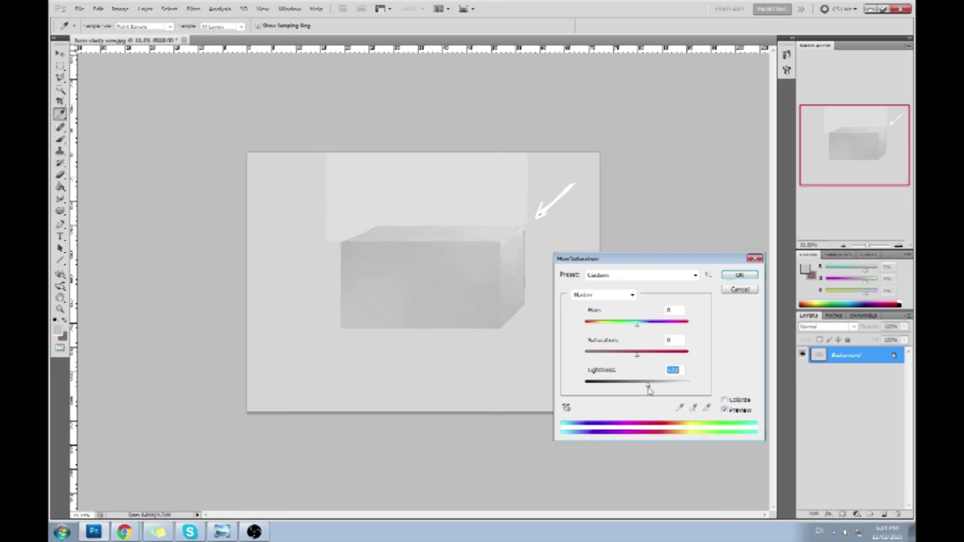
left_click(739, 275)
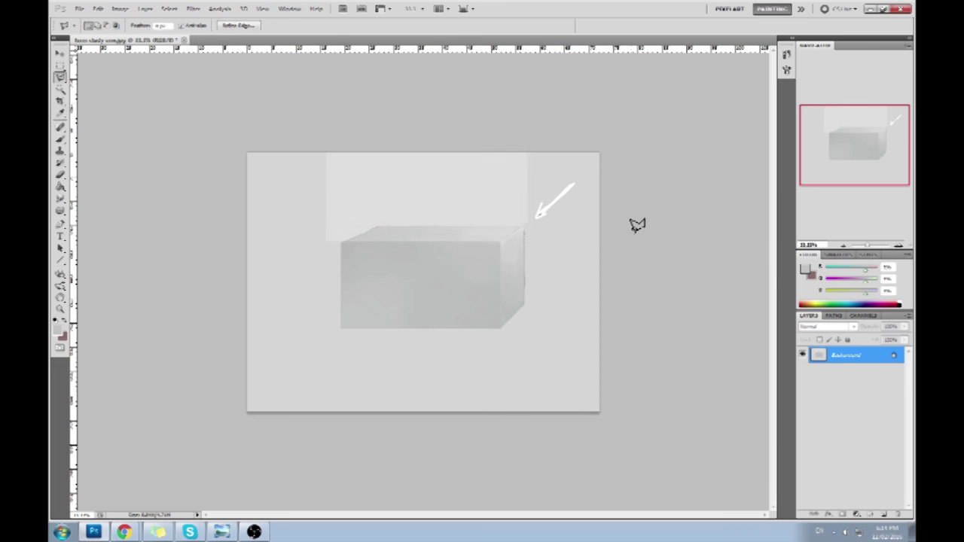
left_click_drag(468, 151, 304, 147)
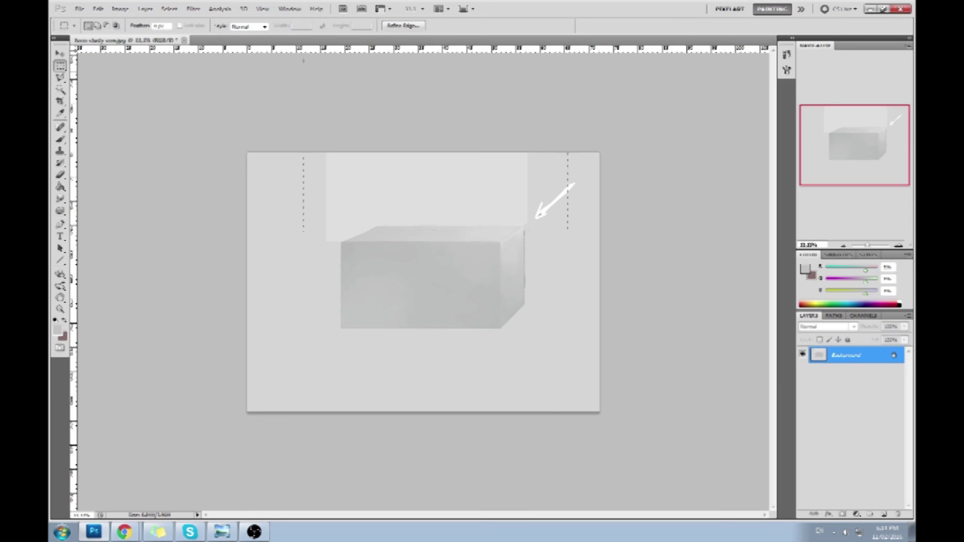
left_click_drag(524, 190, 527, 190)
left_click(379, 235)
Step: Outline the background above the box, including the white arrow, with the Polygonal Lasso following the box's upper back edges
left_click(60, 77)
left_click(340, 243)
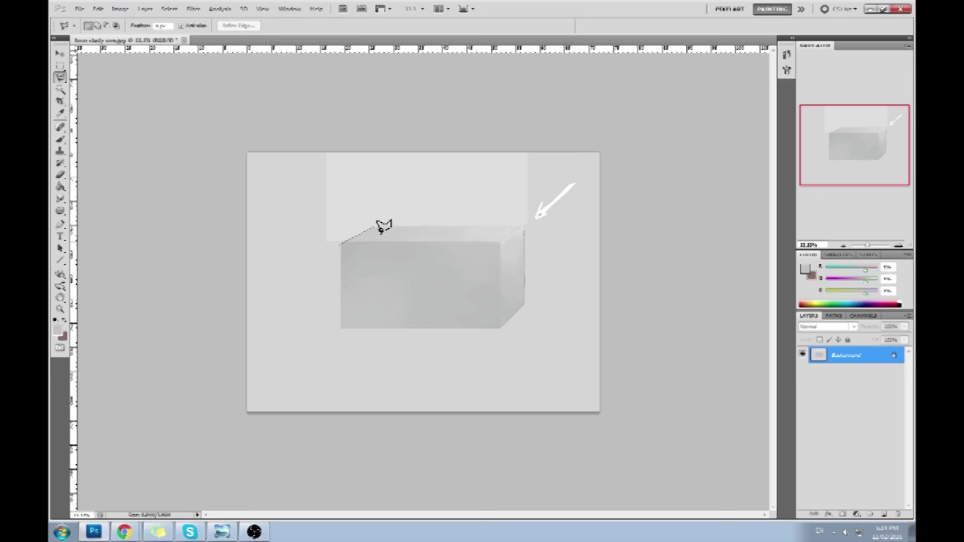
left_click(376, 226)
left_click(531, 226)
left_click(593, 212)
left_click(587, 150)
left_click(505, 113)
left_click(388, 101)
left_click(300, 117)
left_click(275, 175)
left_click(299, 224)
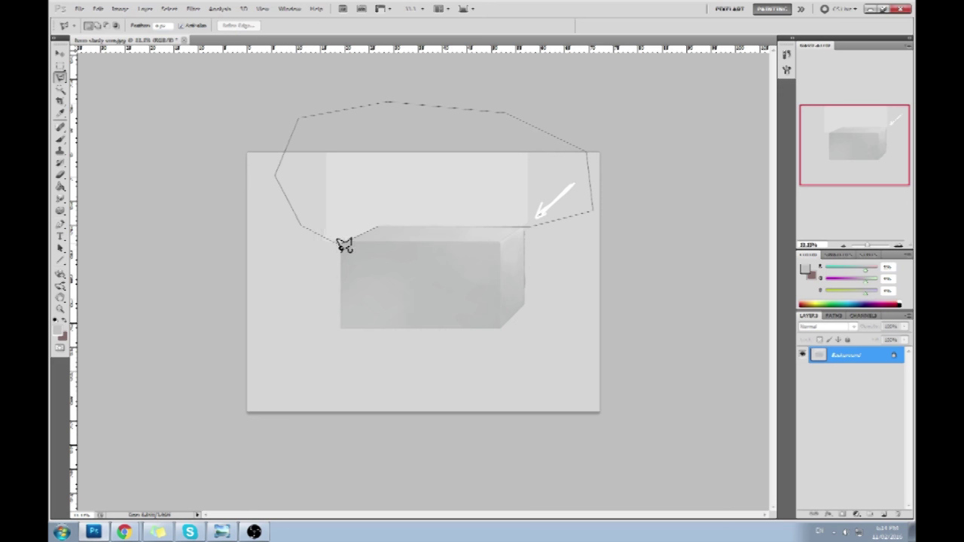
double_click(333, 245)
Step: Add a new layer and fill the selection with the light background grey, covering the patch and the arrow
left_click(884, 514)
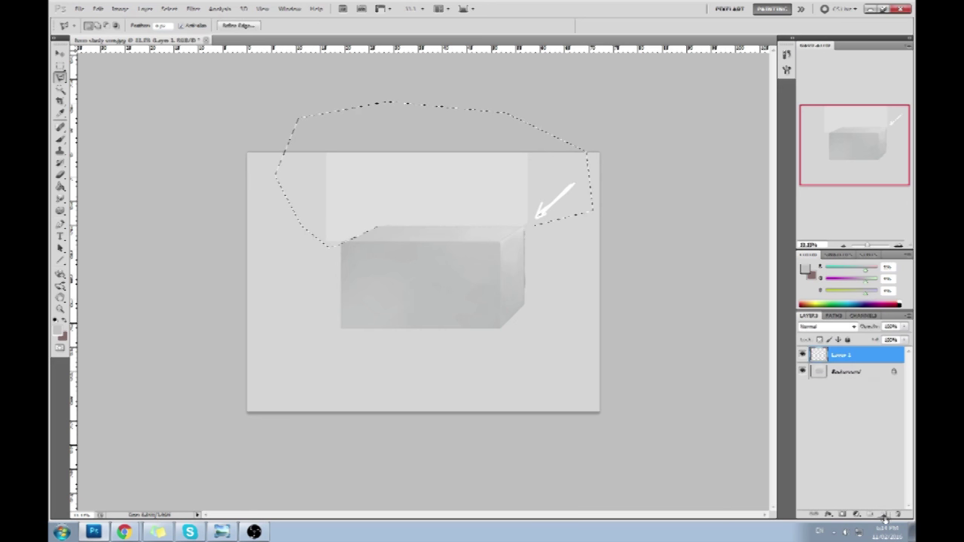
key("g")
left_click(312, 181)
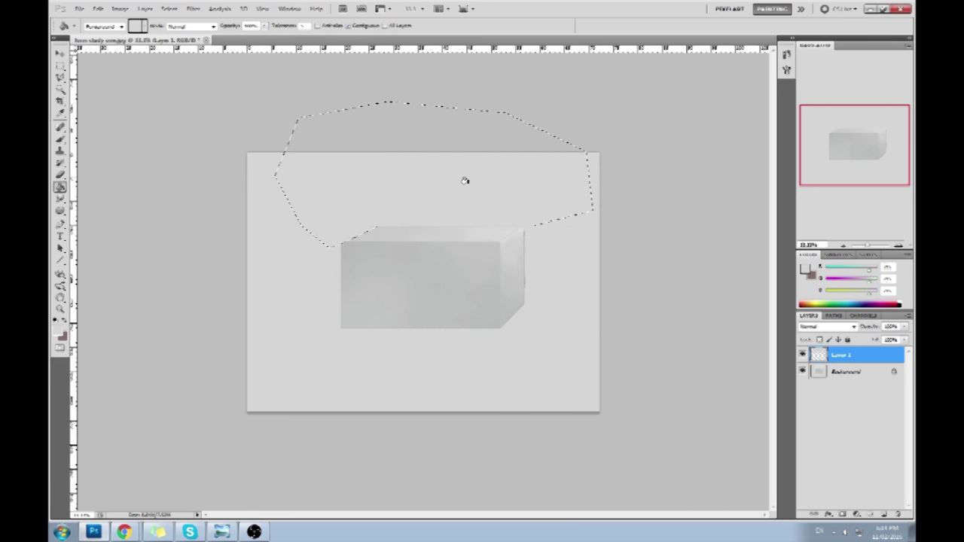
Step: Replace the selection with a rectangle of background beside the box's side face, and nudge it right to align with the box edge
left_click(60, 65)
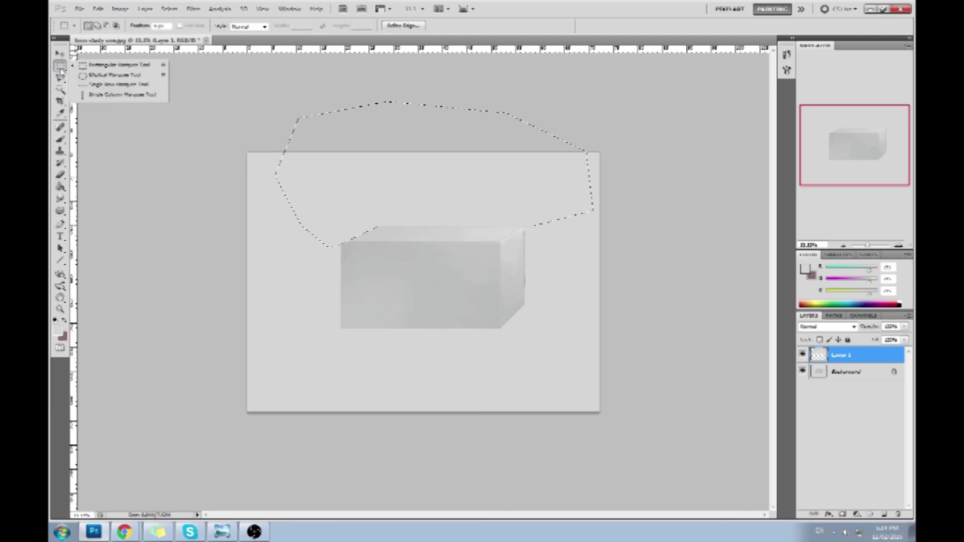
left_click(527, 242)
left_click(528, 230)
left_click_drag(557, 265, 599, 325)
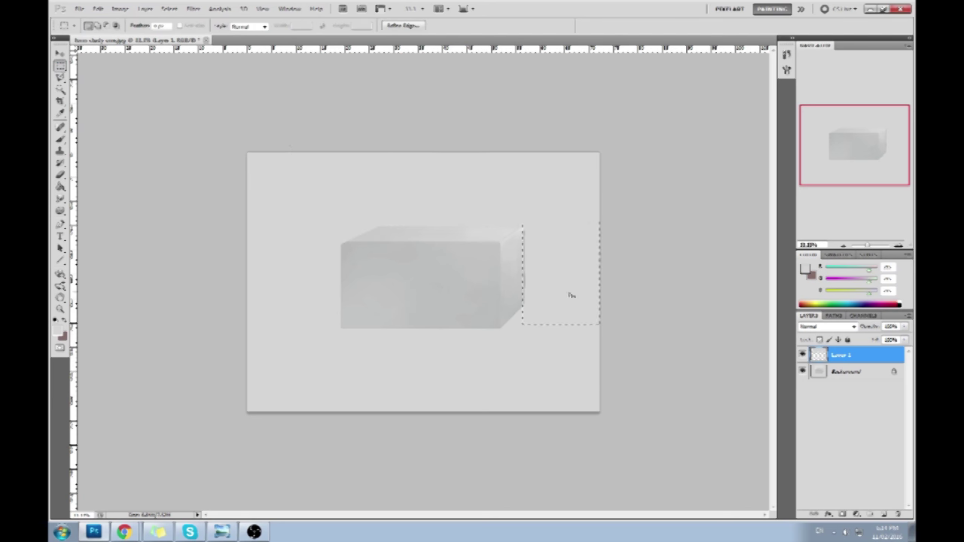
left_click_drag(545, 275, 545, 275)
key("Right")
key("Right")
key("Right")
key("Right")
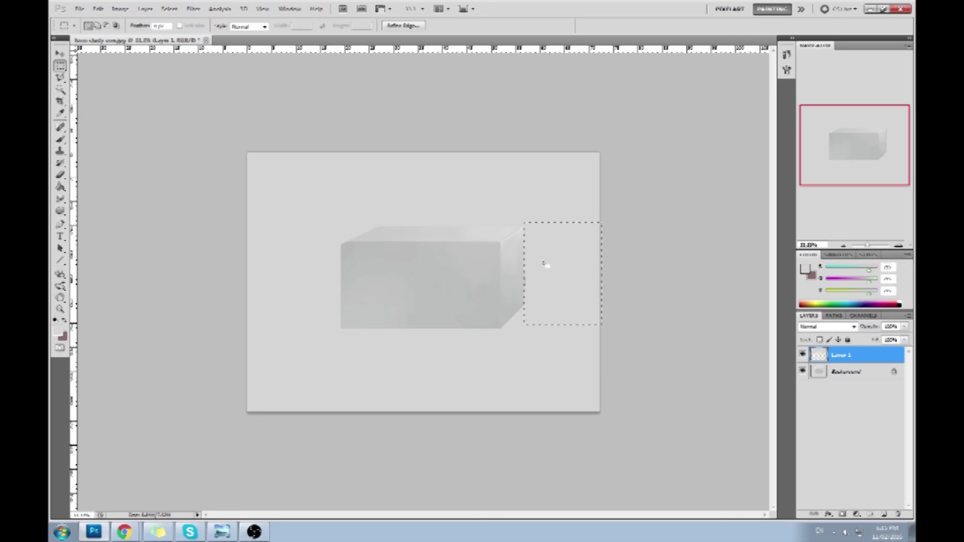
Step: Fill the rectangular selection with the background grey, deselect it, and flatten the image
key("g")
key("m")
right_click(530, 263)
left_click(546, 273)
right_click(842, 369)
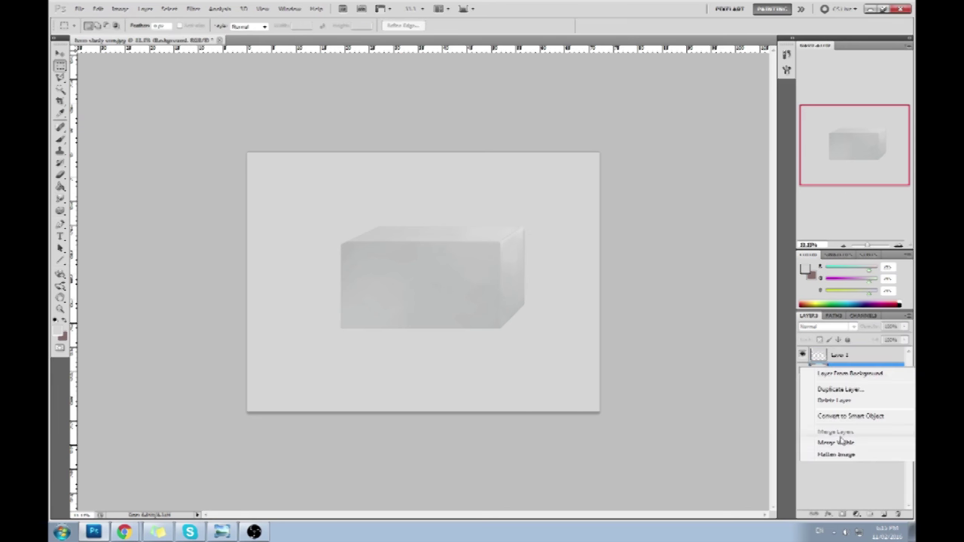
left_click(838, 454)
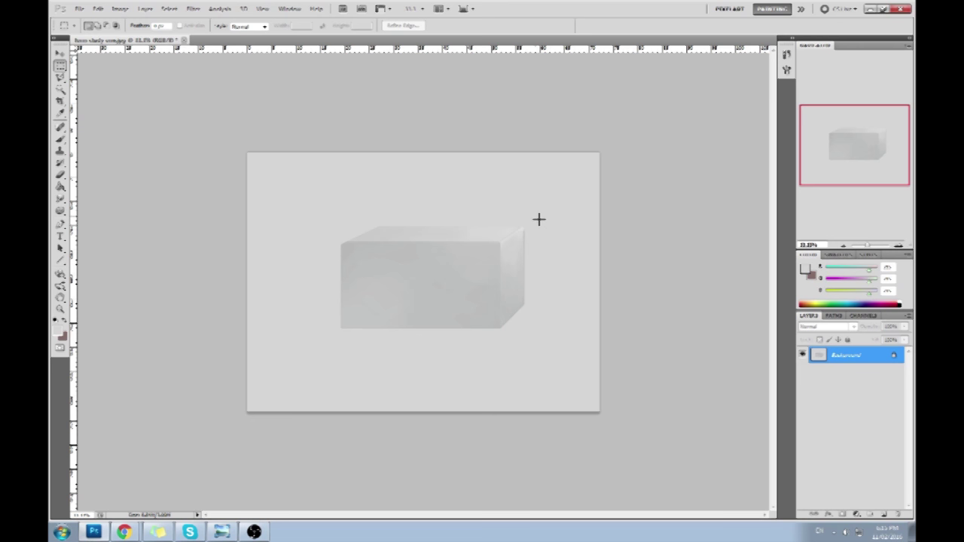
Step: Clean the side face's outer vertical edge by filling an adjoining background rectangle with light grey on a new layer, then merge the layers
key("ctrl+plus")
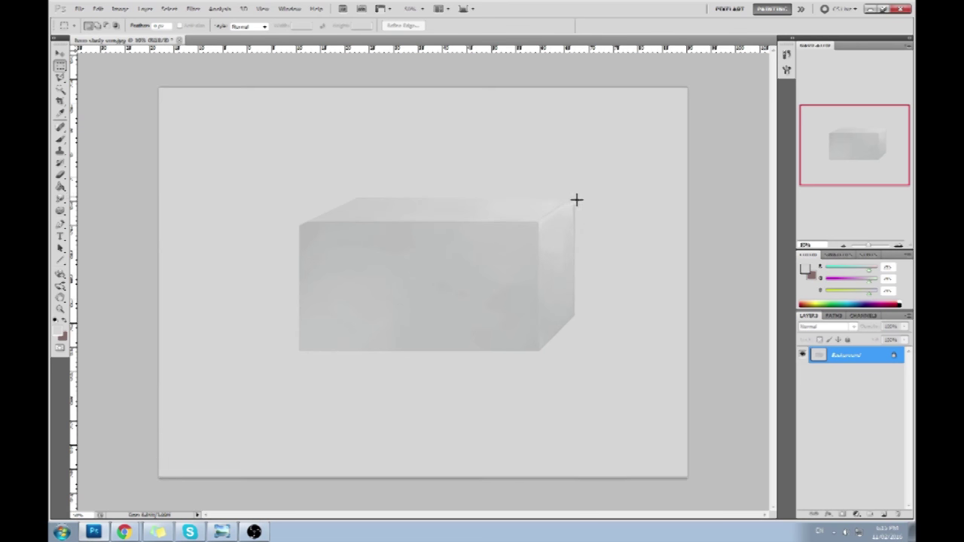
left_click_drag(633, 298, 754, 354)
left_click(883, 513)
key("g")
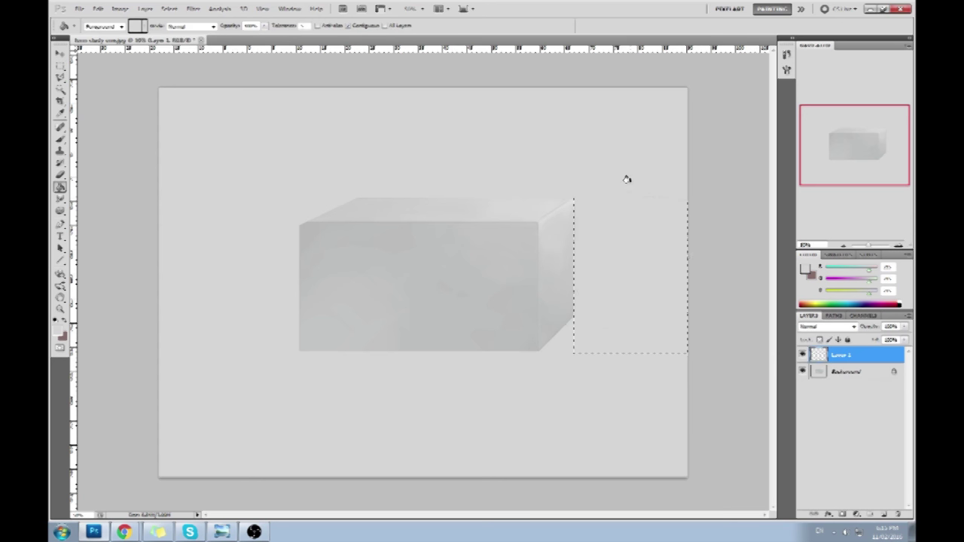
key("m")
right_click(601, 270)
left_click(624, 276)
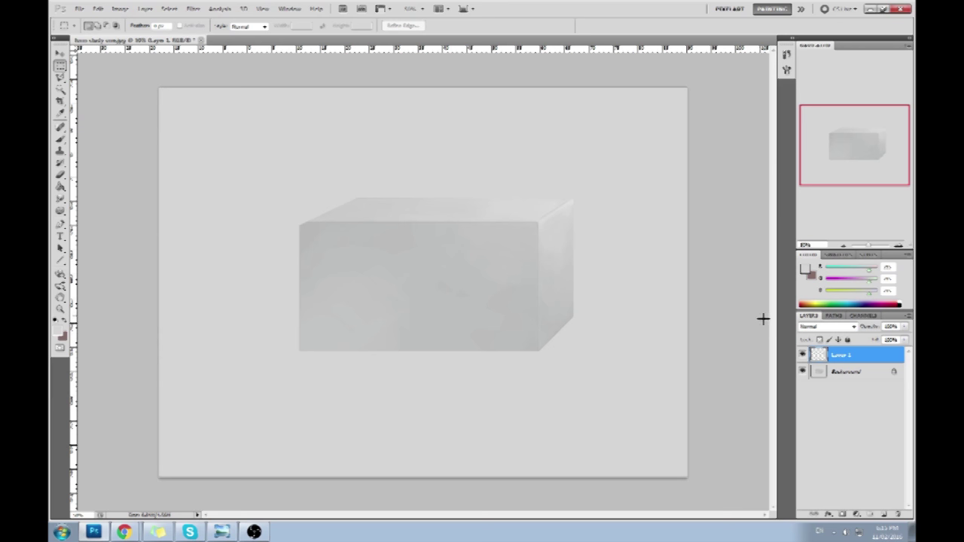
right_click(841, 356)
left_click(829, 318)
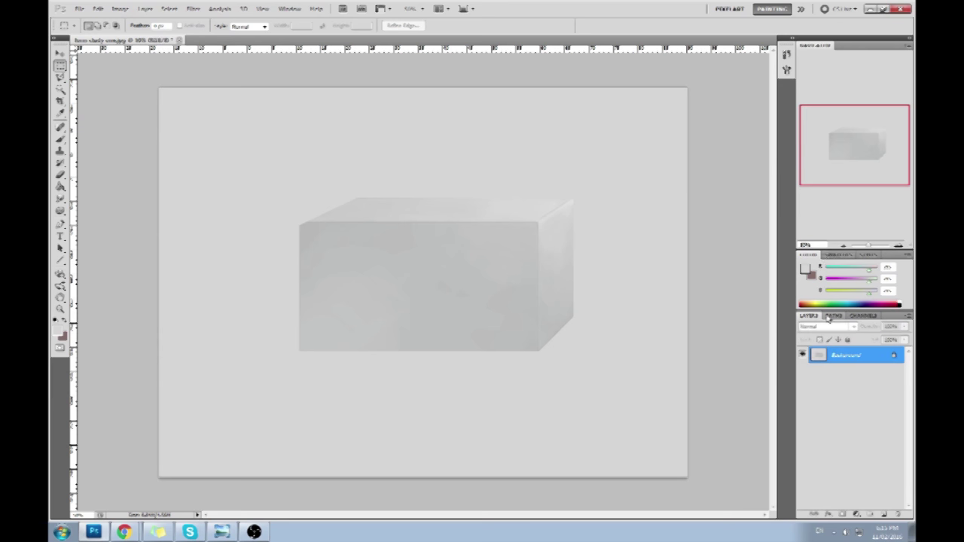
Step: Copy the whole repainted image, return to the file's original history state, and paste the copy in place as a new layer
key("ctrl+a")
left_click(787, 54)
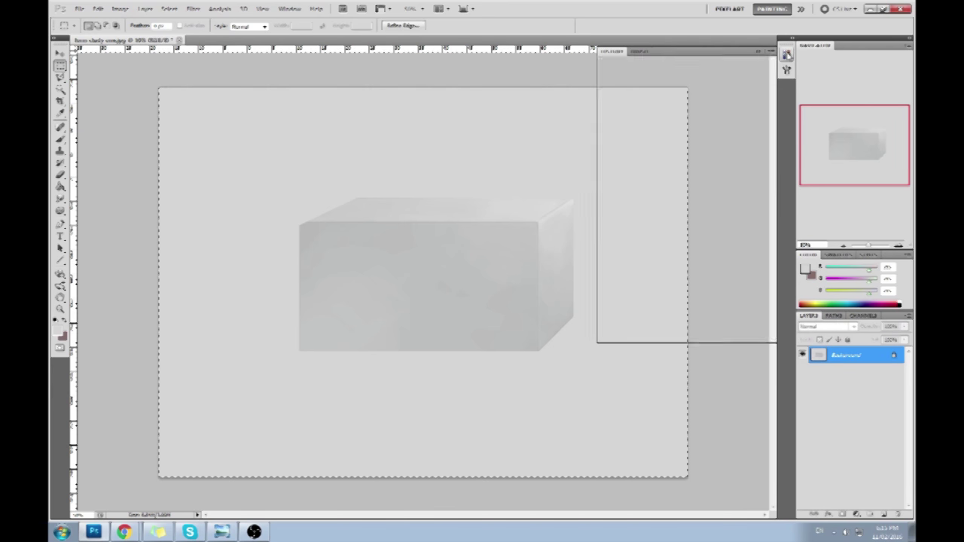
left_click_drag(773, 306, 773, 113)
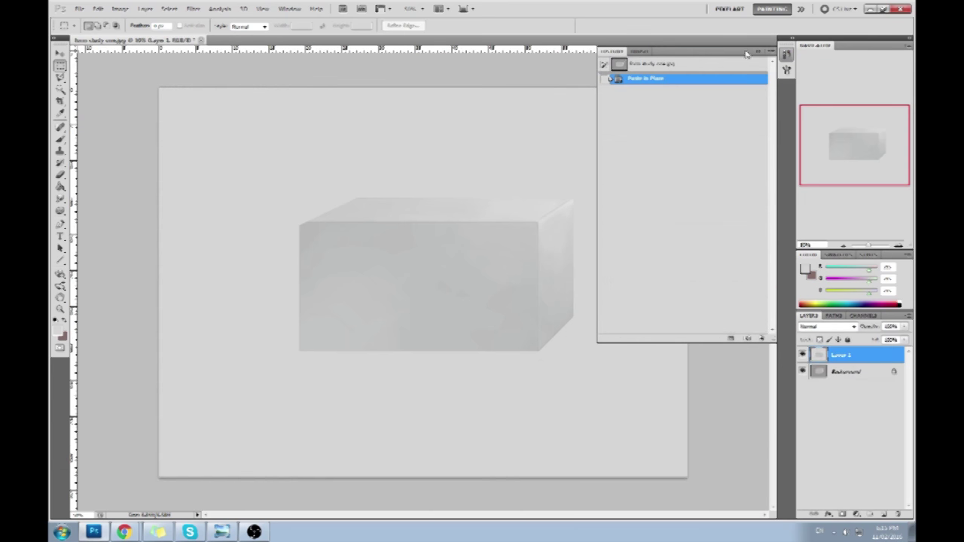
left_click(758, 51)
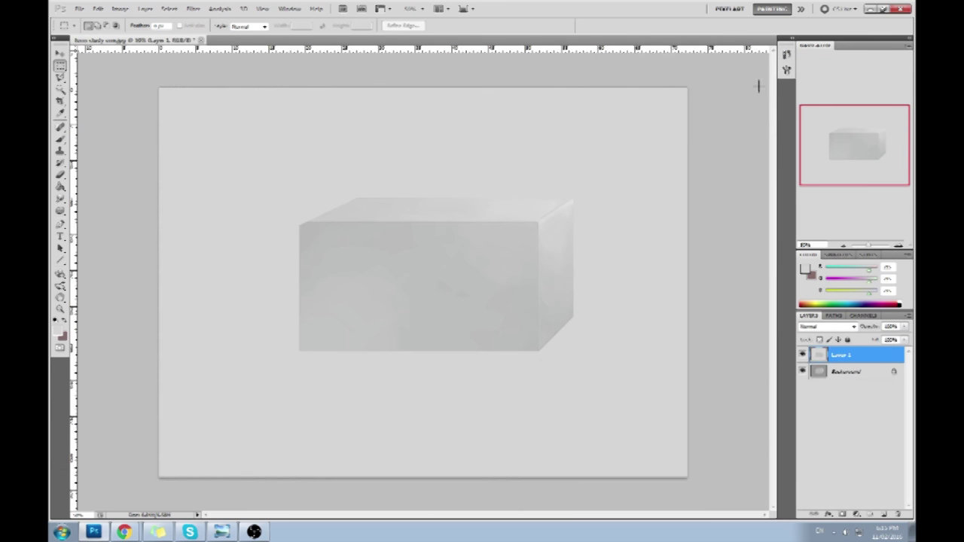
Step: Compare the original dark-background study with the repainted version by hiding and showing the pasted layer
left_click(803, 356)
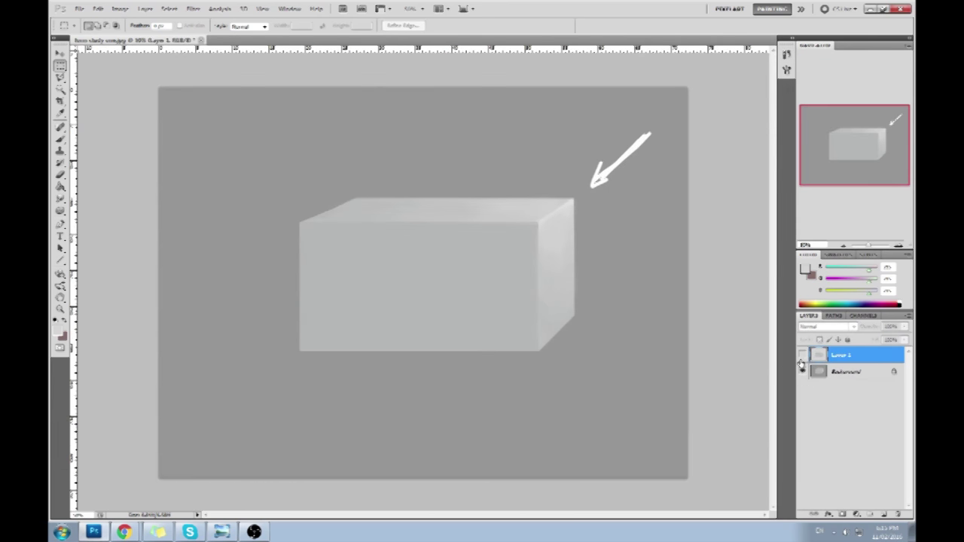
key("ctrl+0")
key("ctrl+minus")
key("ctrl+minus")
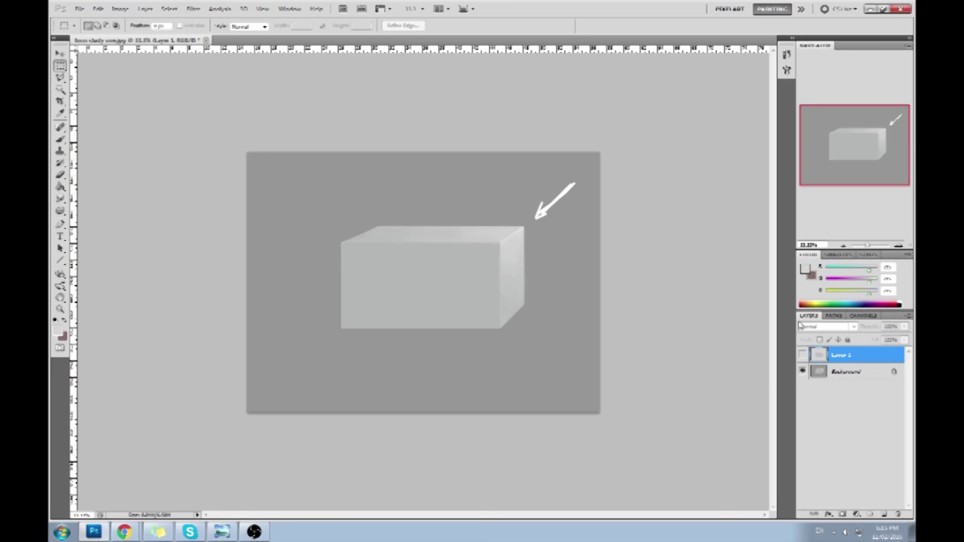
left_click(802, 355)
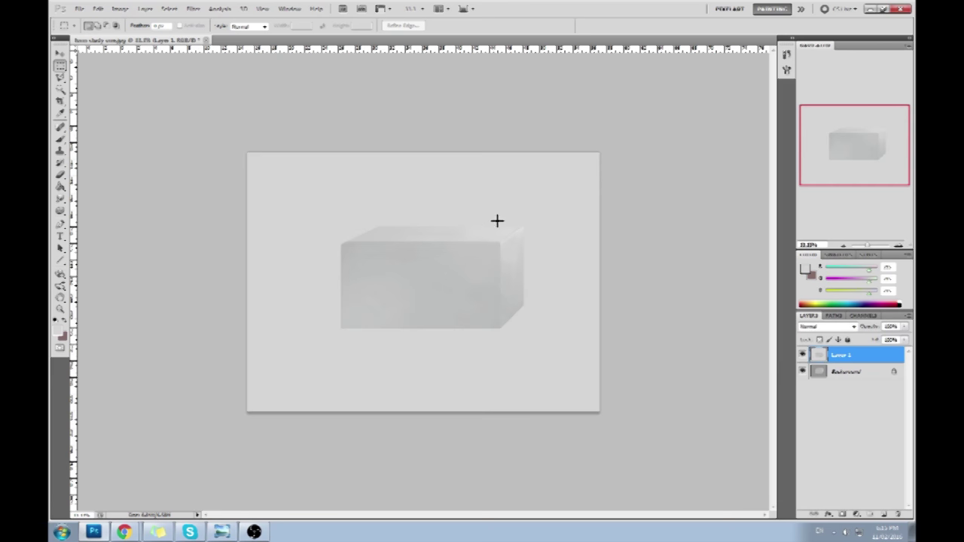
left_click(60, 78)
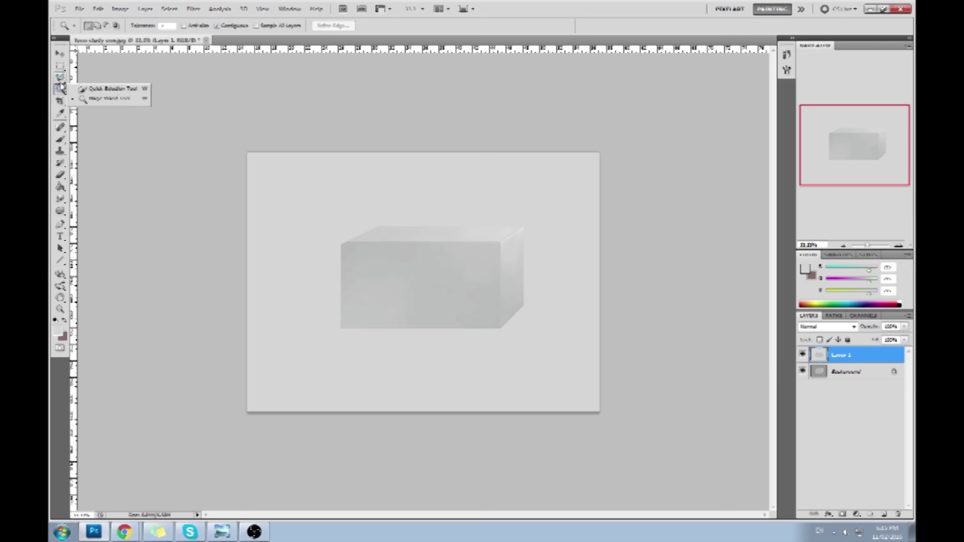
left_click(61, 92)
left_click(471, 219)
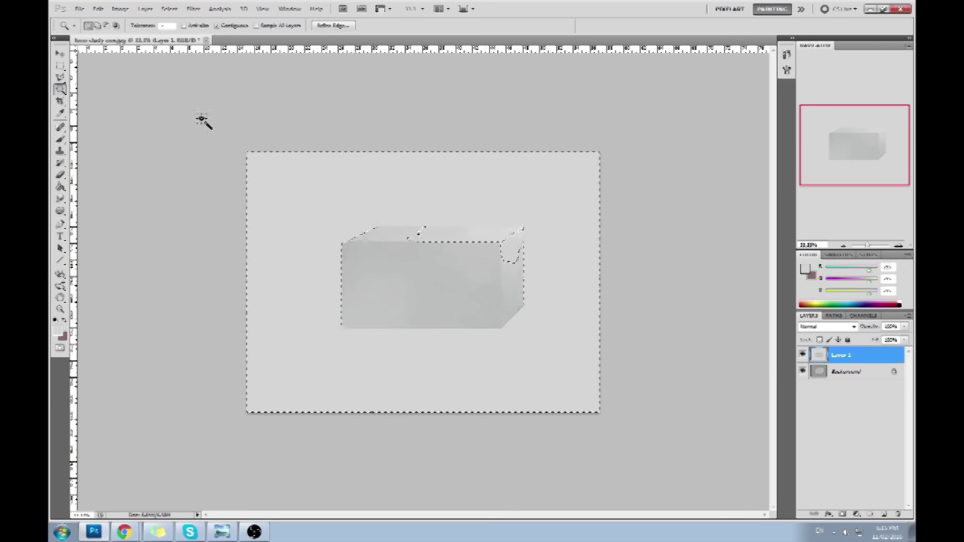
left_click_drag(61, 78, 91, 86)
left_click(473, 278)
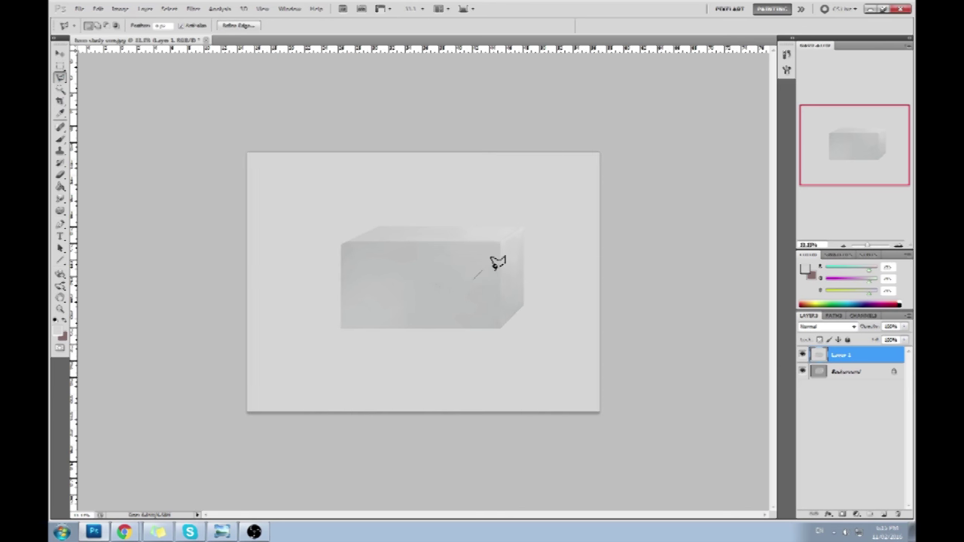
key("Escape")
key("ctrl+d")
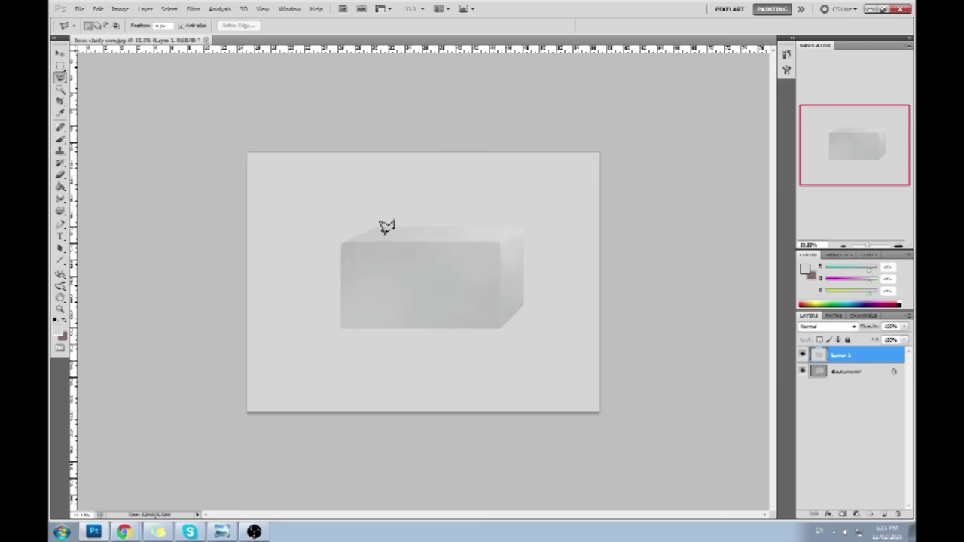
Step: Select the box's top face with the Polygonal Lasso
left_click(379, 226)
left_click(501, 242)
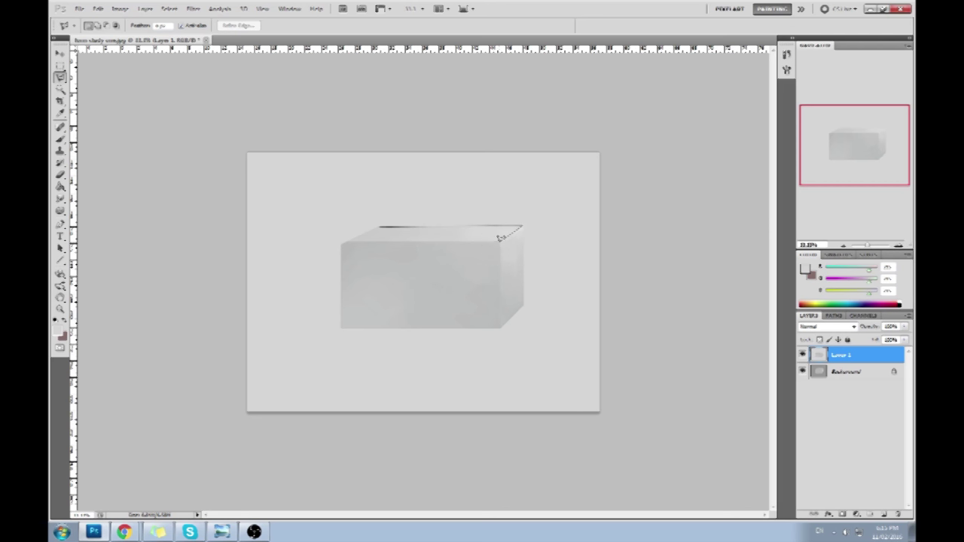
left_click(345, 244)
left_click(380, 226)
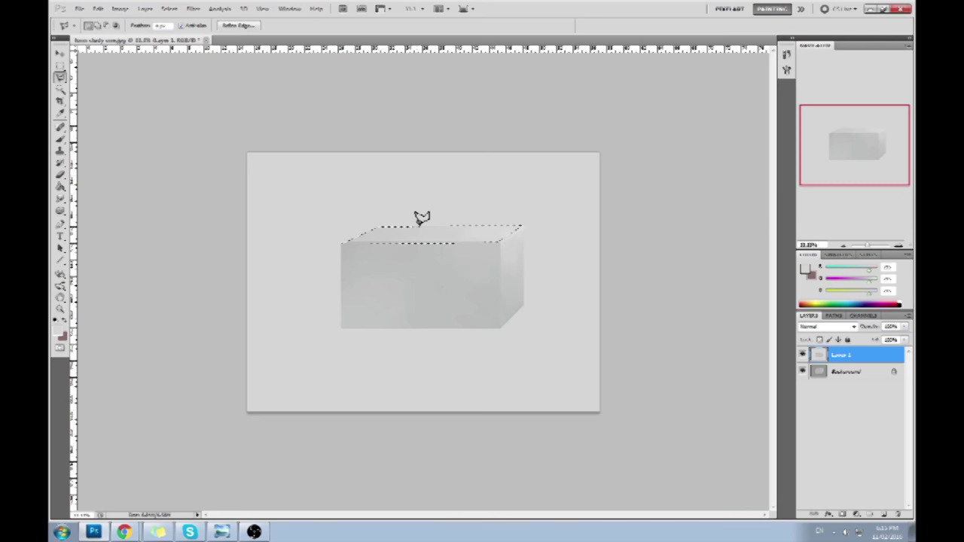
Step: Try painting the top face at 100% brush opacity with light greys sampled from the box, and undo the strokes
key("b")
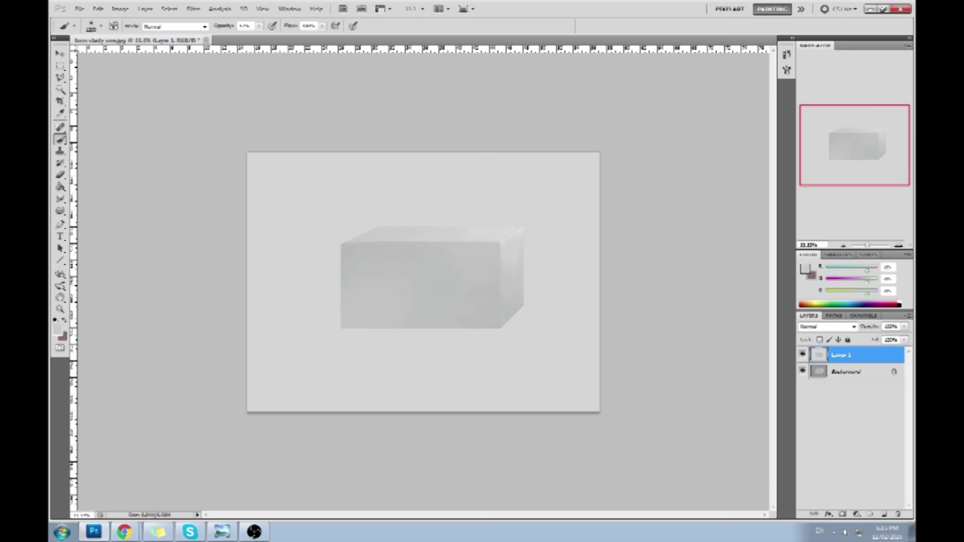
left_click(259, 26)
left_click_drag(263, 35, 335, 51)
left_click(310, 160)
left_click(499, 231, "alt")
left_click(523, 229, "alt")
key("ctrl+z")
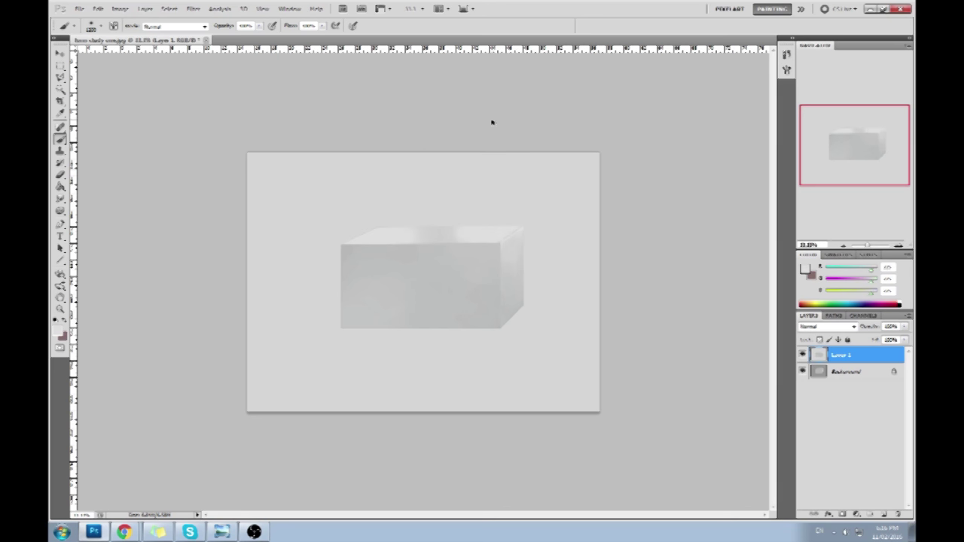
key("ctrl+z")
Step: Lower the brush opacity, try a light stroke across the top face, and undo it
left_click(259, 25)
left_click_drag(258, 36, 233, 36)
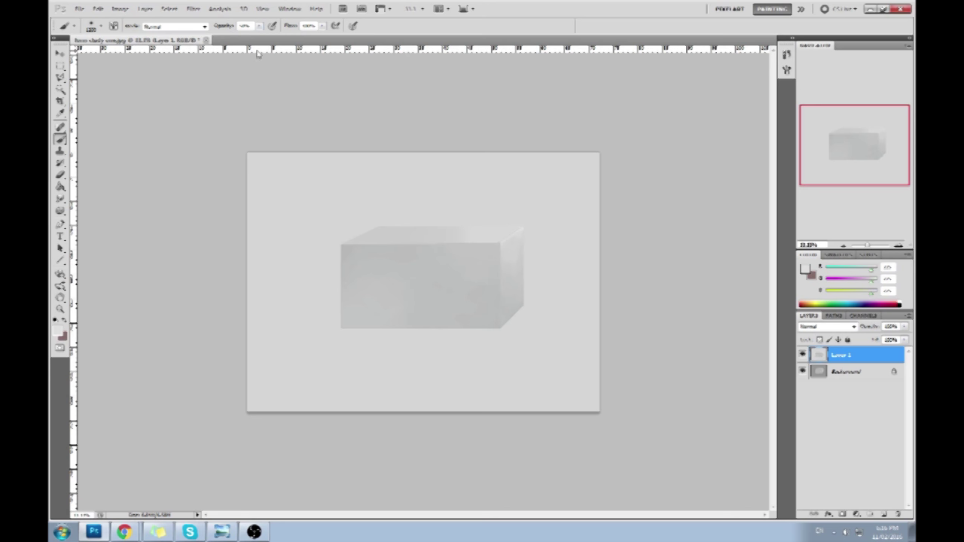
left_click_drag(461, 234, 413, 234)
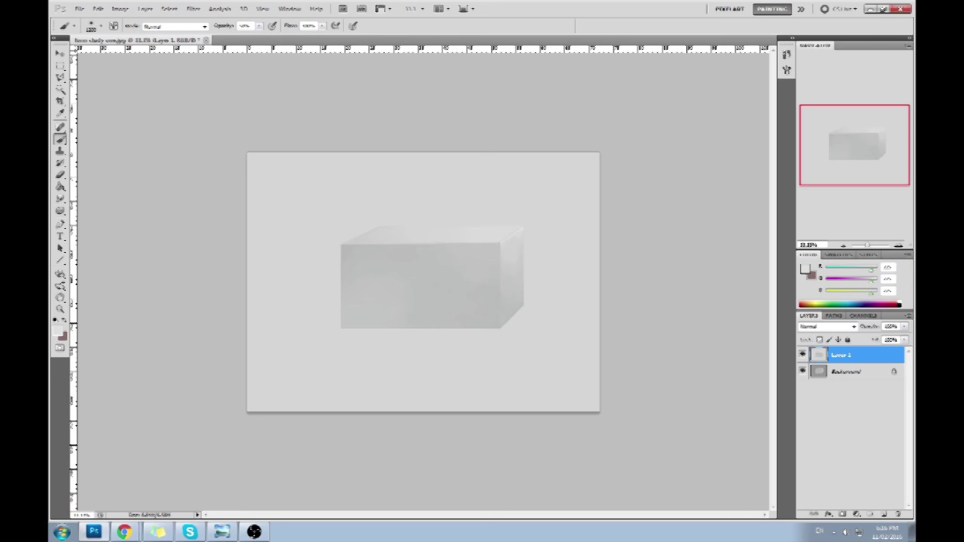
key("ctrl+z")
Step: Shade the box's top face with a lower-opacity brush in a light grey sampled from its back edge
left_click(259, 27)
left_click_drag(258, 36, 249, 36)
left_click(403, 227, "alt")
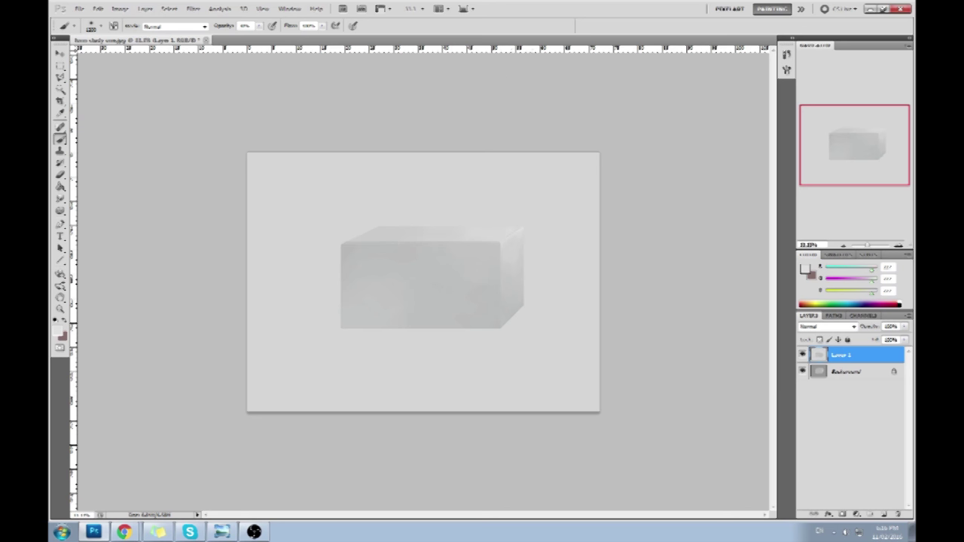
Step: Deselect the top face and compare the repaint with the original by hiding and showing Layer 1
key("m")
right_click(516, 213)
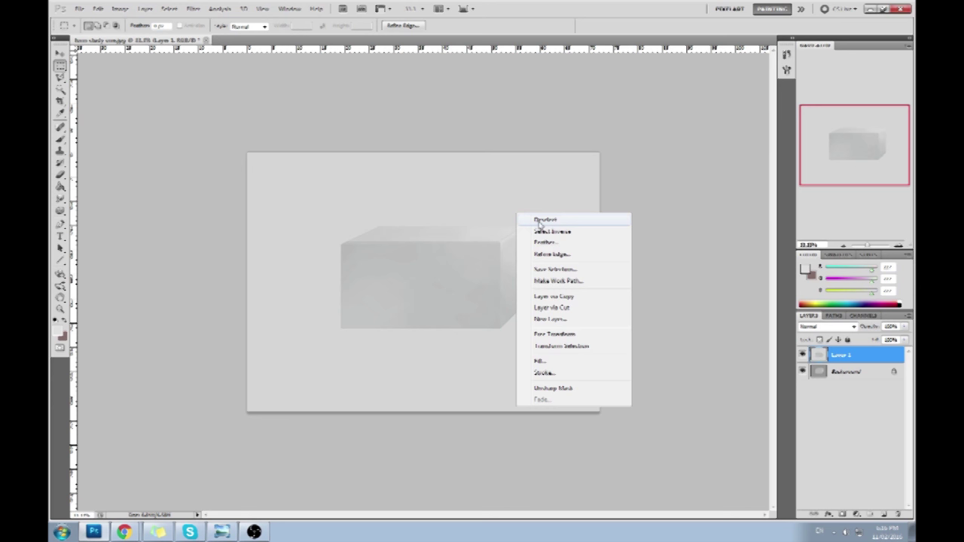
left_click(536, 228)
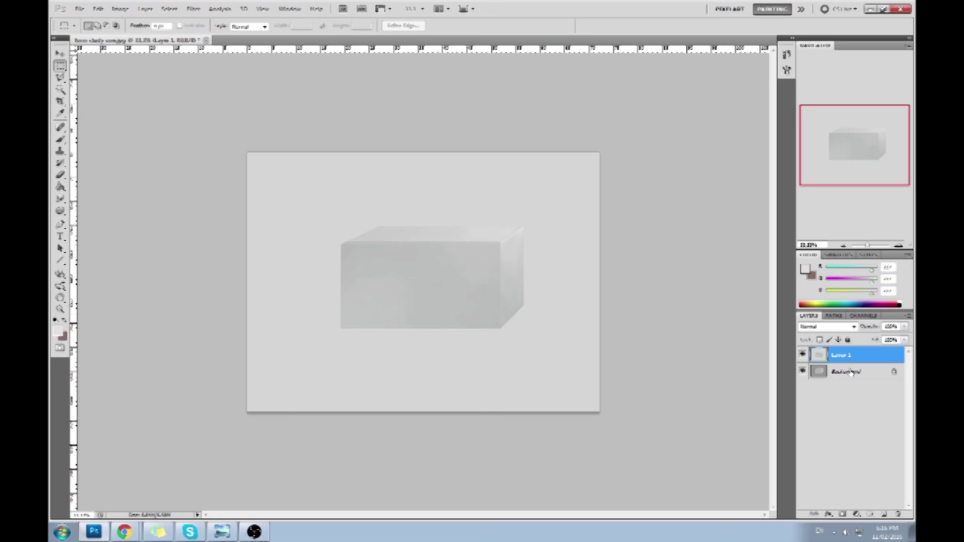
left_click(803, 355)
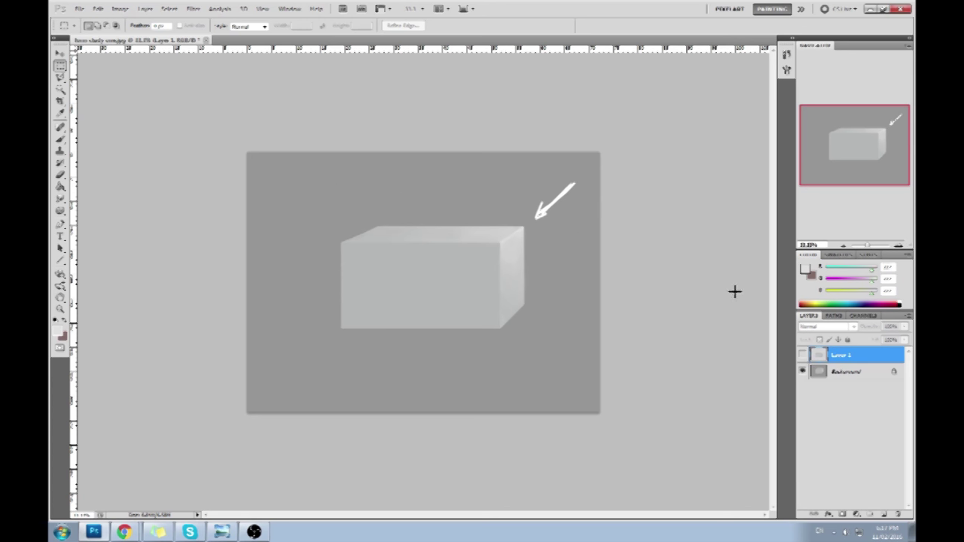
left_click(804, 355)
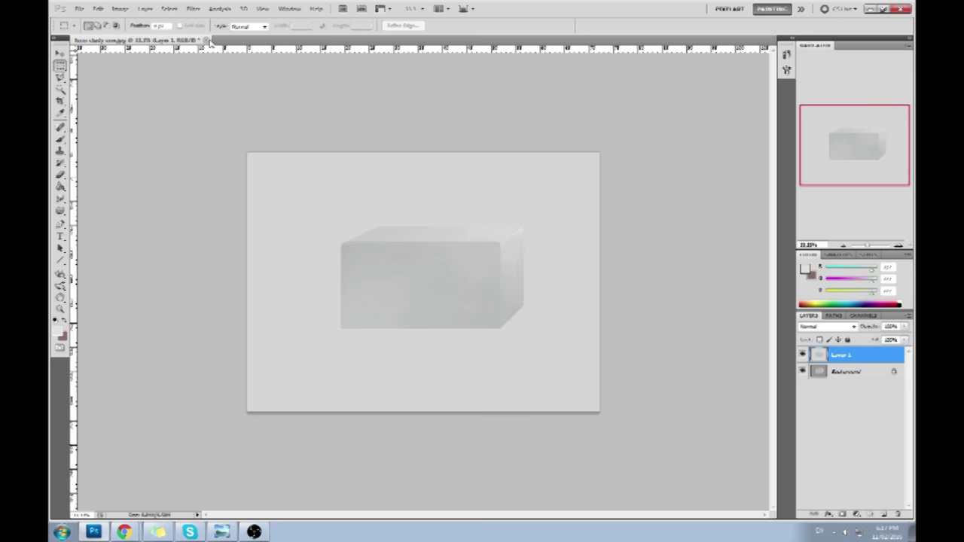
Step: Flatten the image and close it, saving form study one.jpg as a JPEG at quality 10
right_click(837, 379)
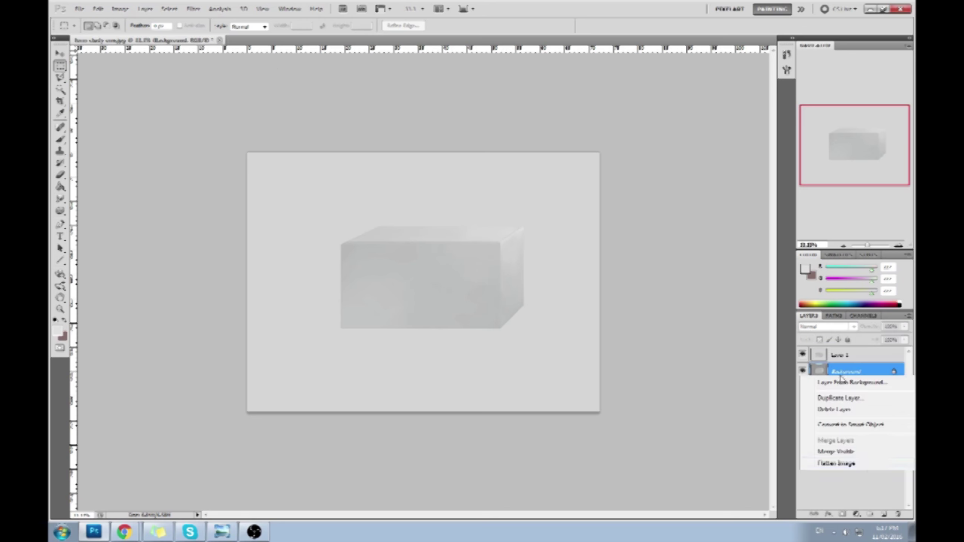
left_click(866, 465)
left_click(183, 39)
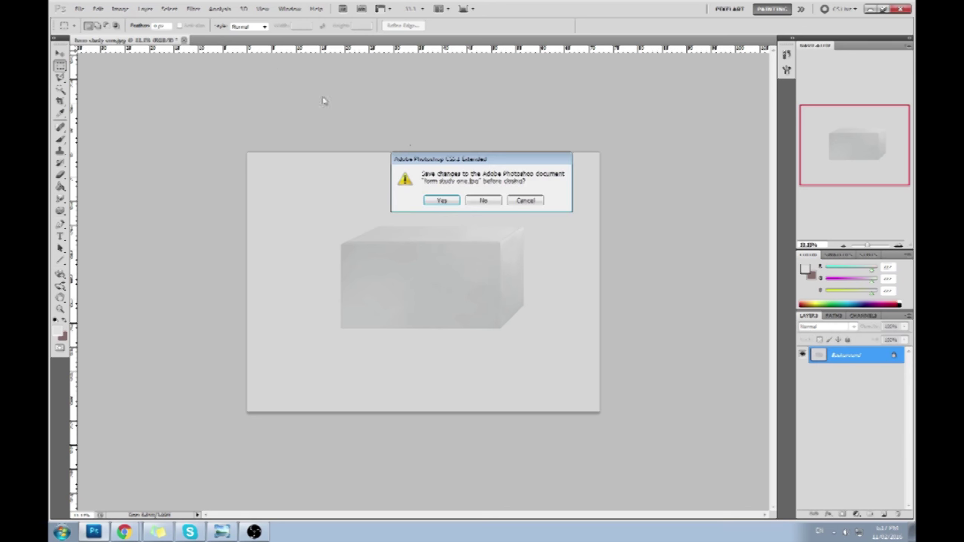
left_click(443, 200)
left_click(536, 147)
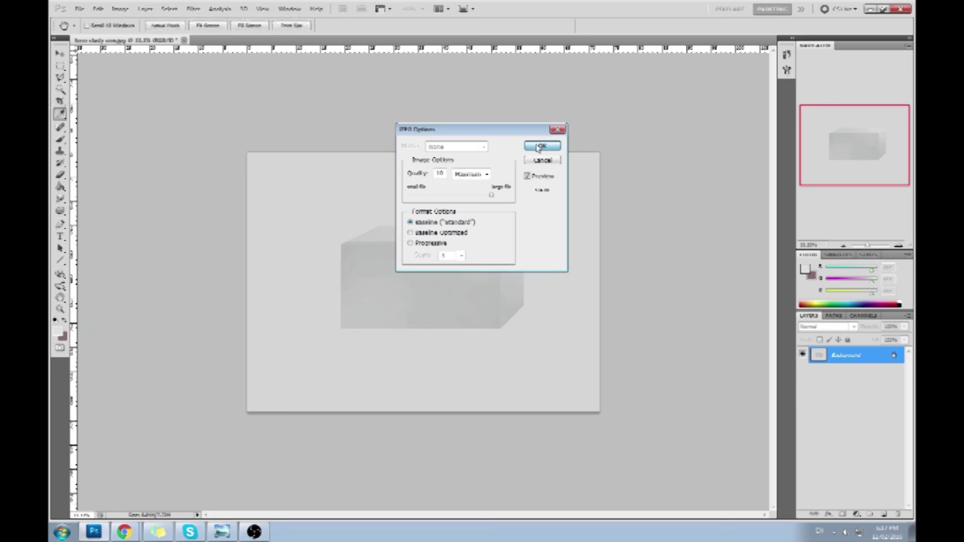
Step: Shrink the Photoshop and Chrome windows, close the portrait photo, and reopen form study one.jpg in Photoshop
double_click(582, 17)
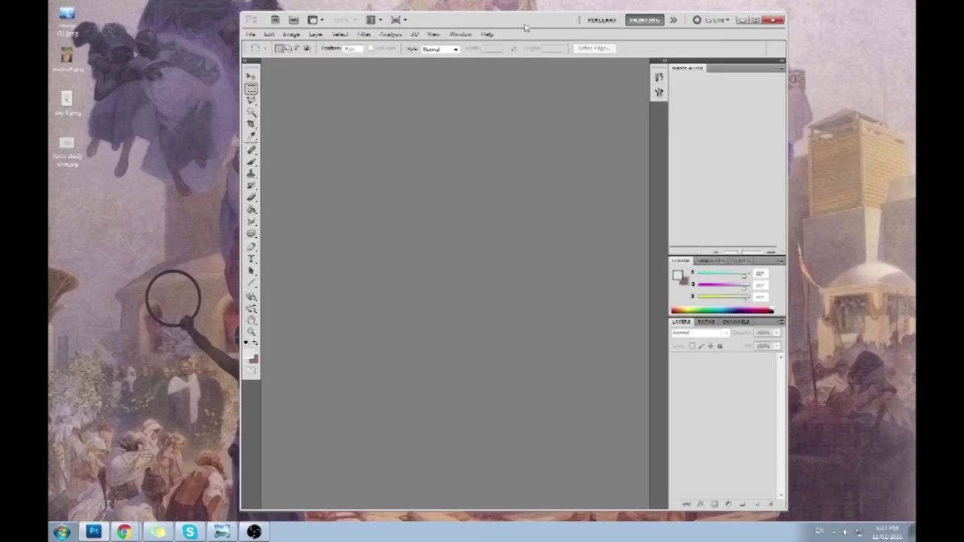
left_click(124, 532)
double_click(377, 13)
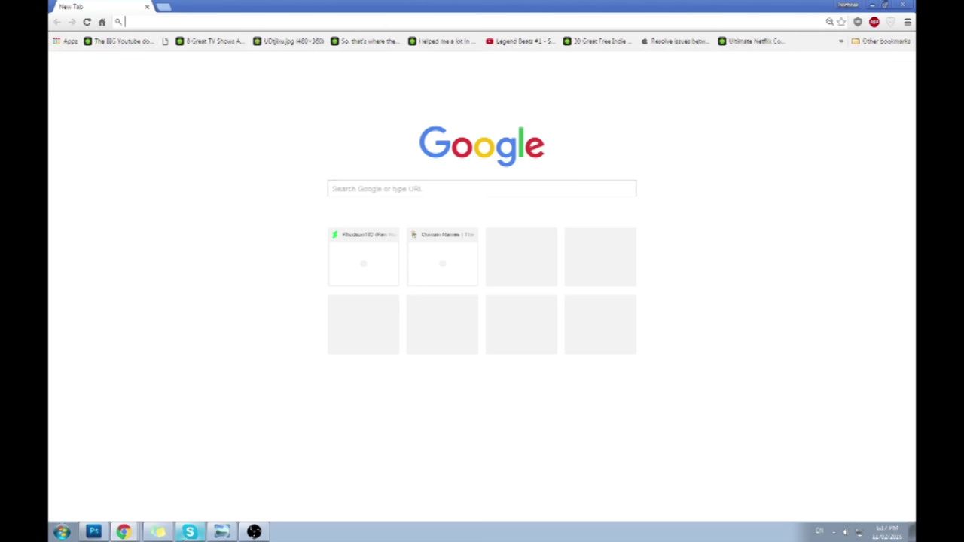
left_click(221, 532)
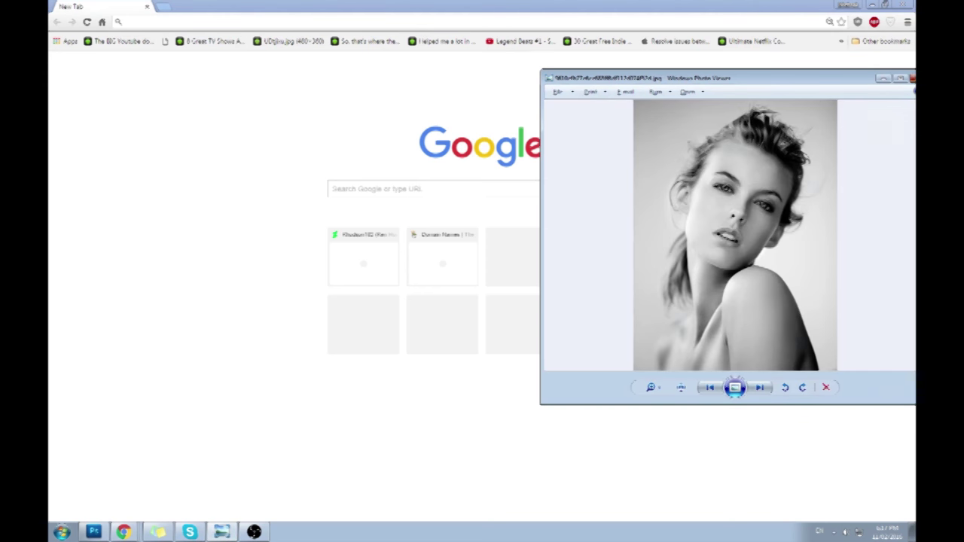
left_click(909, 75)
double_click(775, 5)
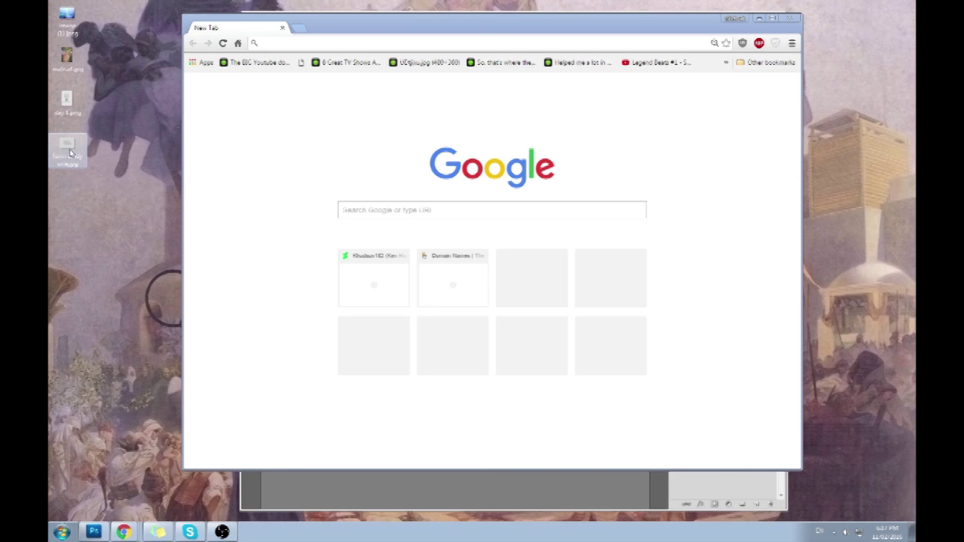
left_click(303, 500)
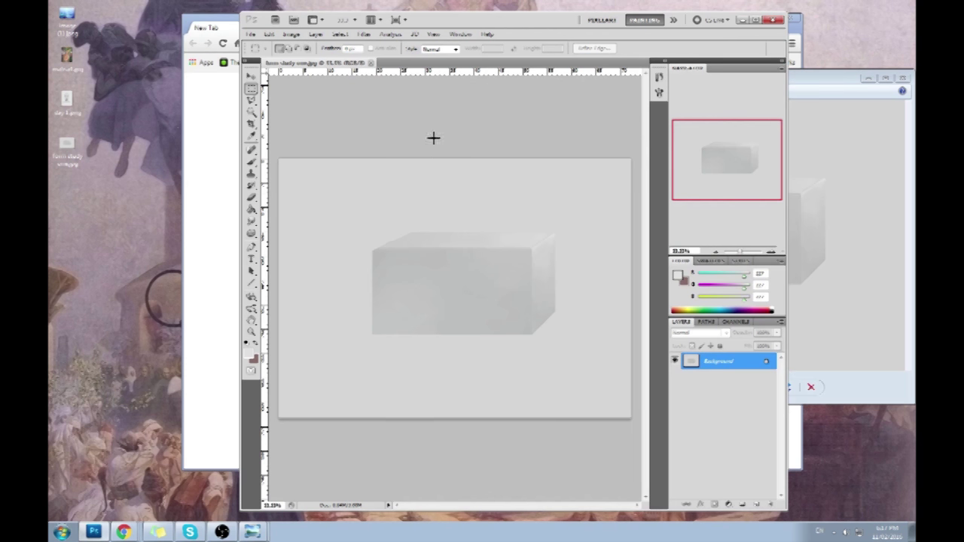
Step: Select the background and the box's front face with the marquee and Magic Wand, subtracting the top and side faces
left_click_drag(370, 252, 531, 371)
left_click(253, 112)
left_click(385, 227, "shift")
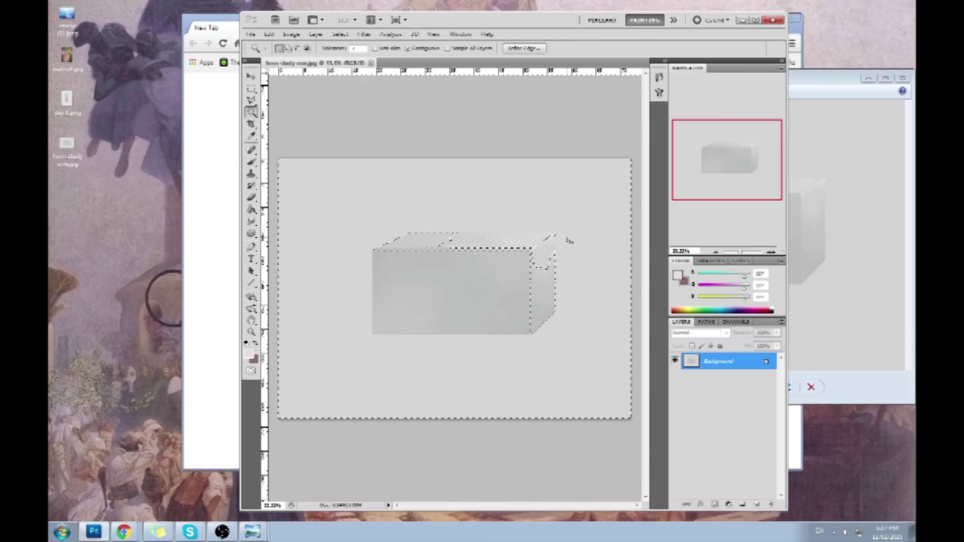
key("m")
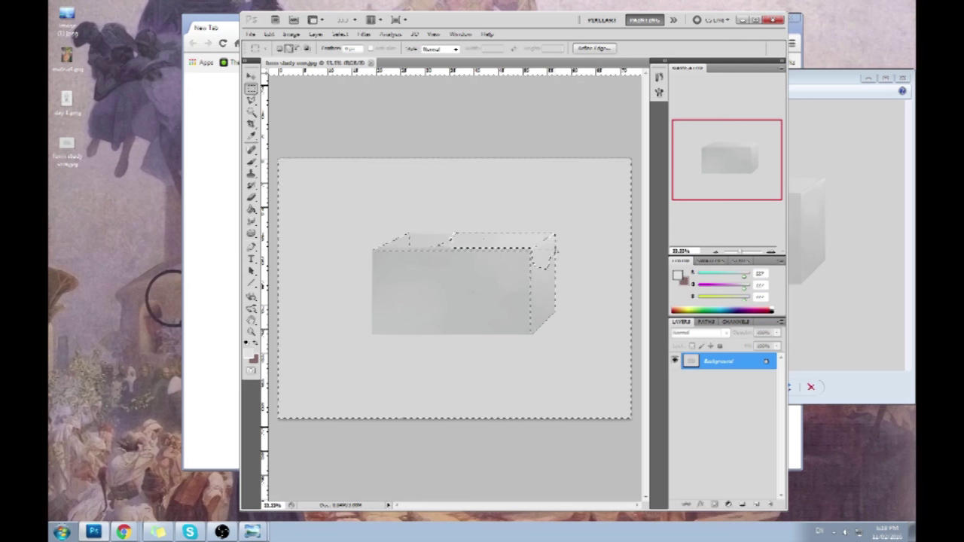
key("ctrl+z")
left_click_drag(452, 239, 555, 250)
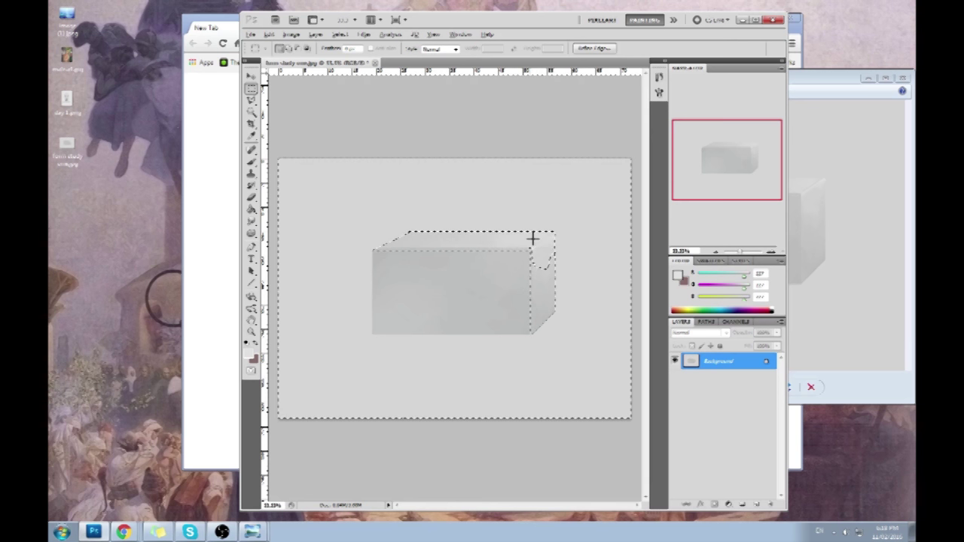
left_click_drag(530, 238, 555, 312)
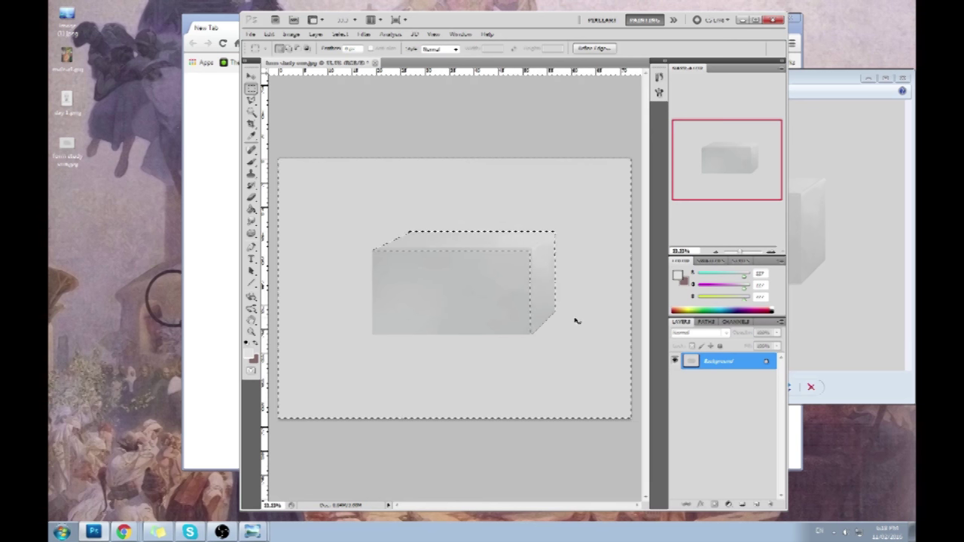
Step: Darken the selected background and front face with Levels, raising the black input until the front face is black
key("ctrl+l")
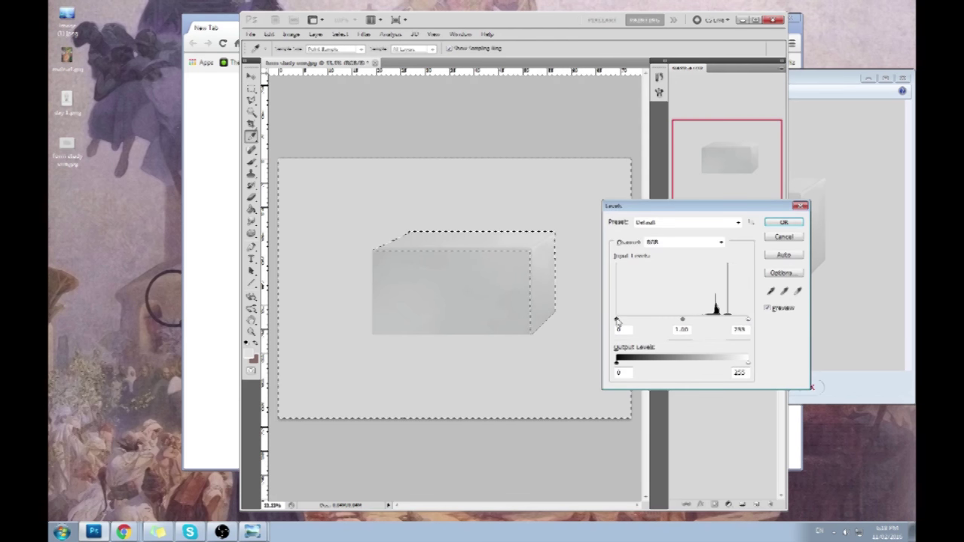
left_click_drag(617, 320, 722, 322)
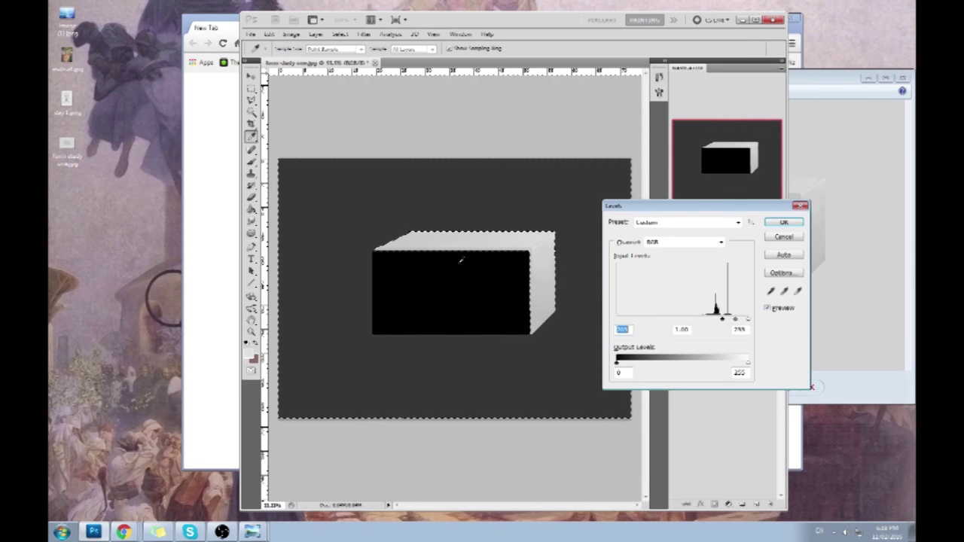
left_click(788, 223)
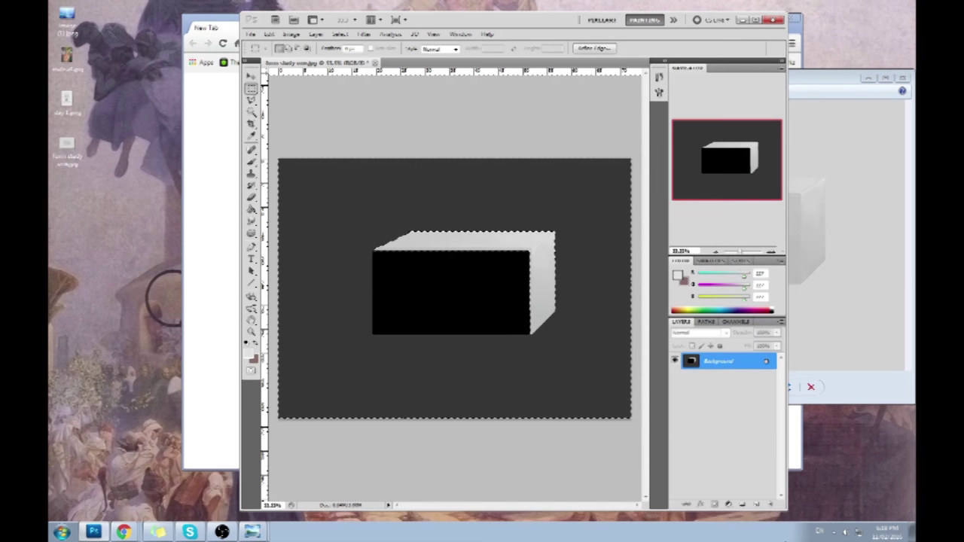
Step: Brush the box's front face with dark grey sampled from the background to lift it from pure black
key("b")
left_click(374, 229, "alt")
left_click_drag(361, 324, 415, 317)
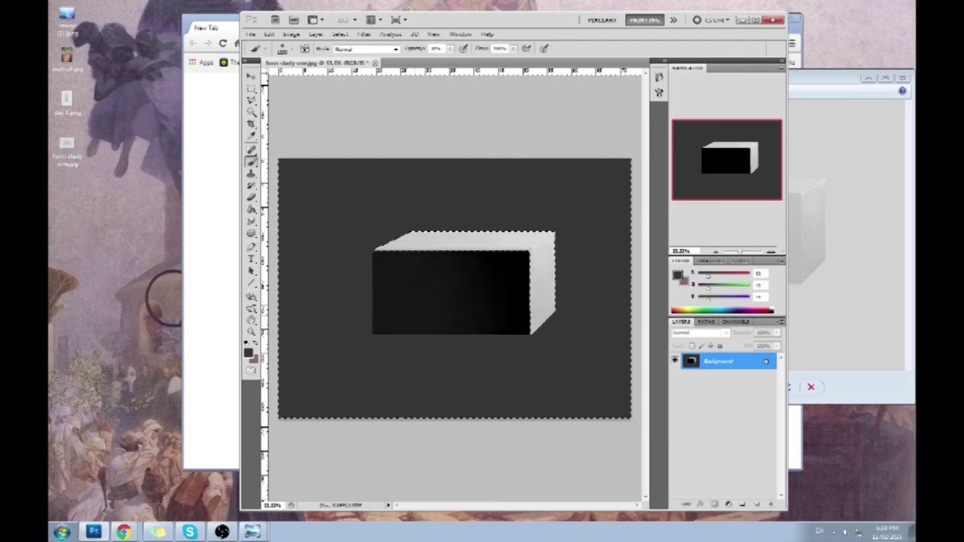
left_click_drag(497, 316, 411, 320)
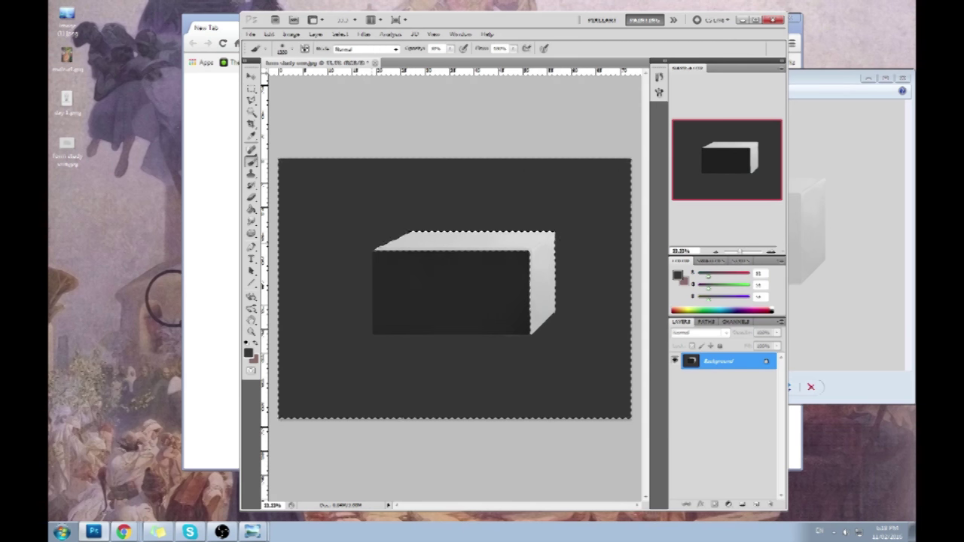
left_click_drag(379, 331, 467, 317)
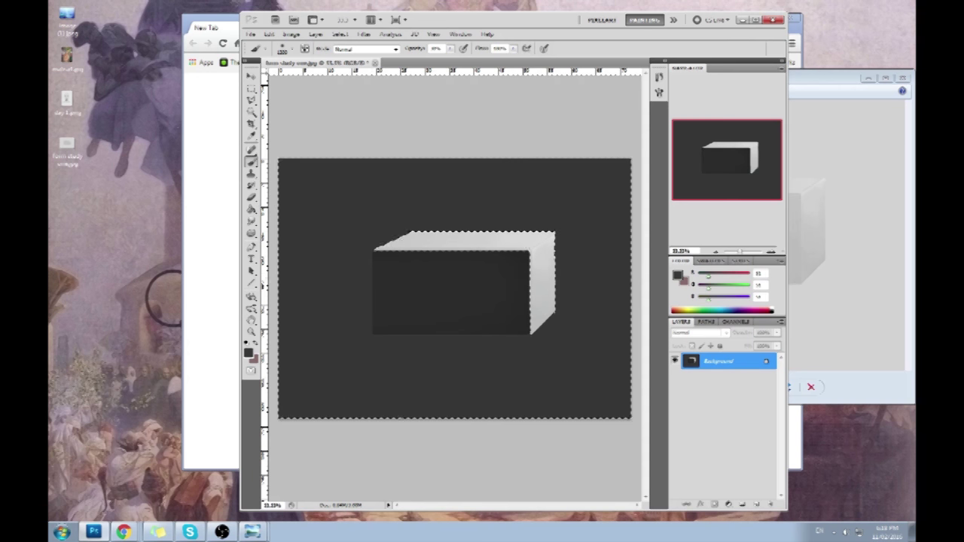
Step: Try a light stroke across the front face with grey sampled from the top face, and undo it
left_click(469, 240, "alt")
mouse_move(512, 290)
left_mouse_down()
mouse_move(395, 291)
mouse_move(407, 279)
left_mouse_up()
key("ctrl+z")
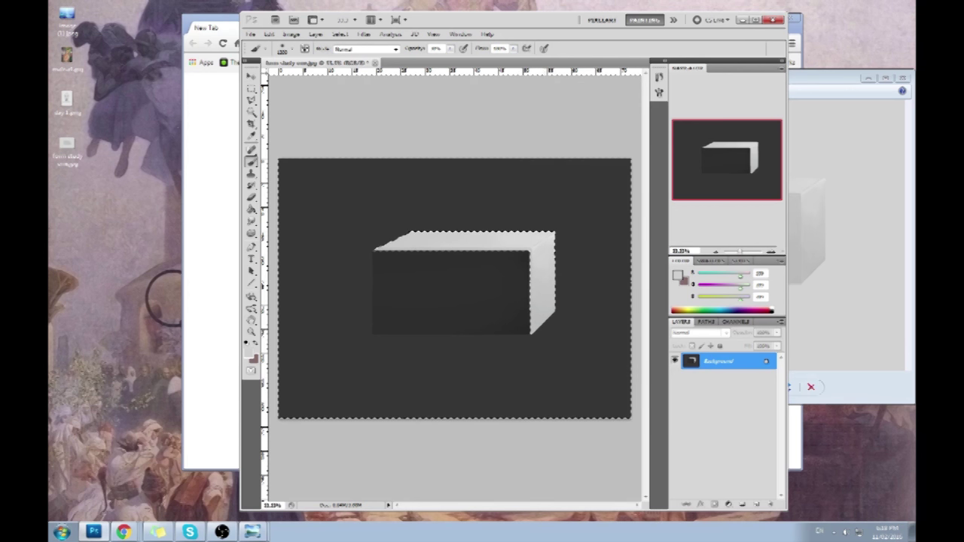
Step: Clear the selection and outline the box's top face with the Polygonal Lasso
key("l")
key("ctrl+d")
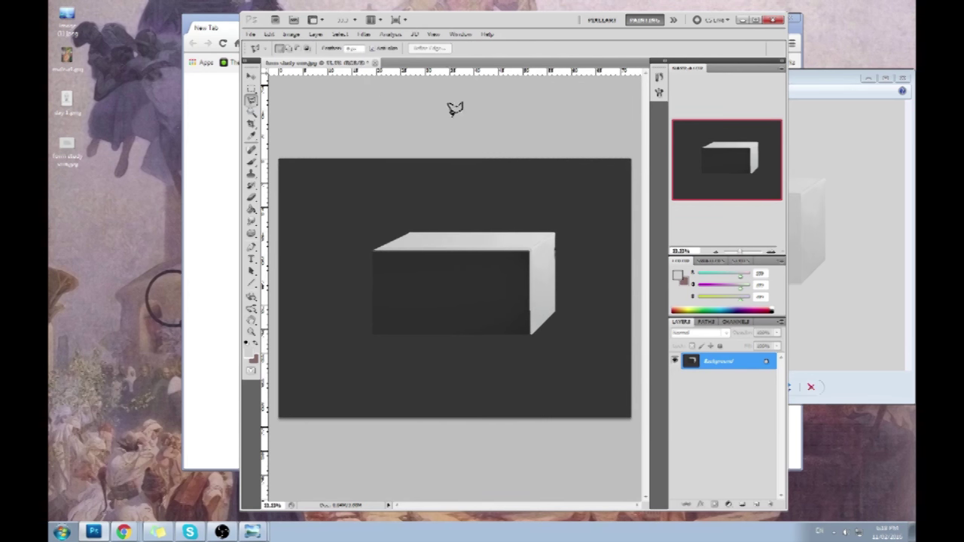
left_click(532, 251)
left_click(354, 252)
left_click(413, 212)
left_click(555, 231)
Step: Darken the top face to a mid grey by brushing over it with the sampled background grey
key("b")
left_click(469, 188, "alt")
mouse_move(528, 238)
left_mouse_down()
mouse_move(400, 242)
mouse_move(527, 240)
left_mouse_up()
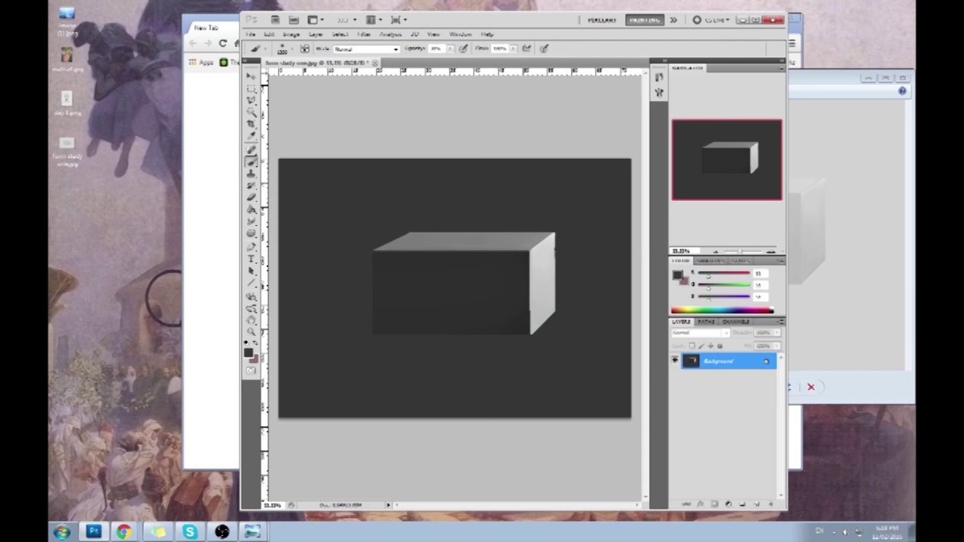
Step: Maximize the window, copy the dark version, revert the document to its opened state, and paste the copy as a new layer
left_click(756, 20)
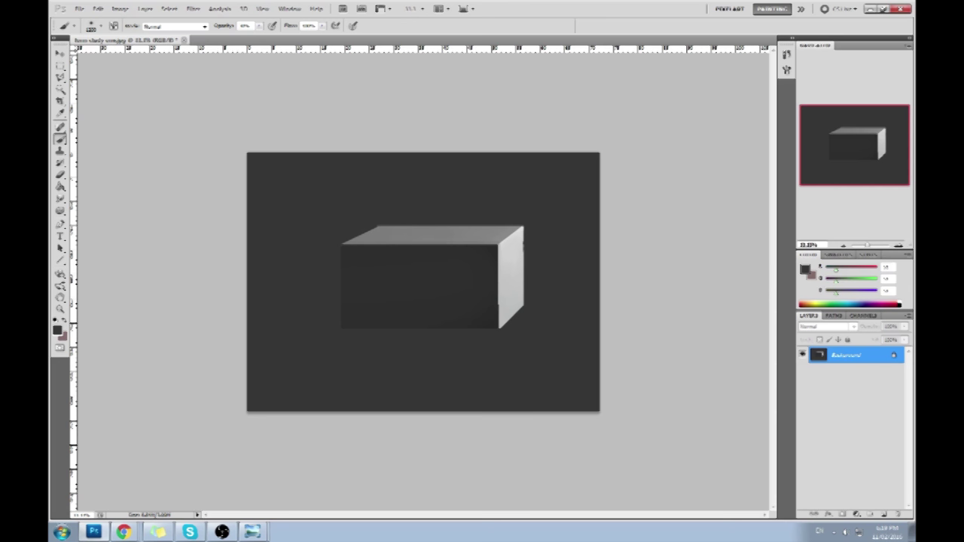
key("ctrl+a")
left_click(787, 54)
left_click(723, 66)
key("ctrl+v")
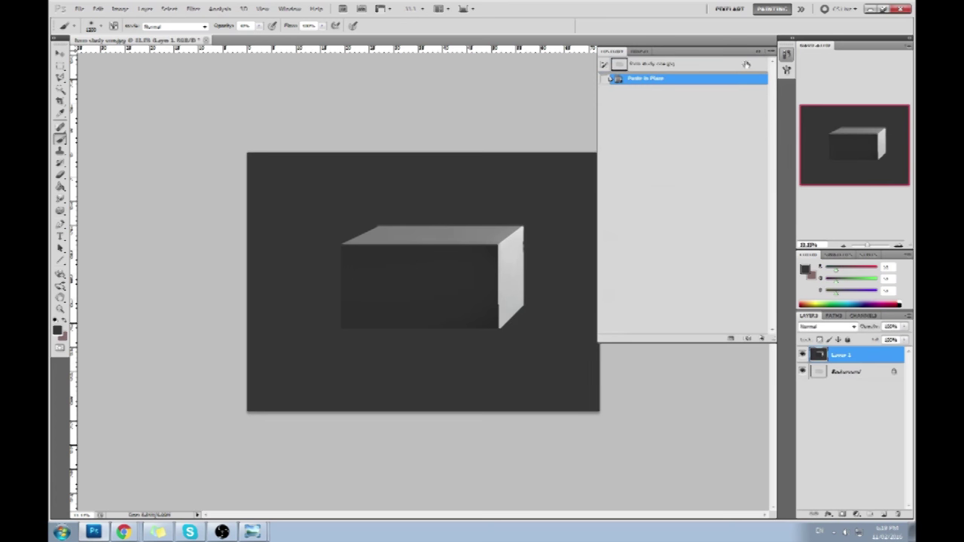
left_click(787, 53)
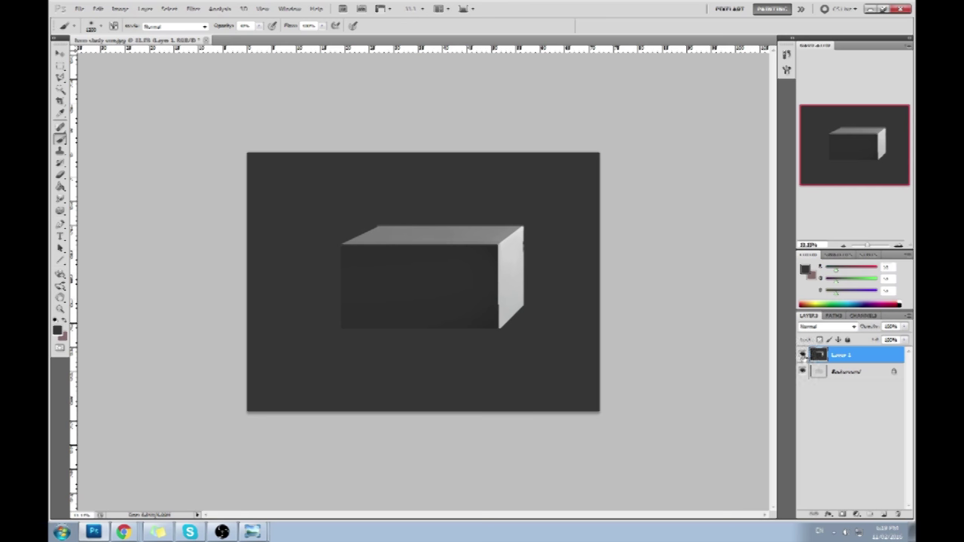
Step: Compare the light and dark box studies by hiding and showing the pasted layer
left_click(803, 354)
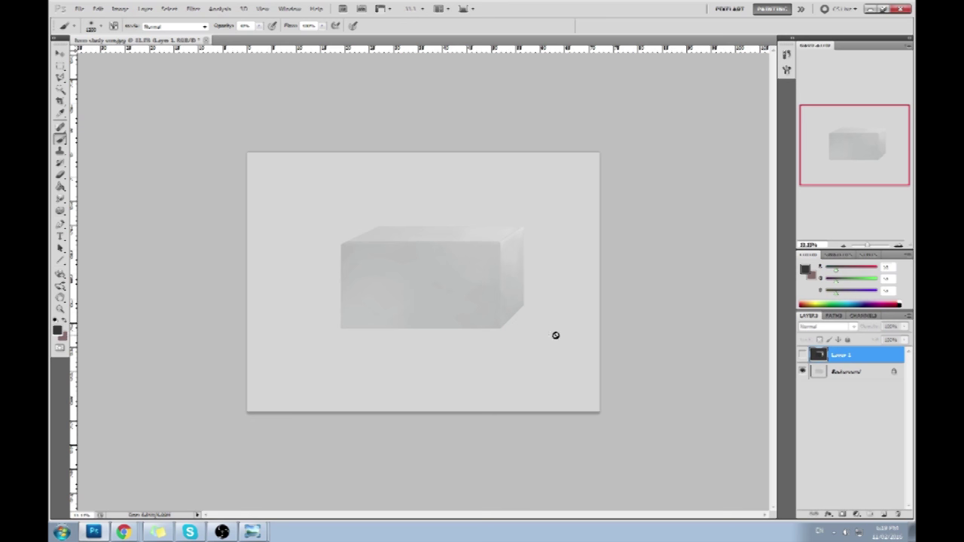
left_click(803, 355)
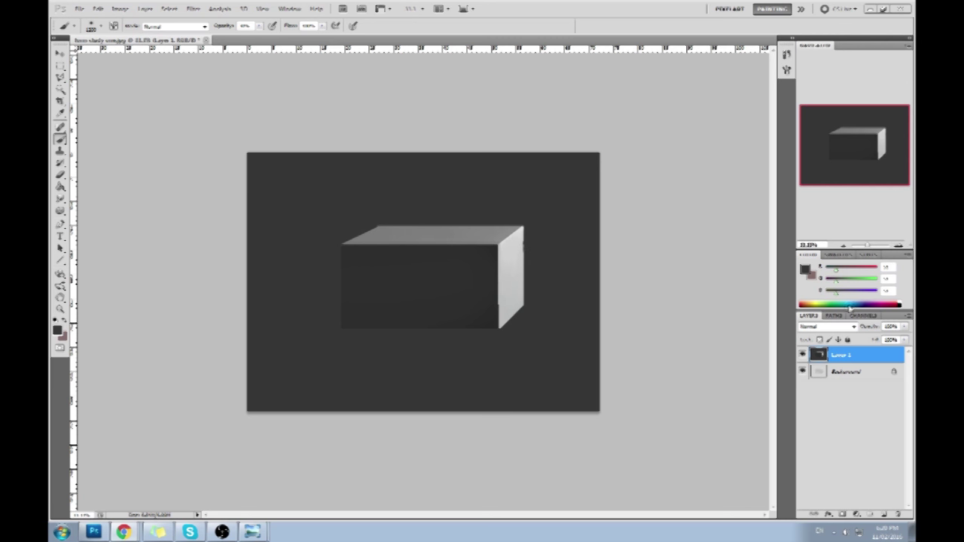
Step: Add a new layer and paint light-ray strokes from the upper-right corner past the box in grey sampled from its side face
left_click(884, 515)
left_click_drag(835, 270, 877, 270)
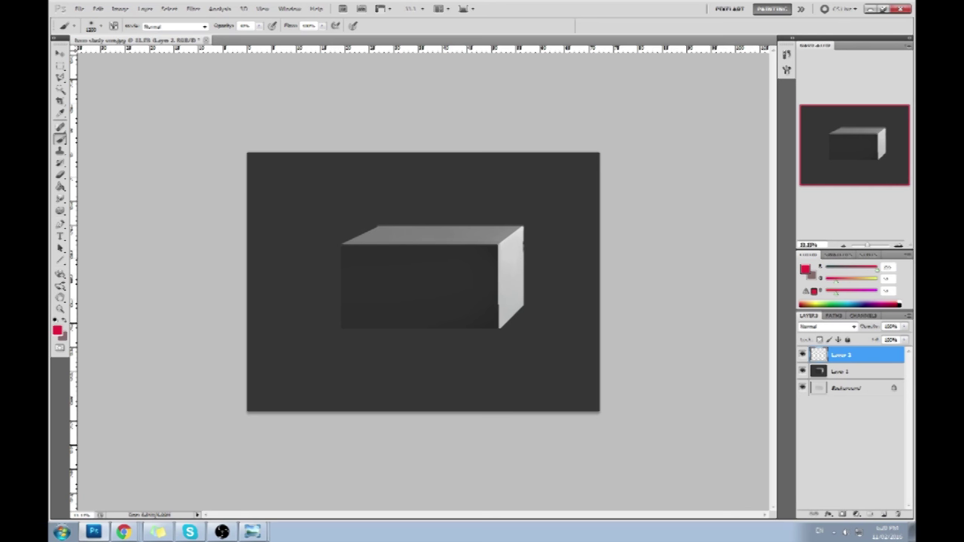
mouse_move(589, 161)
left_mouse_down()
mouse_move(599, 136)
mouse_move(610, 176)
mouse_move(522, 217)
left_mouse_up()
key("ctrl+z")
left_click(519, 244, "alt")
left_click_drag(635, 145, 538, 373)
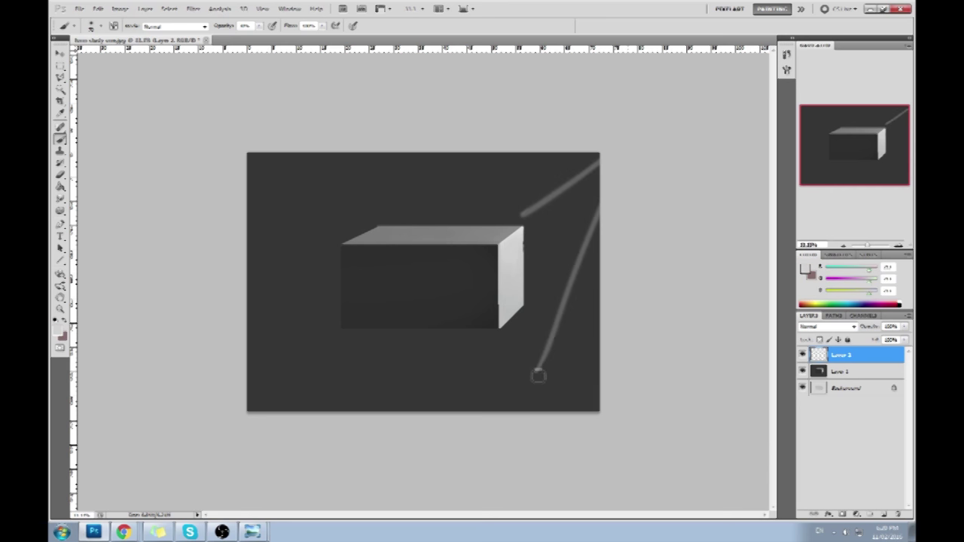
left_click_drag(561, 195, 495, 228)
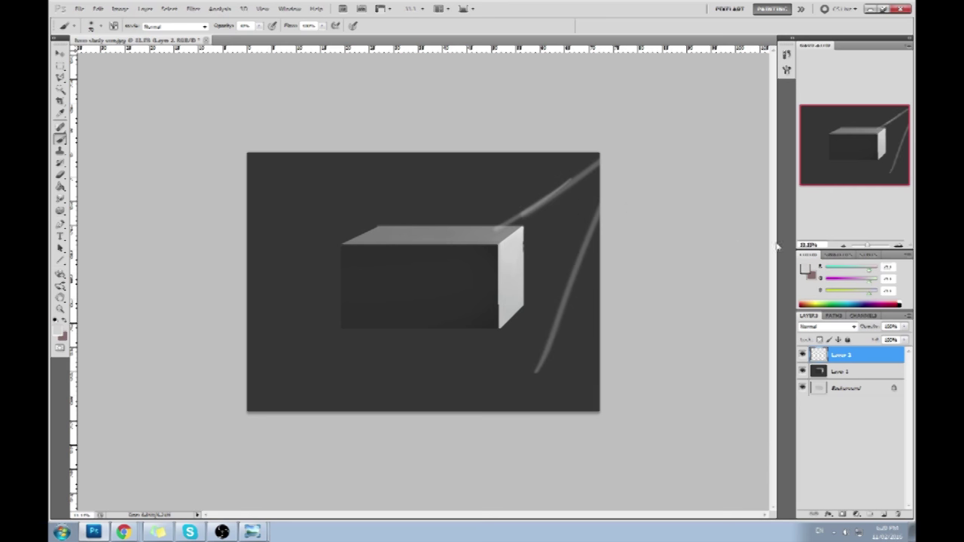
Step: Set the brush to red at 100% opacity and paint straight lines outward from the box's top, front and left faces
left_click(810, 273)
left_click(705, 220)
left_click(813, 211)
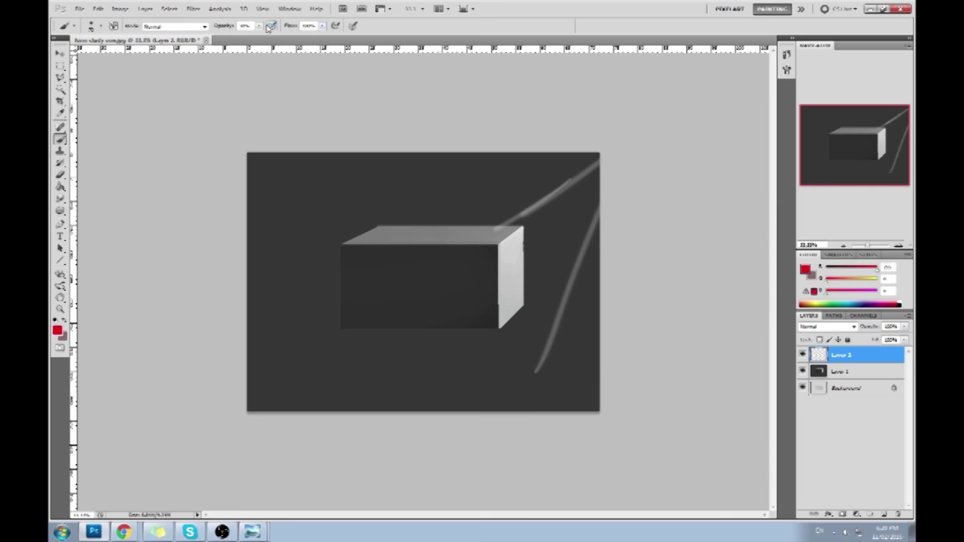
key("0")
left_click(441, 228)
left_click(441, 156, "shift")
left_click(424, 285)
left_click(309, 380, "shift")
left_click(340, 281)
left_click(226, 281, "shift")
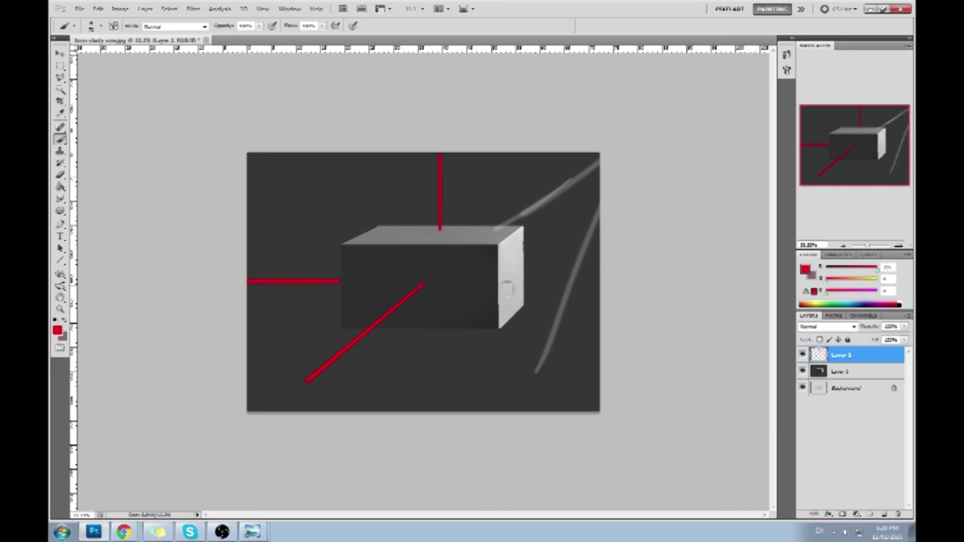
Step: Paint straight red lines outward from the box's underside and right face, with an arrowhead on the right one
left_click(437, 330)
left_click(435, 420, "shift")
left_click(516, 273)
left_click(655, 270, "shift")
mouse_move(593, 262)
left_mouse_down()
mouse_move(609, 276)
mouse_move(586, 286)
left_mouse_up()
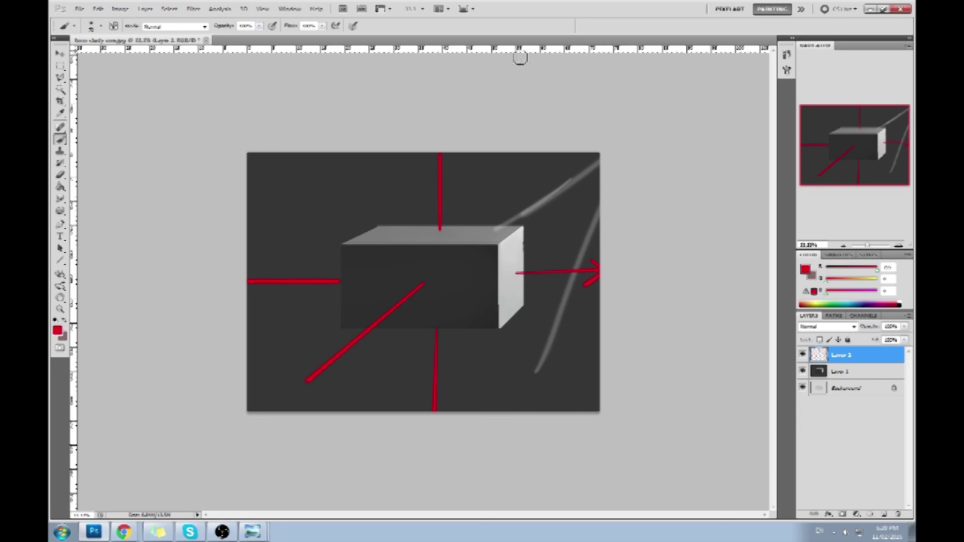
Step: Add red arrowheads to the remaining face-direction lines and paint a red light arrow from the upper-right canvas corner toward the box
mouse_move(441, 228)
left_mouse_down()
mouse_move(440, 158)
mouse_move(461, 172)
left_mouse_up()
left_click_drag(614, 155, 515, 216)
left_click_drag(532, 187, 516, 217)
mouse_move(515, 216)
left_mouse_down()
mouse_move(535, 191)
mouse_move(564, 205)
left_mouse_up()
mouse_move(411, 179)
left_mouse_down()
mouse_move(439, 156)
mouse_move(465, 177)
left_mouse_up()
mouse_move(291, 264)
left_mouse_down()
mouse_move(264, 285)
mouse_move(294, 299)
mouse_move(265, 287)
mouse_move(300, 258)
mouse_move(264, 283)
mouse_move(296, 302)
left_mouse_up()
mouse_move(315, 344)
left_mouse_down()
mouse_move(306, 393)
mouse_move(359, 384)
mouse_move(296, 396)
mouse_move(310, 333)
mouse_move(298, 397)
mouse_move(497, 388)
mouse_move(433, 411)
mouse_move(418, 395)
mouse_move(437, 412)
mouse_move(460, 388)
mouse_move(433, 414)
mouse_move(422, 400)
mouse_move(454, 400)
left_mouse_up()
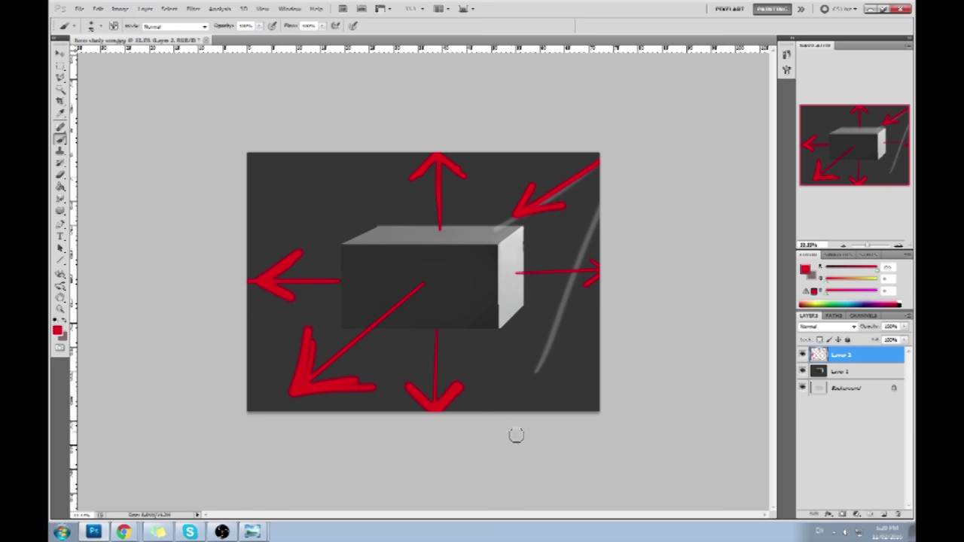
Step: Circle the box's lit right face in red and undo the circle and the following ray stroke
mouse_move(547, 221)
left_mouse_down()
mouse_move(492, 268)
mouse_move(560, 221)
left_mouse_up()
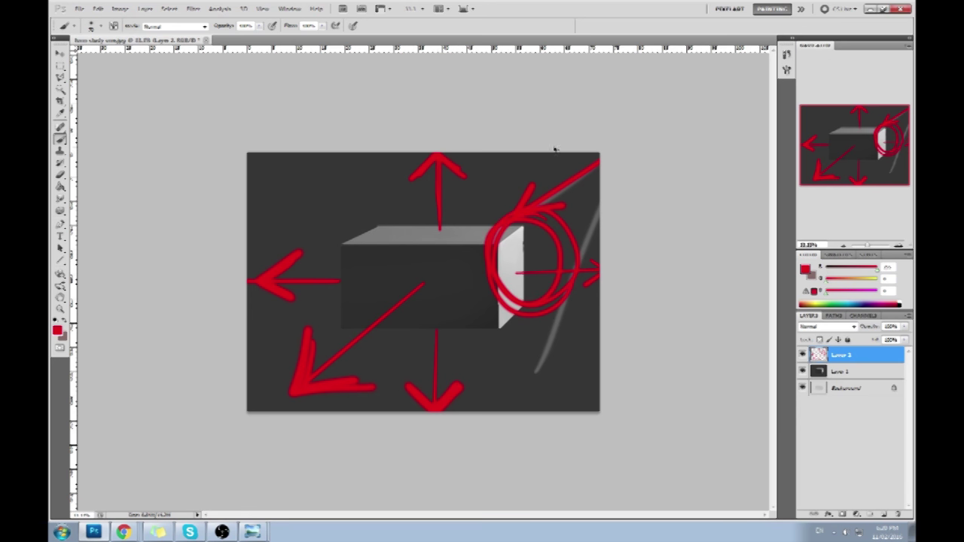
key("ctrl+z")
mouse_move(605, 181)
left_mouse_down()
mouse_move(504, 281)
mouse_move(618, 148)
left_mouse_up()
key("ctrl+z")
Step: Paint red light rays striking the side and top faces, plus curved arrows bending around the box from its direction arrows
mouse_move(601, 181)
left_mouse_down()
mouse_move(528, 258)
mouse_move(656, 218)
left_mouse_up()
mouse_move(614, 158)
left_mouse_down()
mouse_move(481, 245)
mouse_move(495, 151)
left_mouse_up()
mouse_move(487, 238)
left_mouse_down()
mouse_move(501, 224)
mouse_move(442, 212)
left_mouse_up()
mouse_move(515, 270)
left_mouse_down()
mouse_move(554, 244)
mouse_move(417, 231)
mouse_move(413, 282)
mouse_move(398, 284)
mouse_move(421, 257)
mouse_move(386, 247)
mouse_move(411, 242)
mouse_move(321, 267)
mouse_move(330, 299)
left_mouse_up()
mouse_move(389, 252)
left_mouse_down()
mouse_move(412, 344)
mouse_move(400, 341)
mouse_move(472, 365)
mouse_move(486, 335)
left_mouse_up()
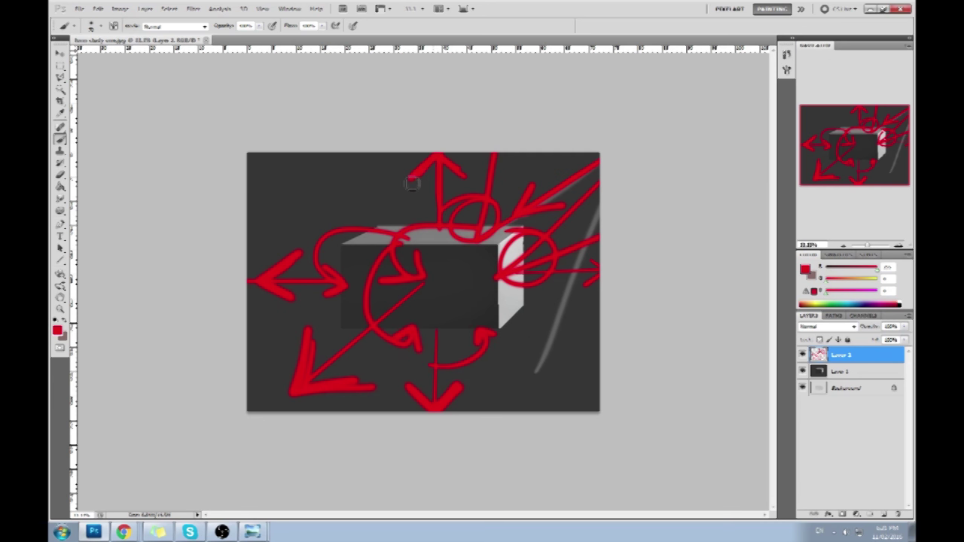
Step: Undo the red curved arrows and the strokes around the top face
key("ctrl+alt+z")
key("ctrl+alt+z")
key("ctrl+alt+z")
key("ctrl+alt+z")
key("ctrl+alt+z")
key("ctrl+alt+z")
Step: Try brushing light grey sampled from the side face over the top face, and undo back to the direction arrows
left_click(504, 226, "alt")
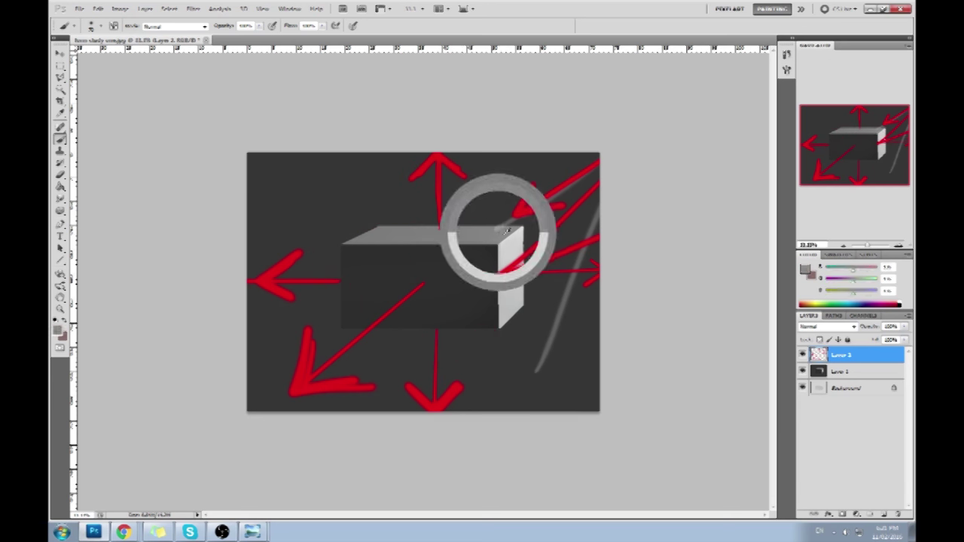
left_click_drag(523, 230, 418, 238)
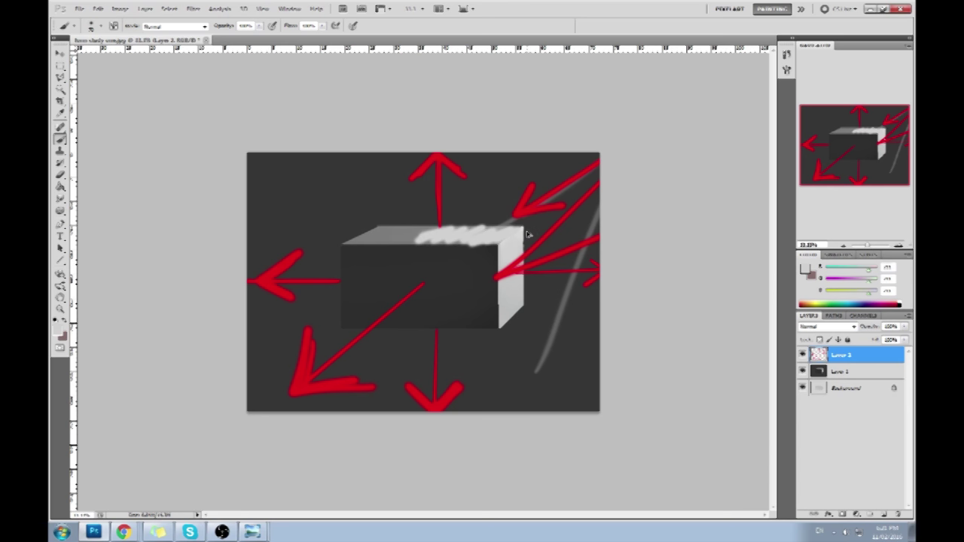
key("ctrl+alt+z")
key("ctrl+alt+z")
key("ctrl+alt+z")
Step: Compare the dark and light studies by toggling layers, leaving Layer 1 and the arrow layer hidden and the Background layer selected
left_click_drag(802, 355, 803, 371)
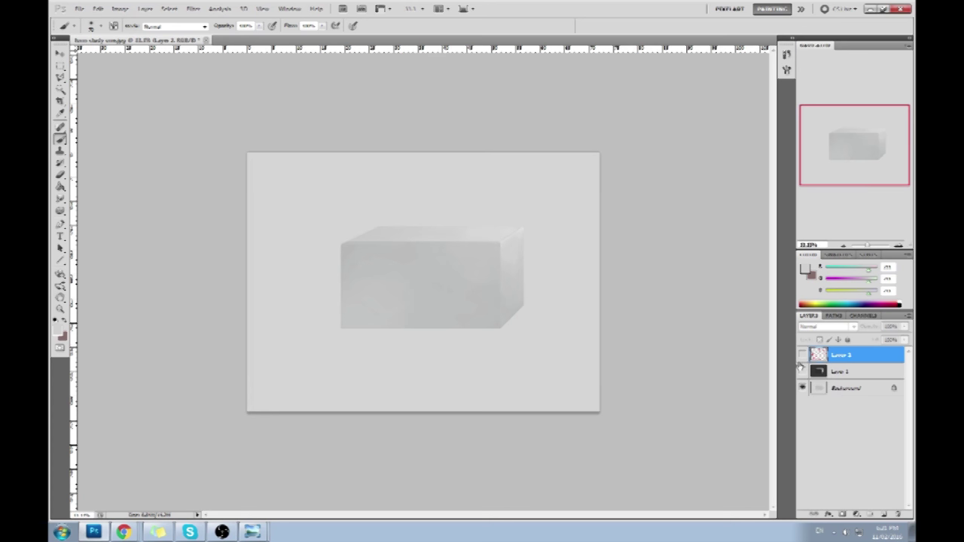
left_click(803, 370)
left_click(803, 355)
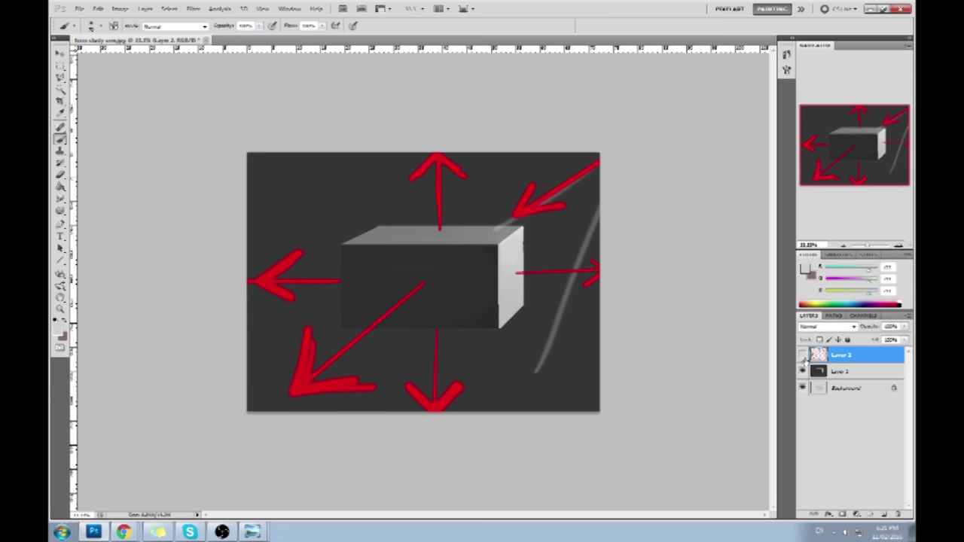
left_click(804, 355)
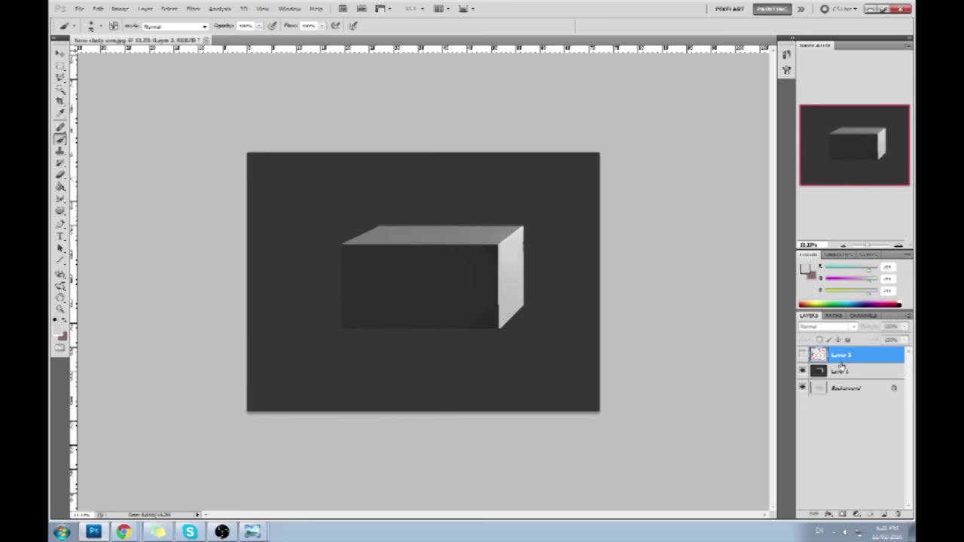
left_click(803, 371)
left_click(847, 388)
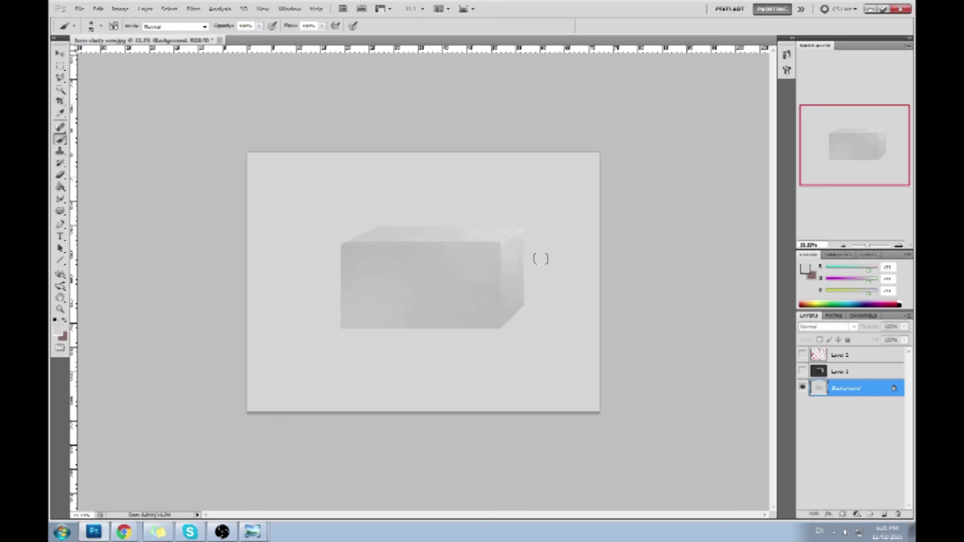
Step: Undo the stray stroke on the light study, add a new layer, and set the brush colour to red
mouse_move(568, 178)
left_mouse_down()
mouse_move(573, 143)
mouse_move(629, 189)
mouse_move(532, 151)
mouse_move(633, 184)
left_mouse_up()
key("ctrl+z")
left_click(883, 514)
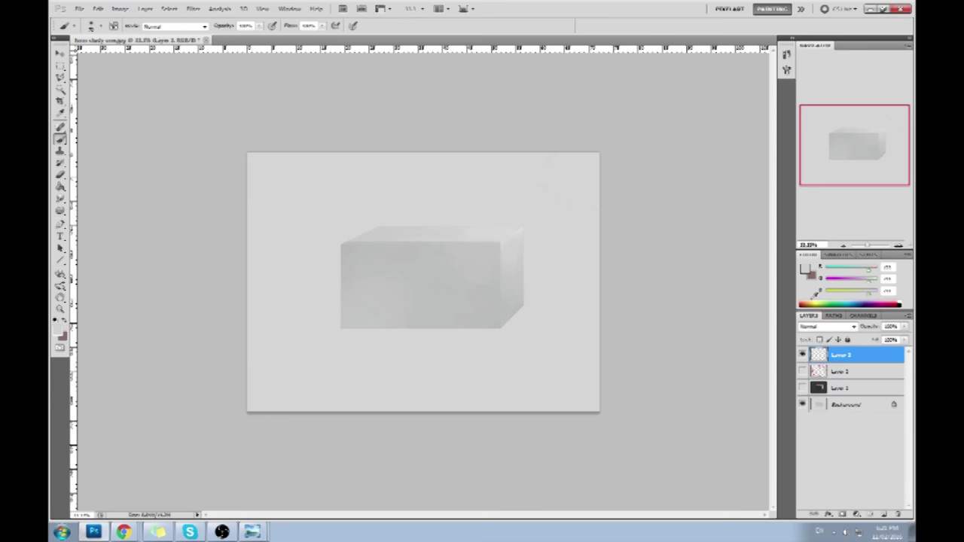
left_click(806, 269)
left_click(694, 240)
left_click(814, 205)
Step: Paint several red arrows from the upper right pointing down-left toward the top and right side of the light box
left_click_drag(584, 109, 603, 215)
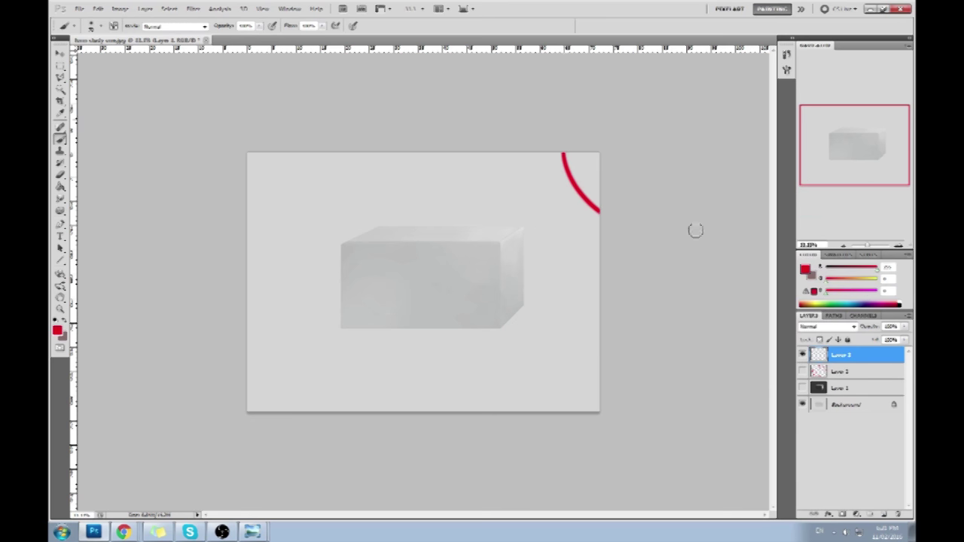
mouse_move(509, 178)
left_mouse_down()
mouse_move(558, 183)
mouse_move(577, 197)
mouse_move(570, 271)
mouse_move(600, 252)
left_mouse_up()
left_click_drag(625, 176, 534, 247)
left_click_drag(533, 248, 566, 231)
left_click_drag(587, 164, 587, 184)
left_click_drag(523, 157, 526, 174)
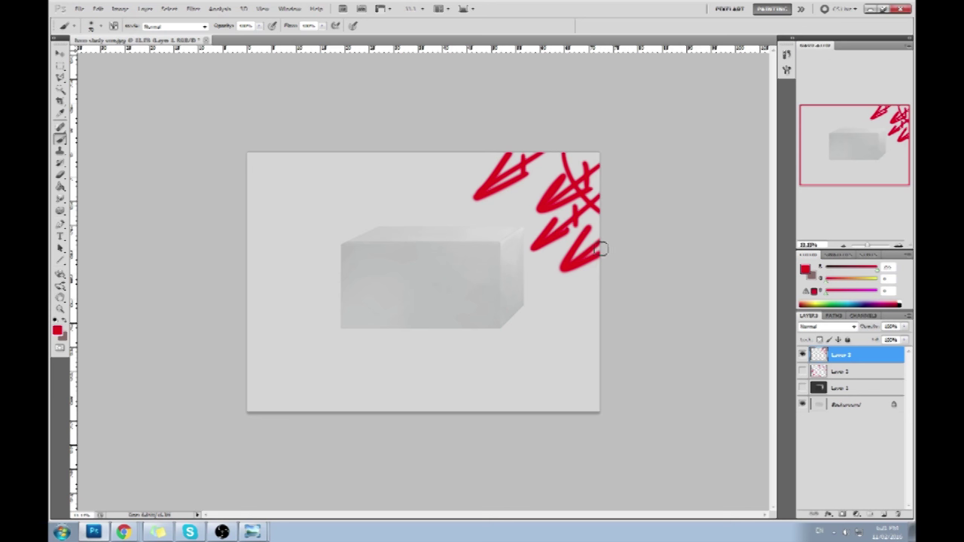
mouse_move(477, 154)
left_mouse_down()
mouse_move(415, 207)
mouse_move(467, 190)
left_mouse_up()
mouse_move(611, 271)
left_mouse_down()
mouse_move(529, 329)
mouse_move(603, 307)
left_mouse_up()
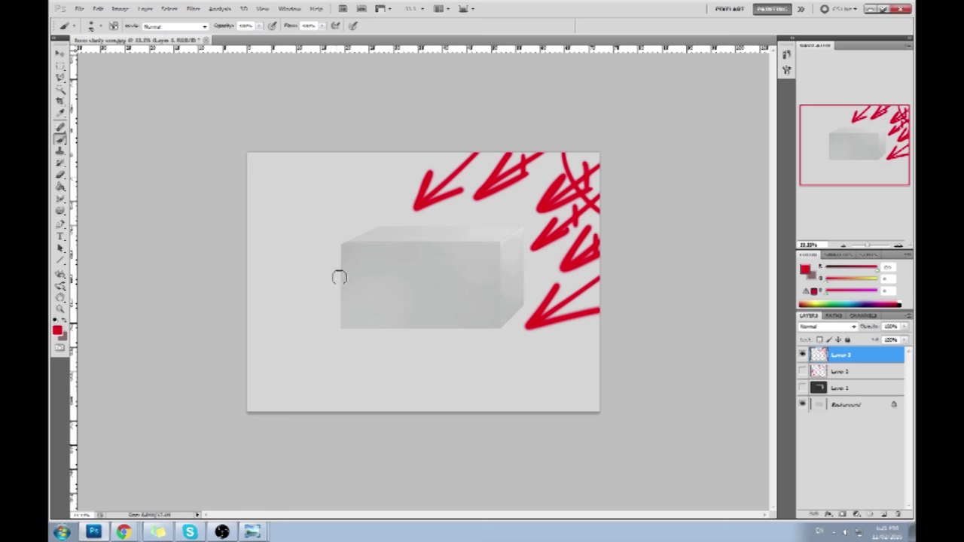
Step: Try painting red strokes at the light box's front, left and lower edges, and undo them
mouse_move(375, 330)
left_mouse_down()
mouse_move(349, 327)
mouse_move(419, 295)
left_mouse_up()
mouse_move(341, 282)
left_mouse_down()
mouse_move(309, 277)
mouse_move(305, 302)
left_mouse_up()
mouse_move(431, 330)
left_mouse_down()
mouse_move(437, 404)
mouse_move(457, 369)
left_mouse_up()
key("ctrl+alt+z")
key("ctrl+alt+z")
key("ctrl+alt+z")
key("ctrl+alt+z")
Step: Hide the new red arrow layer, then show and select Layer 1 with the dark box study
left_click(804, 355)
left_click(803, 388)
left_click(842, 388)
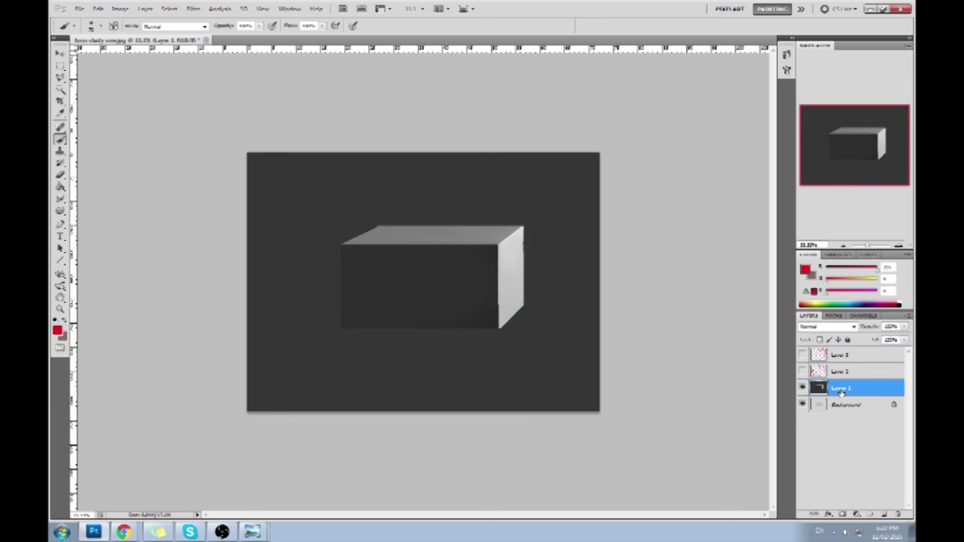
Step: Try sketching red light strokes beside the right face of the dark box study, and undo them
mouse_move(585, 181)
left_mouse_down()
mouse_move(526, 208)
mouse_move(573, 194)
mouse_move(550, 244)
mouse_move(590, 191)
mouse_move(595, 269)
left_mouse_up()
mouse_move(543, 240)
left_mouse_down()
mouse_move(549, 260)
mouse_move(539, 262)
left_mouse_up()
mouse_move(538, 183)
left_mouse_down()
mouse_move(519, 213)
mouse_move(541, 211)
left_mouse_up()
mouse_move(583, 235)
left_mouse_down()
mouse_move(590, 253)
mouse_move(607, 240)
left_mouse_up()
mouse_move(572, 189)
left_mouse_down()
mouse_move(453, 236)
mouse_move(462, 189)
mouse_move(543, 211)
mouse_move(577, 183)
mouse_move(511, 285)
mouse_move(599, 260)
left_mouse_up()
left_click_drag(586, 220, 586, 350)
key("ctrl+alt+z")
key("ctrl+alt+z")
mouse_move(582, 198)
left_mouse_down()
mouse_move(558, 370)
mouse_move(440, 363)
mouse_move(479, 348)
left_mouse_up()
key("ctrl+alt+z")
key("ctrl+alt+z")
key("ctrl+alt+z")
key("ctrl+alt+z")
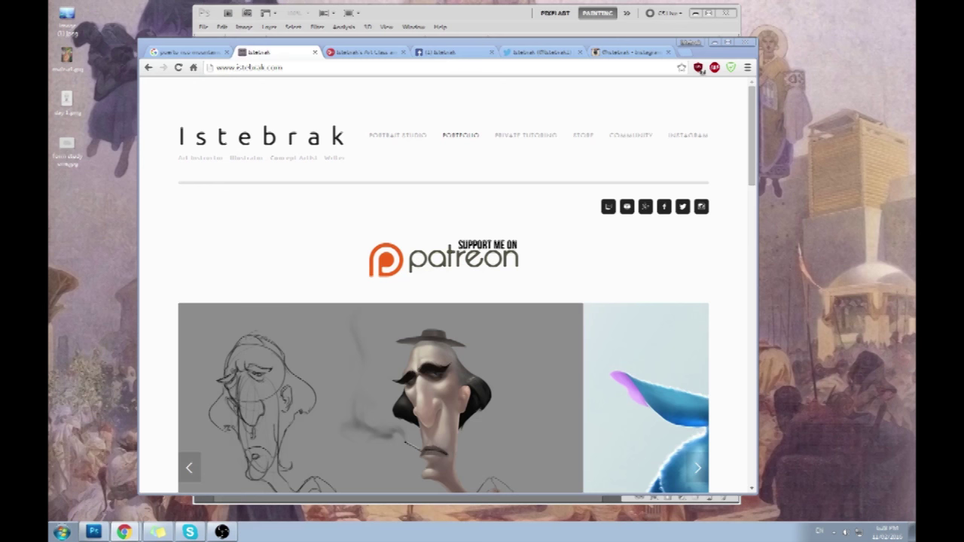